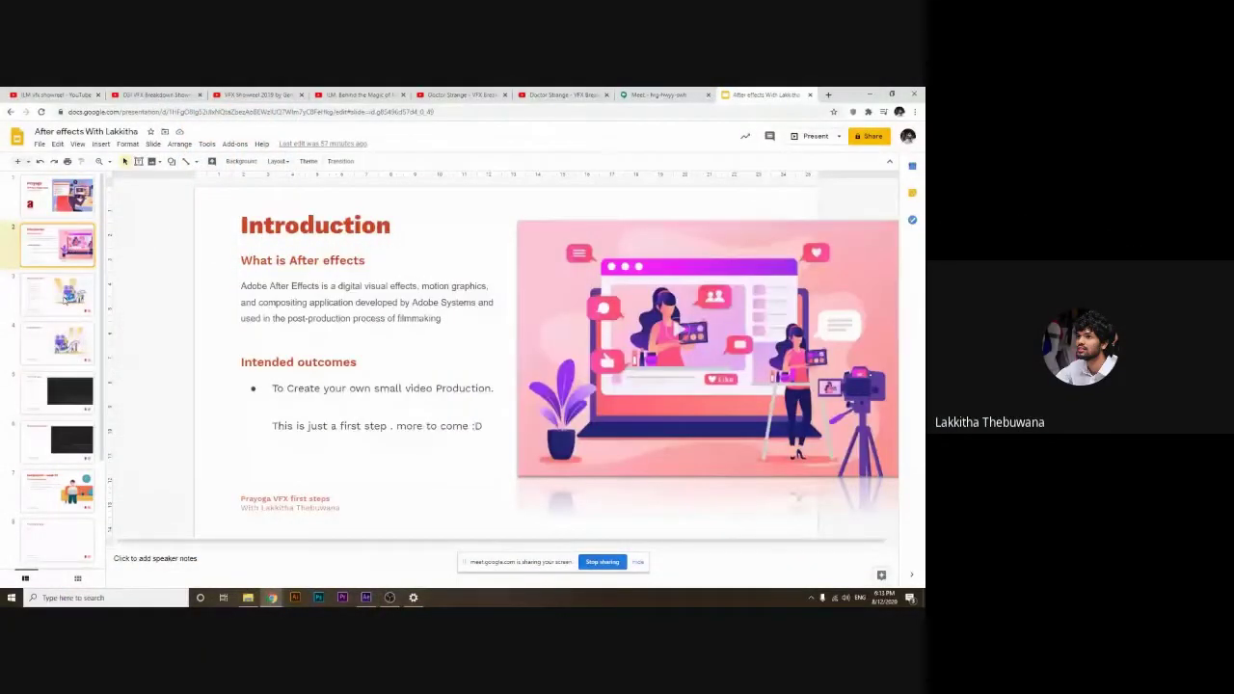
Show the Visual Effects tools slide and highlight the Adobe After effects and Nuke list items in turn
left_click(65, 295)
left_click(64, 360)
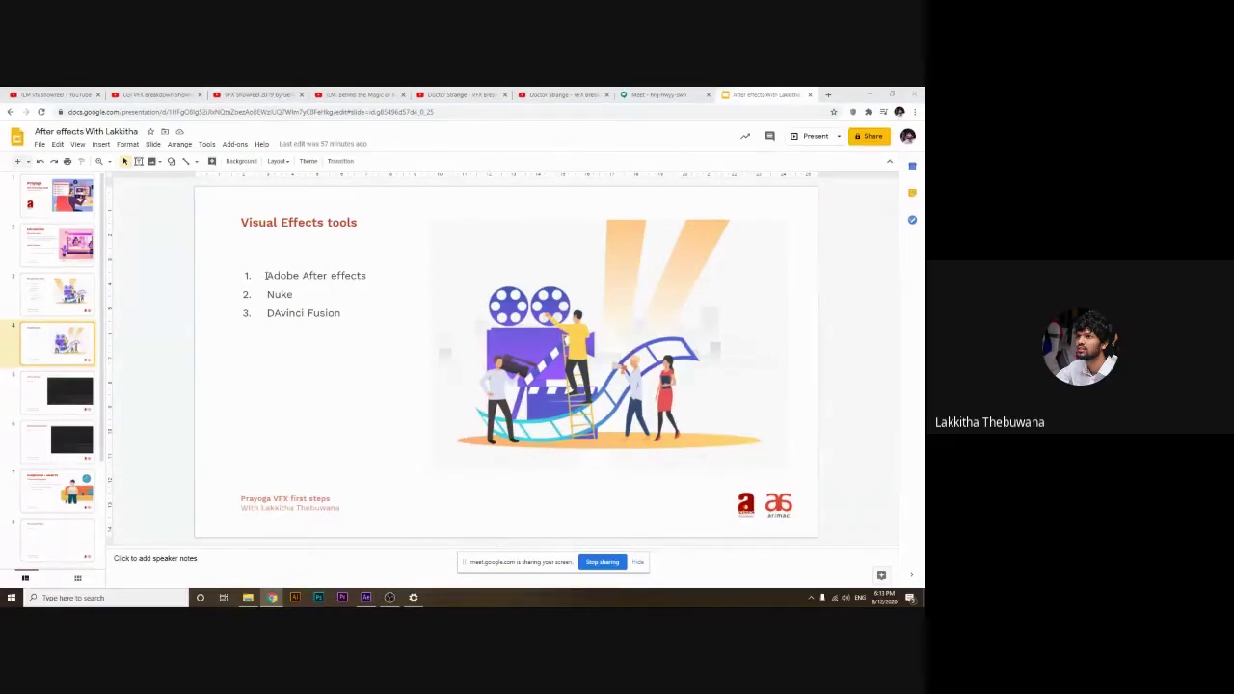
left_click_drag(266, 276, 367, 276)
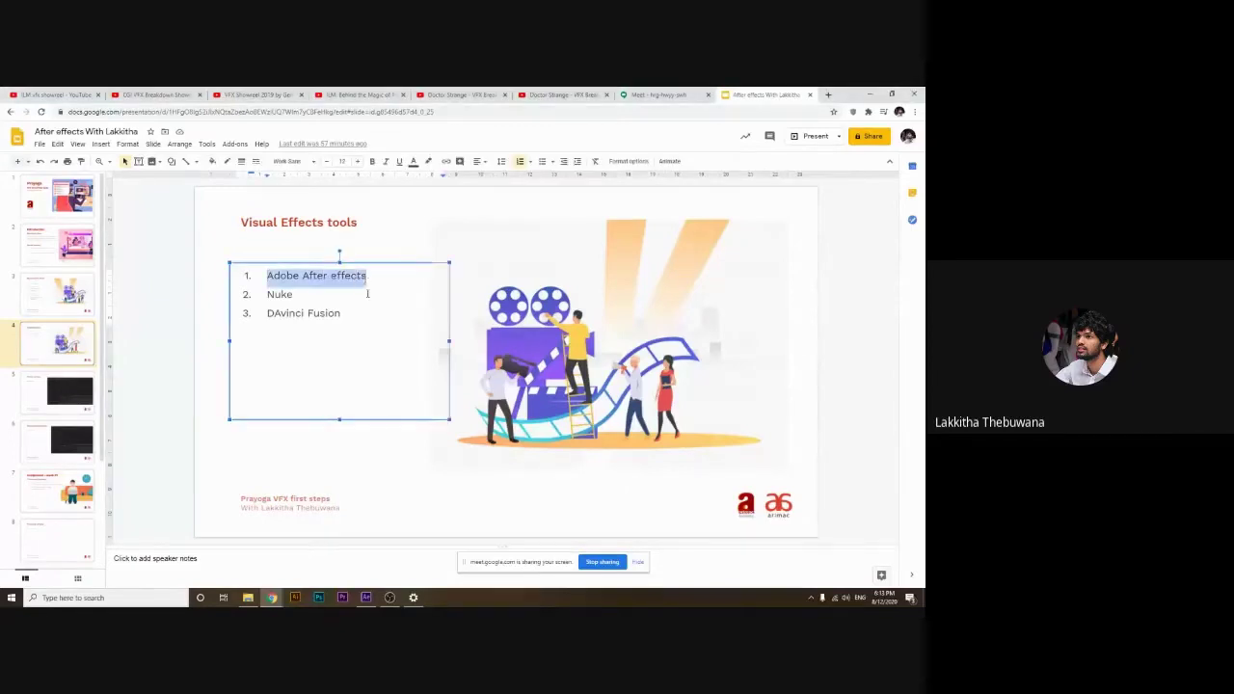
left_click(297, 294)
mouse_move(297, 294)
left_mouse_down()
mouse_move(266, 295)
mouse_move(356, 280)
mouse_move(301, 278)
left_mouse_up()
left_click(357, 280)
Minimize Chrome, dismiss the After Effects Home screen, and bring After Effects back into focus
left_click(868, 93)
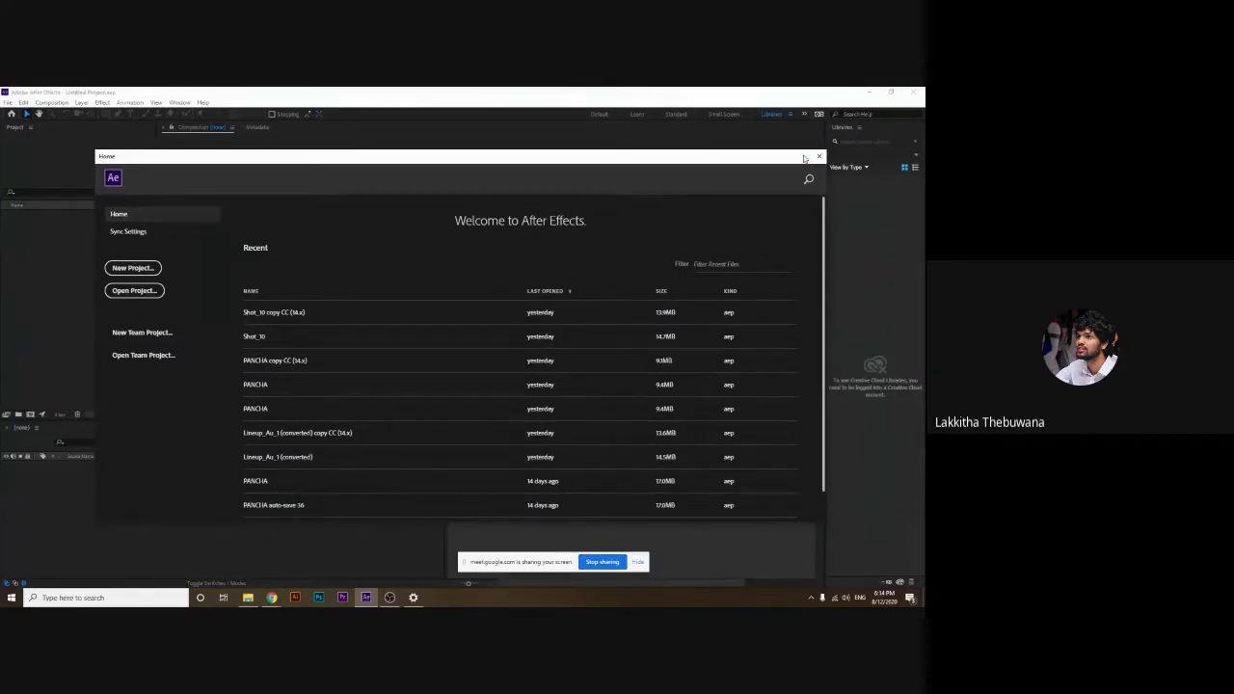
left_click(818, 157)
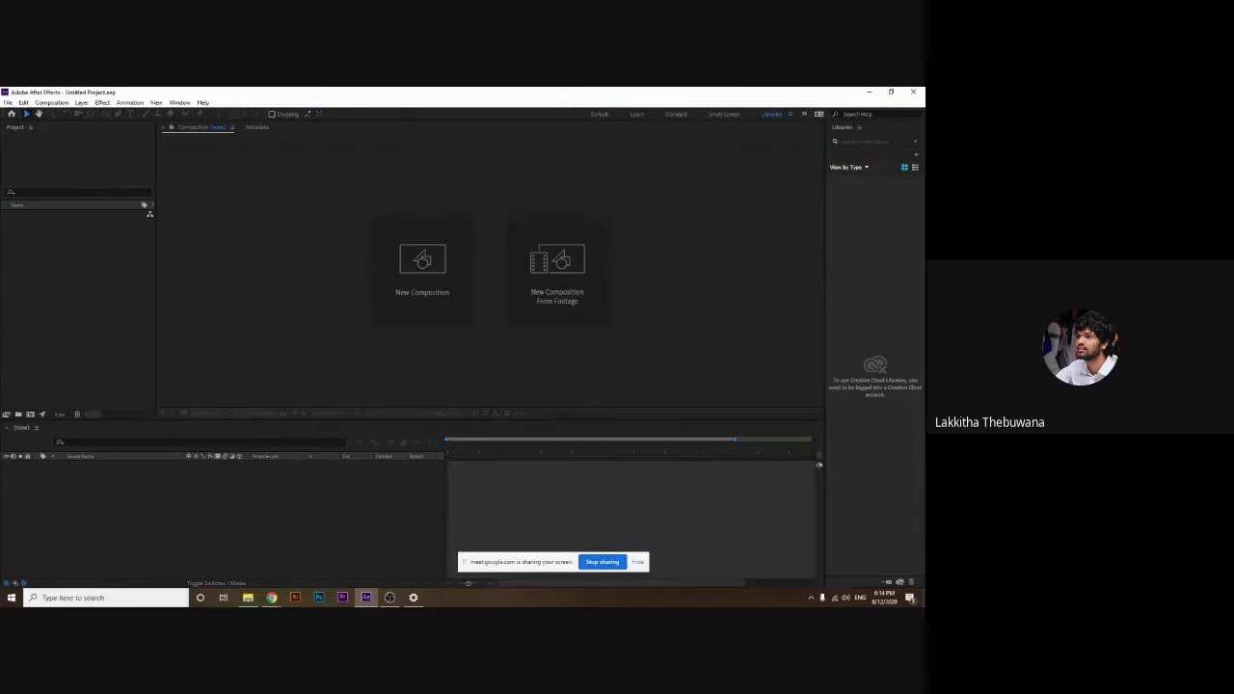
left_click(272, 598)
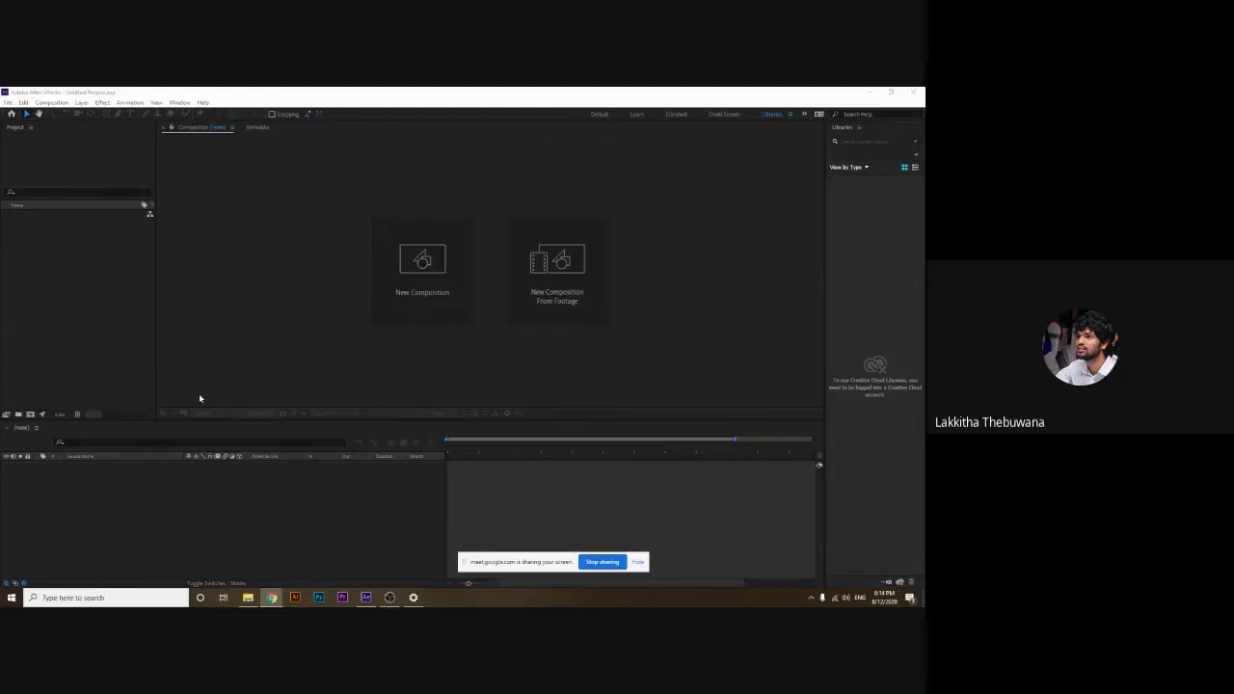
left_click(80, 177)
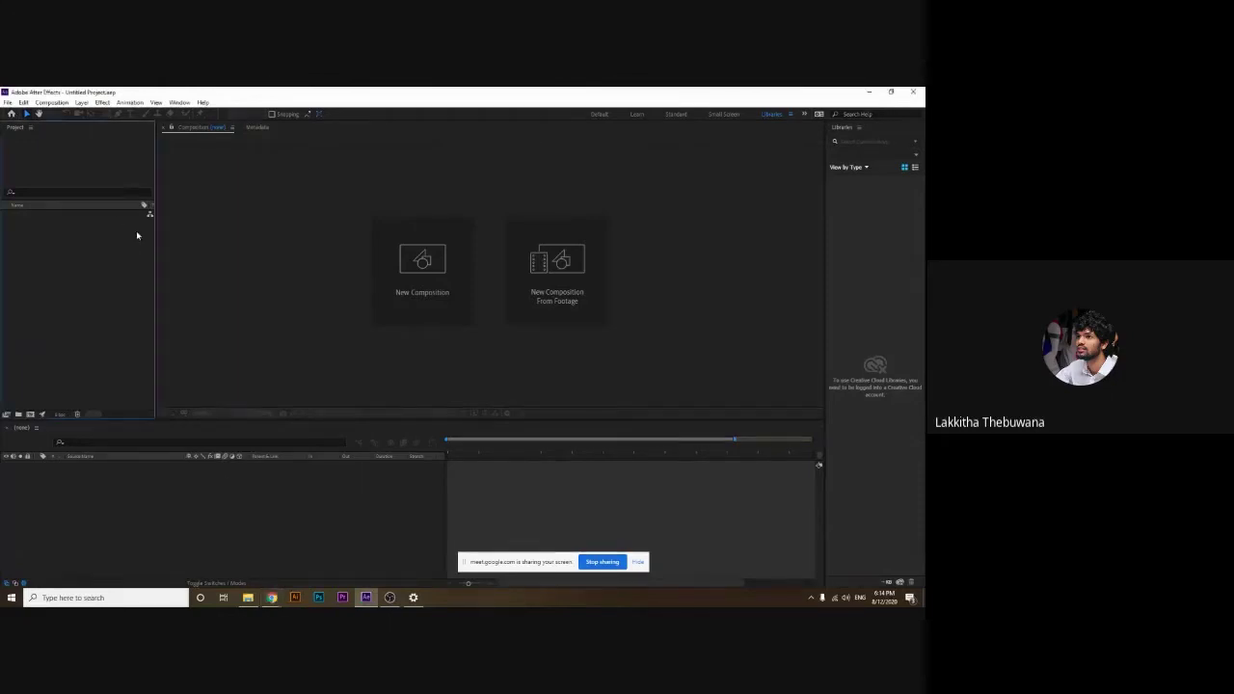
key("super+e")
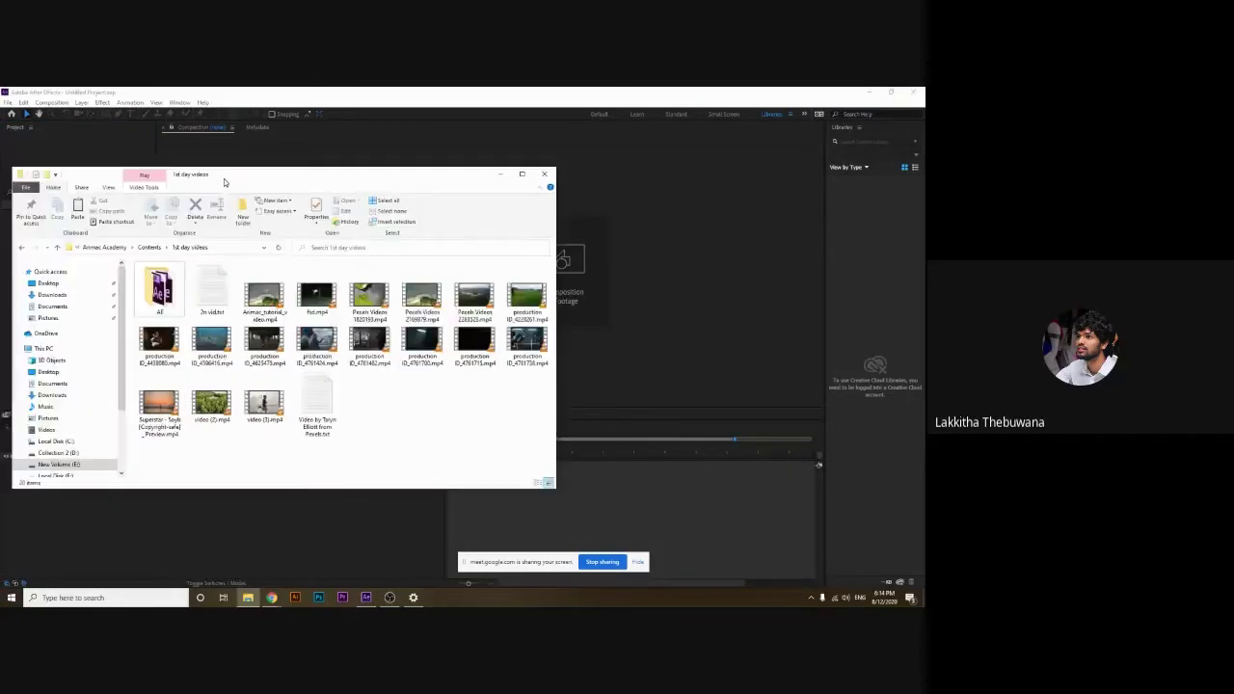
key("super+Up")
left_click(254, 212)
double_click(241, 211)
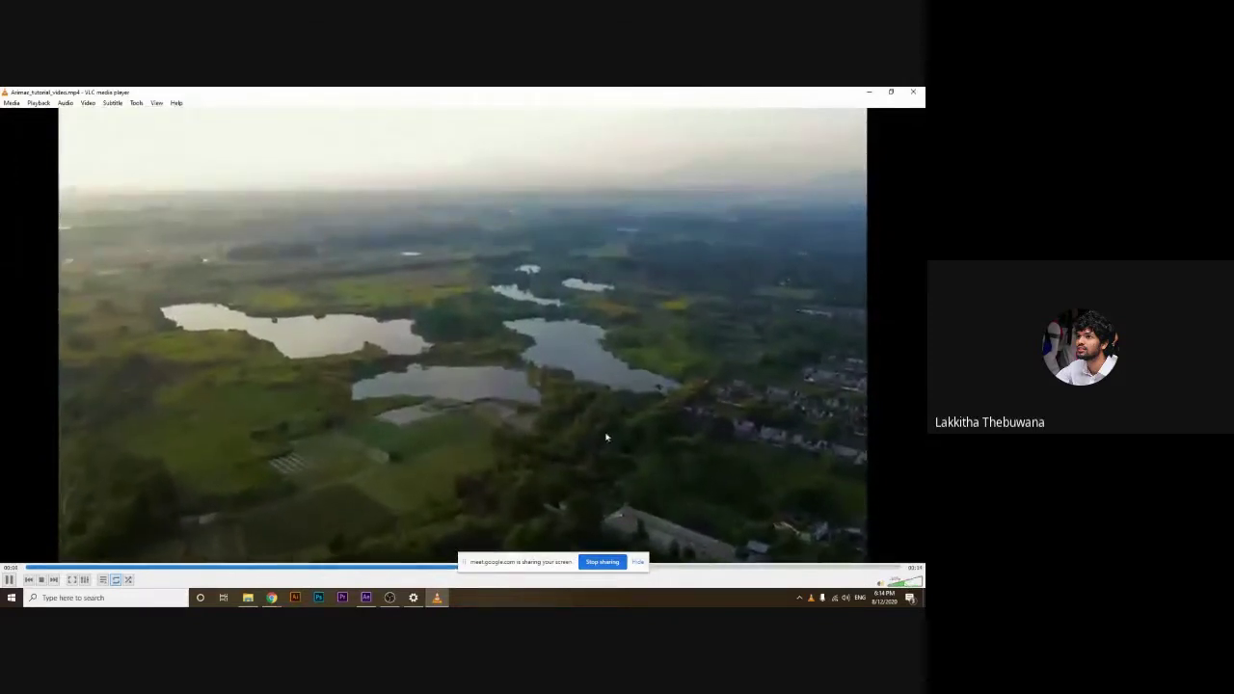
double_click(787, 446)
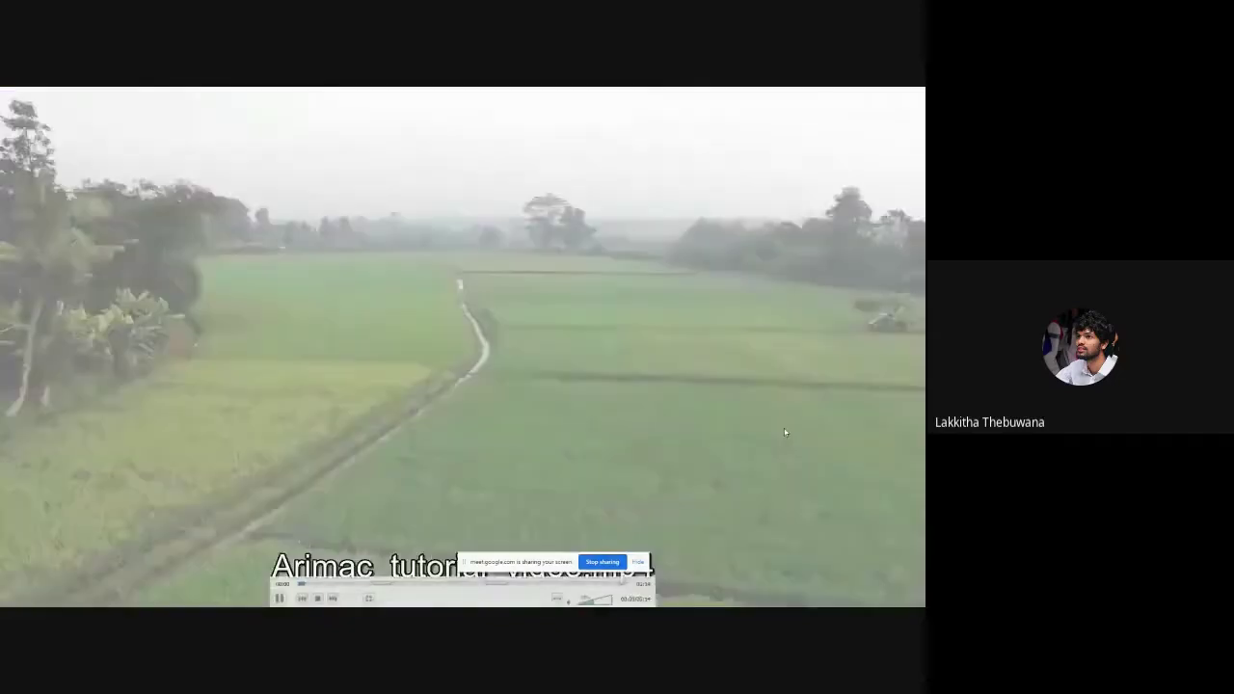
double_click(786, 433)
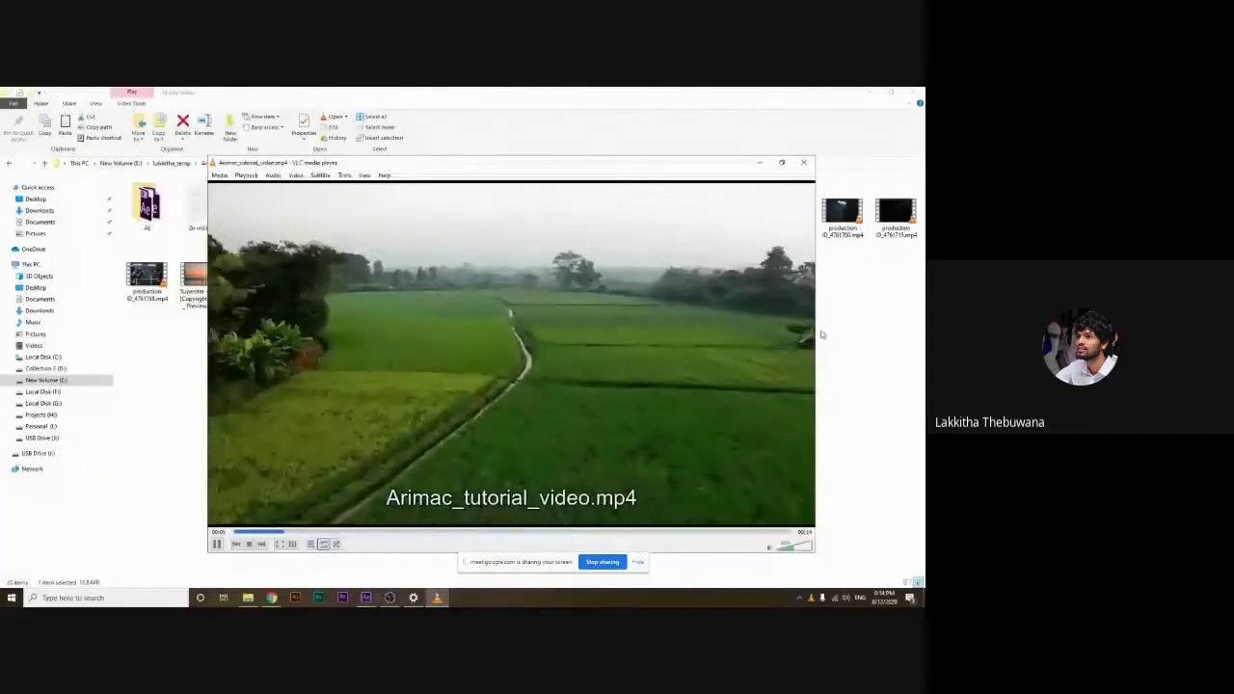
left_click(804, 164)
left_click(868, 93)
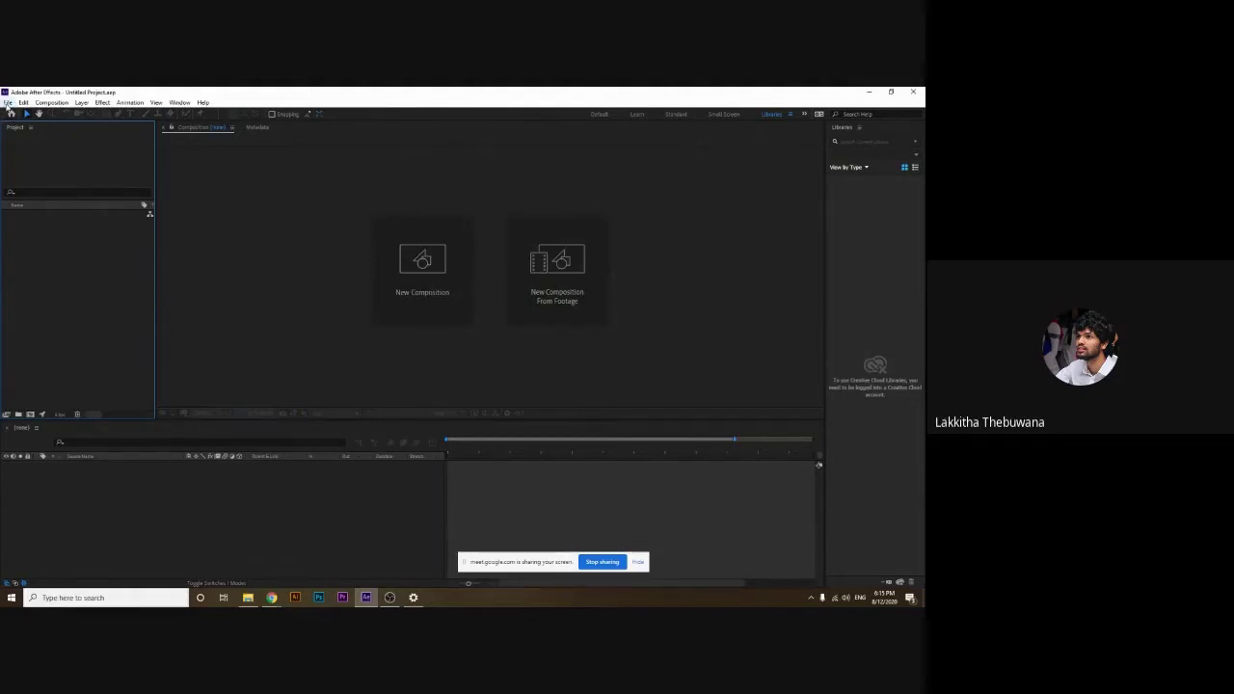
left_click(7, 103)
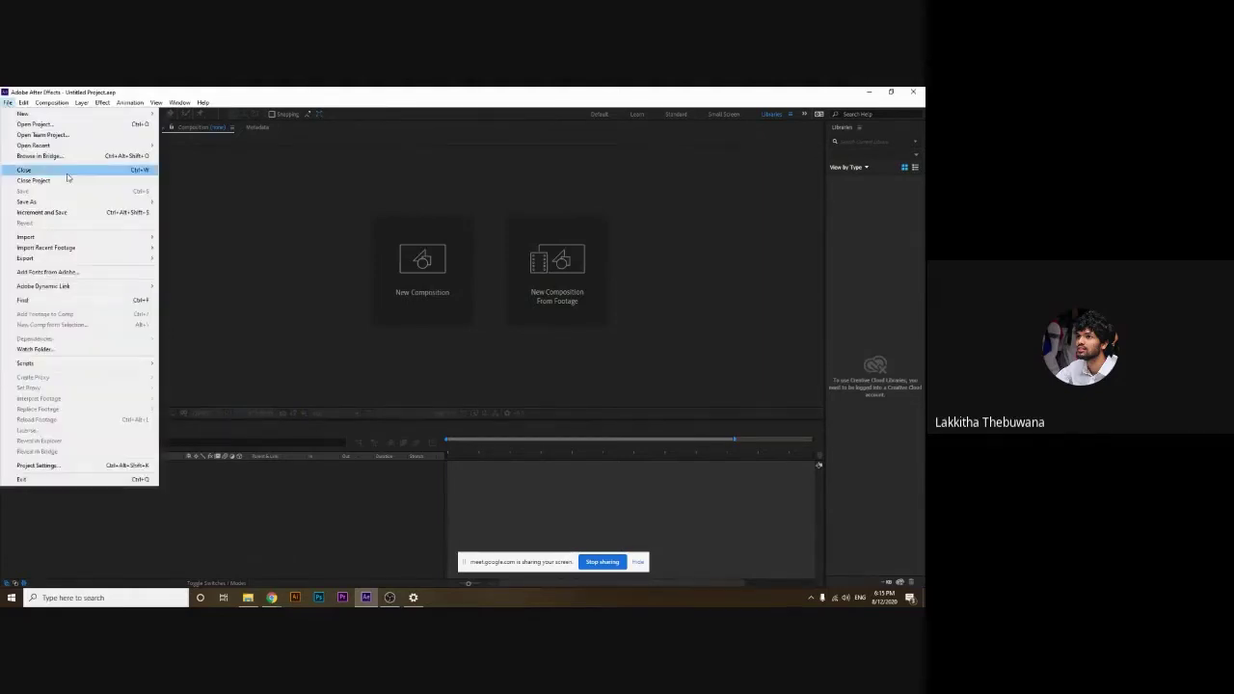
left_click(199, 215)
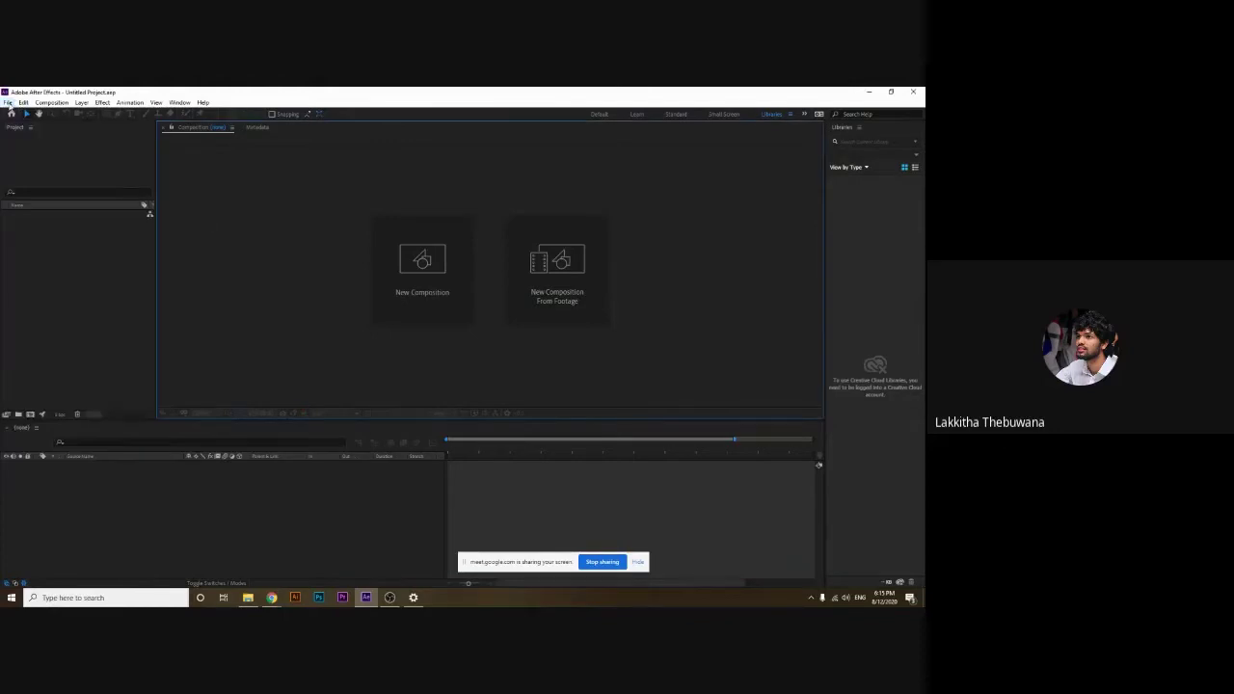
left_click(53, 104)
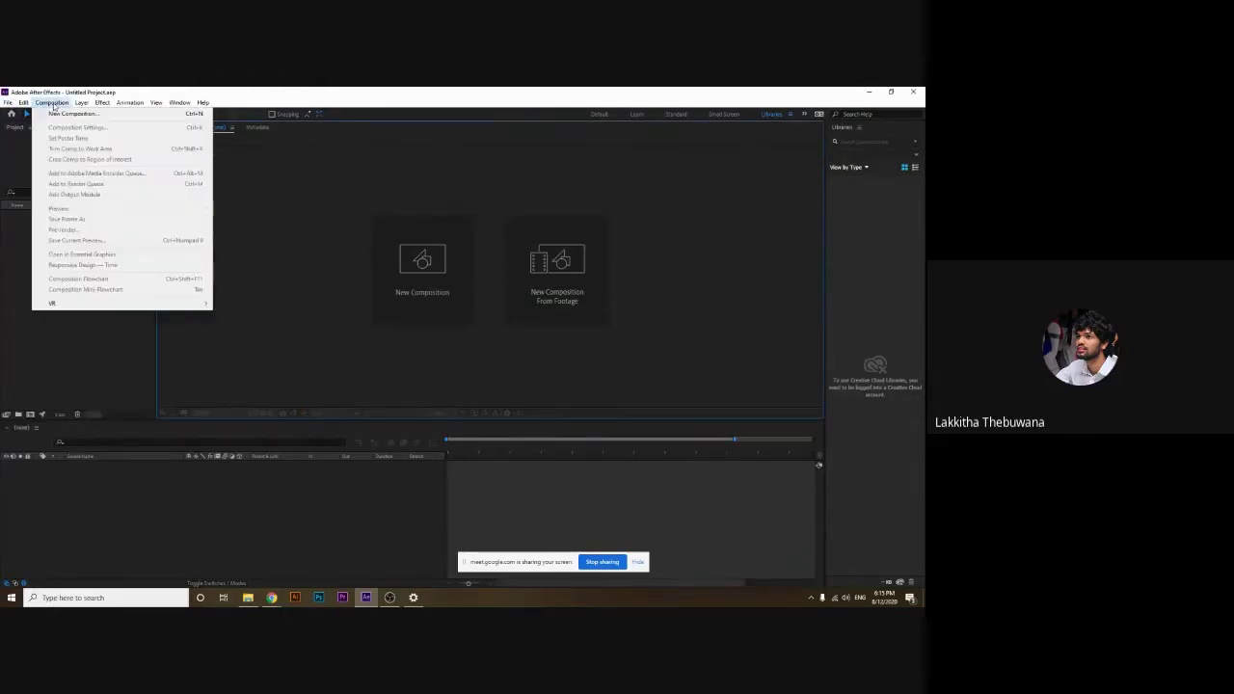
mouse_move(131, 103)
mouse_move(58, 104)
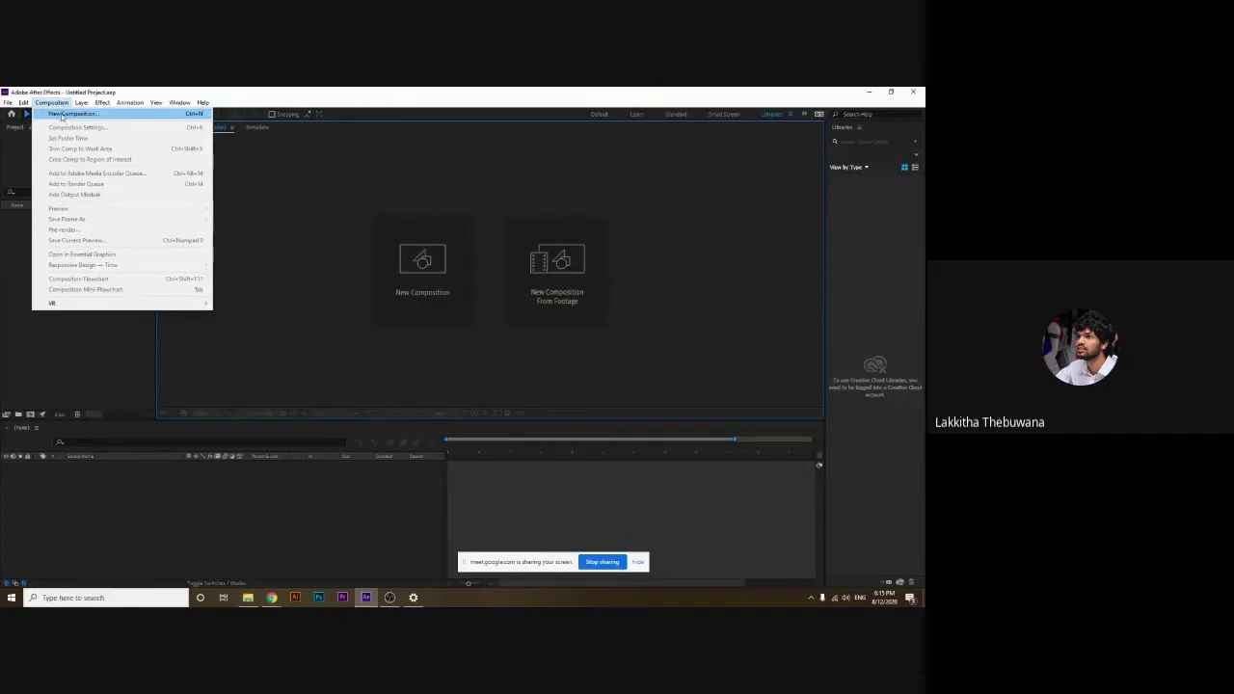
left_click(69, 117)
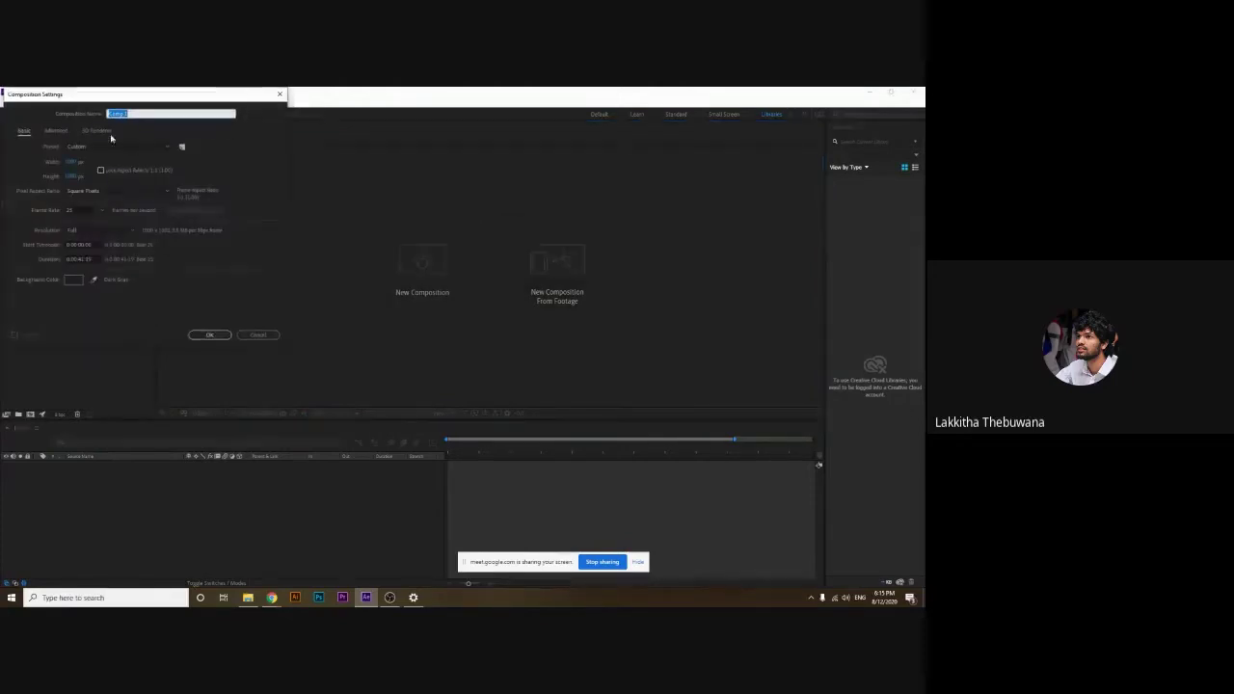
left_click(327, 232)
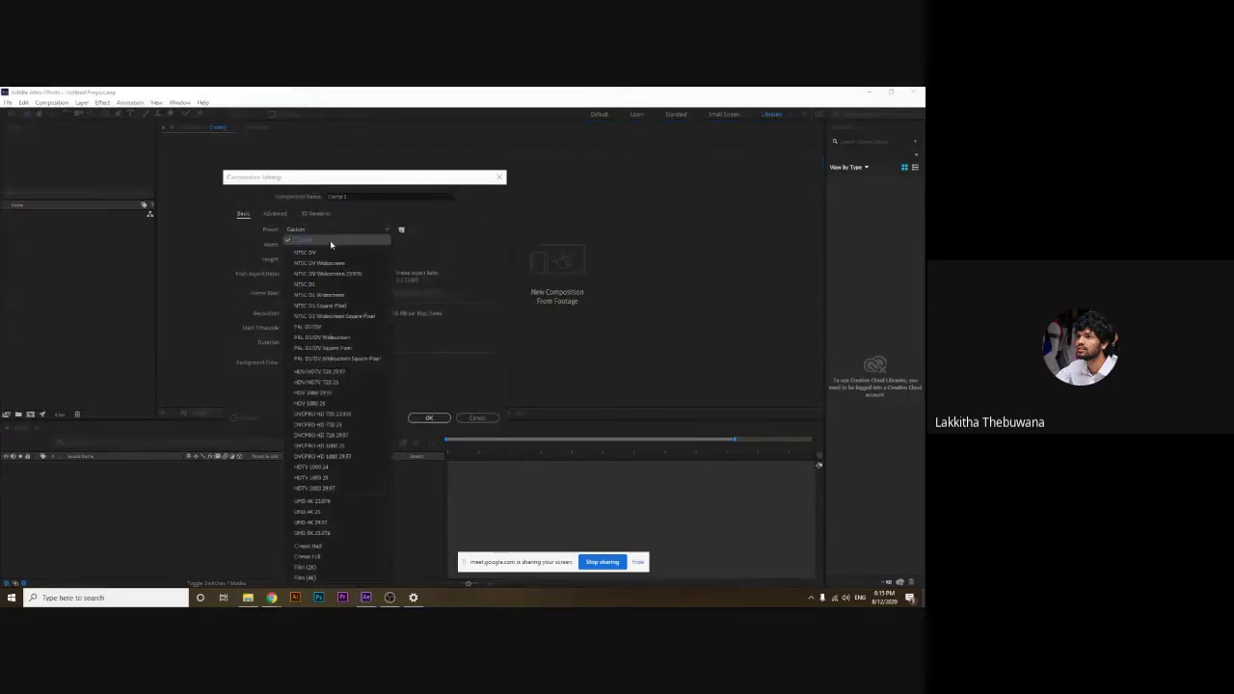
left_click(353, 182)
left_click_drag(353, 182, 397, 137)
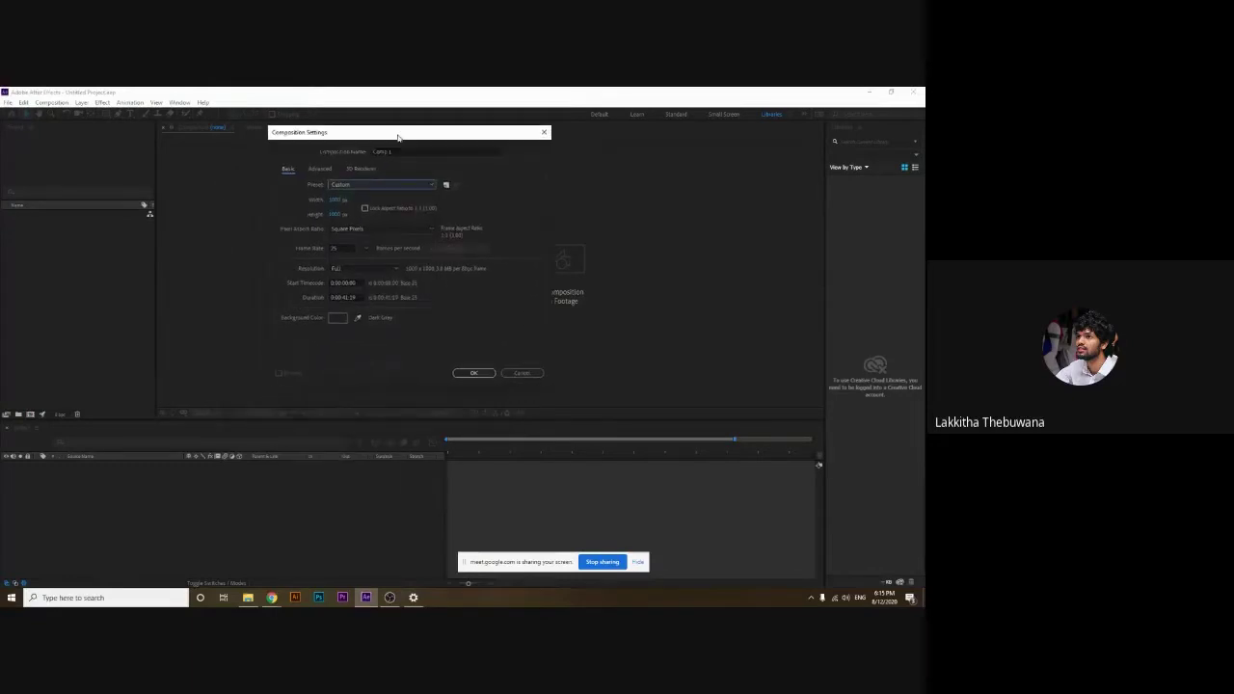
left_click(384, 184)
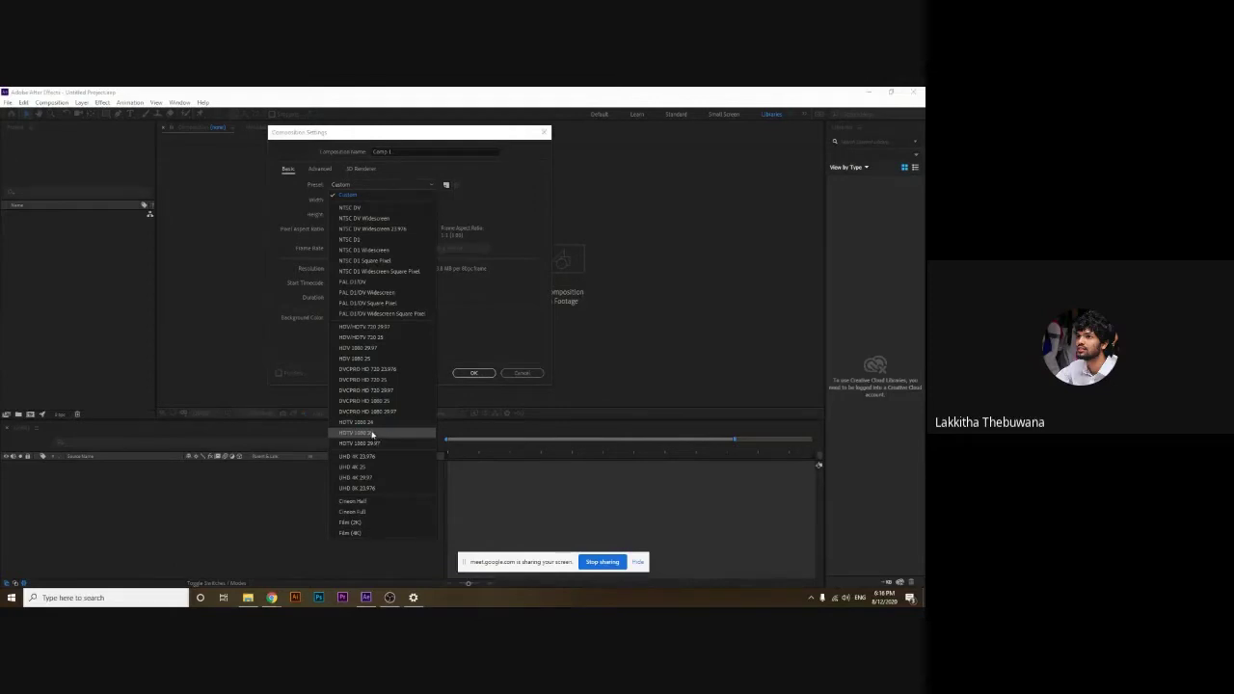
Try the HDTV 1080 24 preset in Composition Settings, then cancel it
key("Escape")
key("Escape")
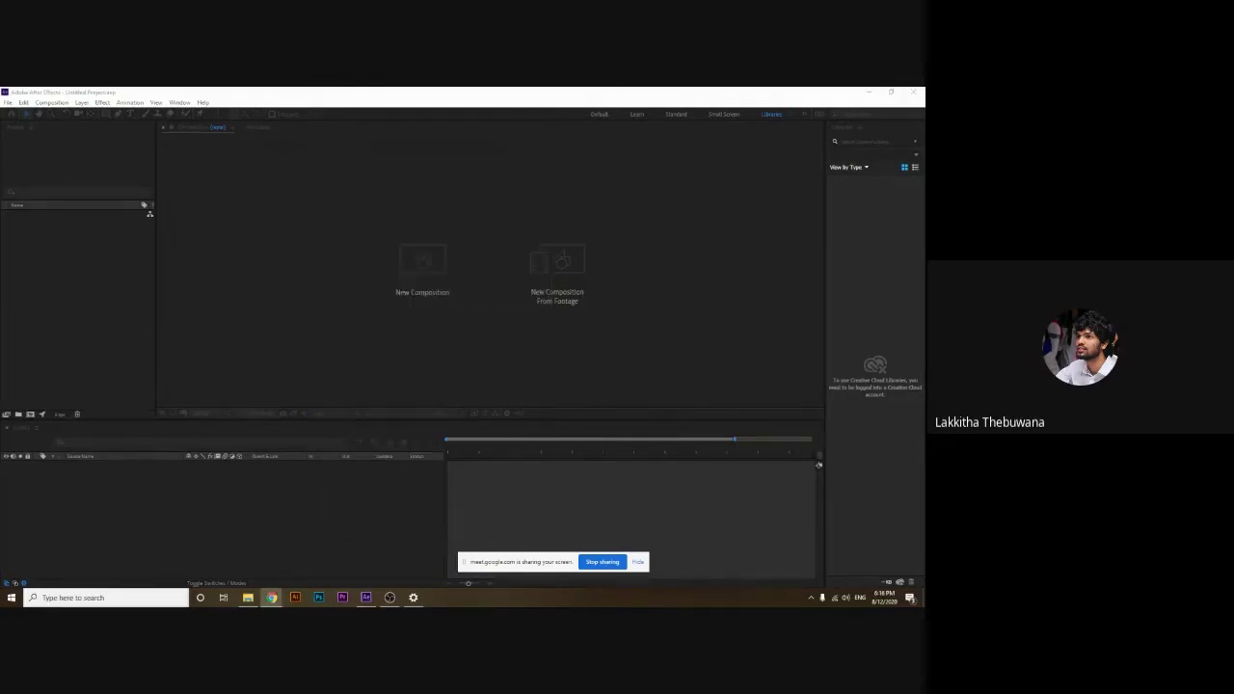
key("ctrl+n")
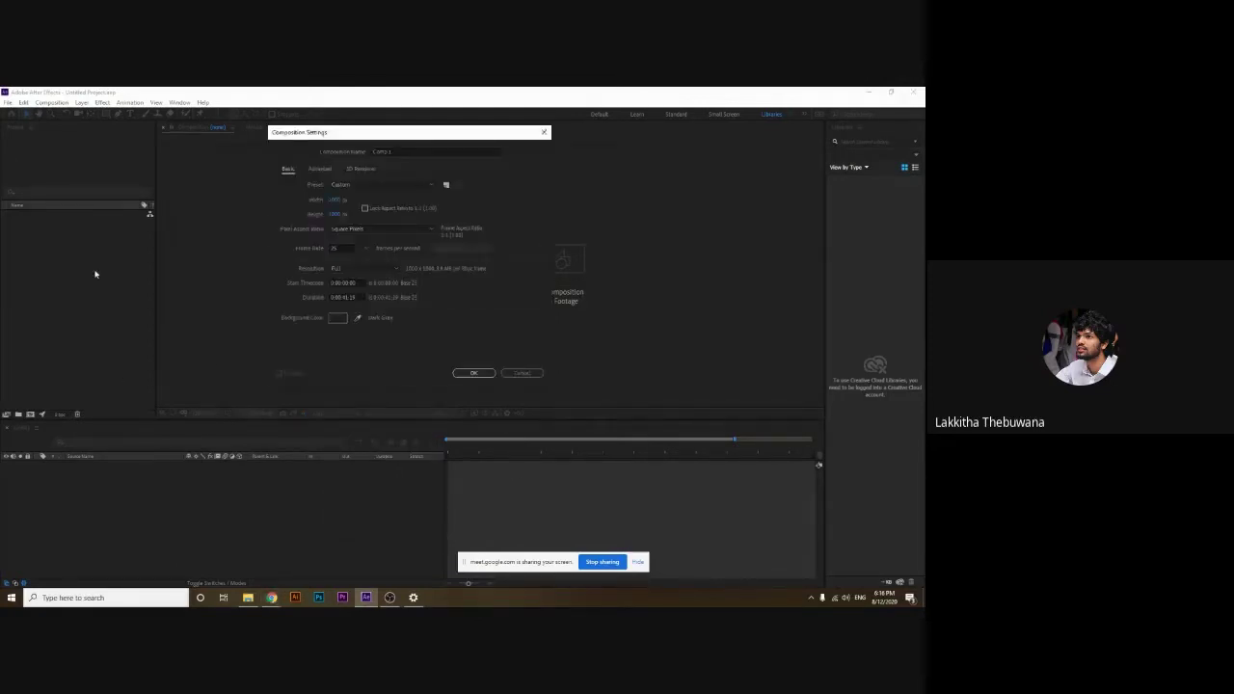
left_click_drag(380, 134, 359, 169)
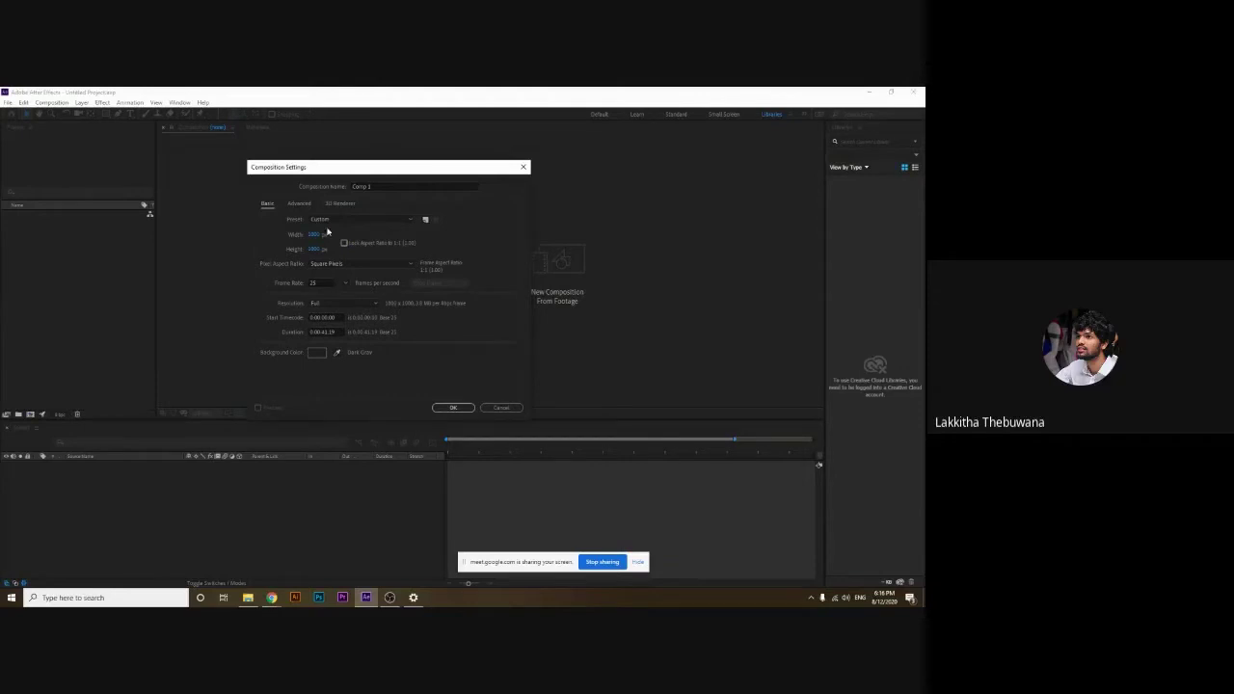
left_click(333, 220)
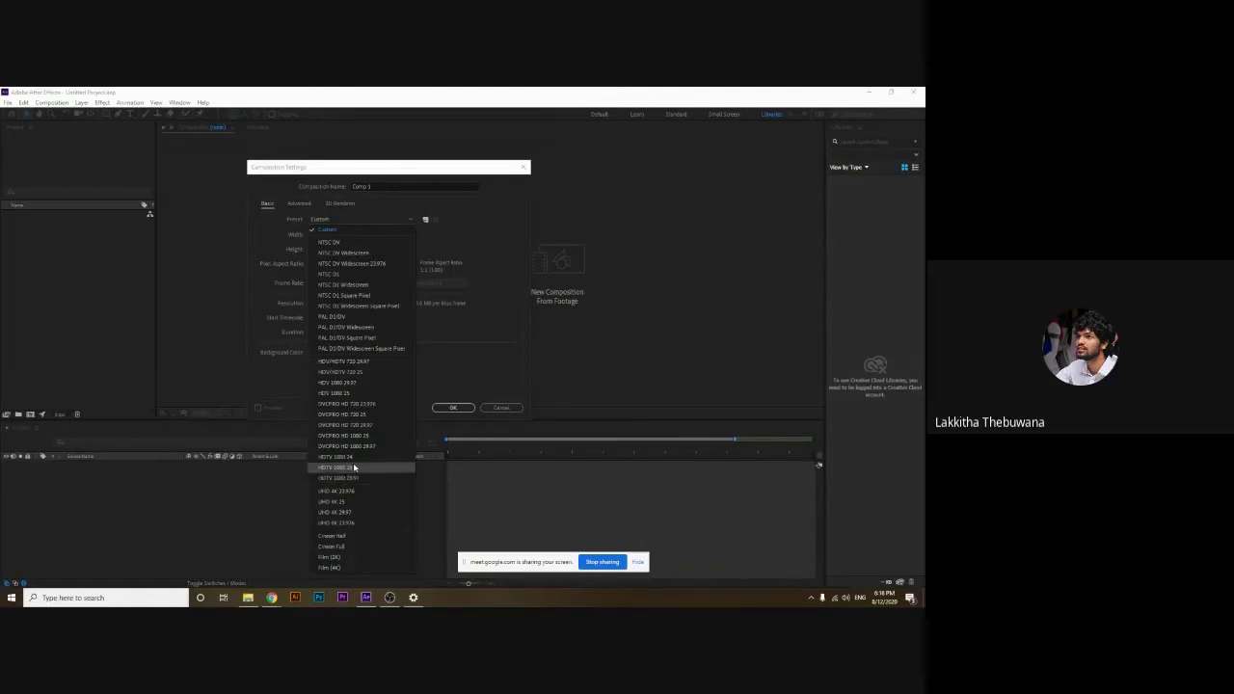
left_click(353, 459)
key("Escape")
key("Escape")
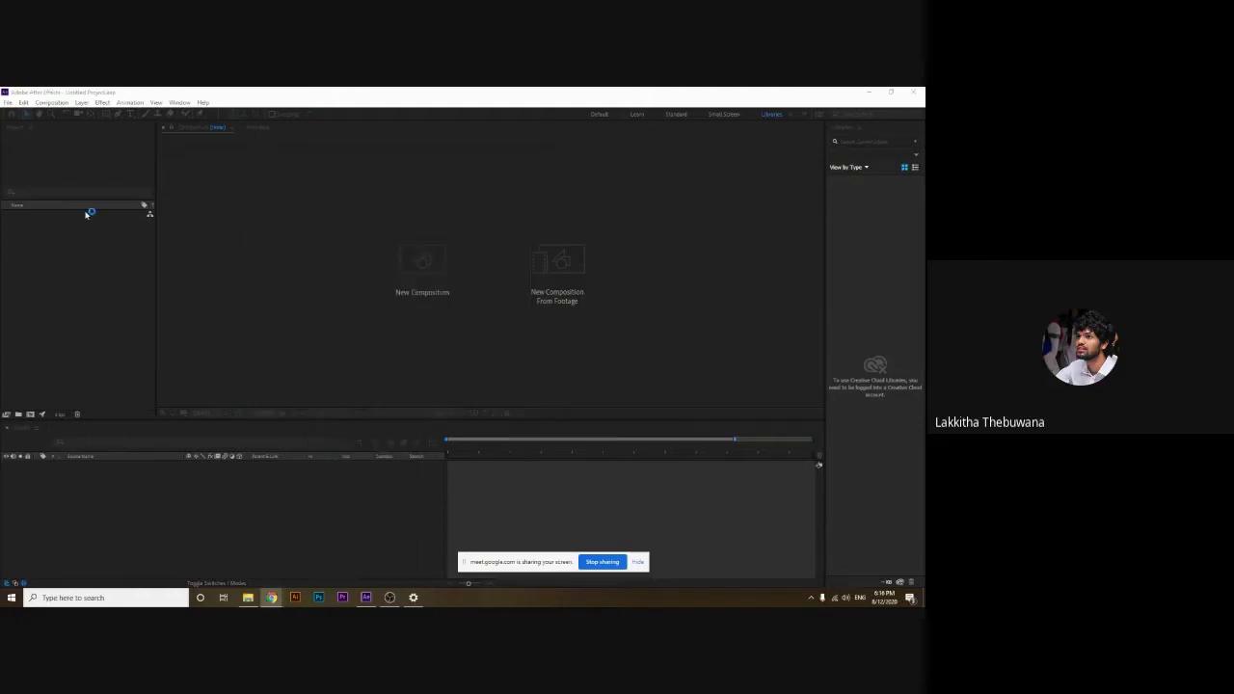
Create Comp 1 with the HDTV 1080 25 preset, Square Pixels and a 0:00:10:00 duration
key("ctrl+n")
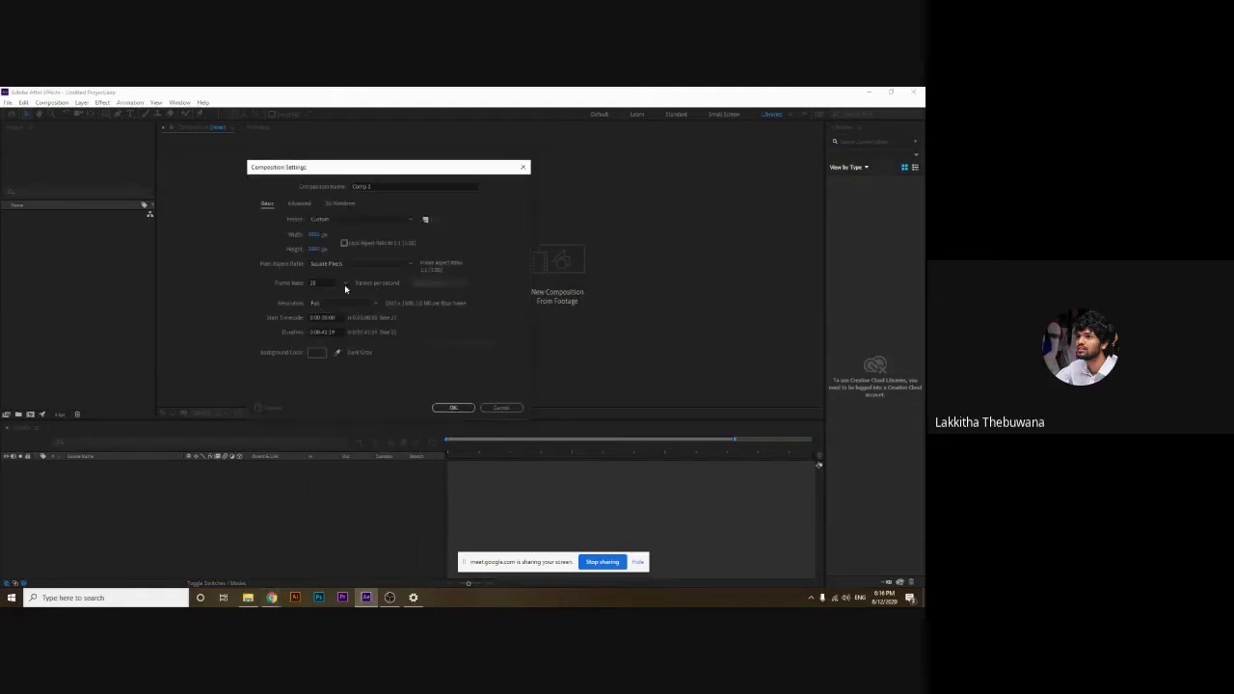
left_click(362, 219)
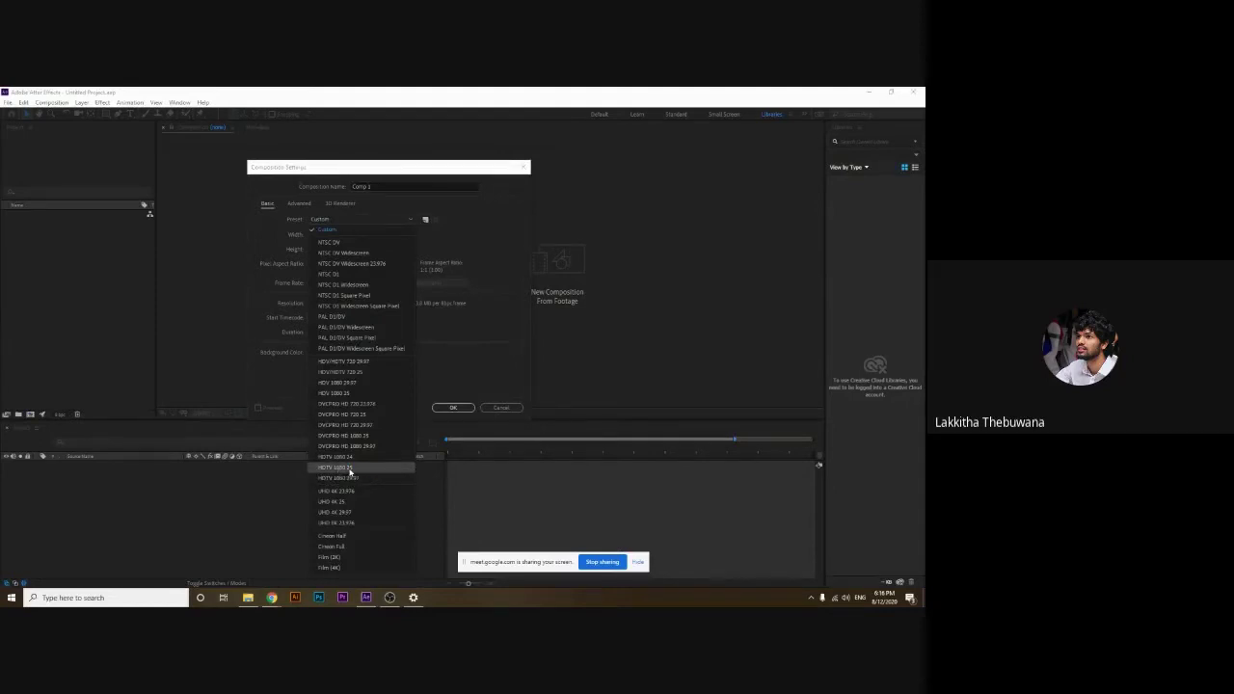
left_click(355, 468)
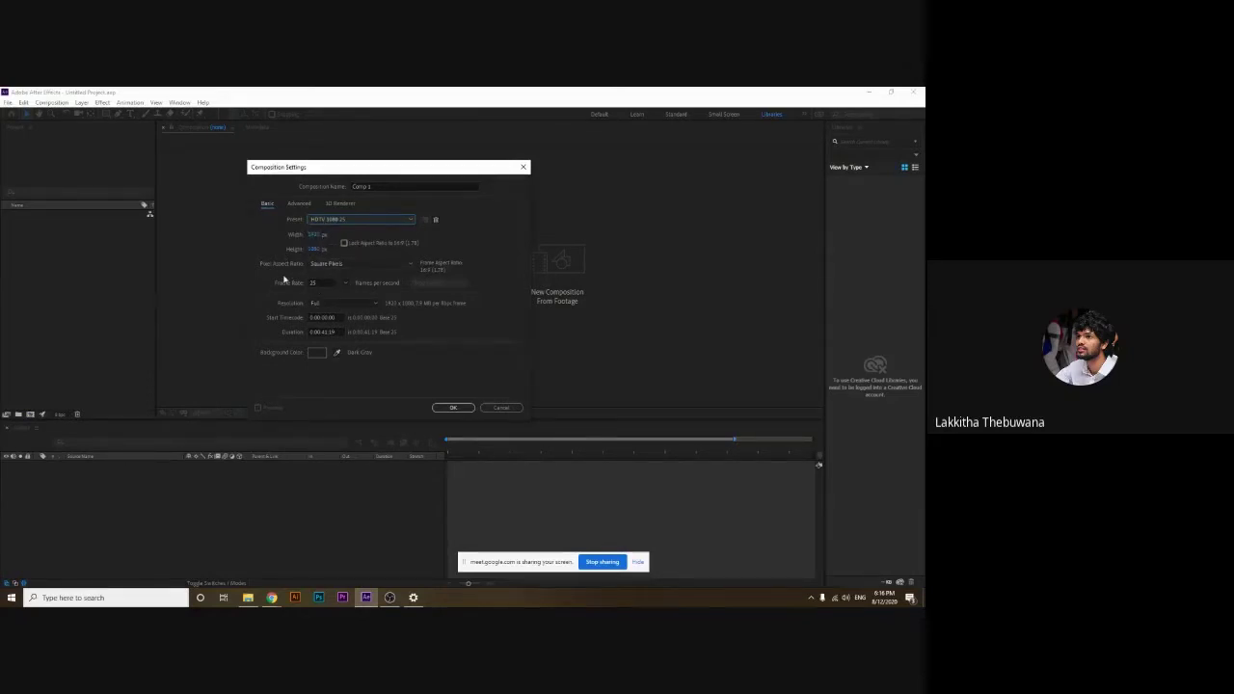
left_click(337, 266)
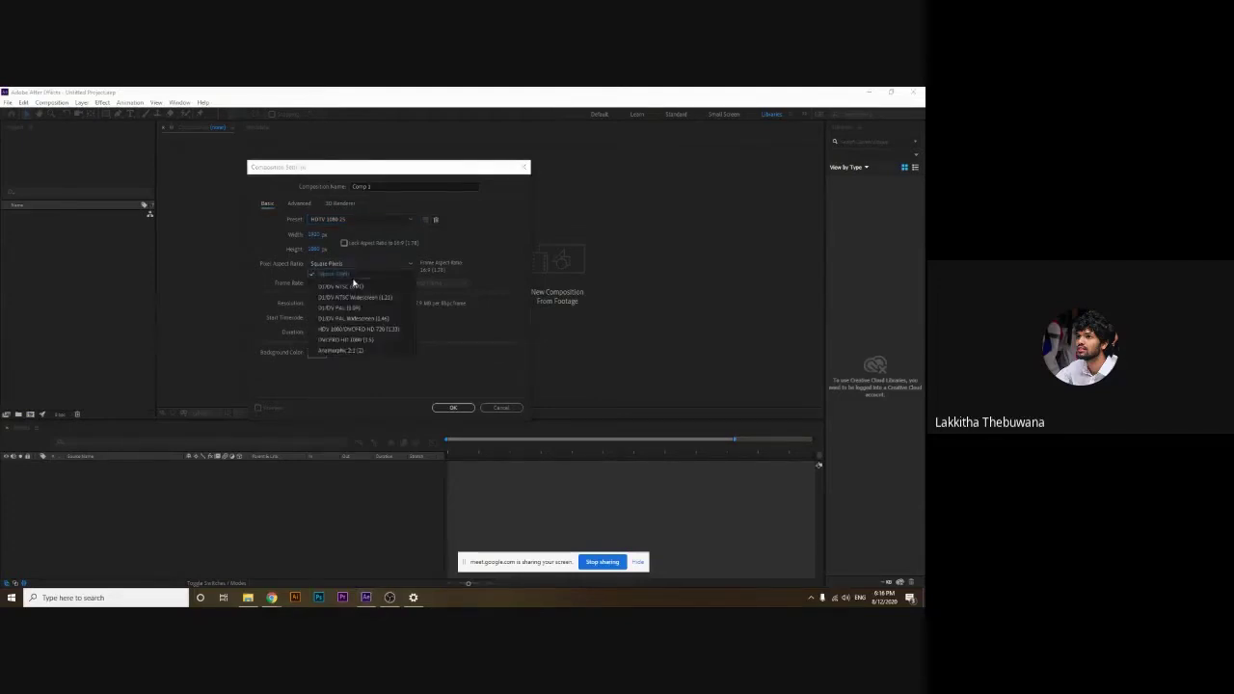
left_click(336, 281)
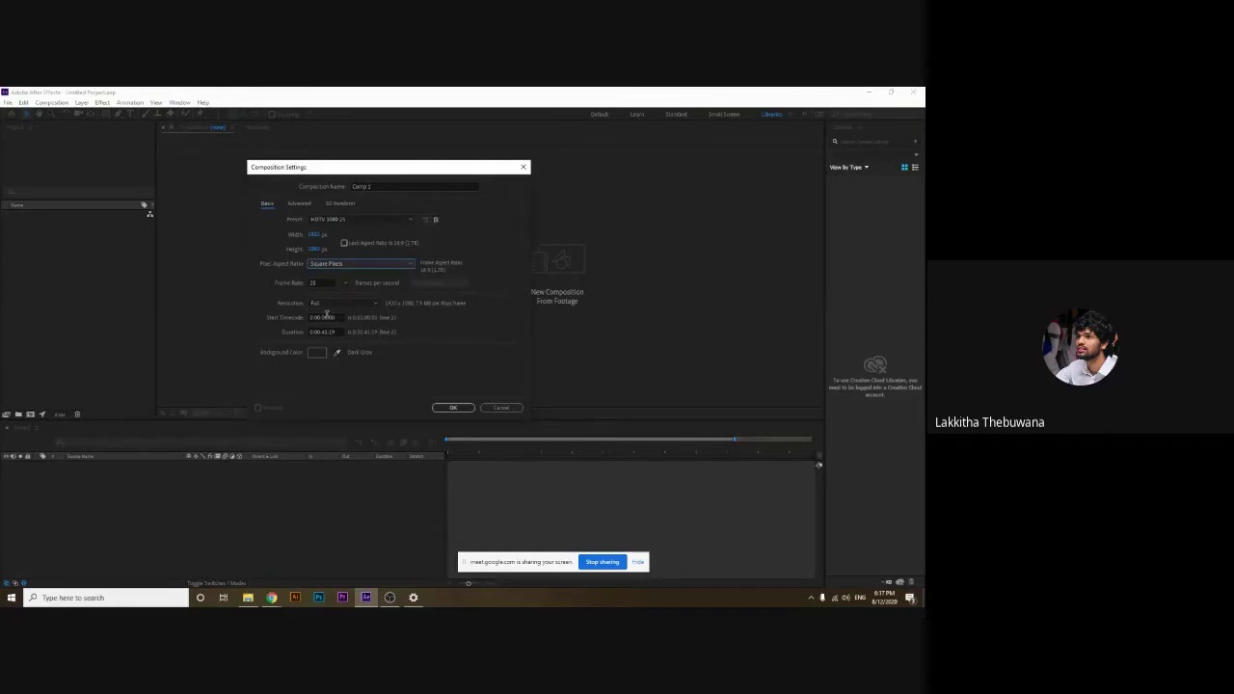
left_click(320, 282)
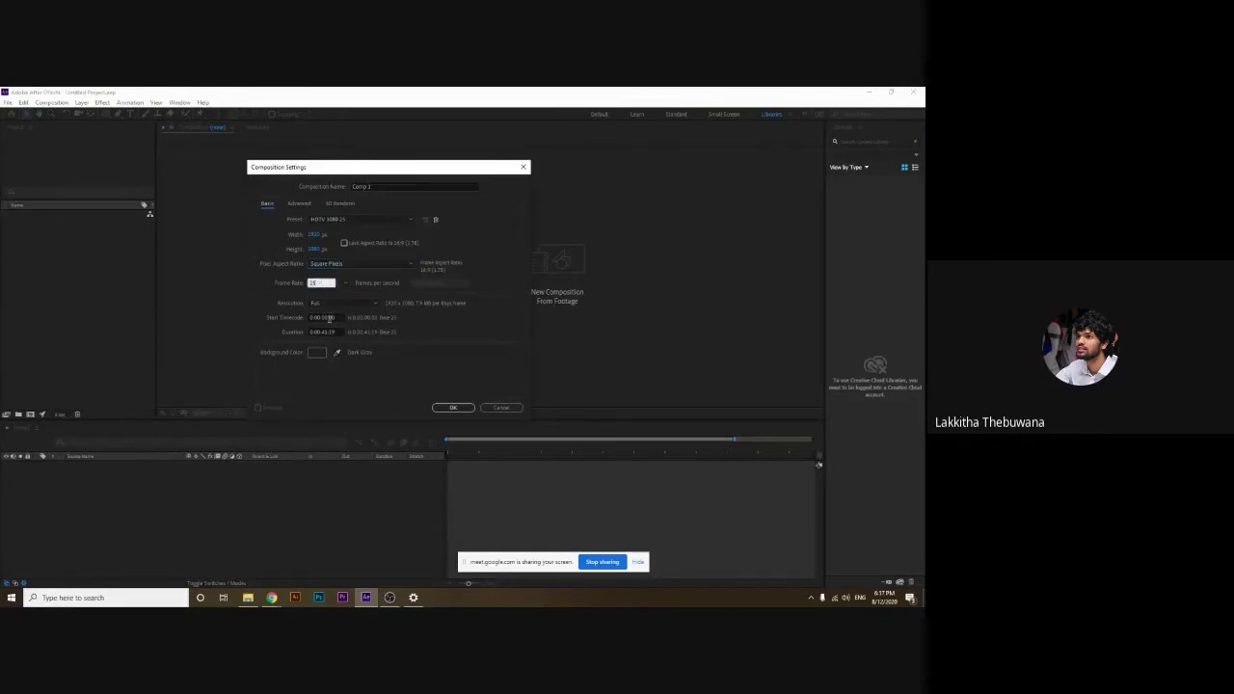
left_click(329, 331)
key("BackSpace")
key("BackSpace")
left_click(463, 408)
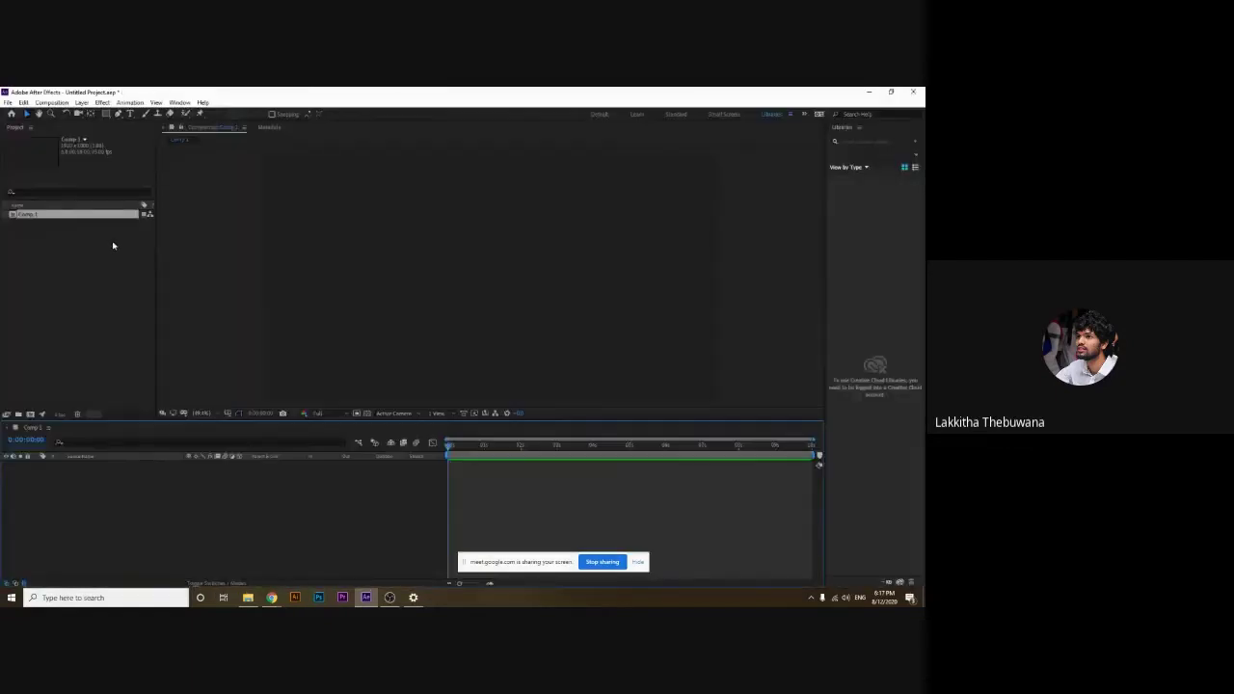
left_click(65, 218)
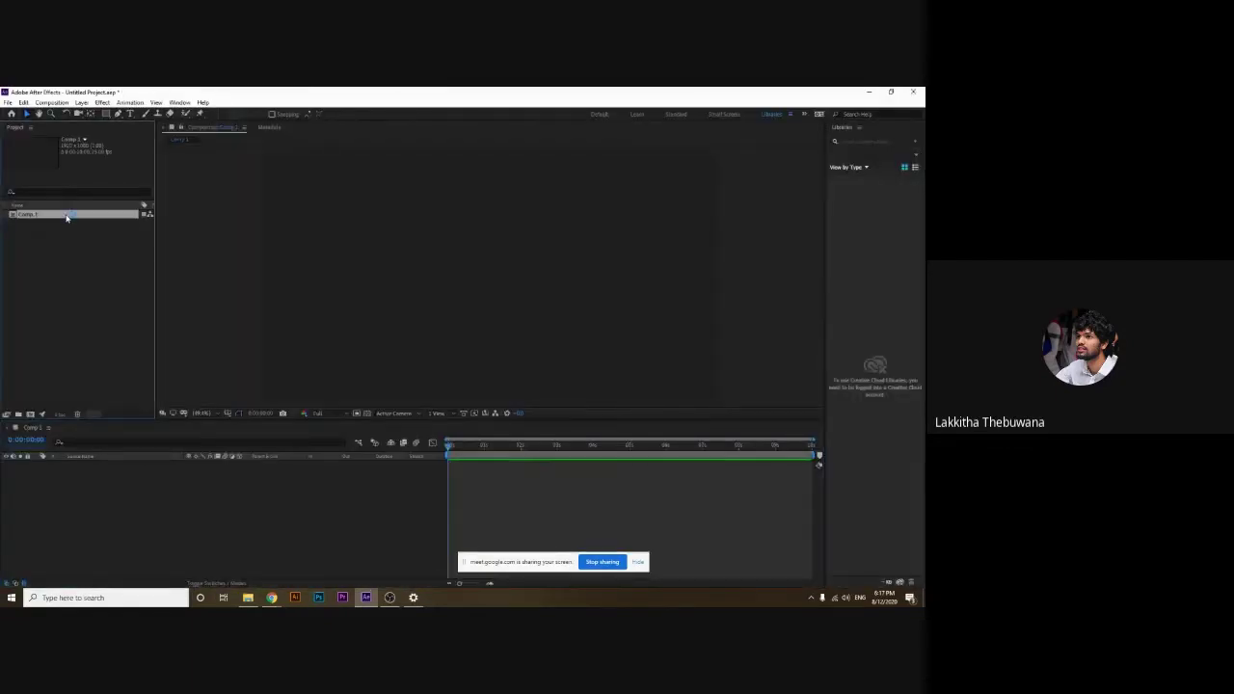
left_click(83, 264)
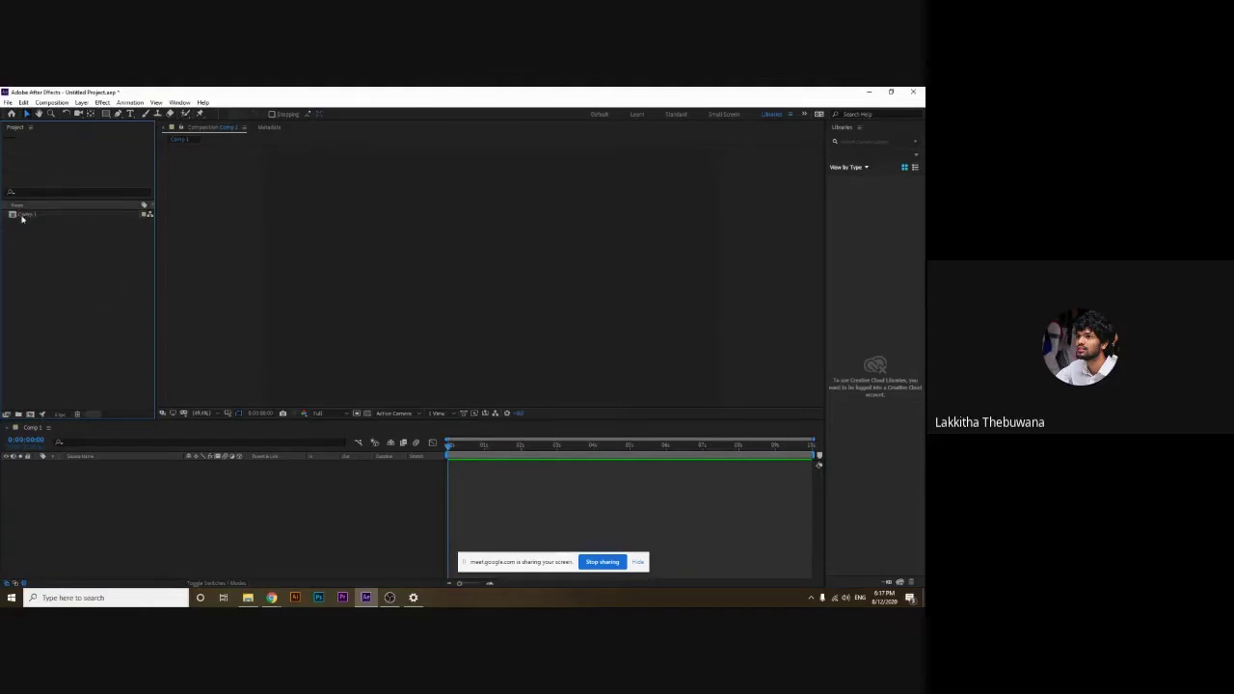
left_click(23, 217)
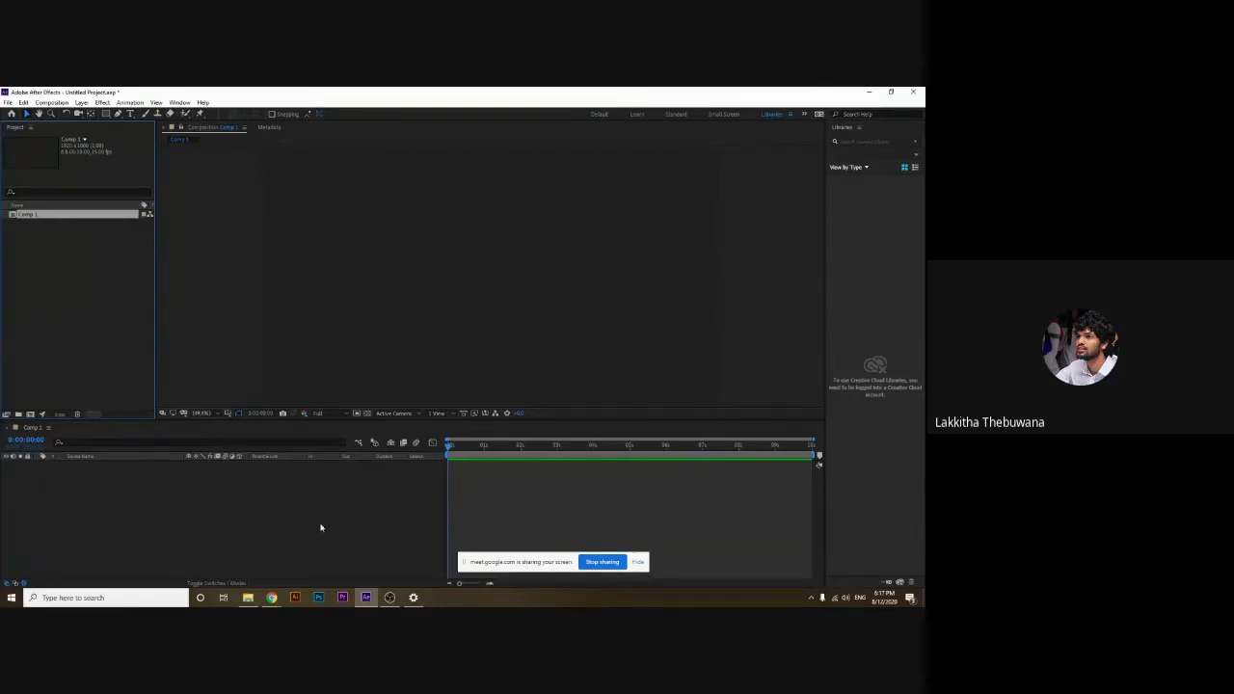
mouse_move(248, 599)
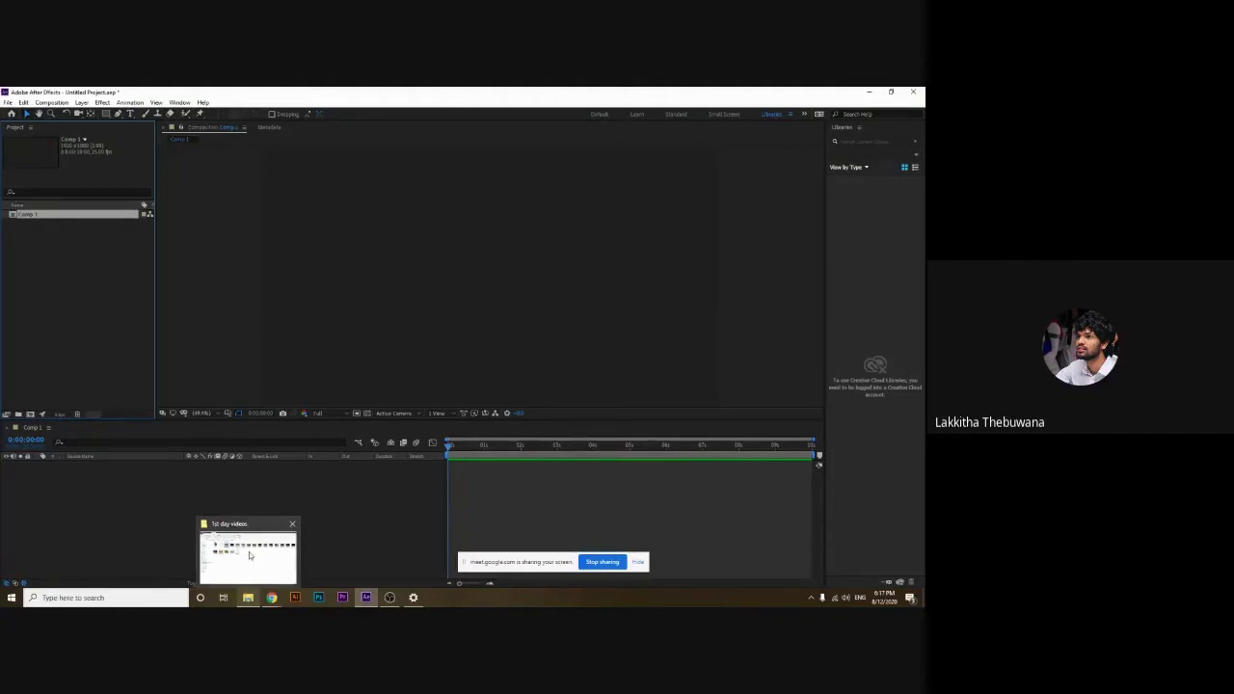
Position the 1st day videos folder window alongside After Effects
left_click(249, 552)
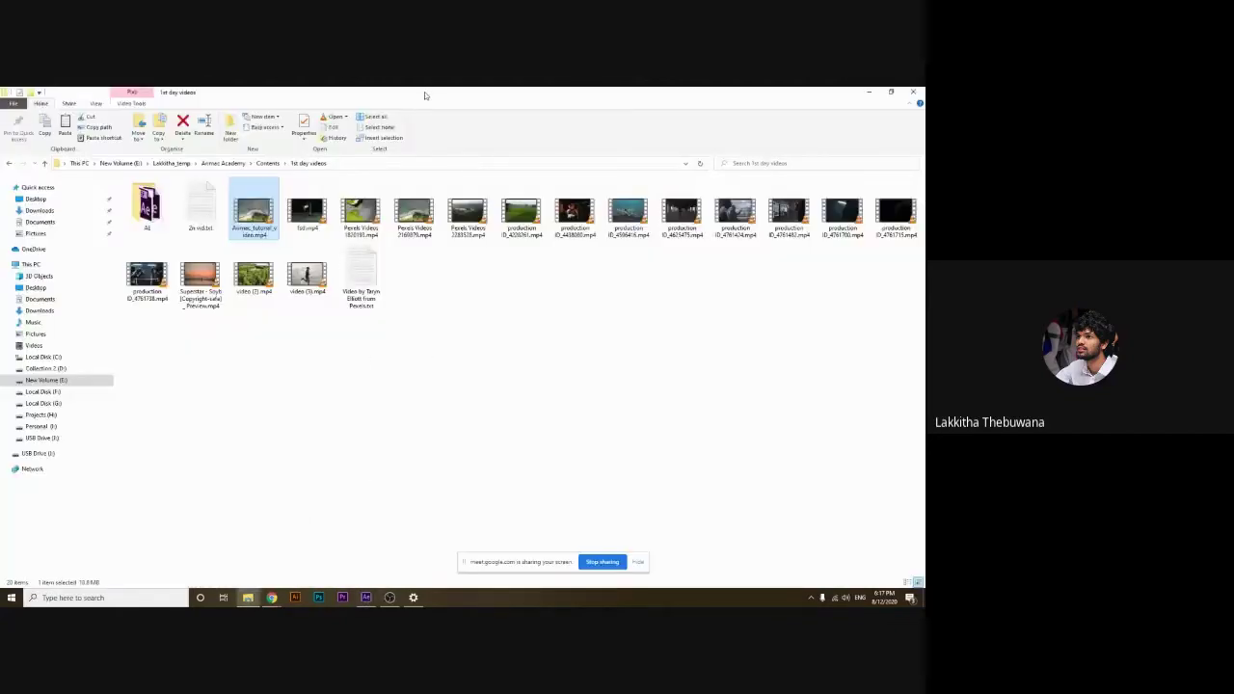
left_click_drag(425, 91, 317, 276)
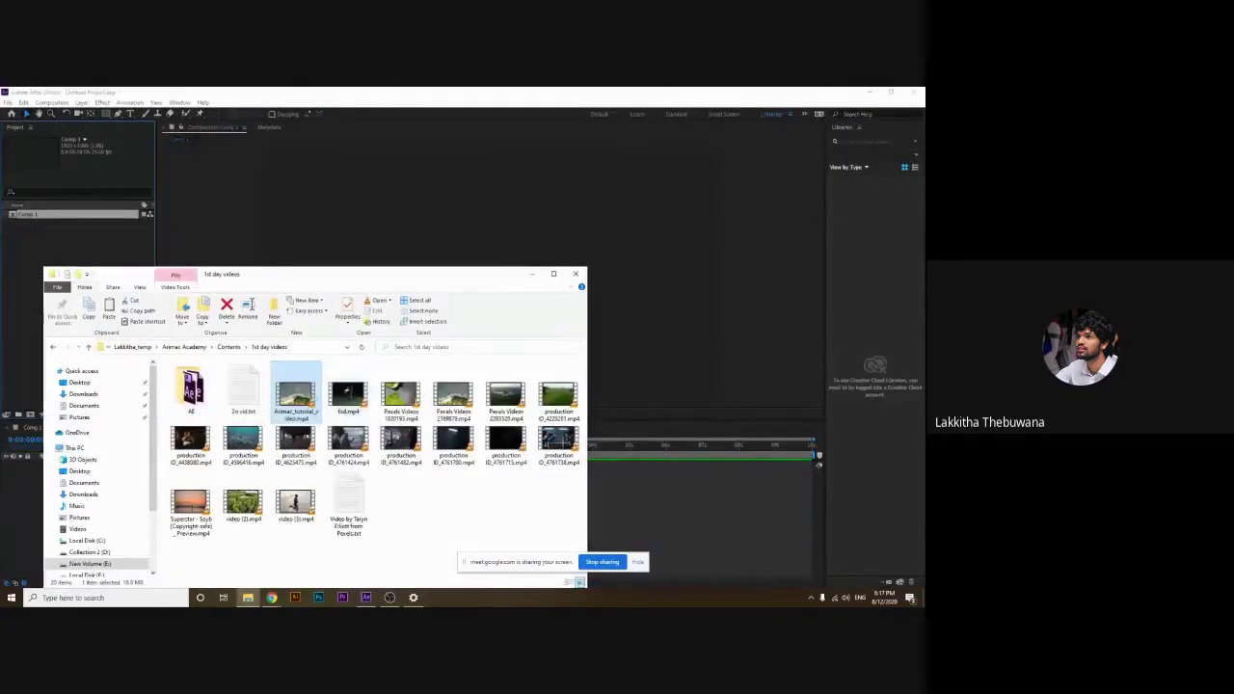
key("alt+Tab")
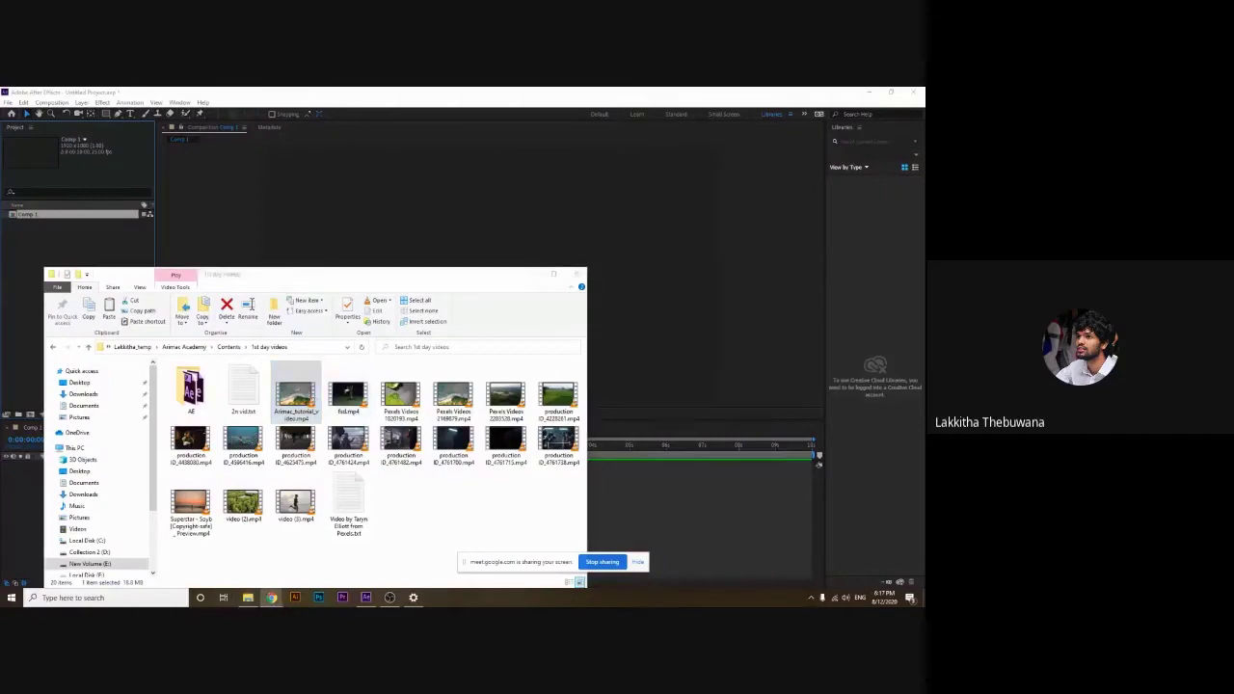
mouse_move(273, 287)
left_mouse_down()
mouse_move(131, 247)
mouse_move(294, 283)
left_mouse_up()
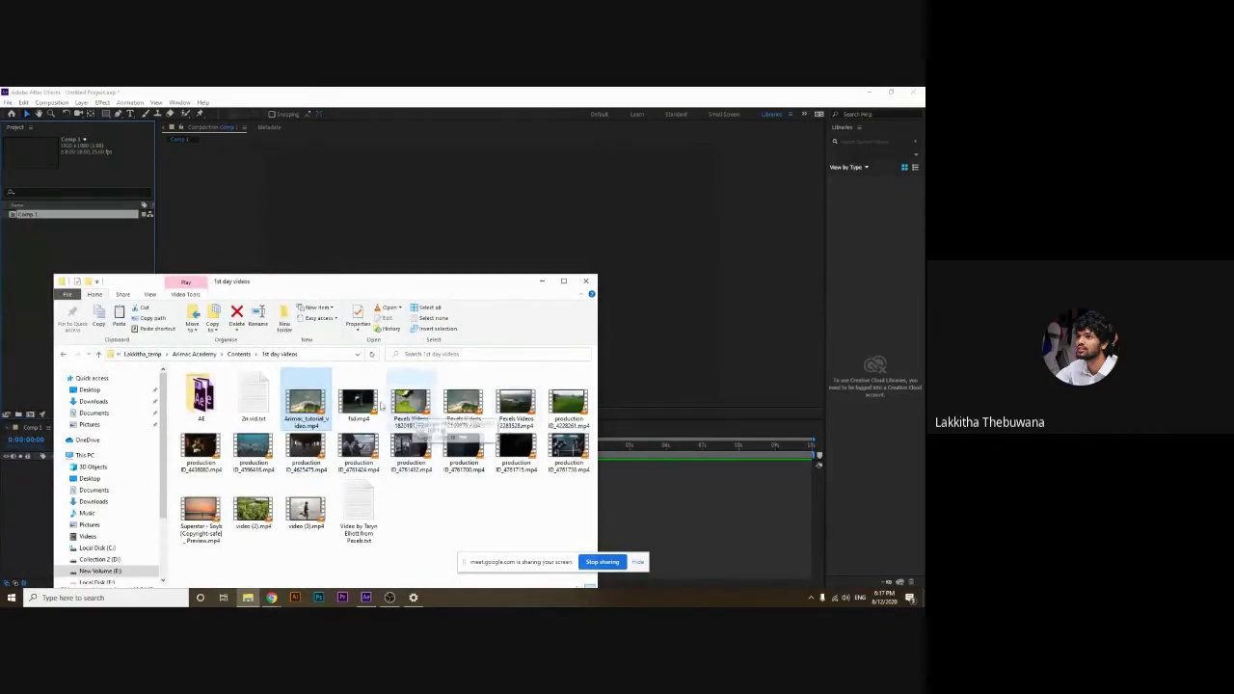
left_click_drag(318, 281, 521, 255)
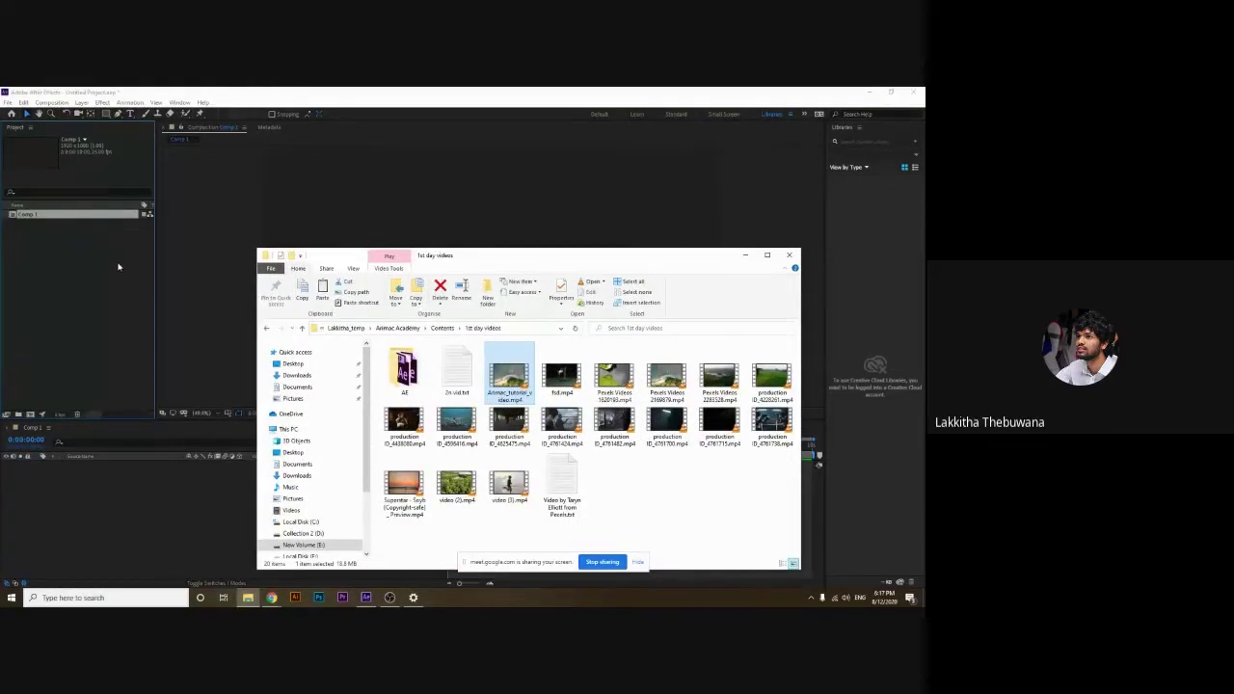
left_click_drag(457, 260, 429, 185)
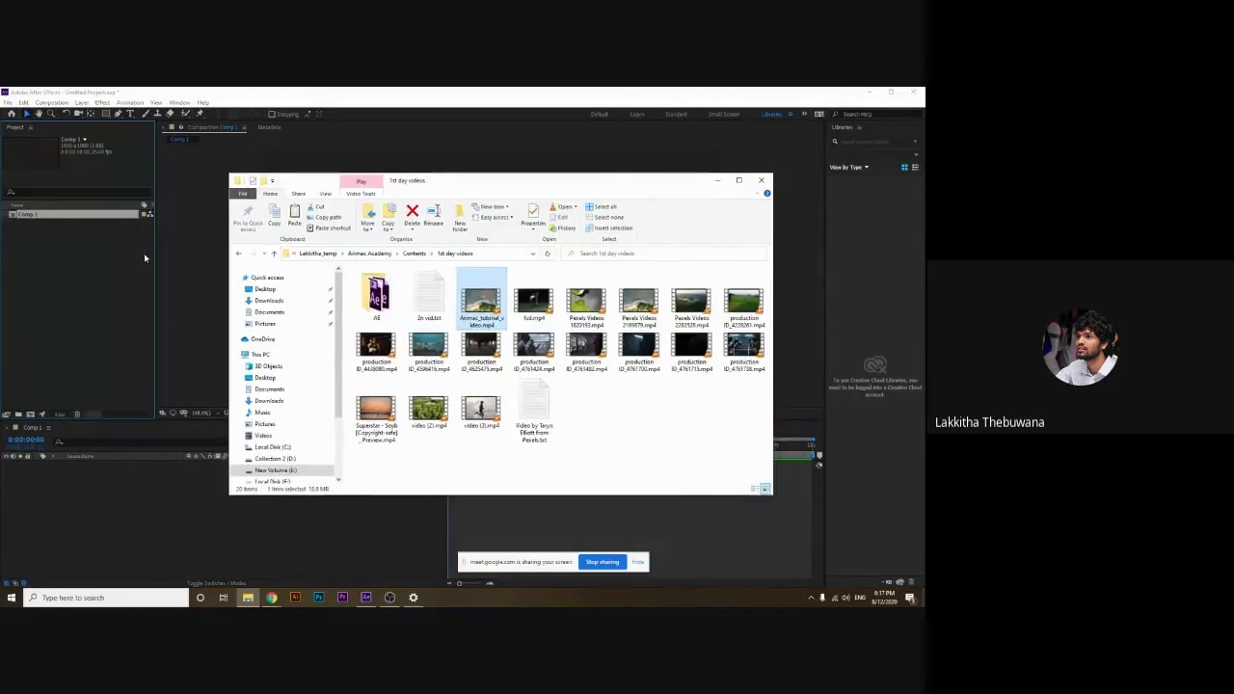
Select the four drone clips, excluding Animac_tutorial_video, and drag them into the Project panel
left_click(587, 309)
left_click(638, 303, "ctrl")
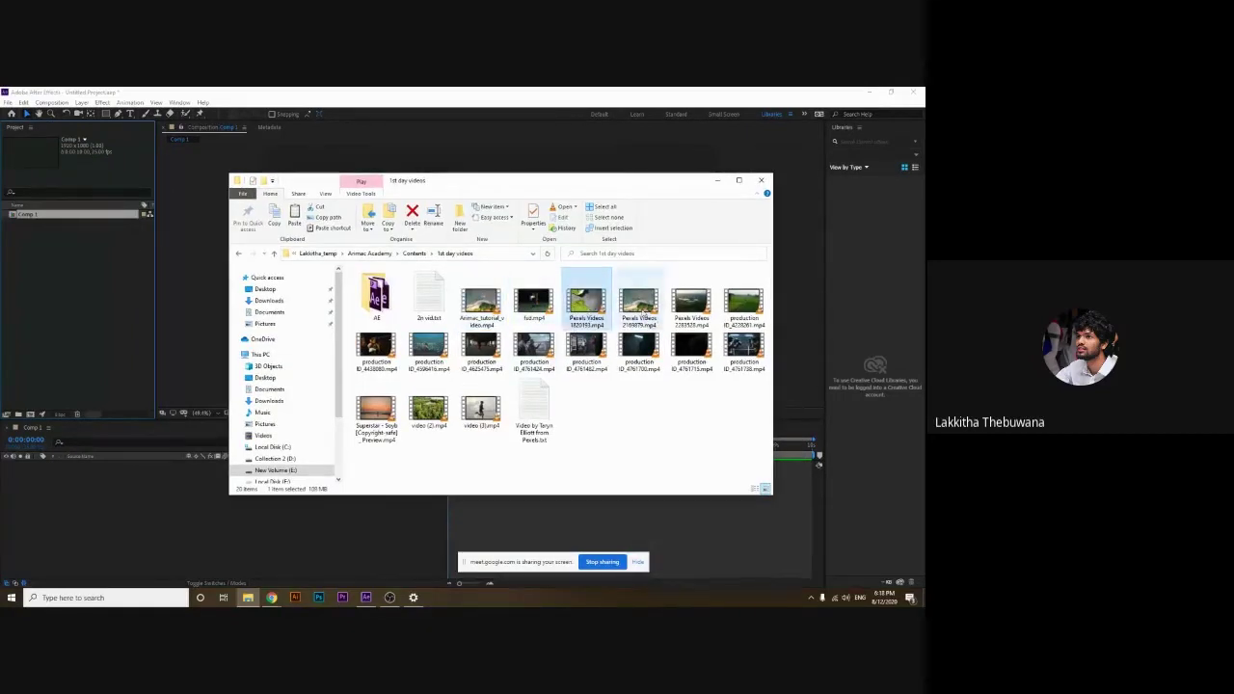
left_click(692, 304, "ctrl")
left_click(743, 304, "ctrl")
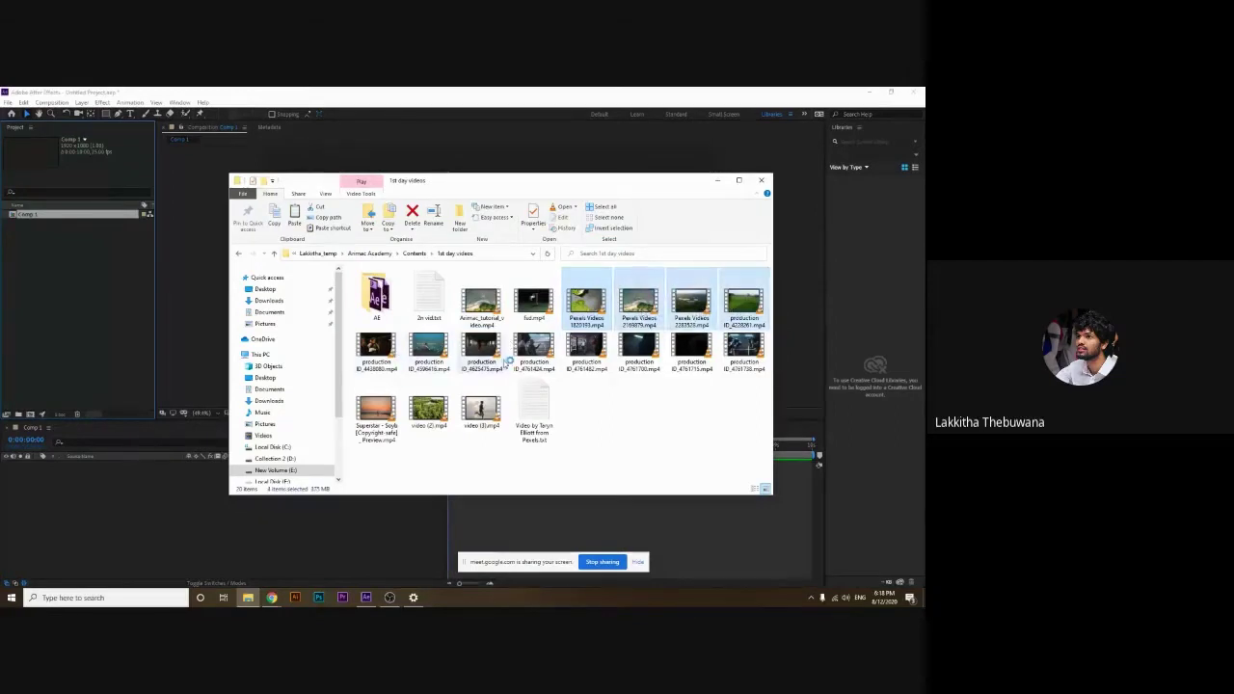
left_click(470, 326, "ctrl")
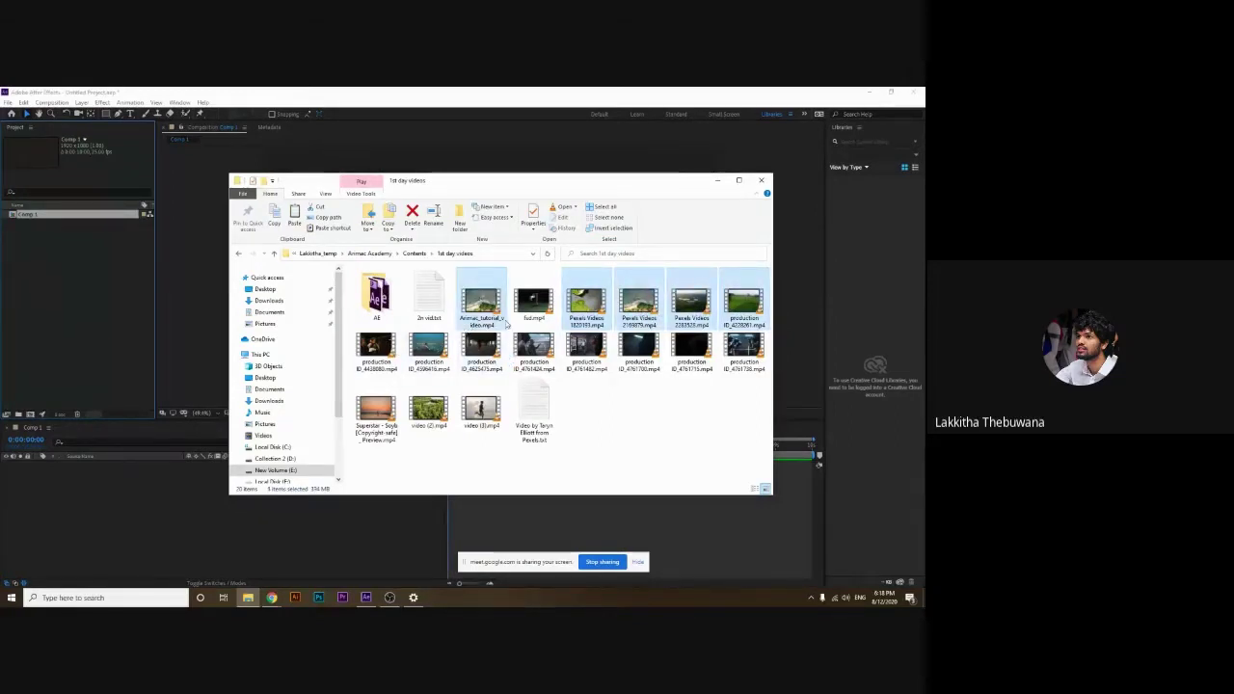
left_click(474, 306, "ctrl")
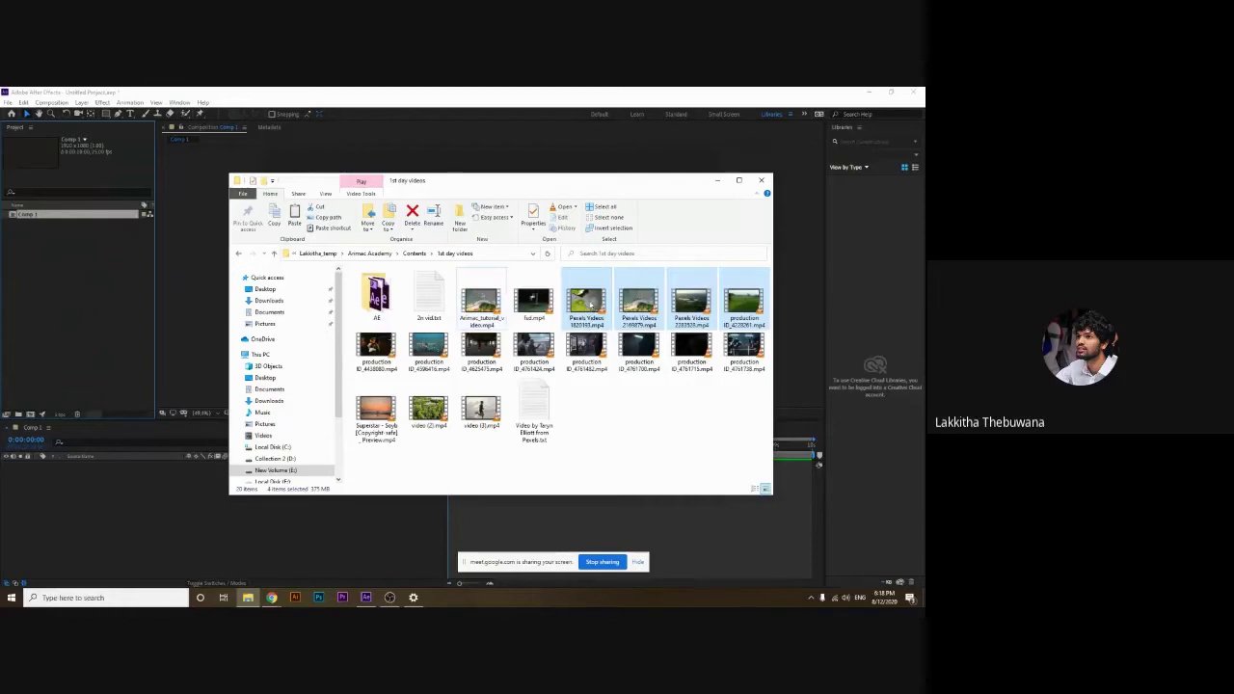
mouse_move(586, 307)
left_mouse_down()
mouse_move(184, 288)
mouse_move(84, 298)
left_mouse_up()
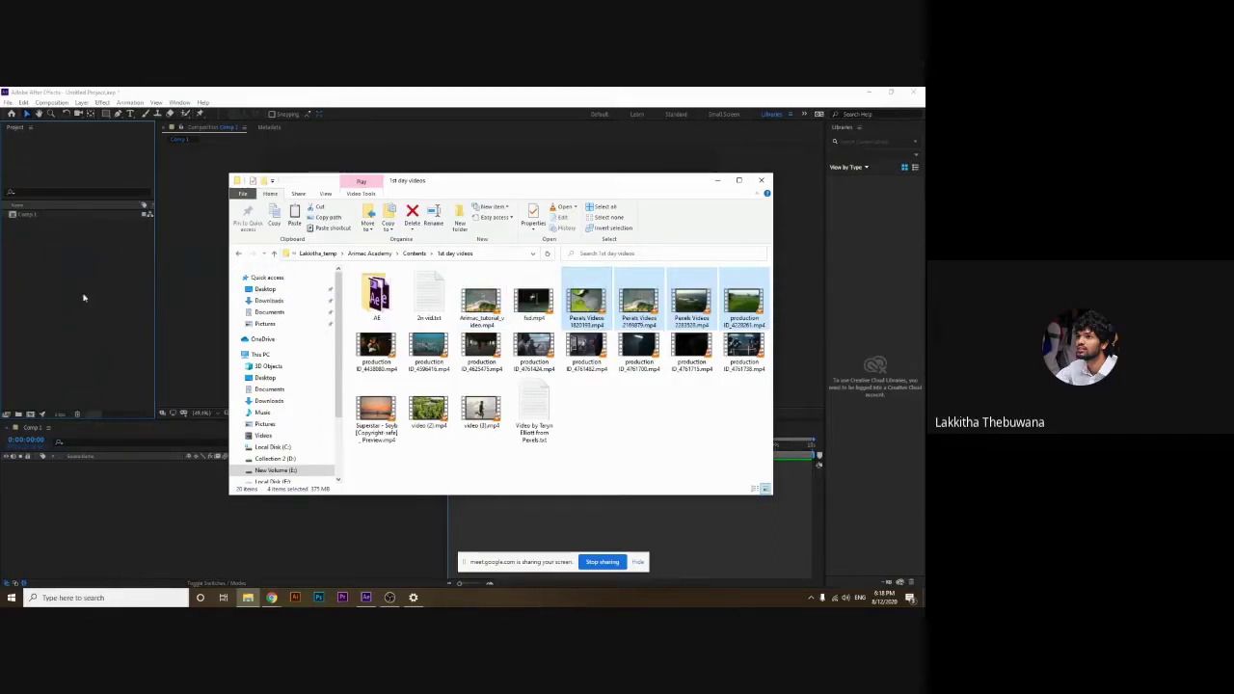
left_click(84, 298)
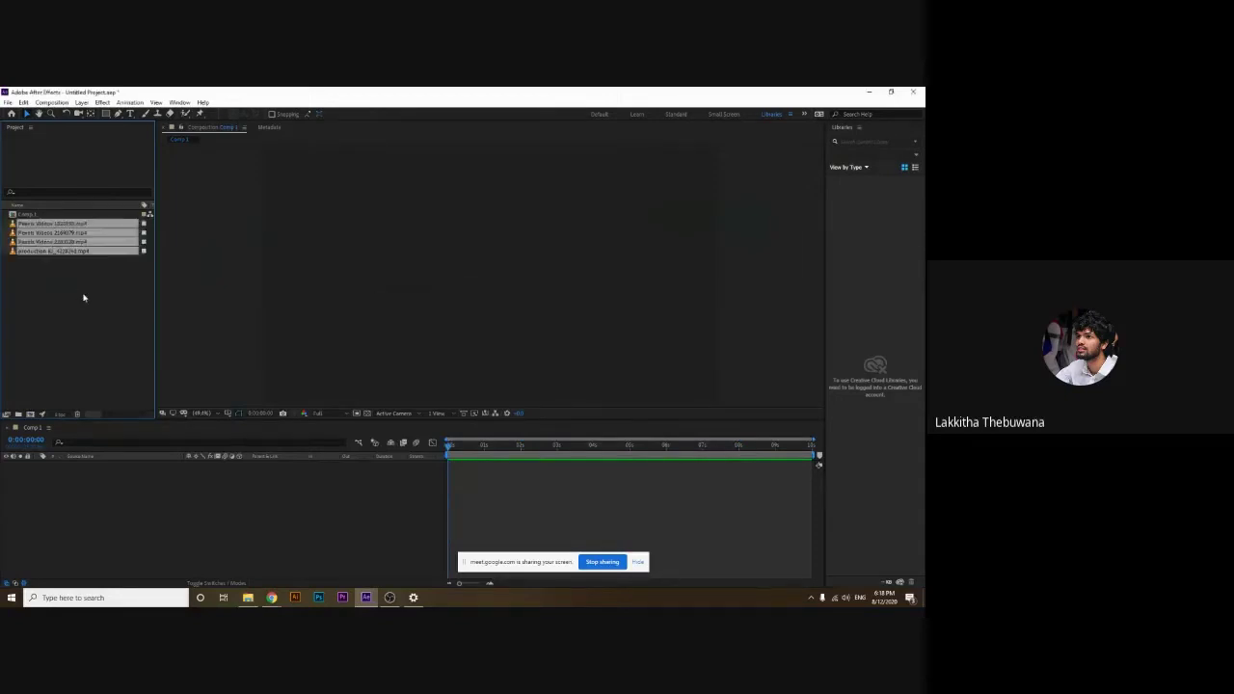
Clear the imported clip selection and select Comp 1 in the Project panel
left_click(84, 298)
left_click_drag(39, 277, 55, 234)
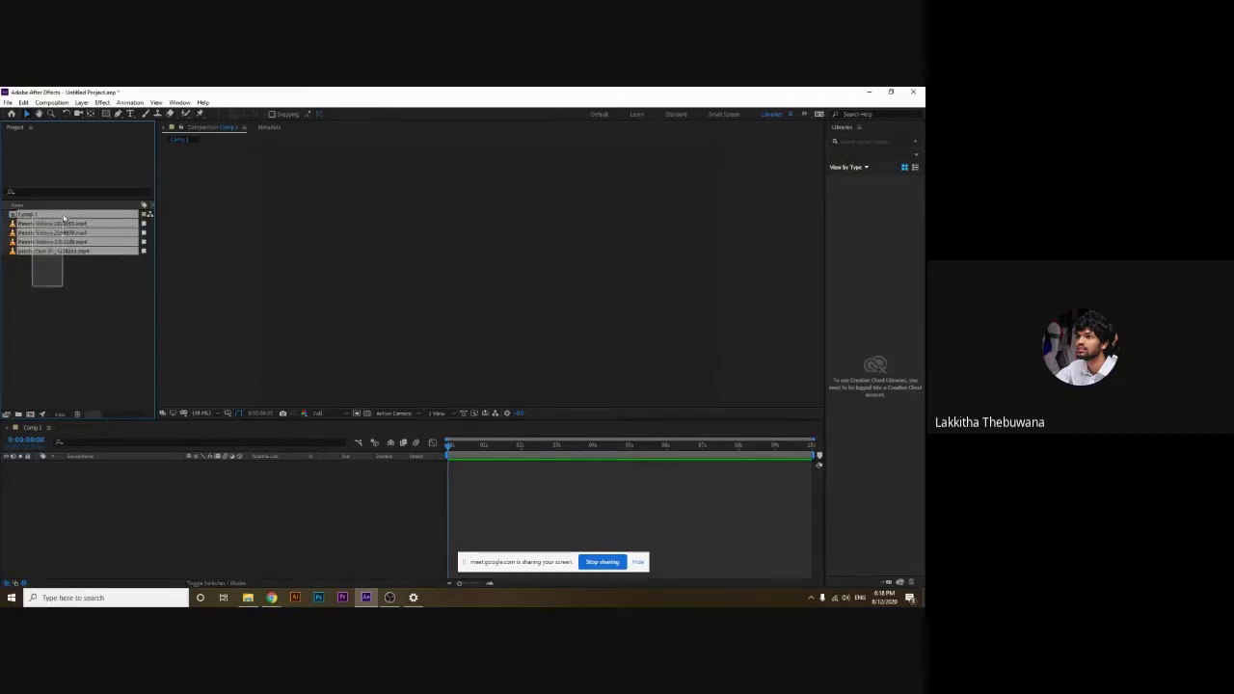
left_click(47, 286)
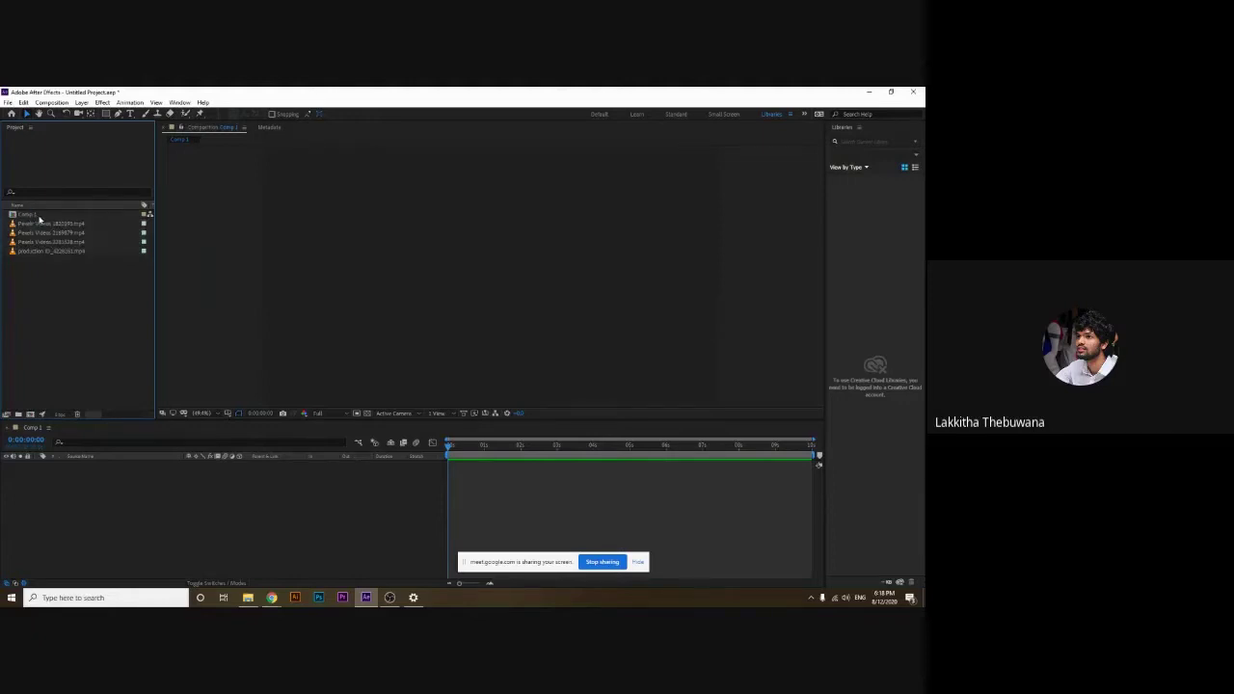
left_click(28, 216)
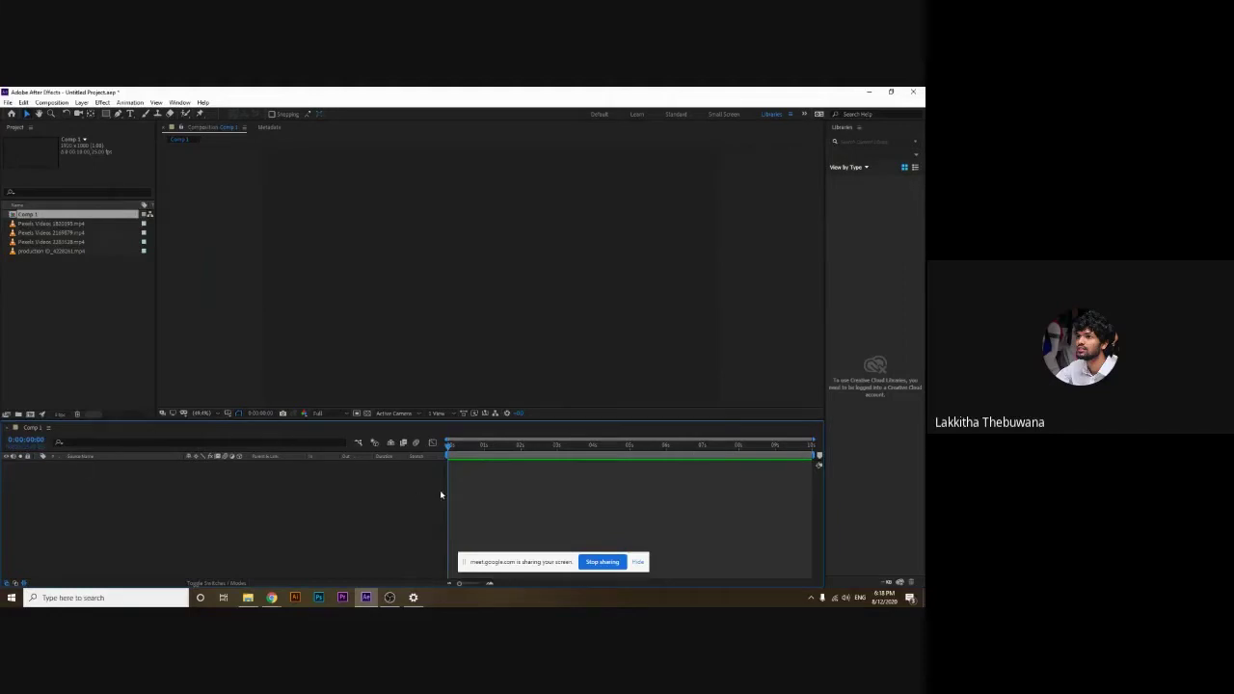
Narrow the Comp 1 timeline layer columns using the column divider and header menu
right_click(439, 456)
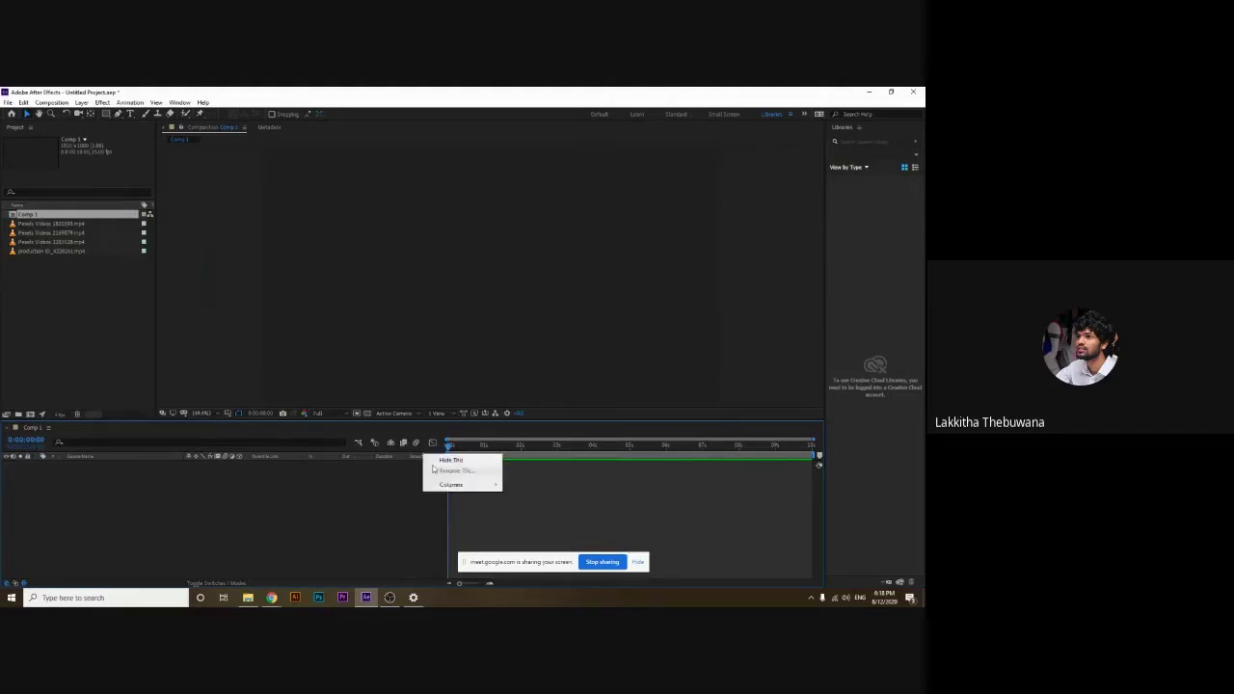
left_click_drag(446, 453, 318, 453)
right_click(370, 461)
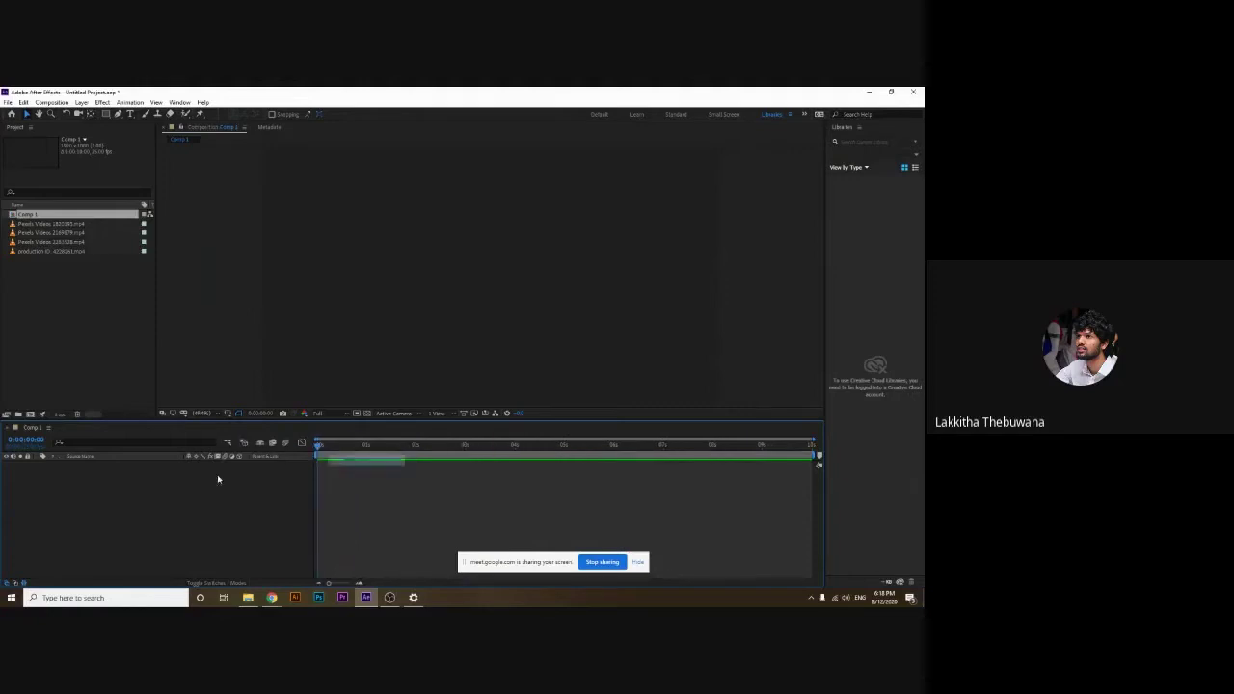
Select the first Pexels clip, Pexels Videos 1820193.mp4, in the Project panel
left_click(42, 304)
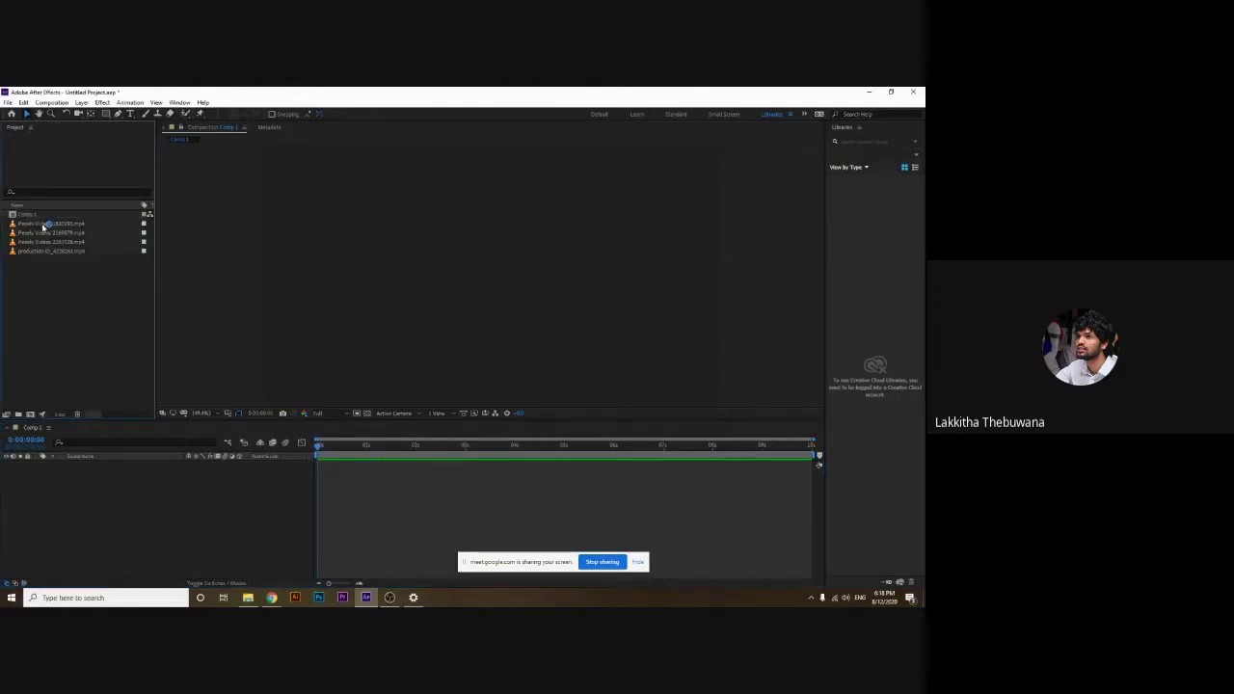
left_click(42, 227)
left_click(55, 318)
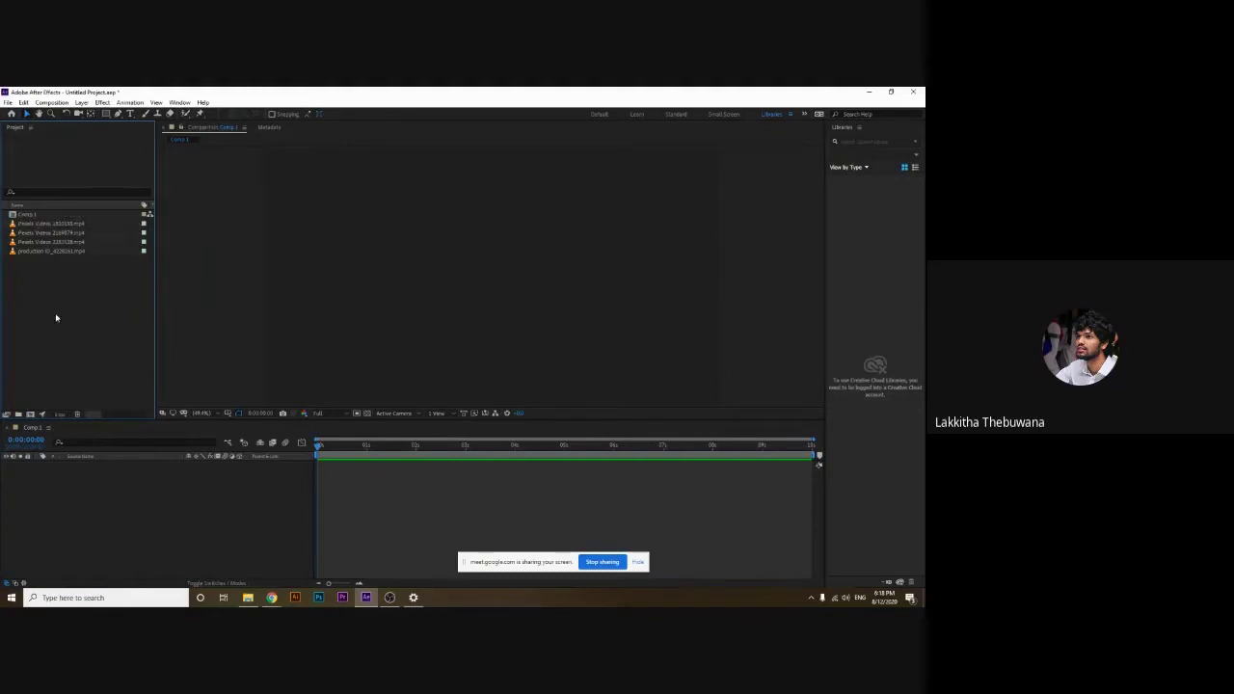
left_click(40, 226)
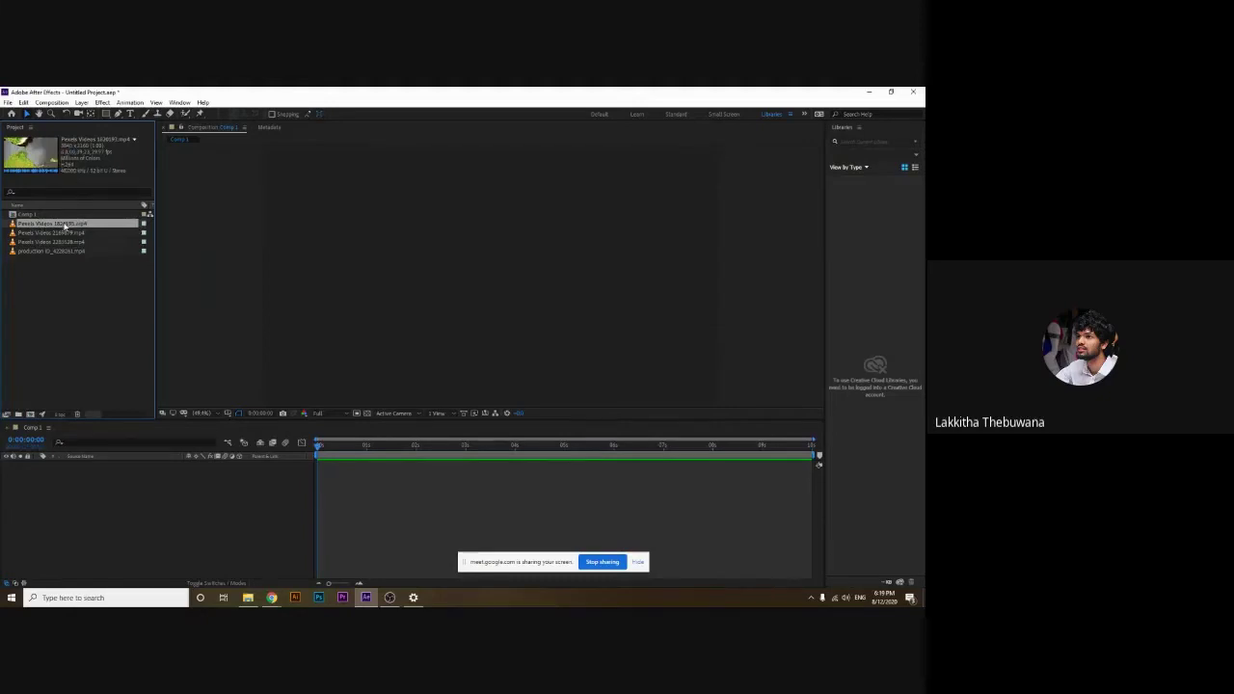
Add Pexels Videos 1820193.mp4 to Comp 1 as a layer, redoing the first placement
left_click(68, 279)
left_click(51, 225)
left_click_drag(41, 225, 139, 477)
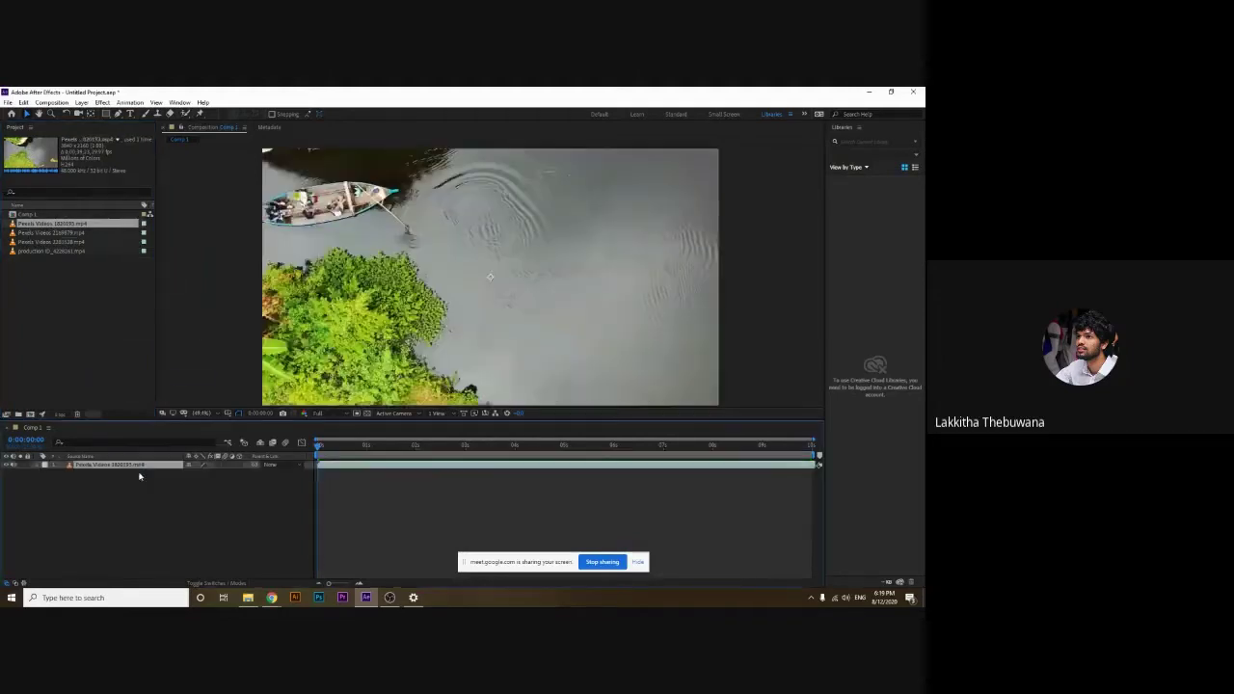
left_click(89, 466)
key("Delete")
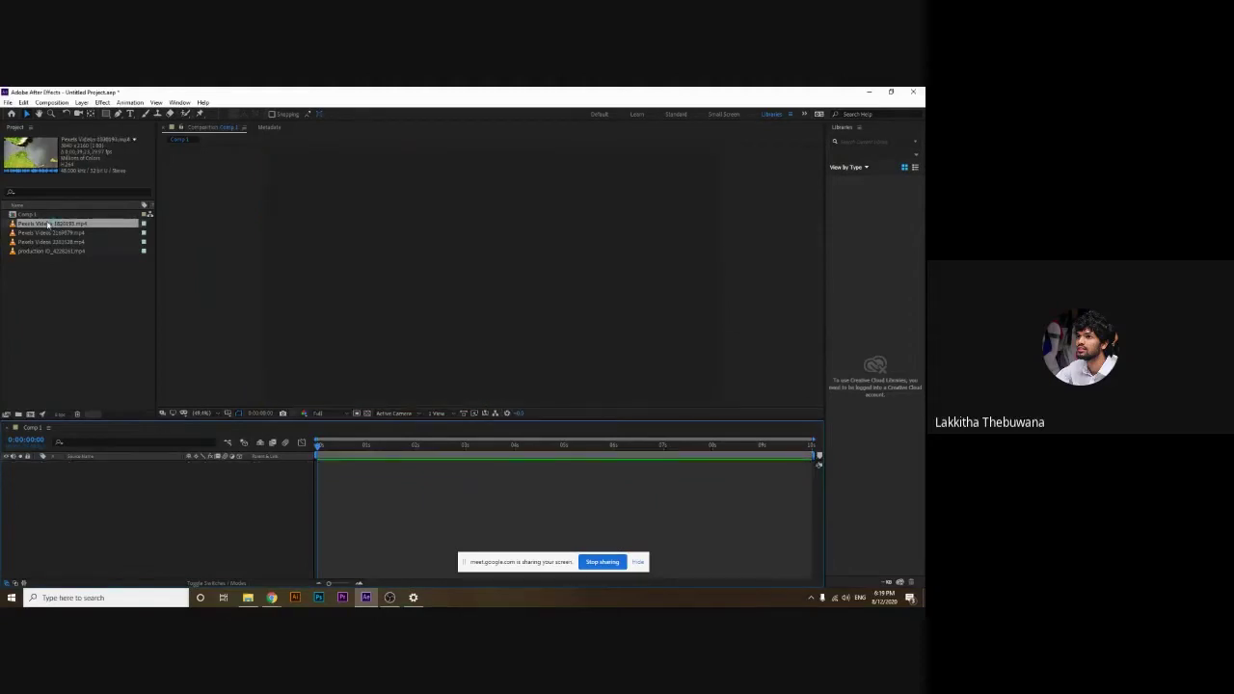
left_click_drag(47, 223, 142, 480)
Preview and scrub the river clip, switching the viewer zoom between 25% and 12.5%
key("space")
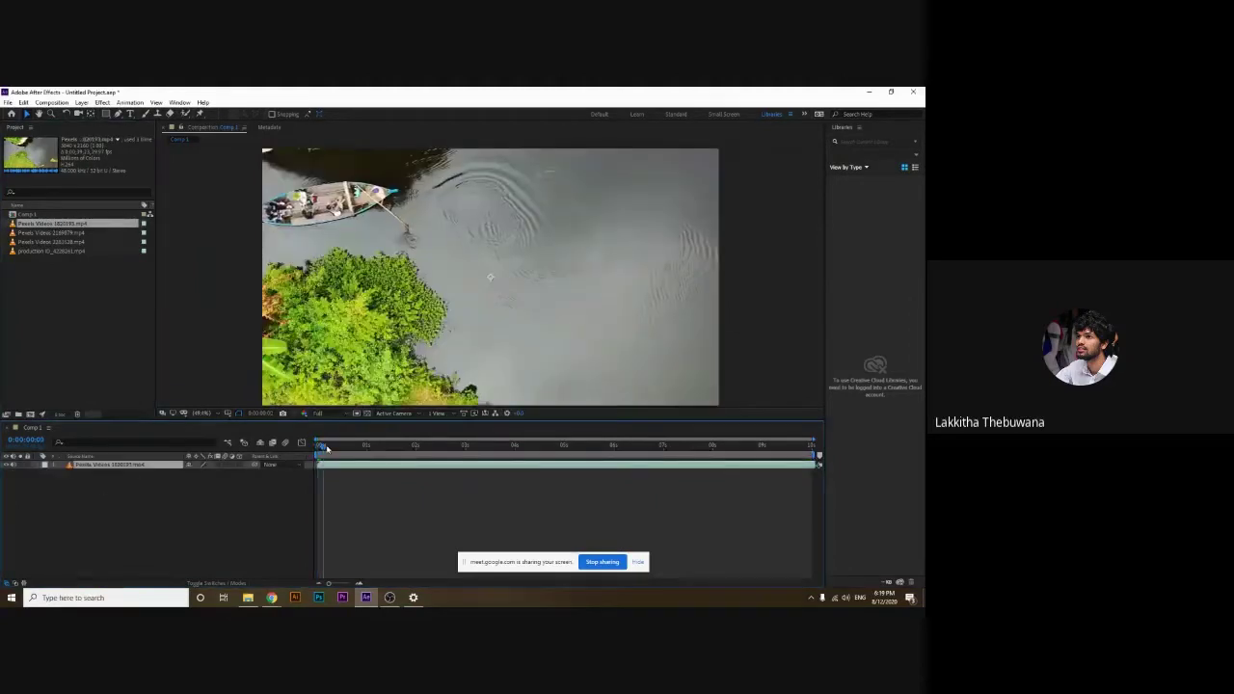
left_click_drag(364, 455, 759, 447)
key("comma")
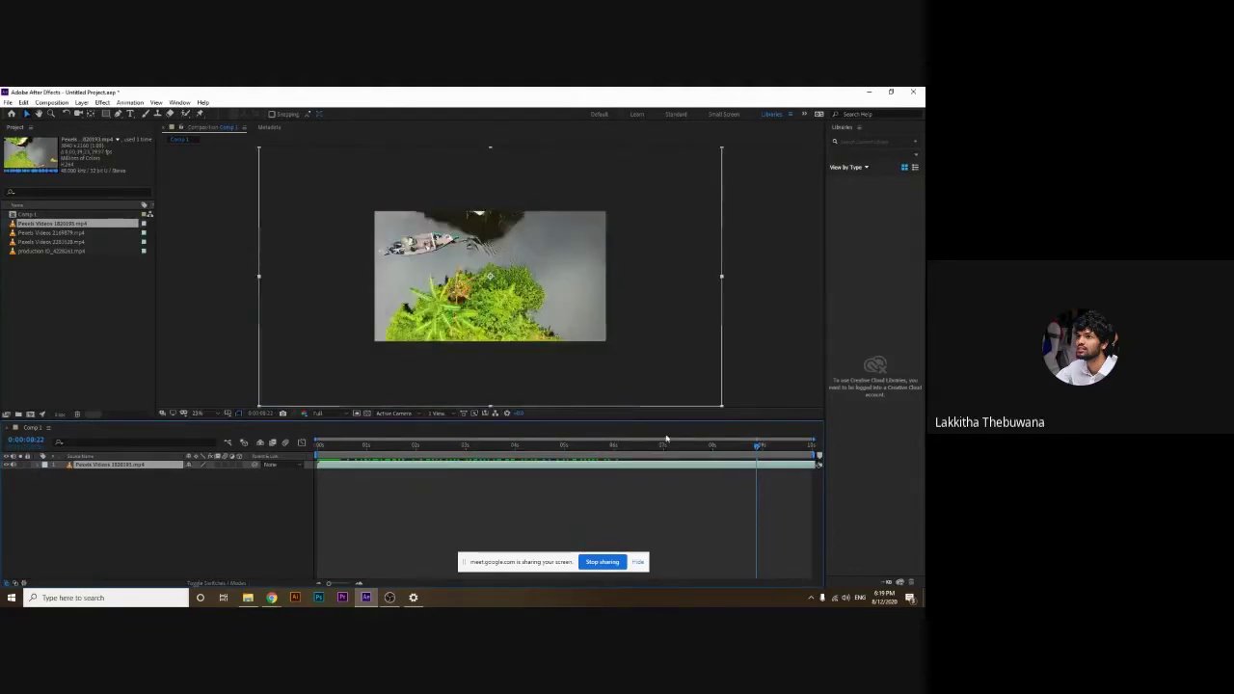
mouse_move(758, 446)
left_mouse_down()
mouse_move(357, 457)
mouse_move(412, 457)
left_mouse_up()
key("comma")
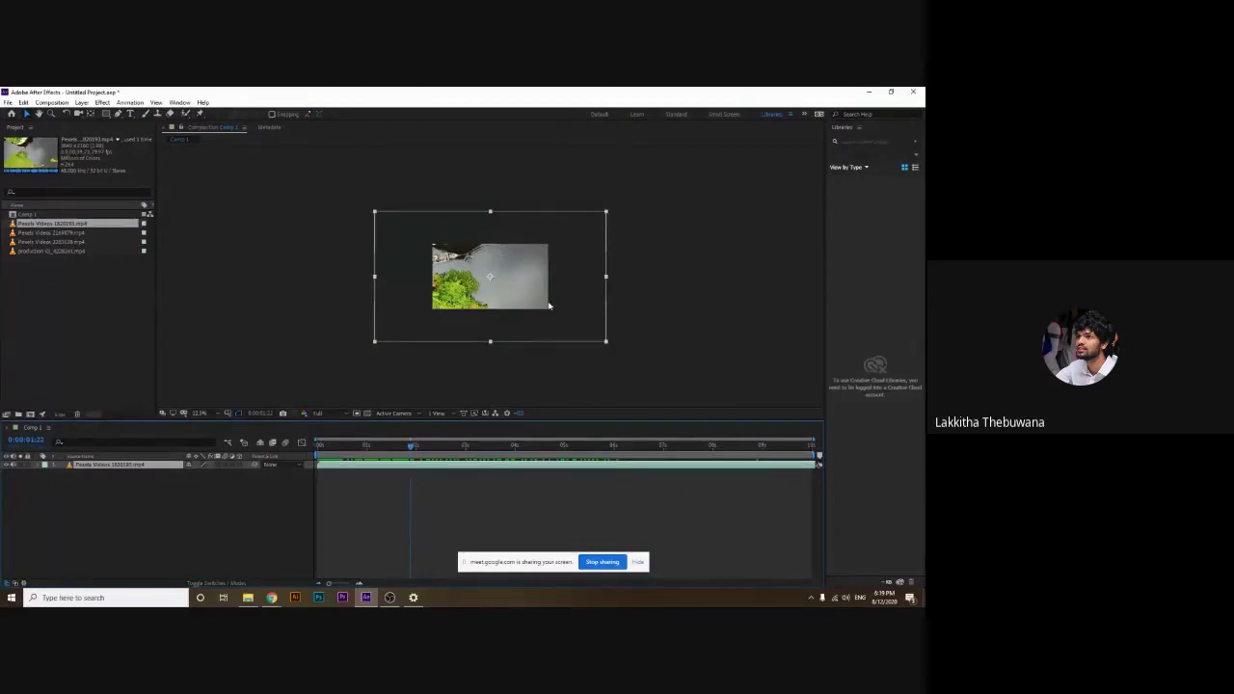
key("period")
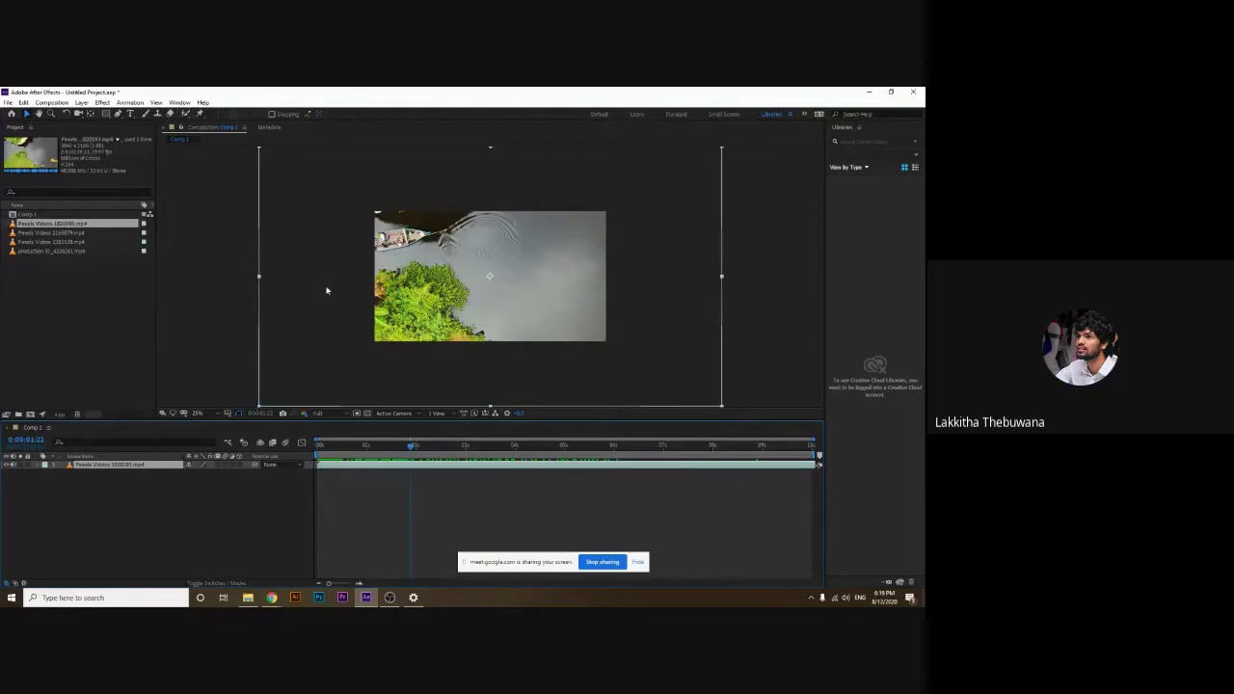
key("comma")
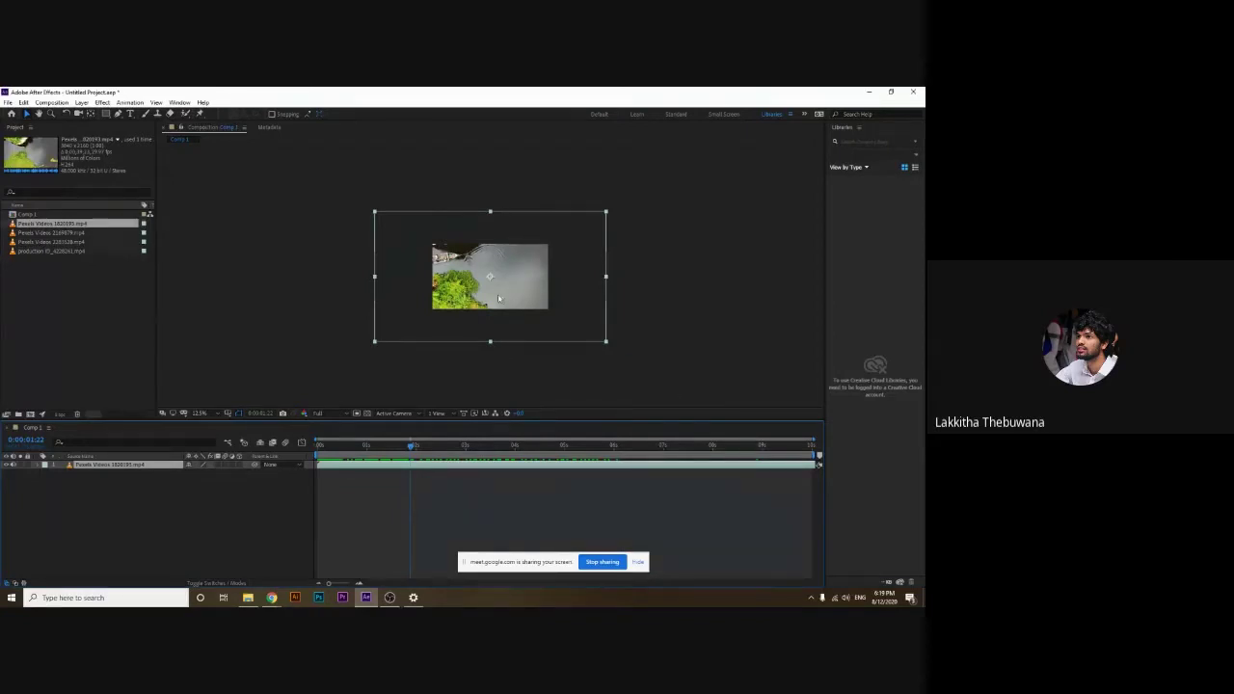
key("period")
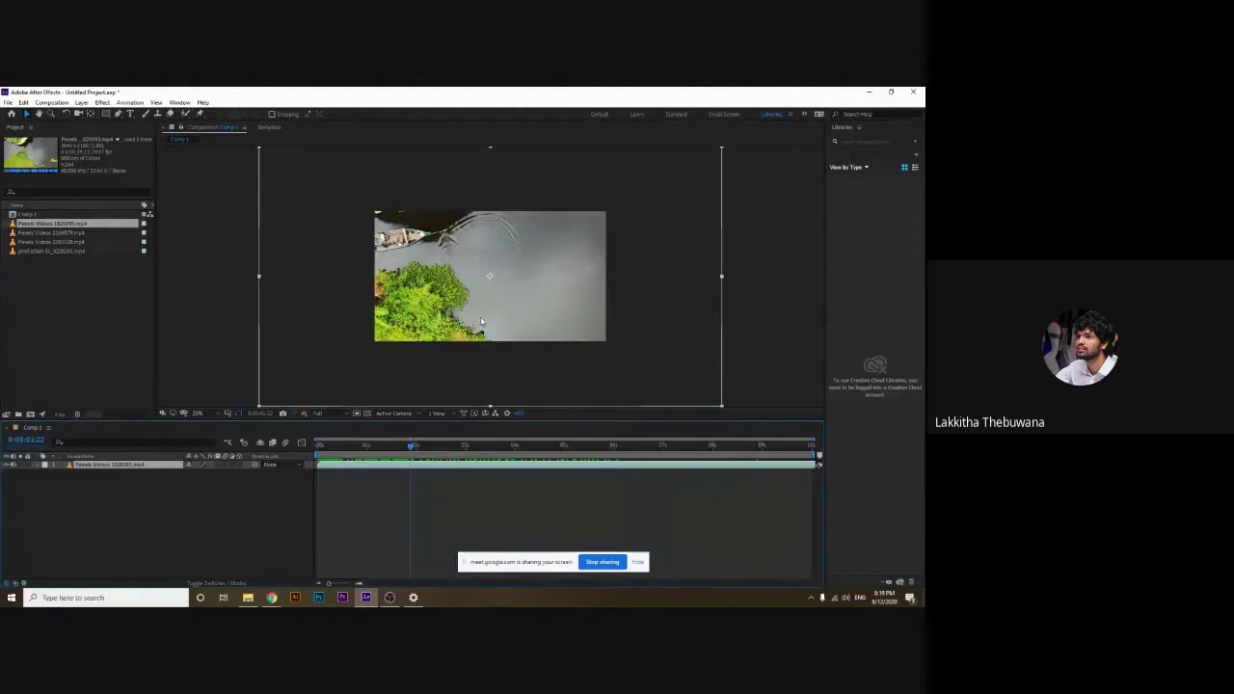
key("comma")
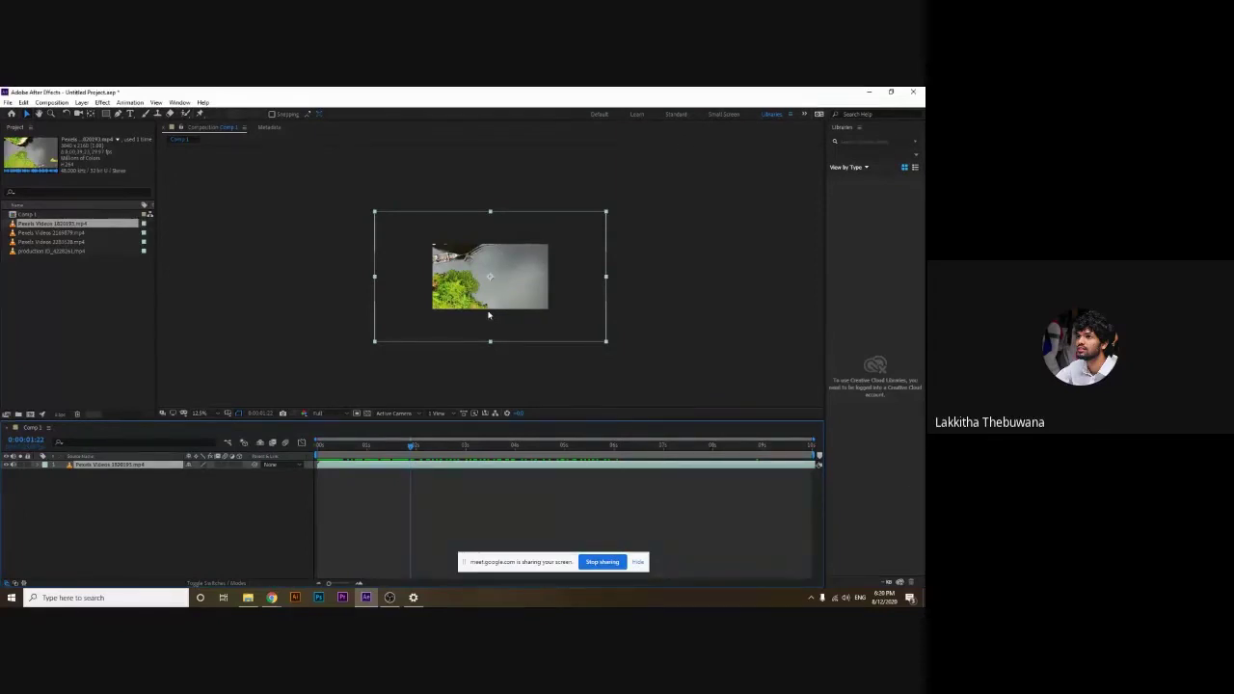
Scale the river clip layer to fit the composition frame with Ctrl+Alt+F
key("ctrl+alt+f")
key("ctrl+z")
key("ctrl+alt+f")
key("period")
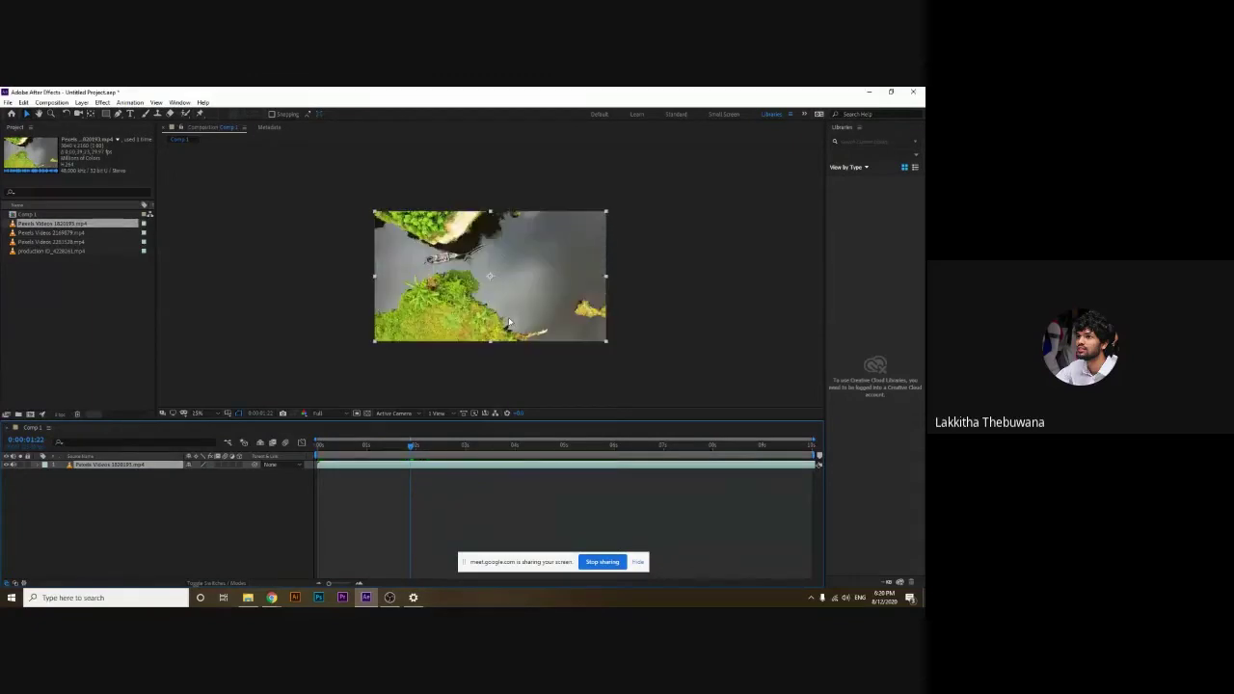
key("ctrl+z")
key("ctrl+alt+f")
Move to about 4 seconds and delete the river clip layer from Comp 1
left_click_drag(417, 450, 524, 459)
left_click(132, 574)
left_click(108, 467)
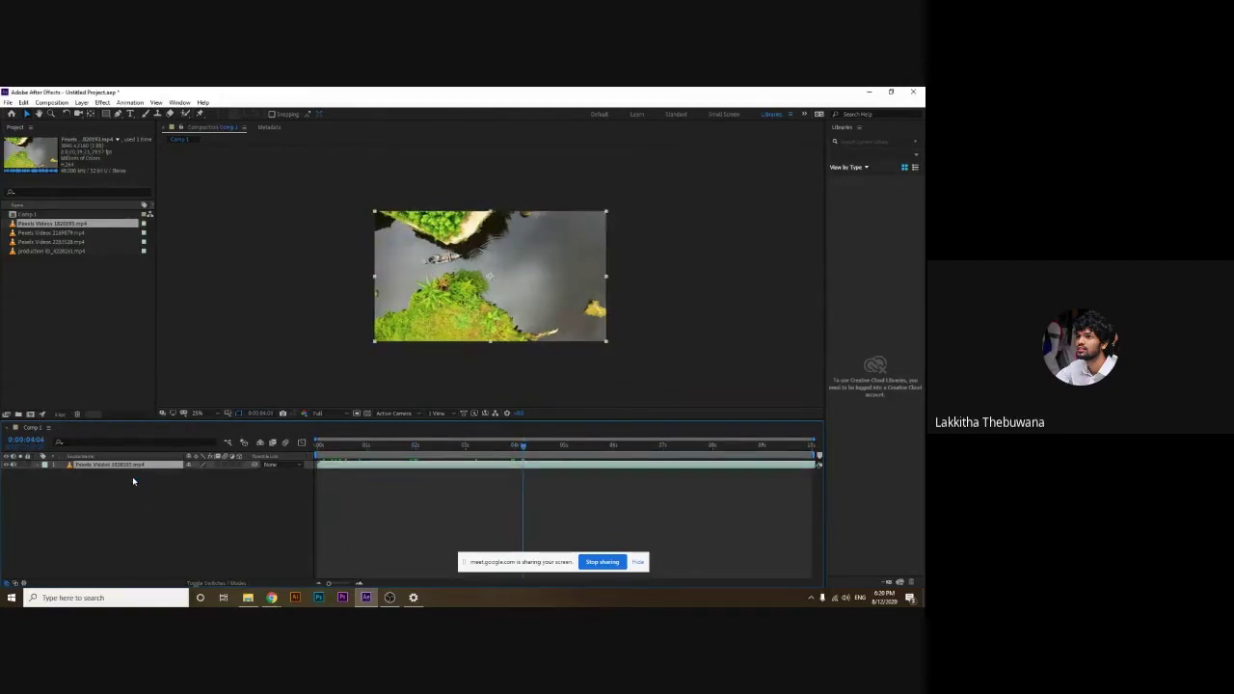
key("Delete")
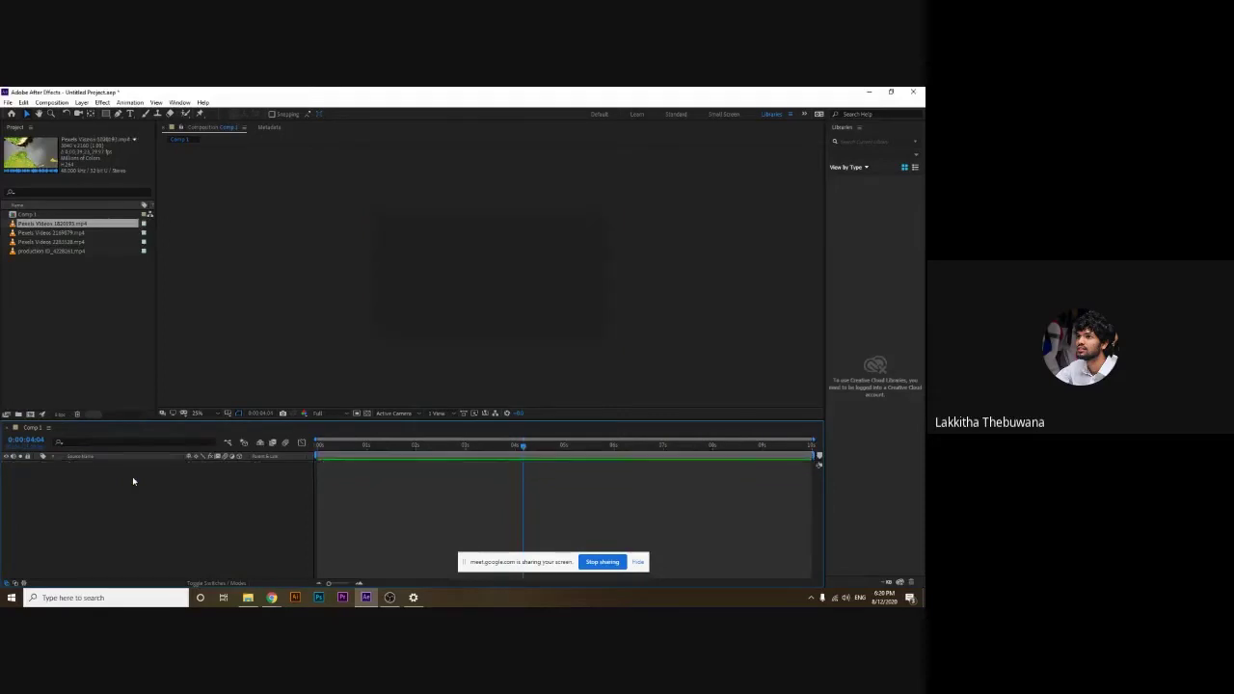
Trim Pexels Videos 1820193.mp4 in the Footage viewer to 0;00;06;04 and add it to Comp 1
double_click(85, 225)
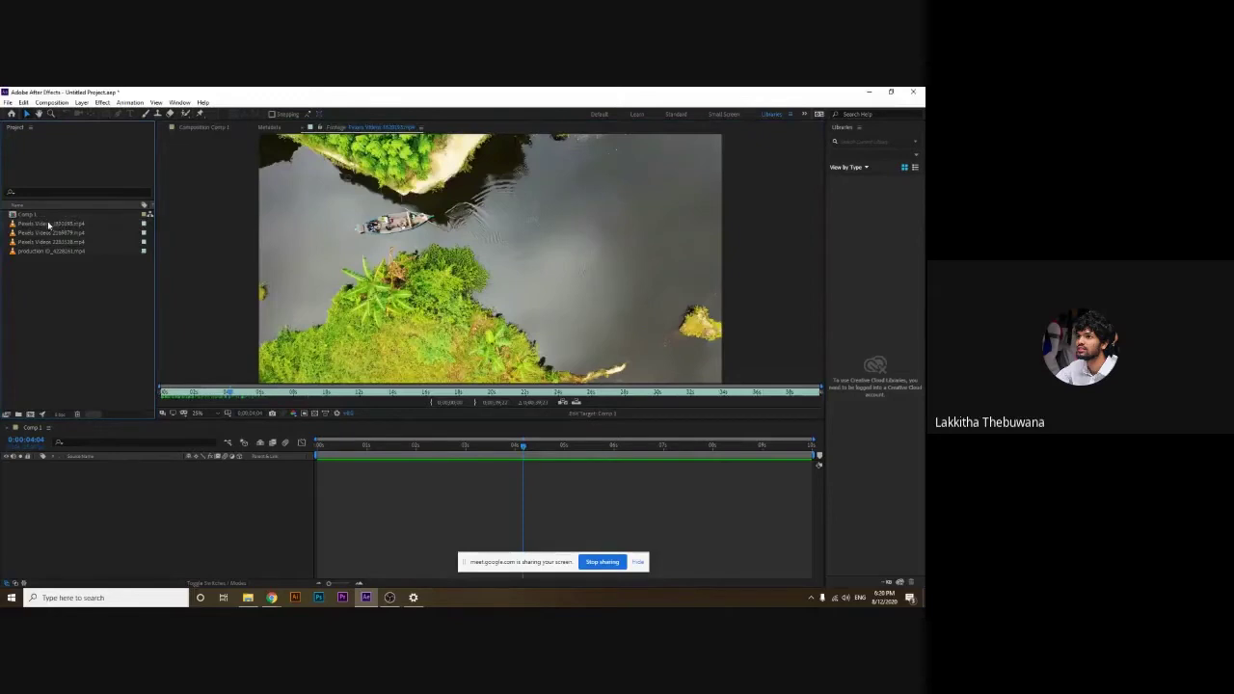
left_click(51, 225)
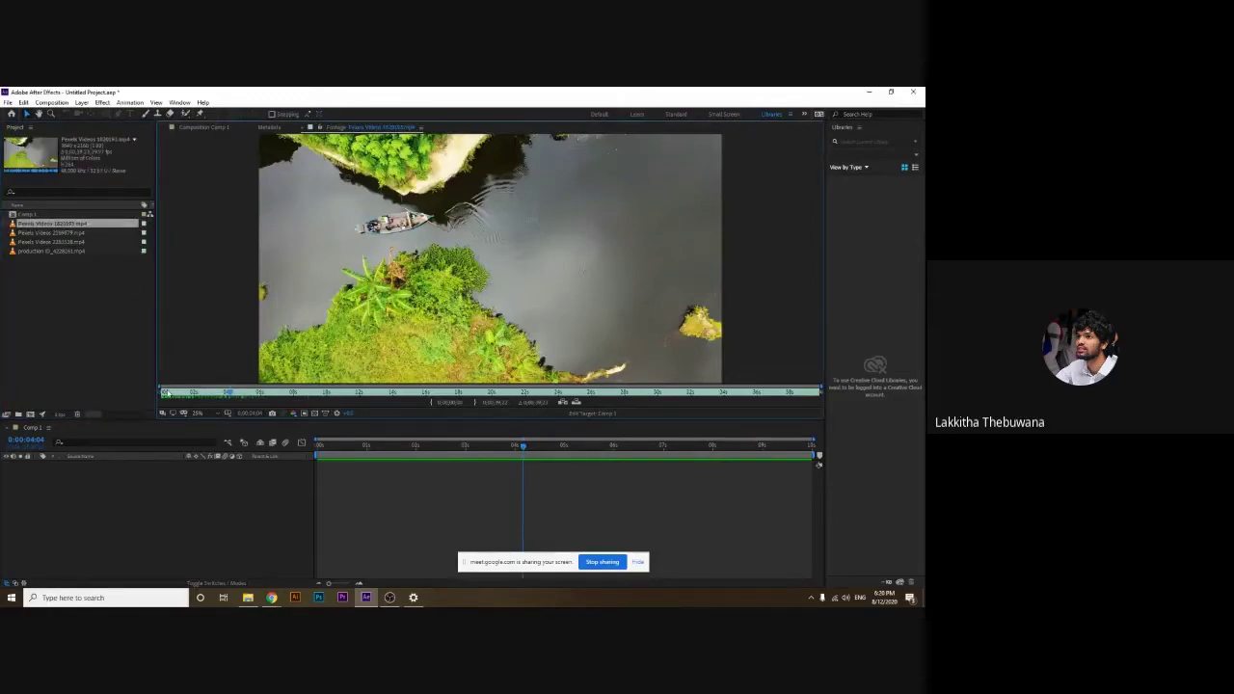
left_click_drag(165, 393, 264, 400)
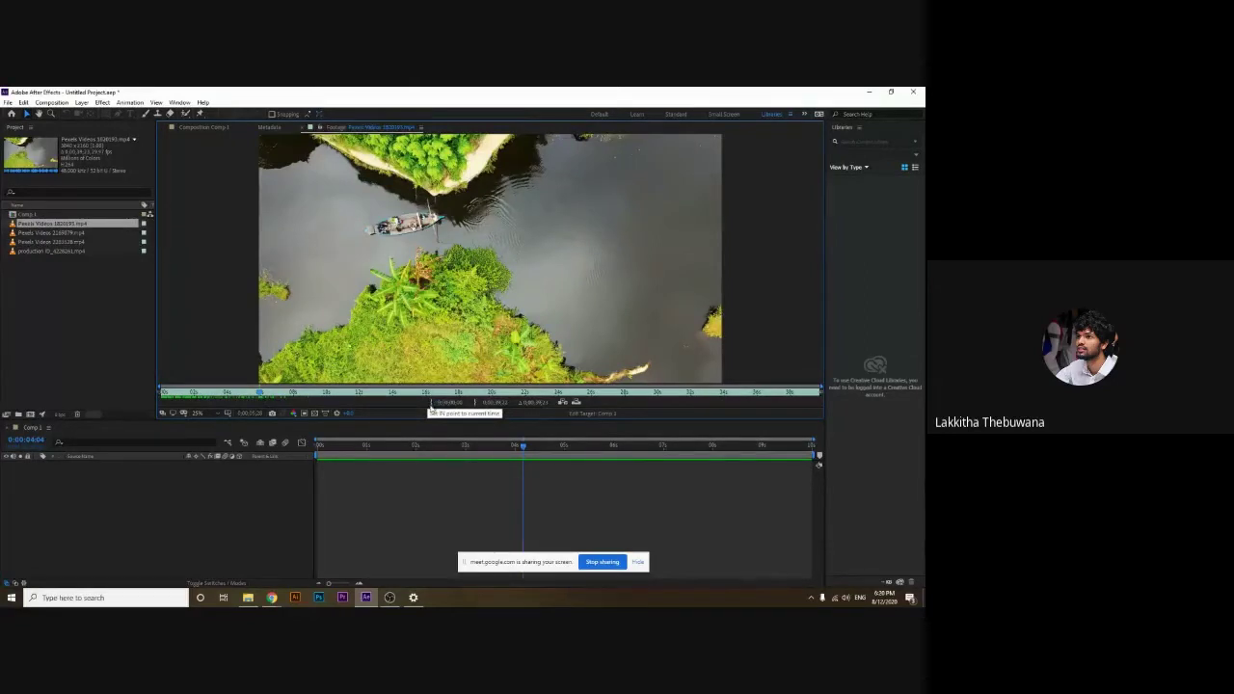
left_click(431, 403)
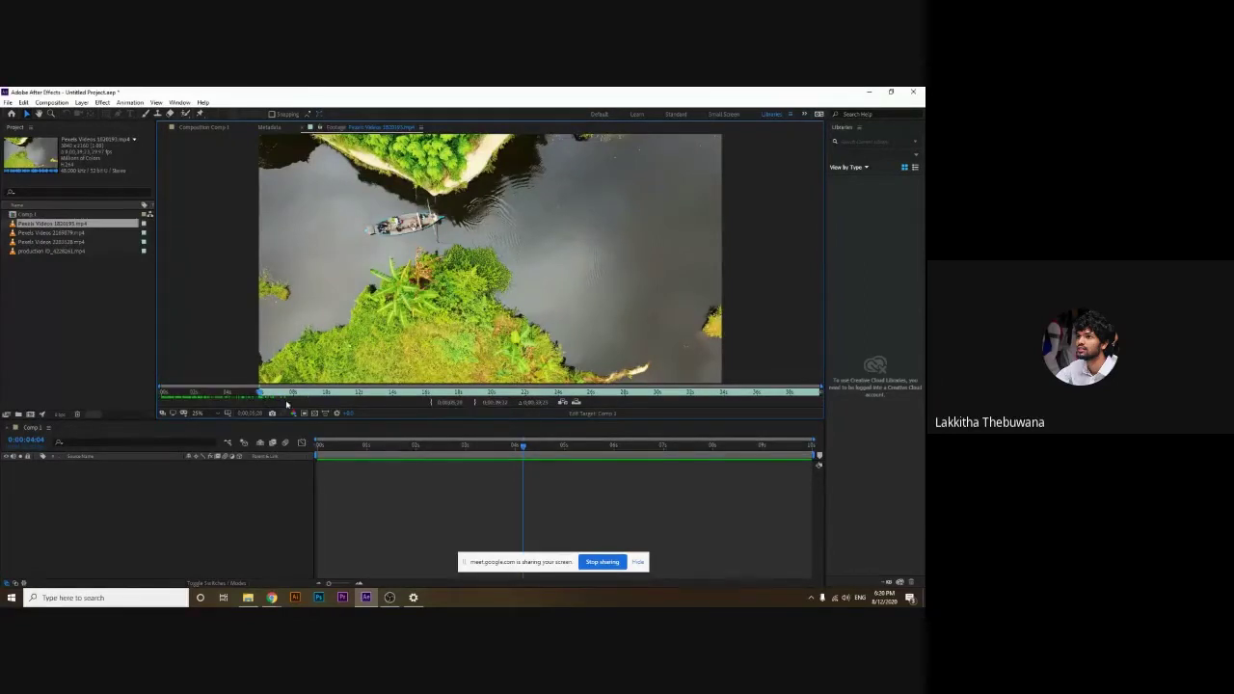
left_click_drag(262, 396, 359, 397)
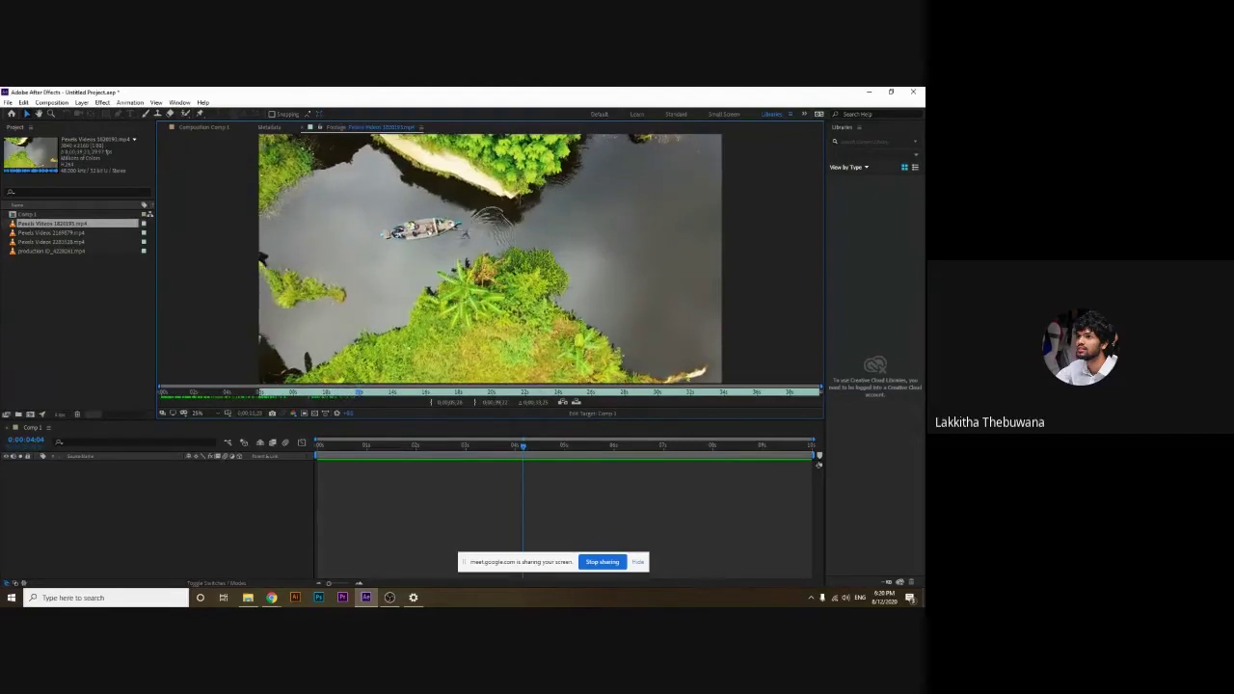
left_click(360, 397)
left_click(476, 403)
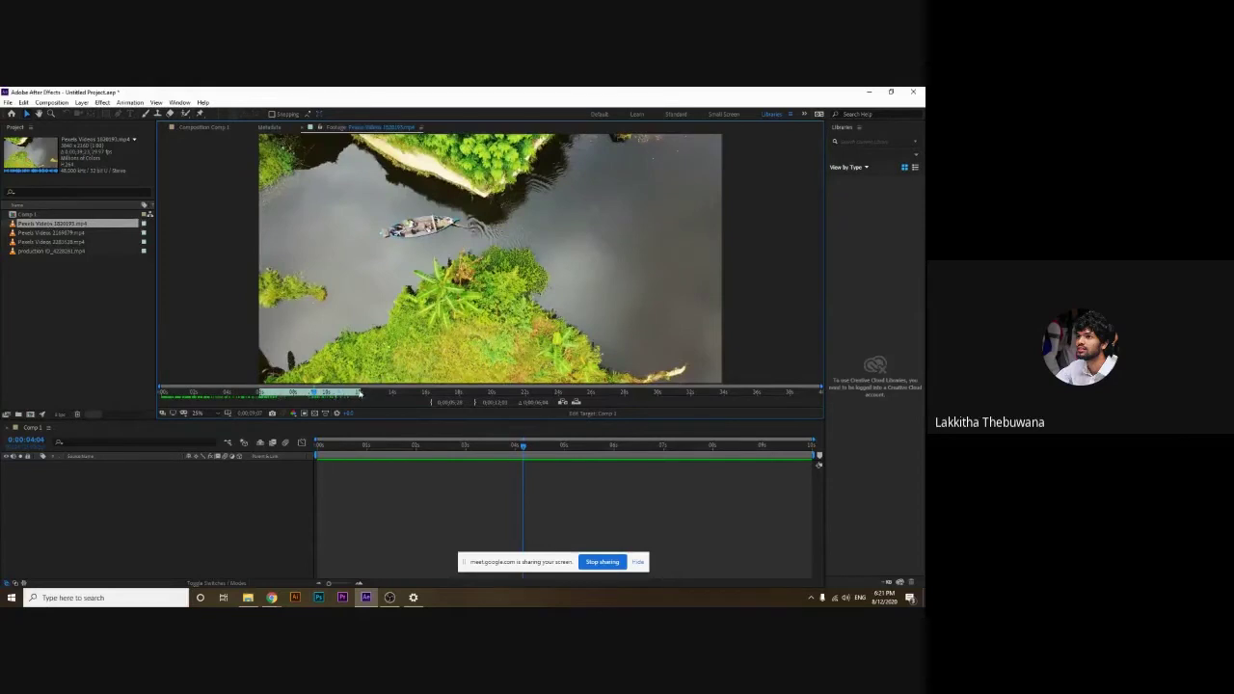
left_click_drag(63, 223, 116, 466)
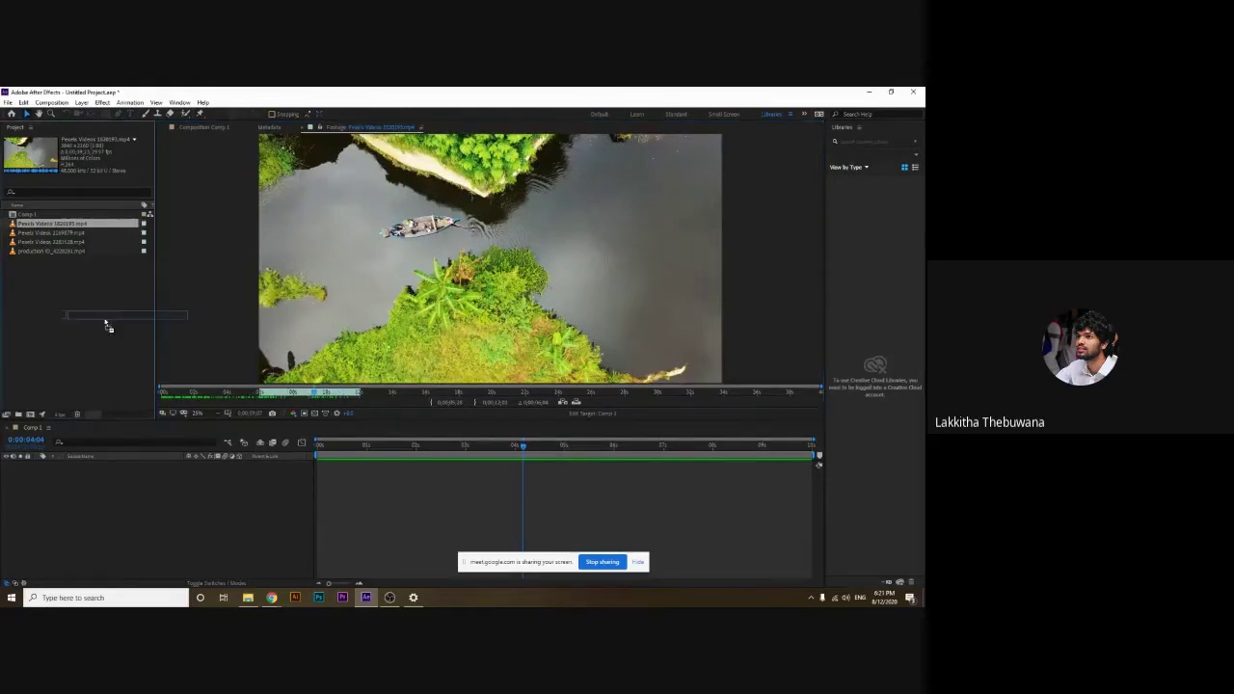
left_click_drag(522, 445, 318, 445)
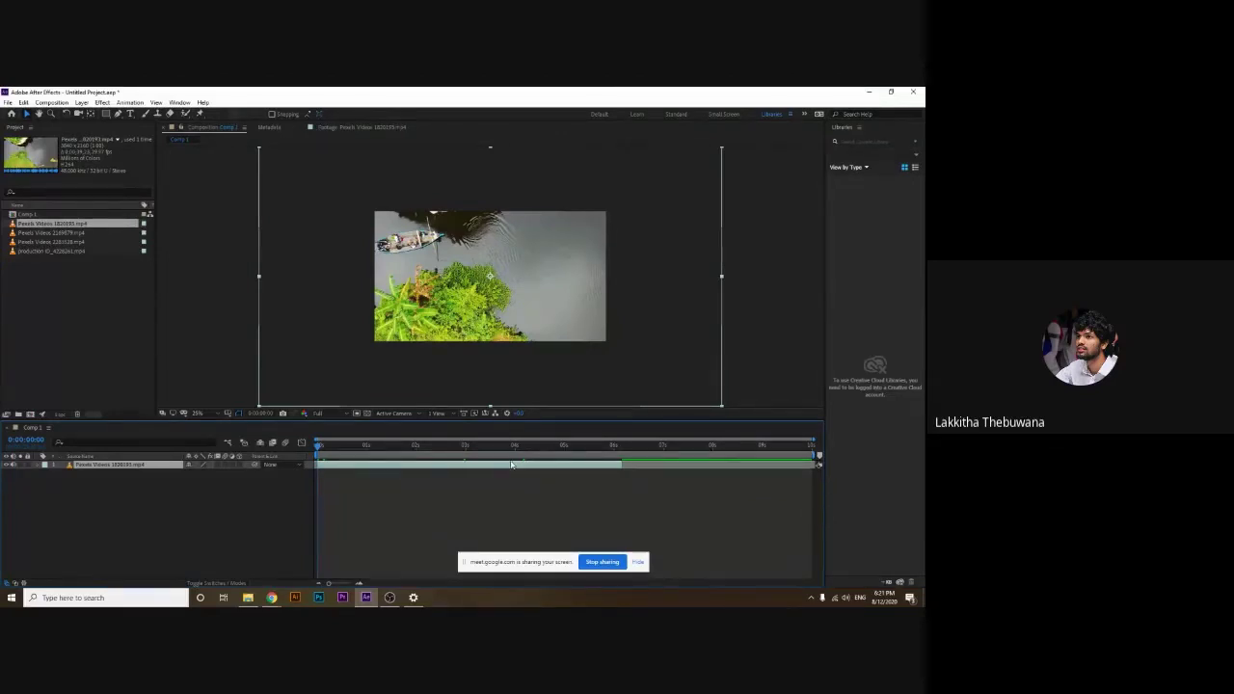
Preview the trimmed clip from the start and scrub to about 2 seconds at 12.5% view
left_click(330, 446)
key("space")
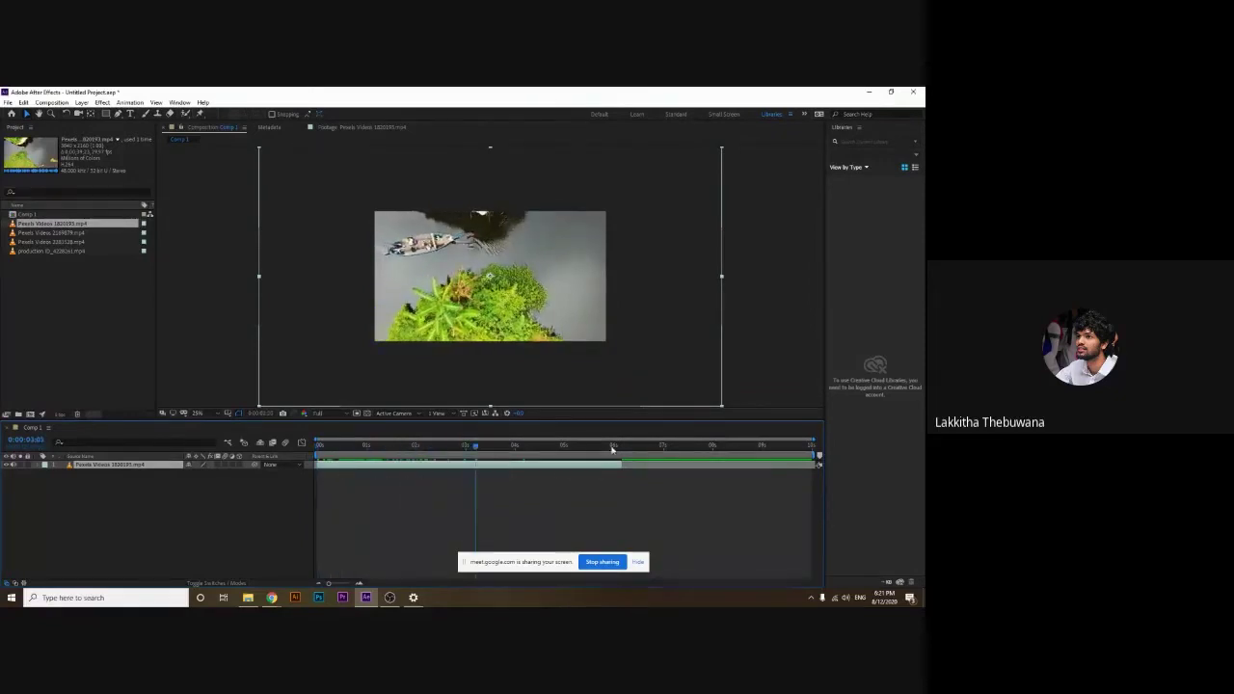
left_click_drag(619, 448, 346, 458)
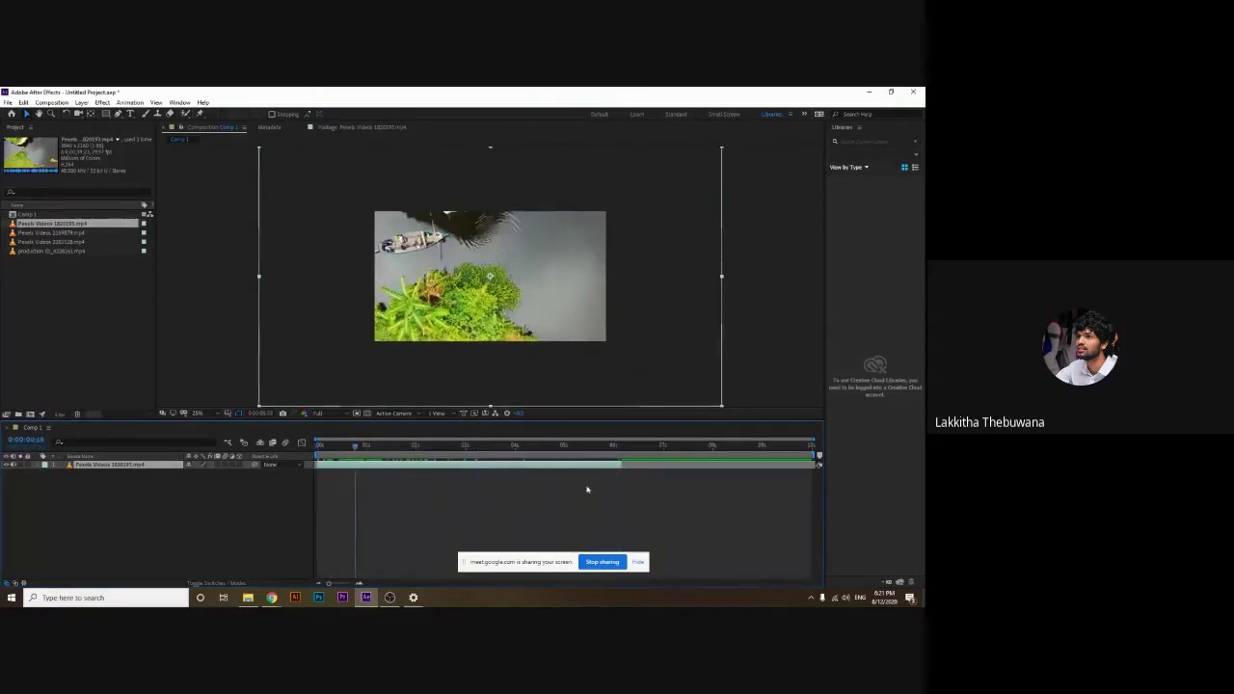
left_click_drag(548, 446, 419, 447)
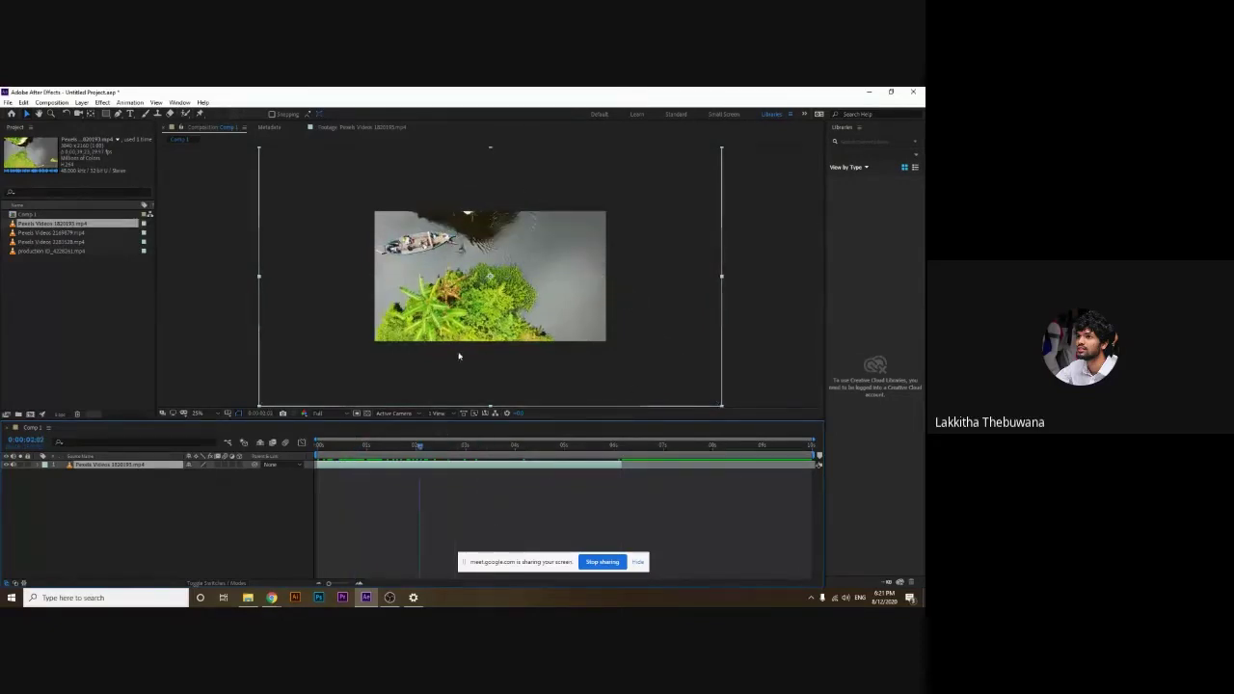
key("comma")
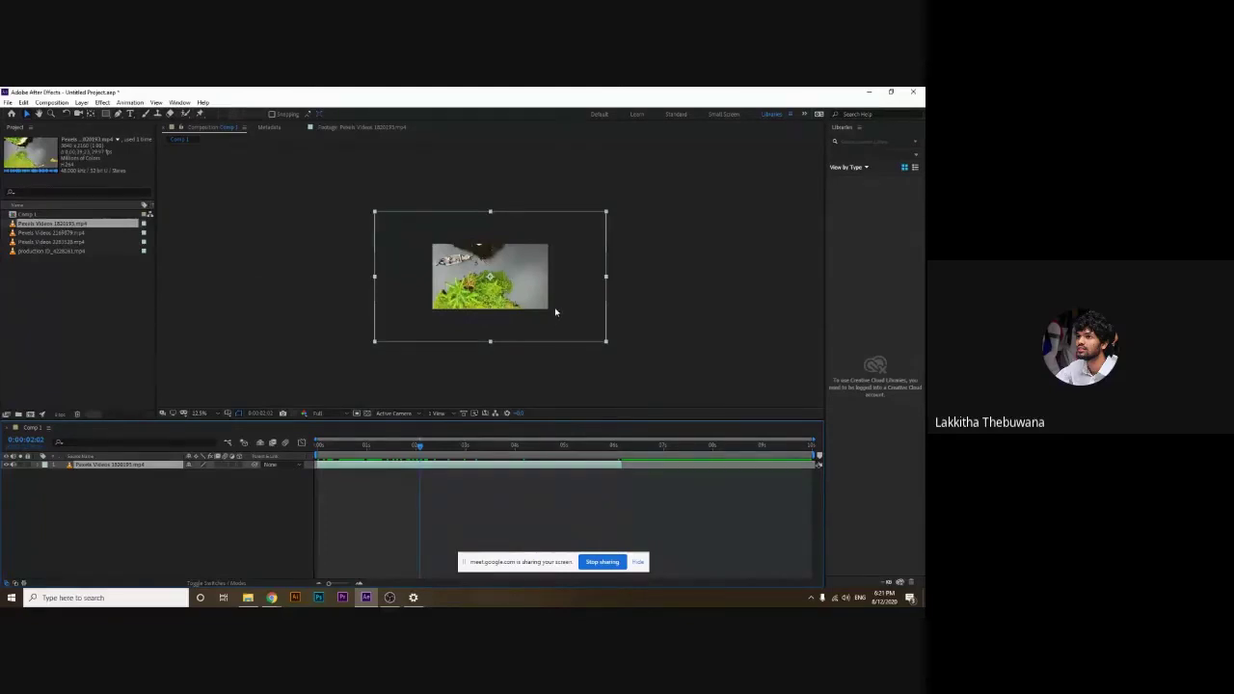
Fit the river clip to the composition frame with Ctrl+Alt+F and preview it again
key("ctrl+alt+f")
key("period")
key("period")
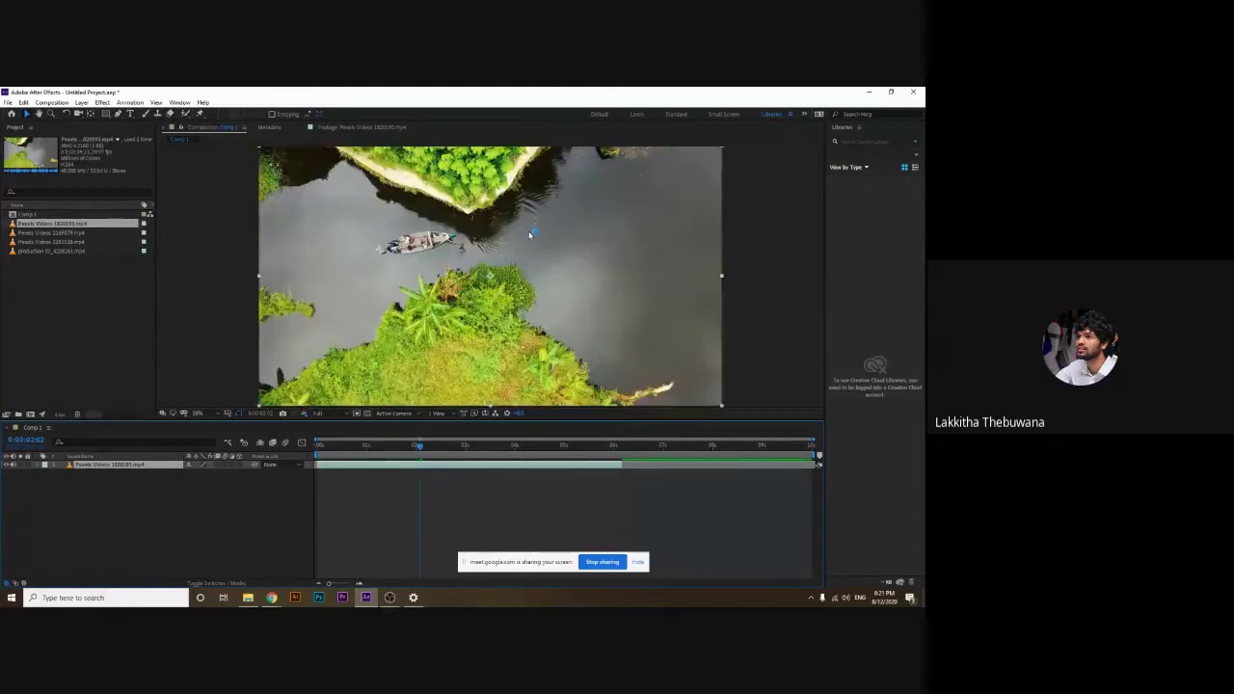
key("comma")
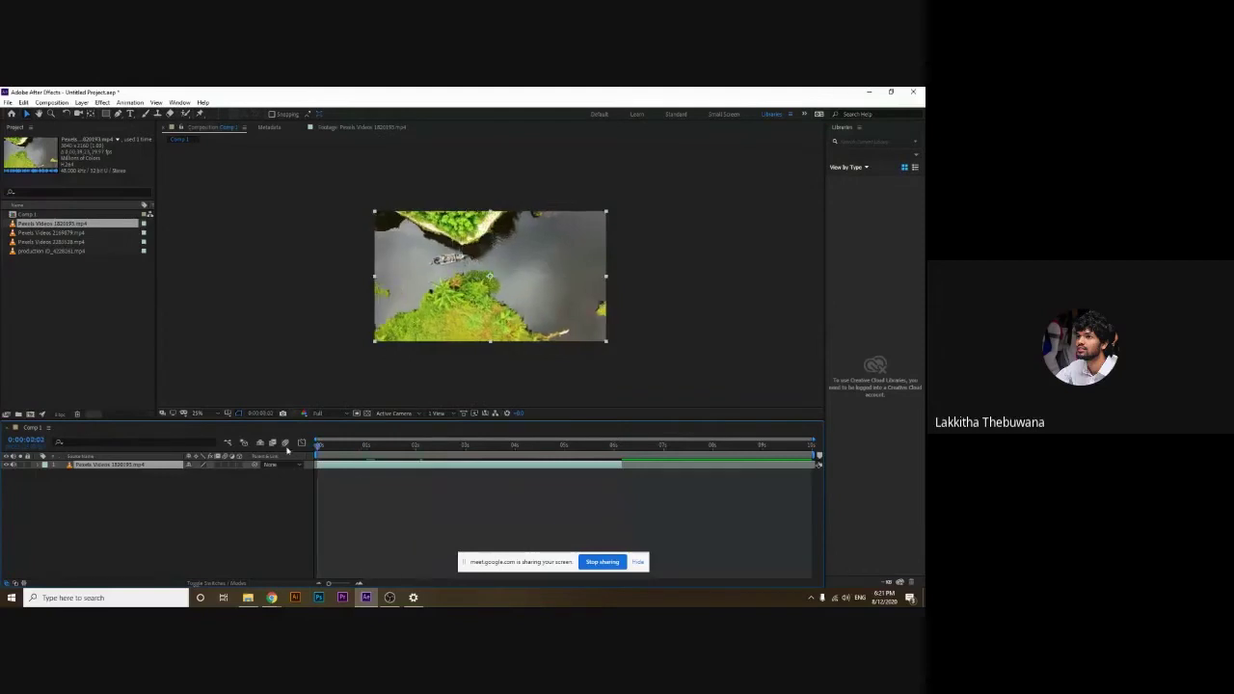
key("space")
key("space")
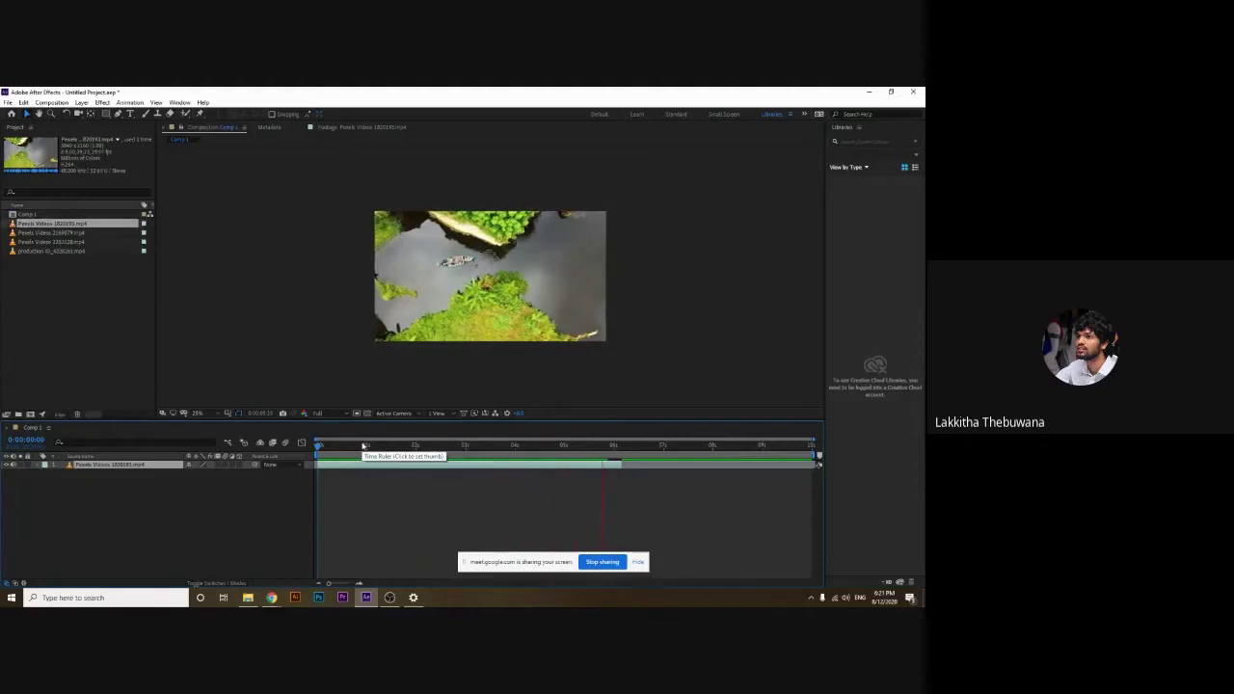
left_click_drag(396, 446, 319, 447)
key("space")
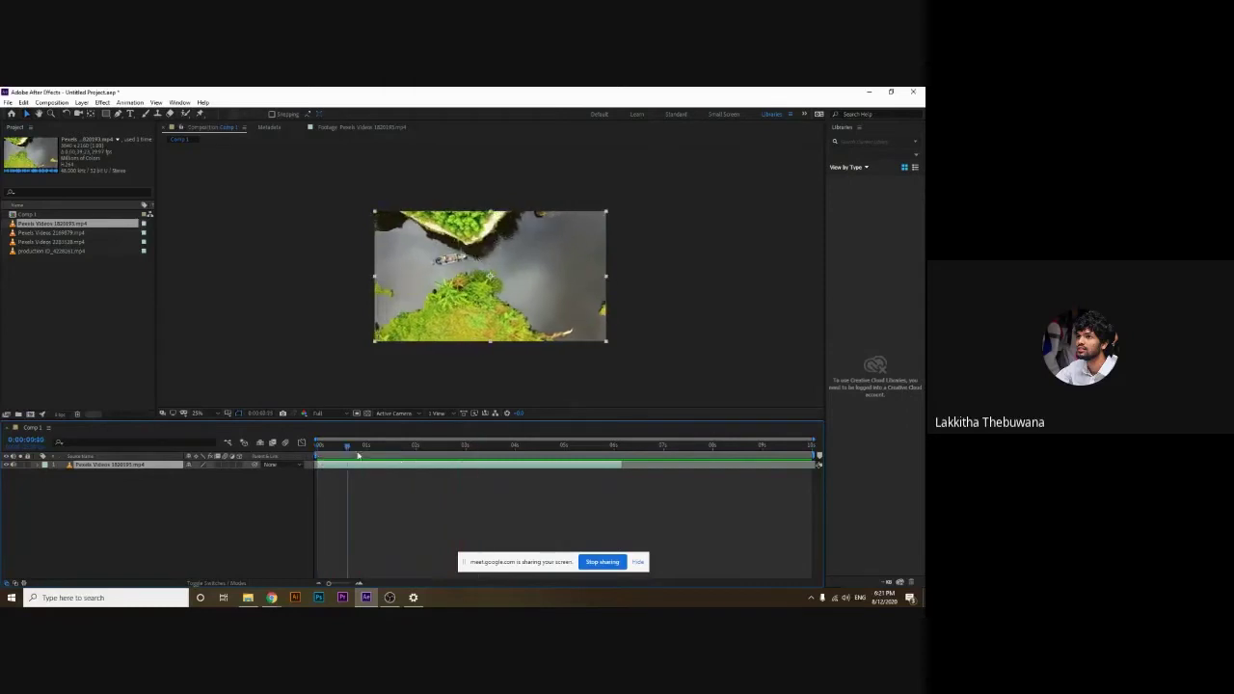
left_click(550, 446)
Move to about 5 seconds and select the river clip layer for removal
mouse_move(558, 467)
left_mouse_down()
mouse_move(619, 473)
mouse_move(331, 470)
left_mouse_up()
left_click(472, 512)
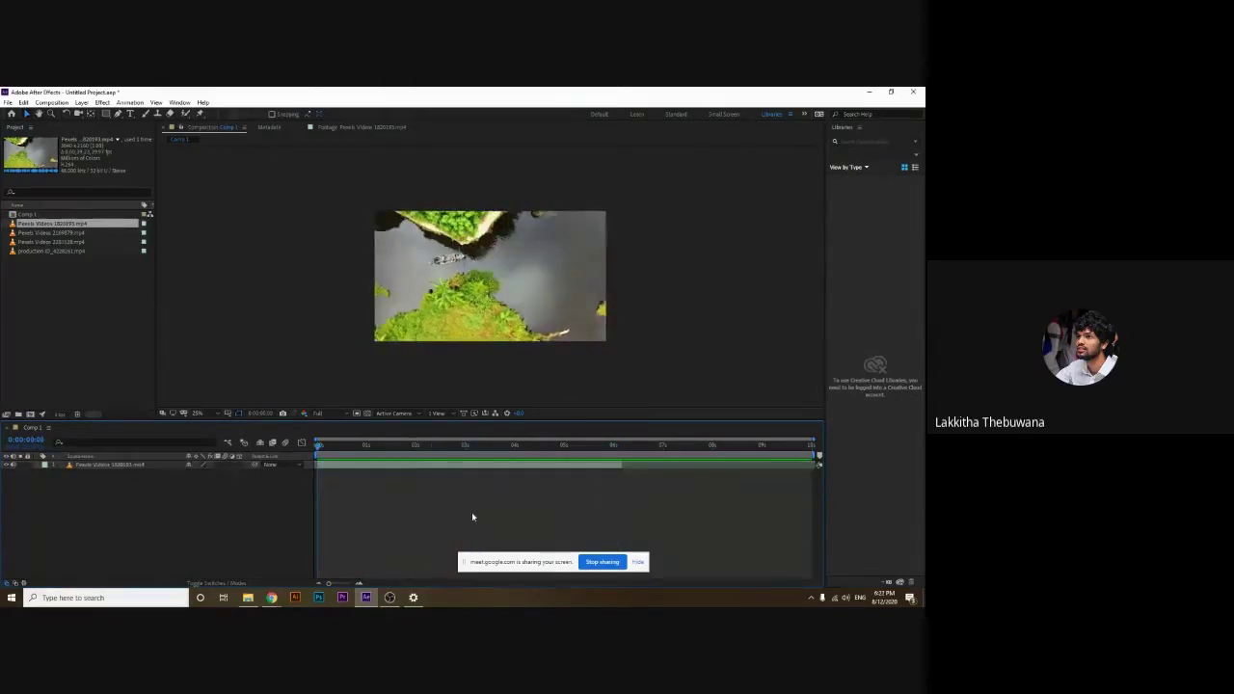
left_click(344, 467)
left_click(106, 379)
left_click(110, 465)
key("Delete")
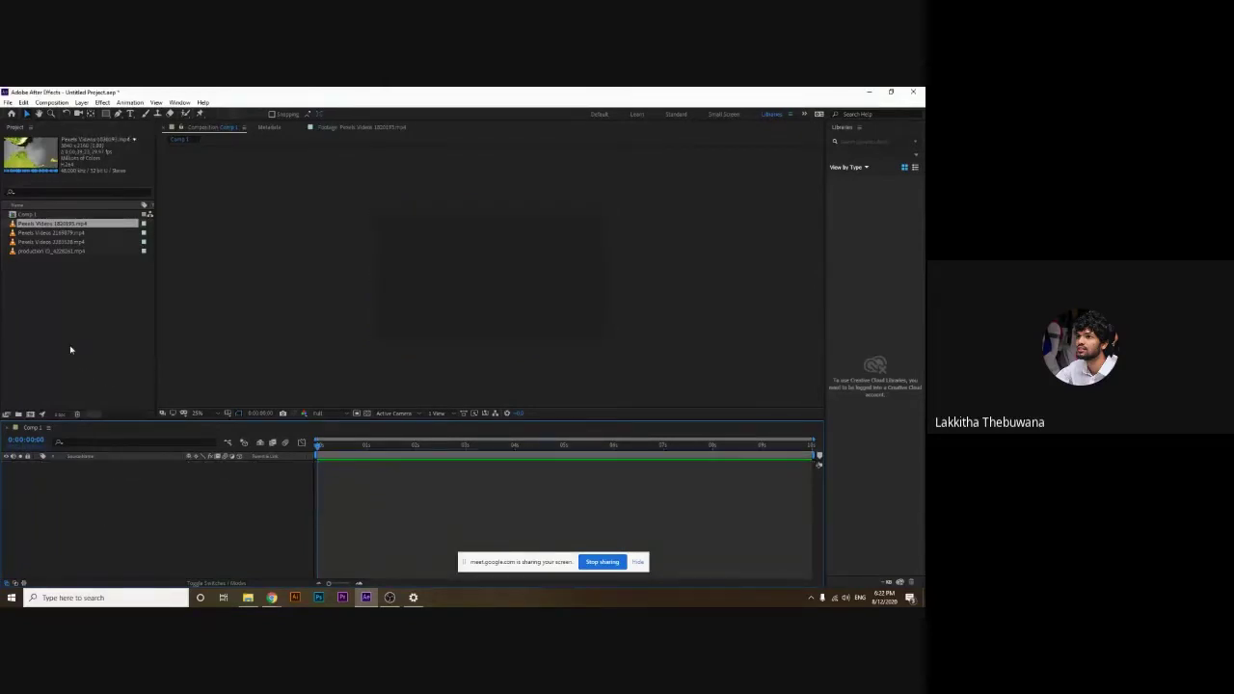
double_click(62, 232)
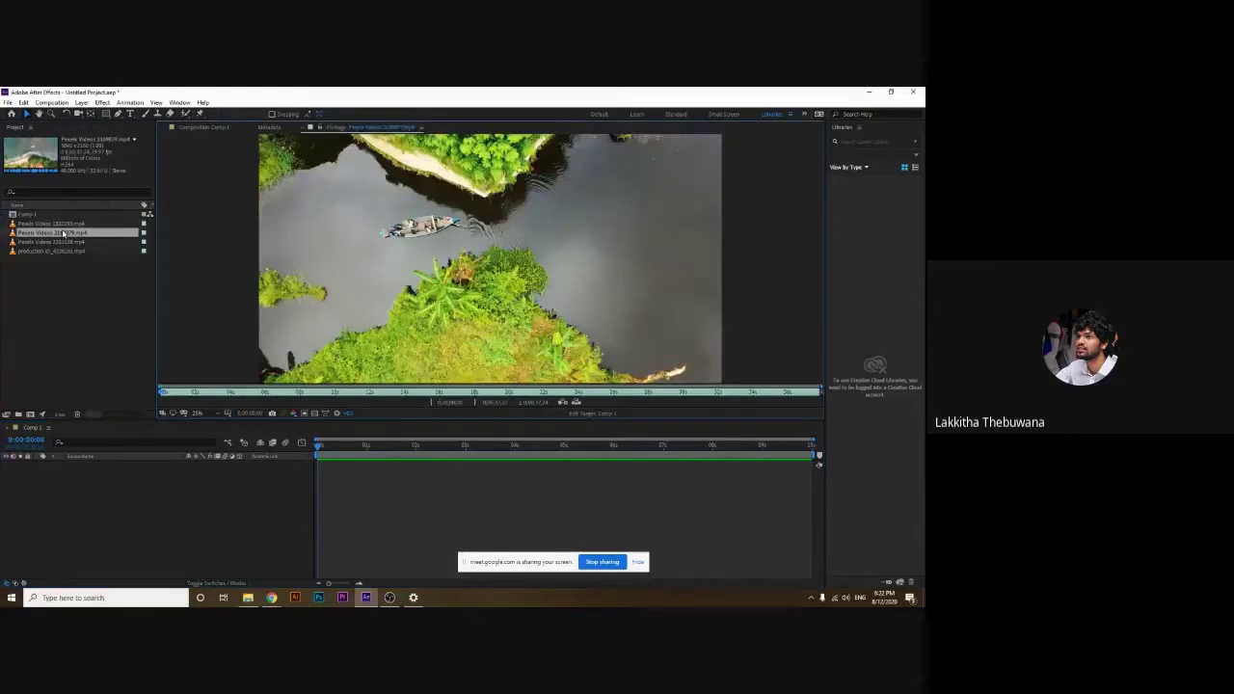
double_click(63, 241)
double_click(58, 250)
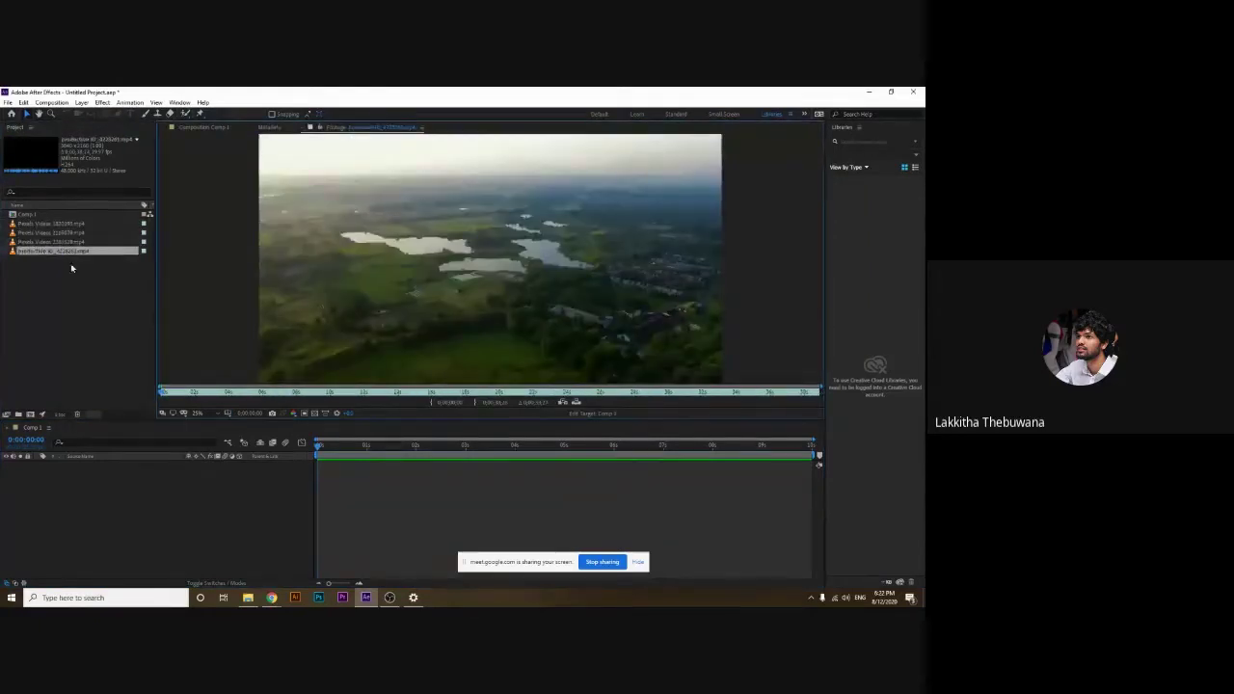
mouse_move(53, 251)
left_mouse_down()
mouse_move(53, 263)
mouse_move(490, 258)
left_mouse_up()
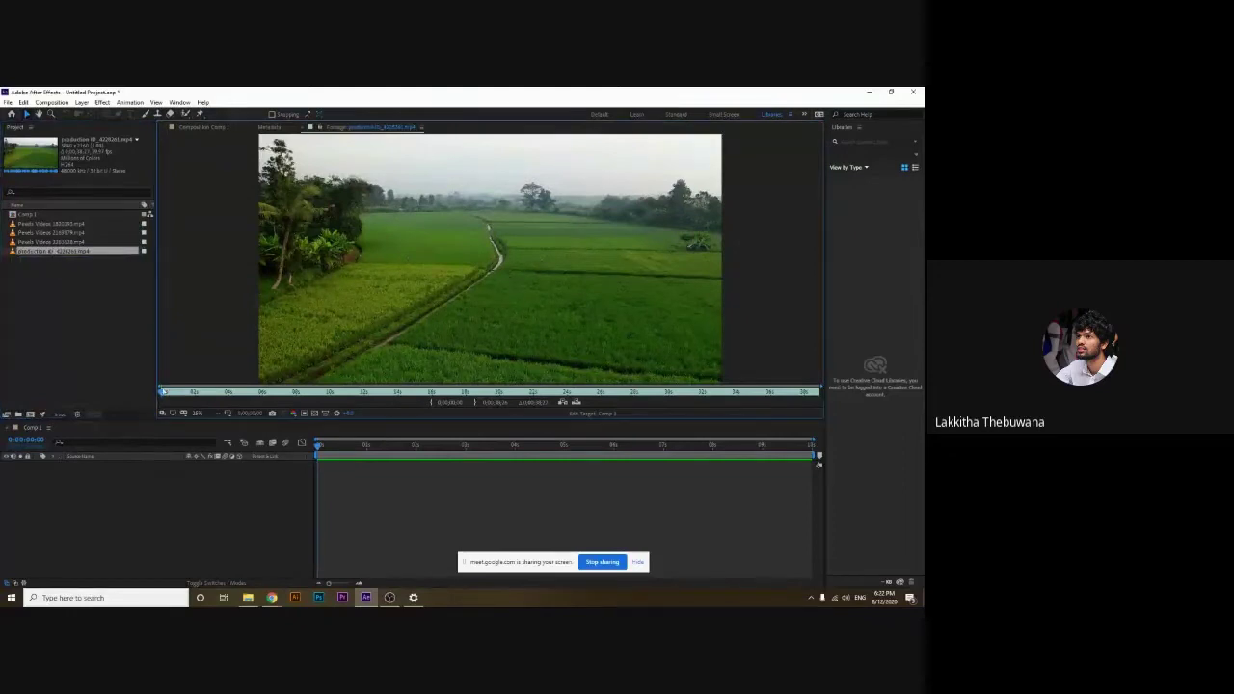
left_click_drag(164, 396, 233, 395)
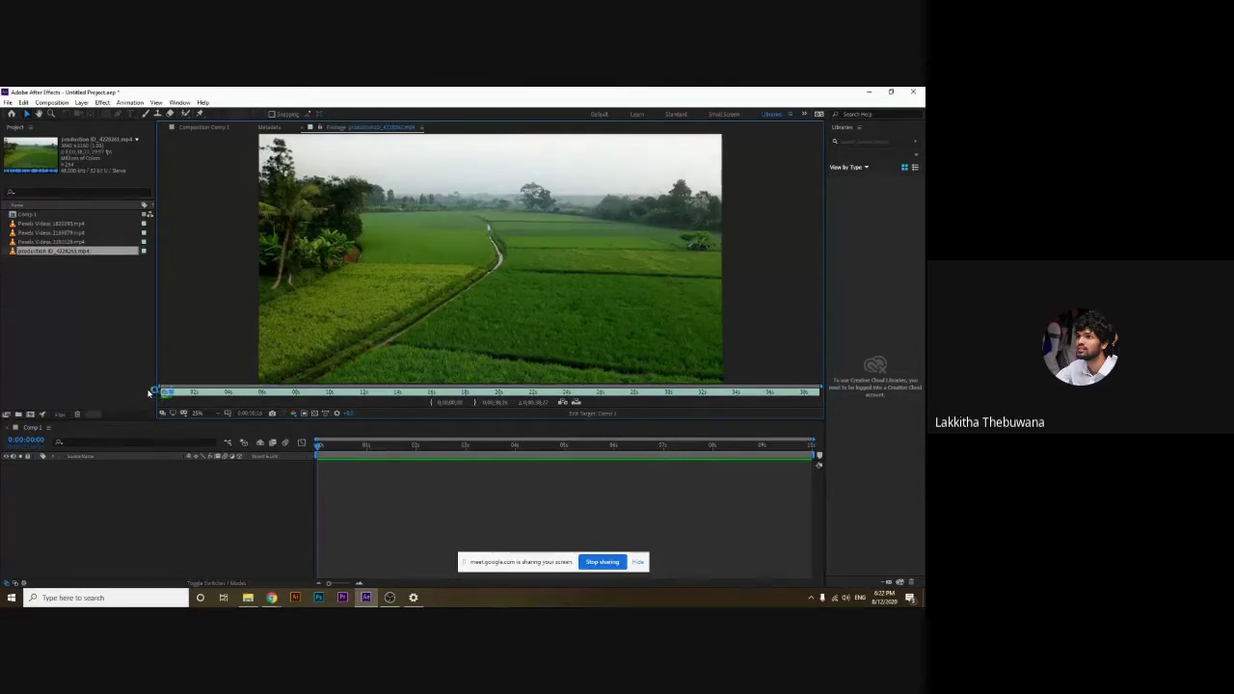
left_click_drag(183, 394, 169, 397)
key("space")
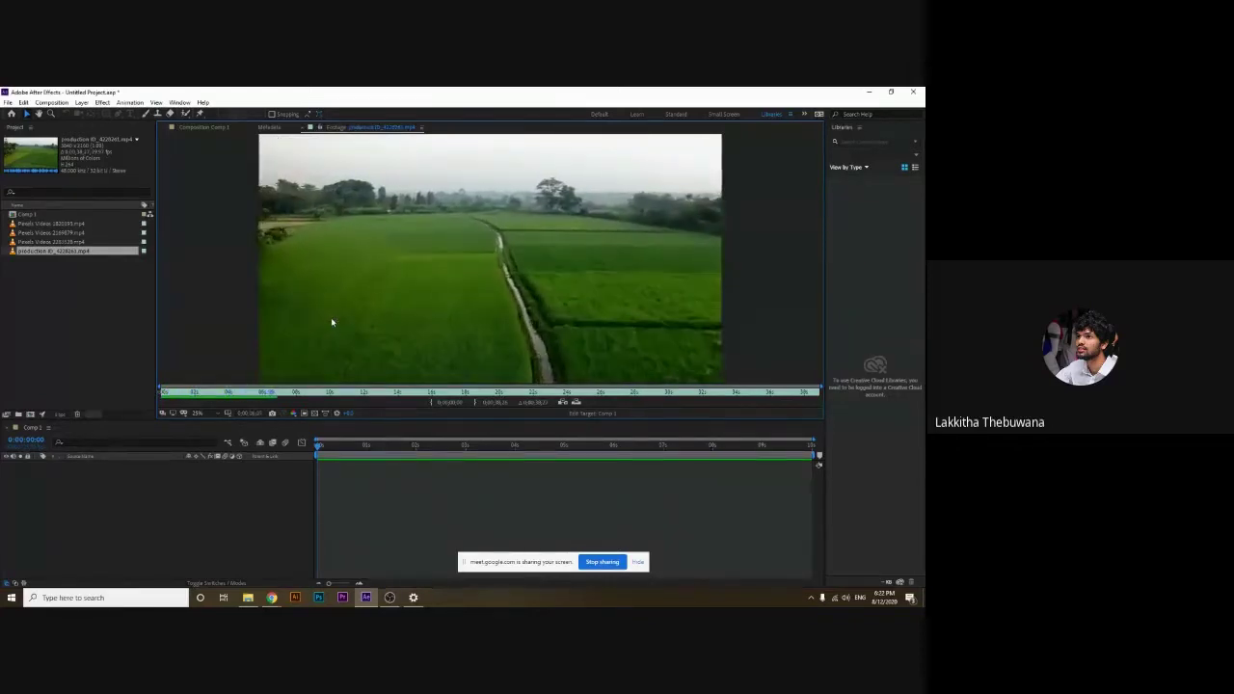
left_click(207, 128)
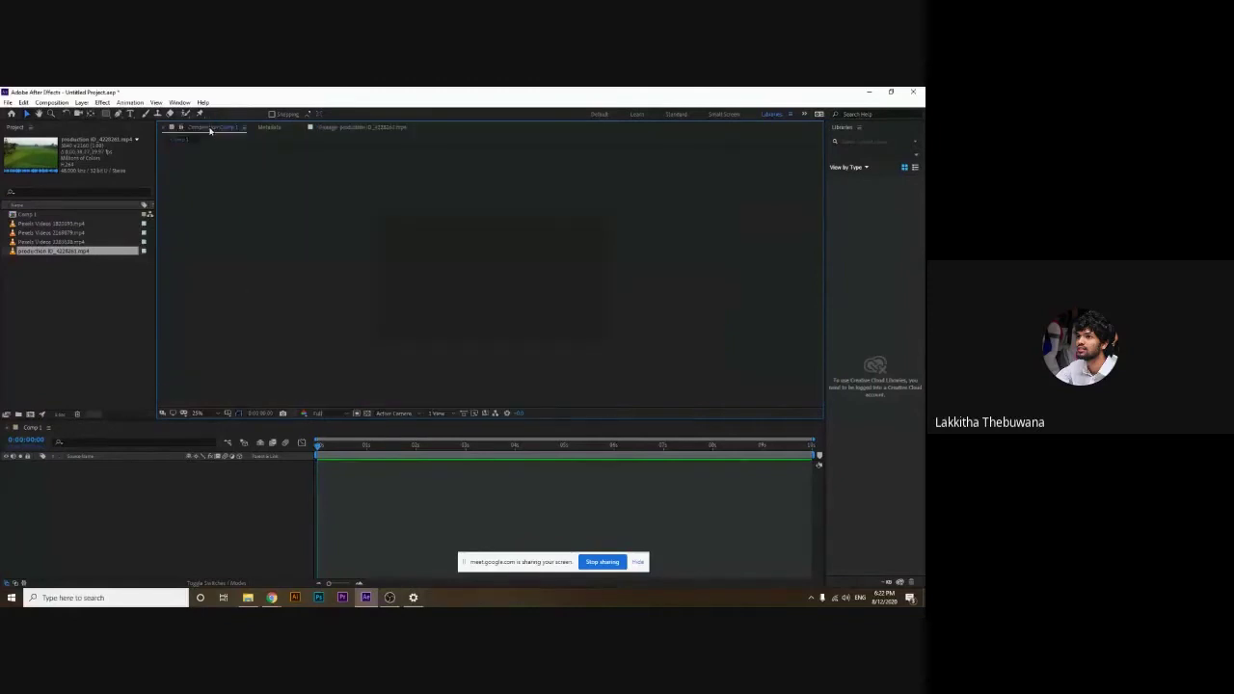
left_click(340, 128)
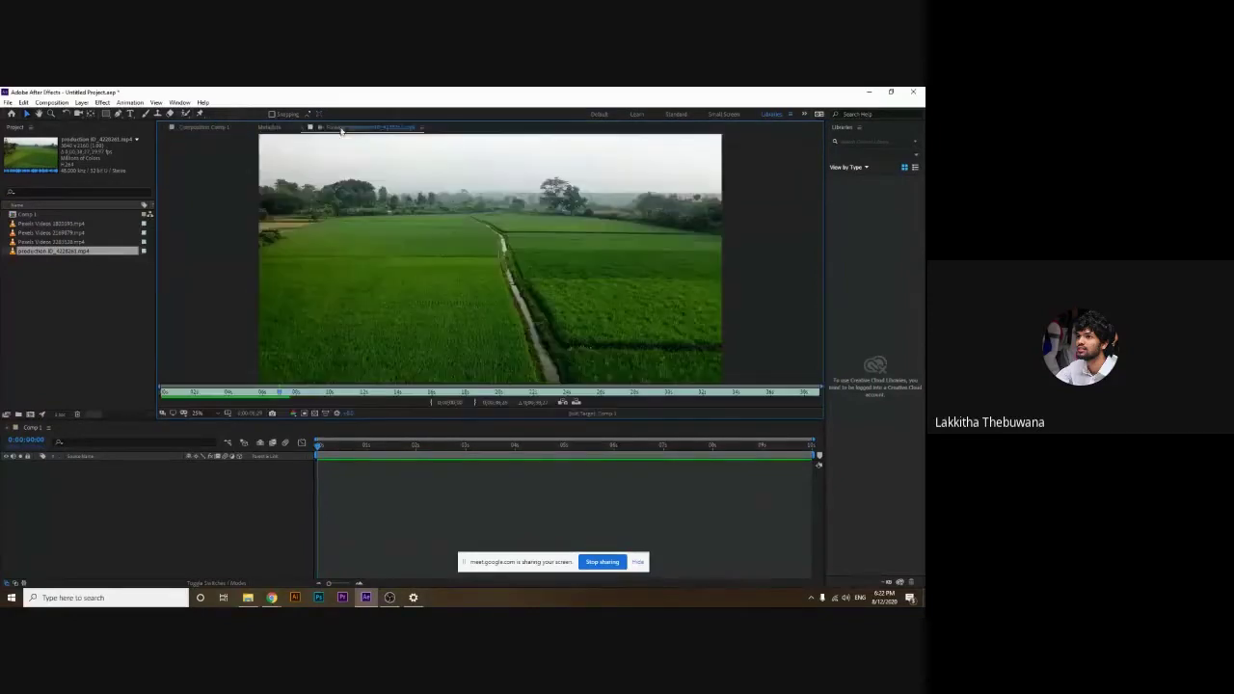
left_click(206, 127)
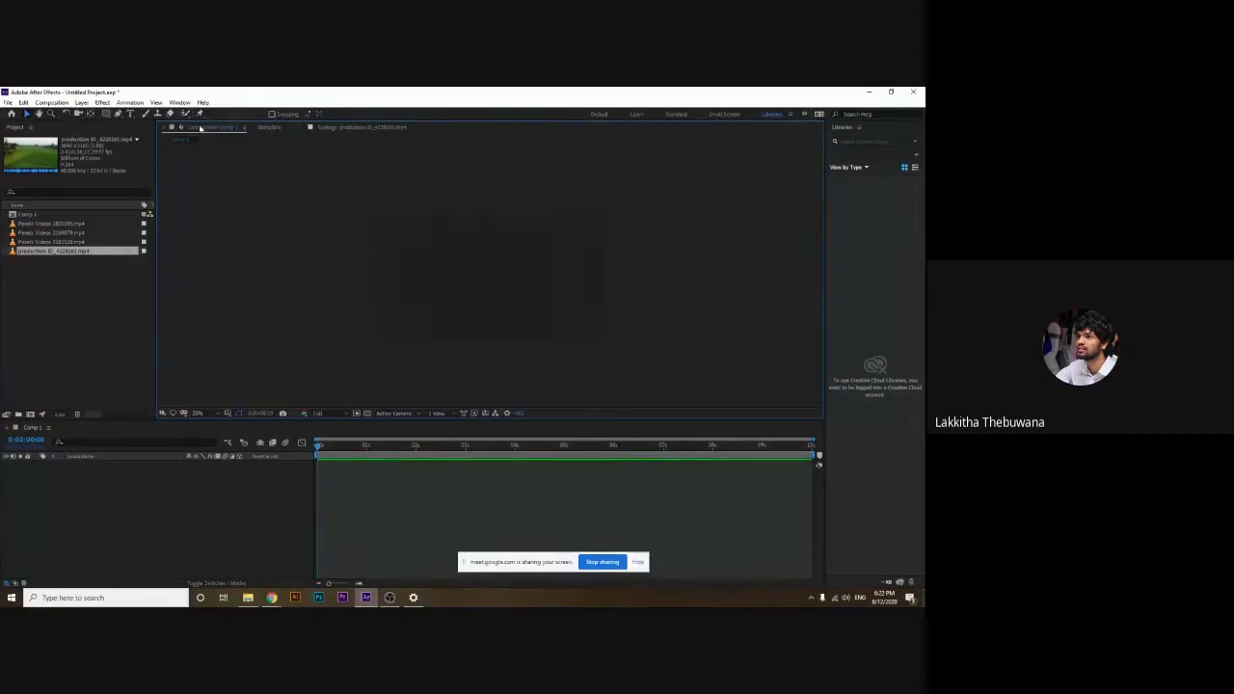
left_click(271, 128)
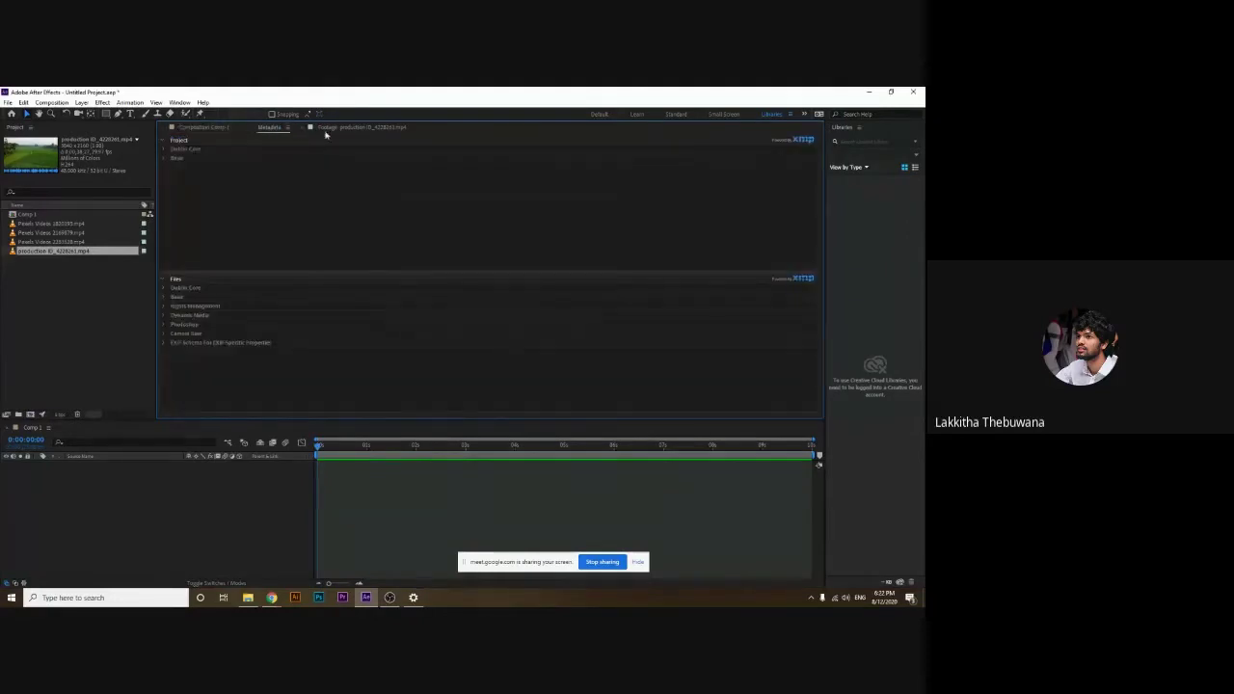
left_click(335, 129)
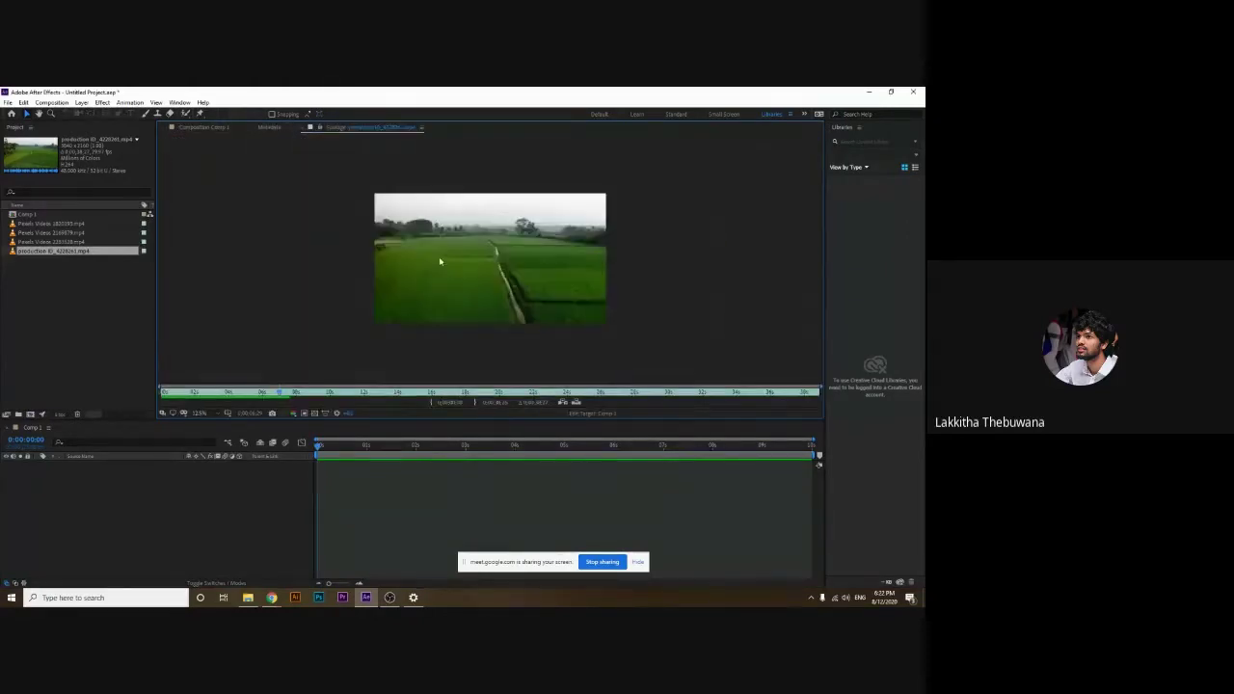
Open production ID_4228241.mp4 in the Footage viewer and play it from an earlier point
left_click(63, 247)
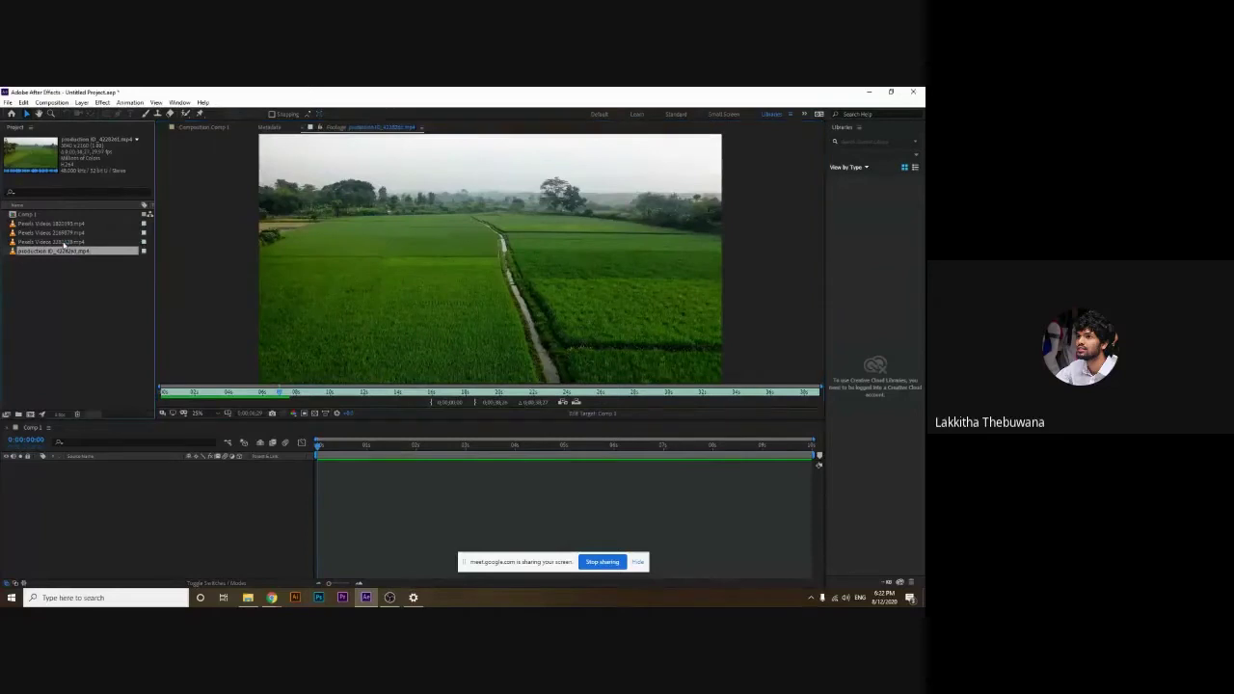
double_click(64, 241)
double_click(64, 251)
left_click(216, 128)
left_click(360, 128)
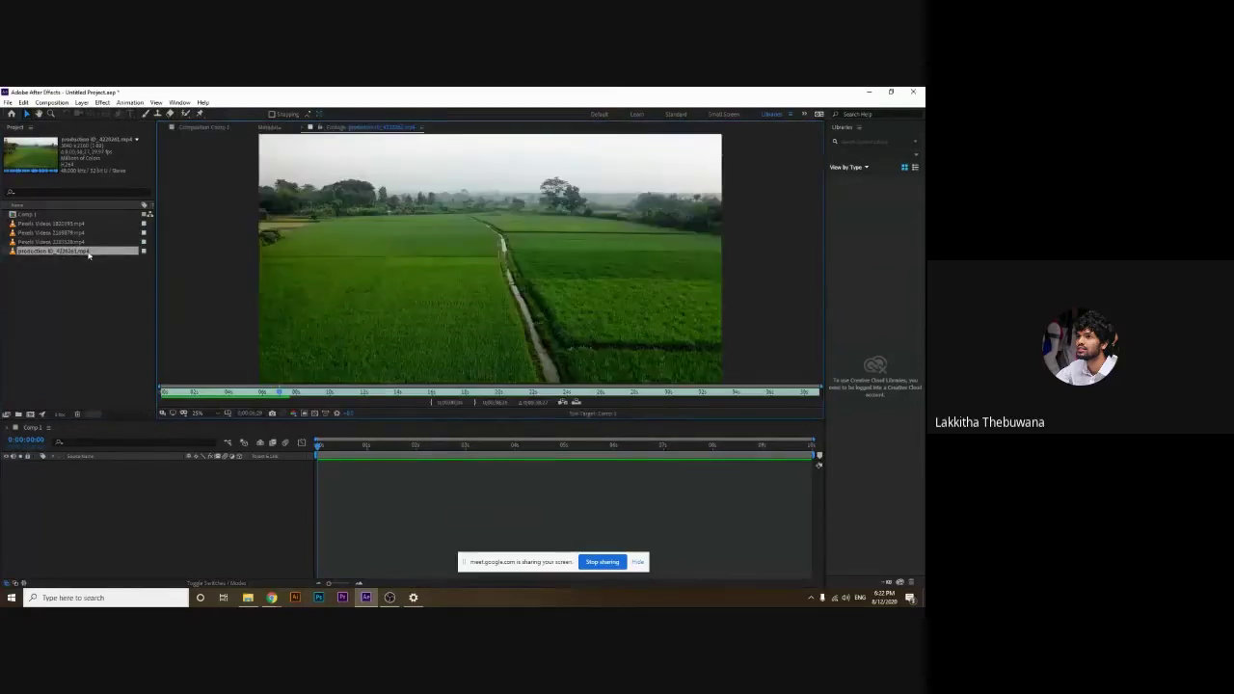
left_click(201, 399)
key("space")
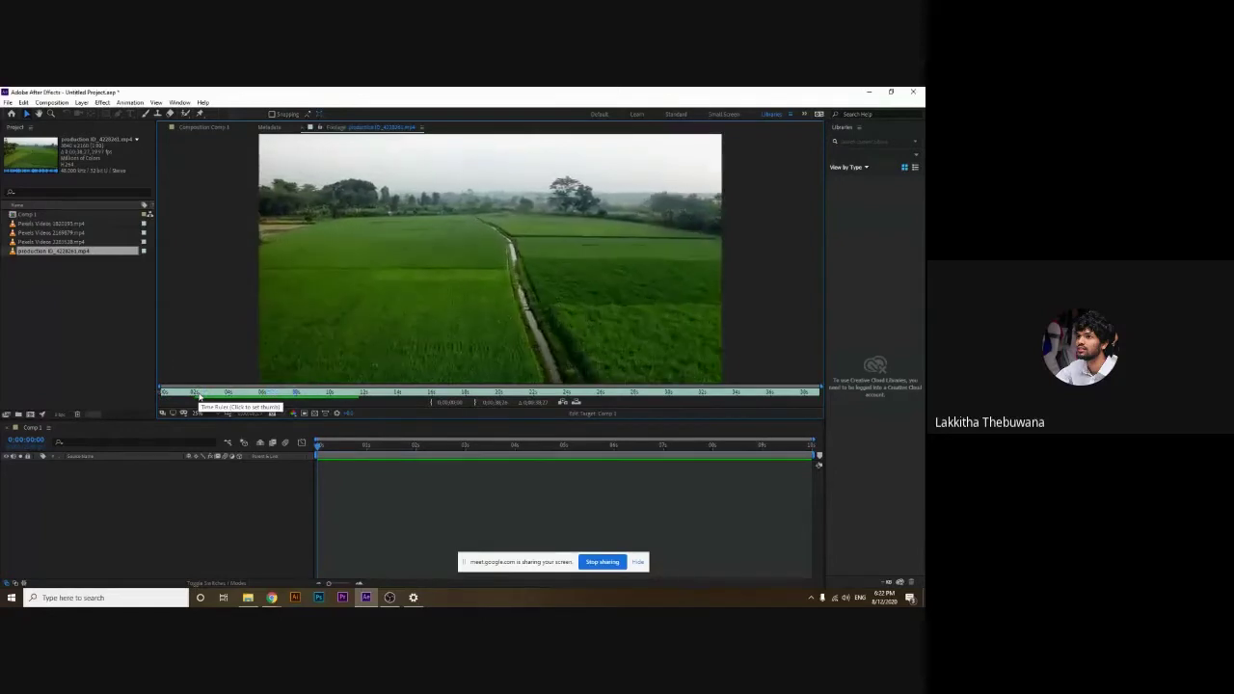
left_click(263, 394)
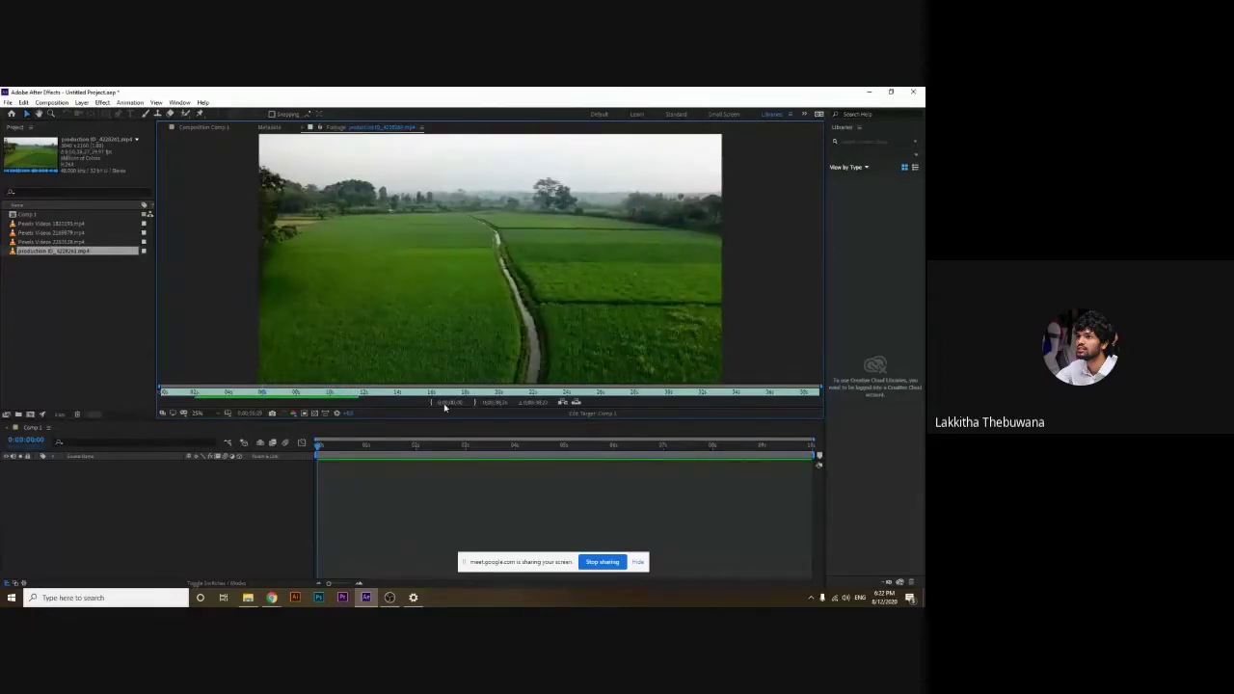
Set the rice-field clip's out point at 10;02 and drag it into Comp 1
left_click_drag(298, 394, 322, 395)
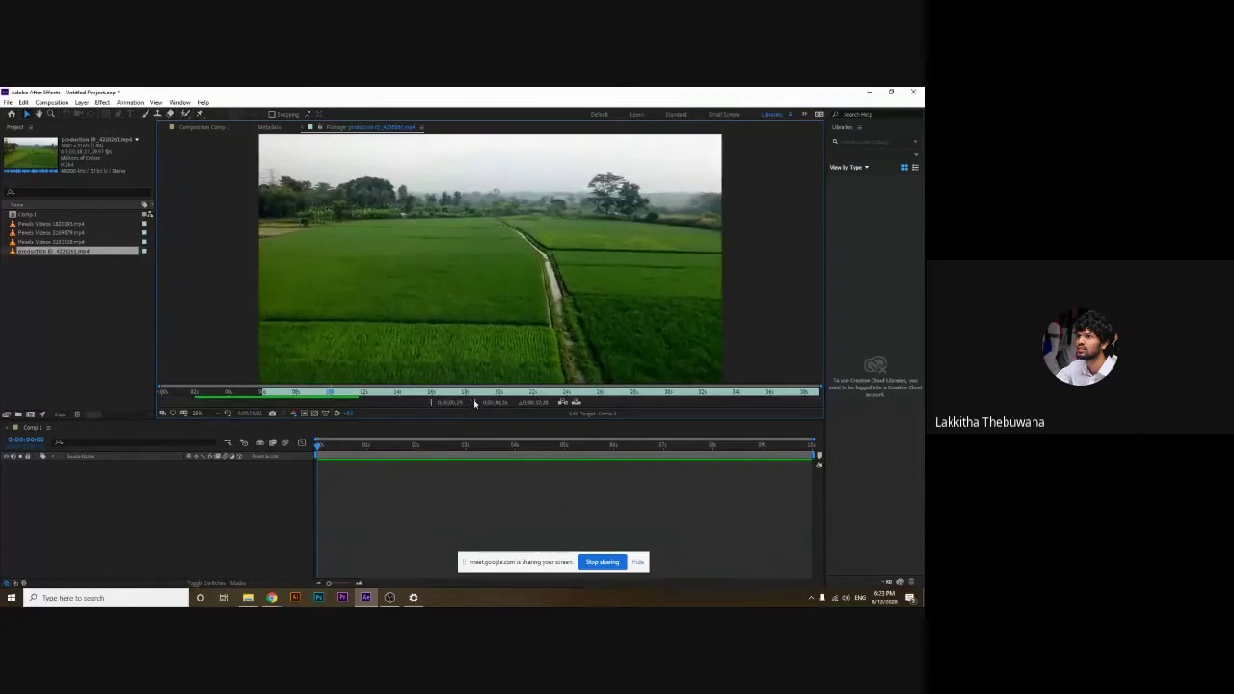
key("o")
mouse_move(71, 251)
left_mouse_down()
mouse_move(98, 480)
mouse_move(116, 471)
left_mouse_up()
mouse_move(319, 445)
left_mouse_down()
mouse_move(343, 446)
mouse_move(317, 450)
left_mouse_up()
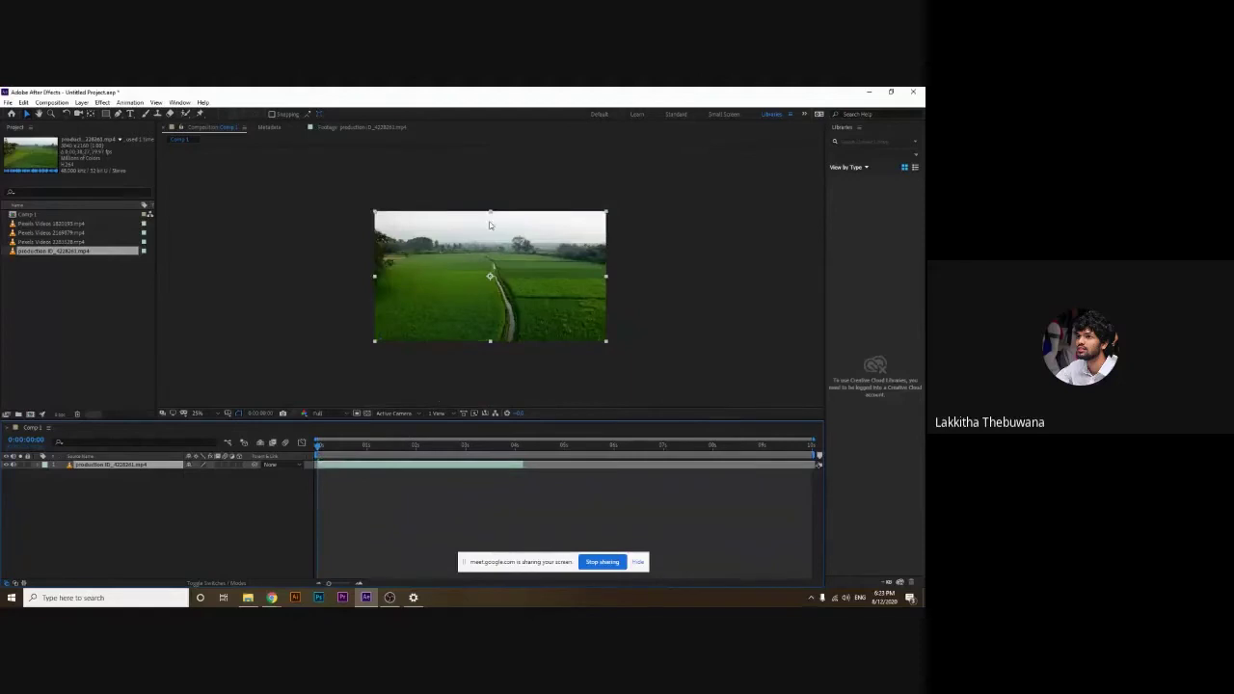
Drag the rice-field layer's end back to near 2 seconds, then park the time at 0:00:01:10
left_click_drag(321, 442, 370, 445)
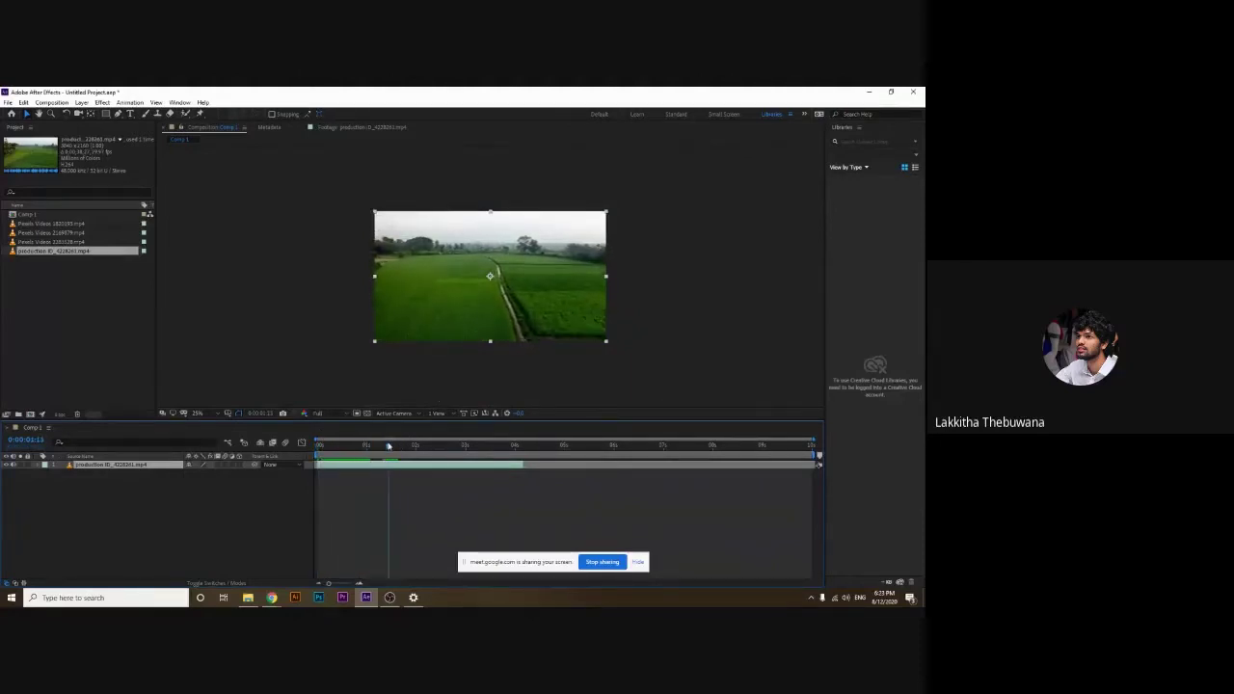
mouse_move(369, 445)
left_mouse_down()
mouse_move(324, 441)
mouse_move(417, 443)
left_mouse_up()
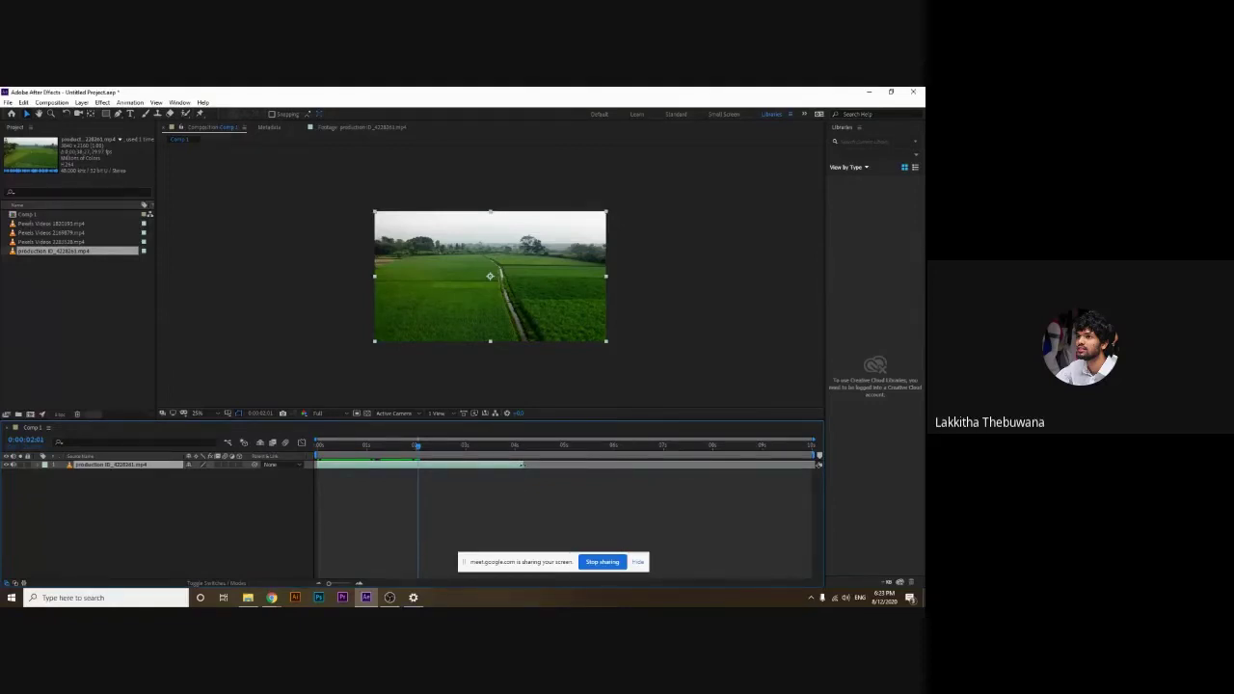
mouse_move(522, 464)
left_mouse_down()
mouse_move(557, 467)
mouse_move(419, 465)
left_mouse_up()
mouse_move(419, 464)
left_mouse_down()
mouse_move(443, 465)
mouse_move(368, 446)
mouse_move(466, 464)
mouse_move(318, 456)
mouse_move(386, 455)
left_mouse_up()
left_click(123, 302)
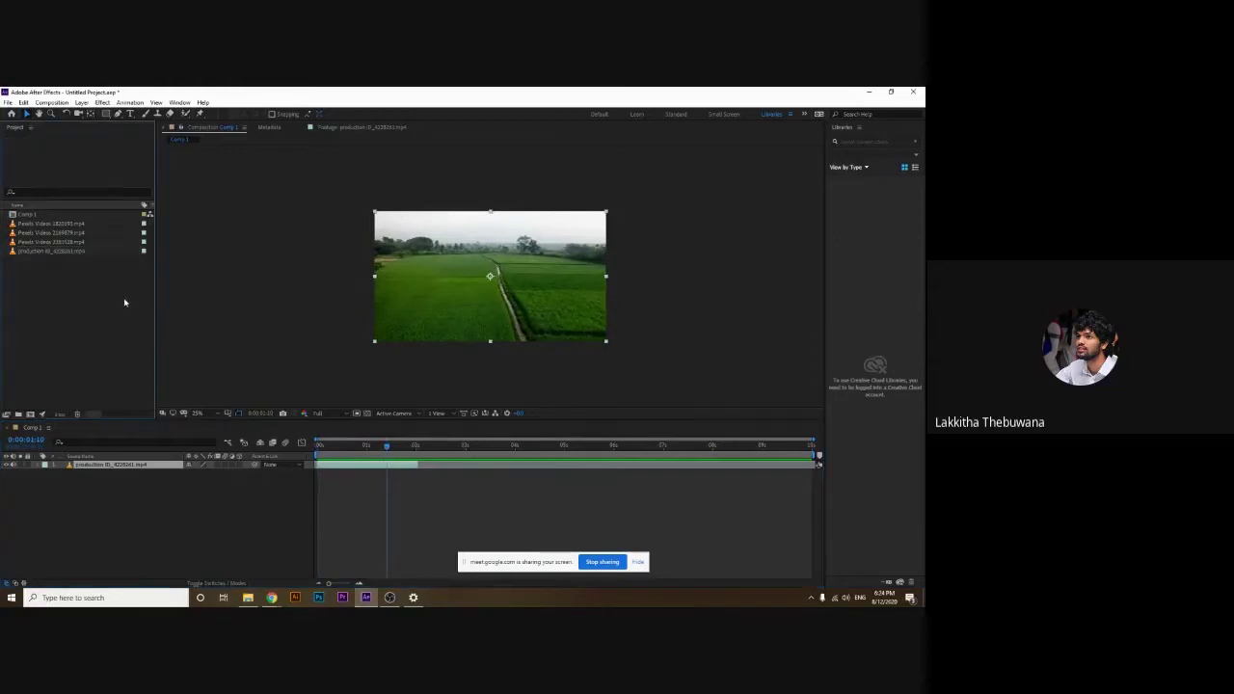
Trim Pexels Videos 2169879.mp4 to roughly the 10–13 second range and add it to Comp 1 as layer two
left_click(51, 225)
left_click(49, 233)
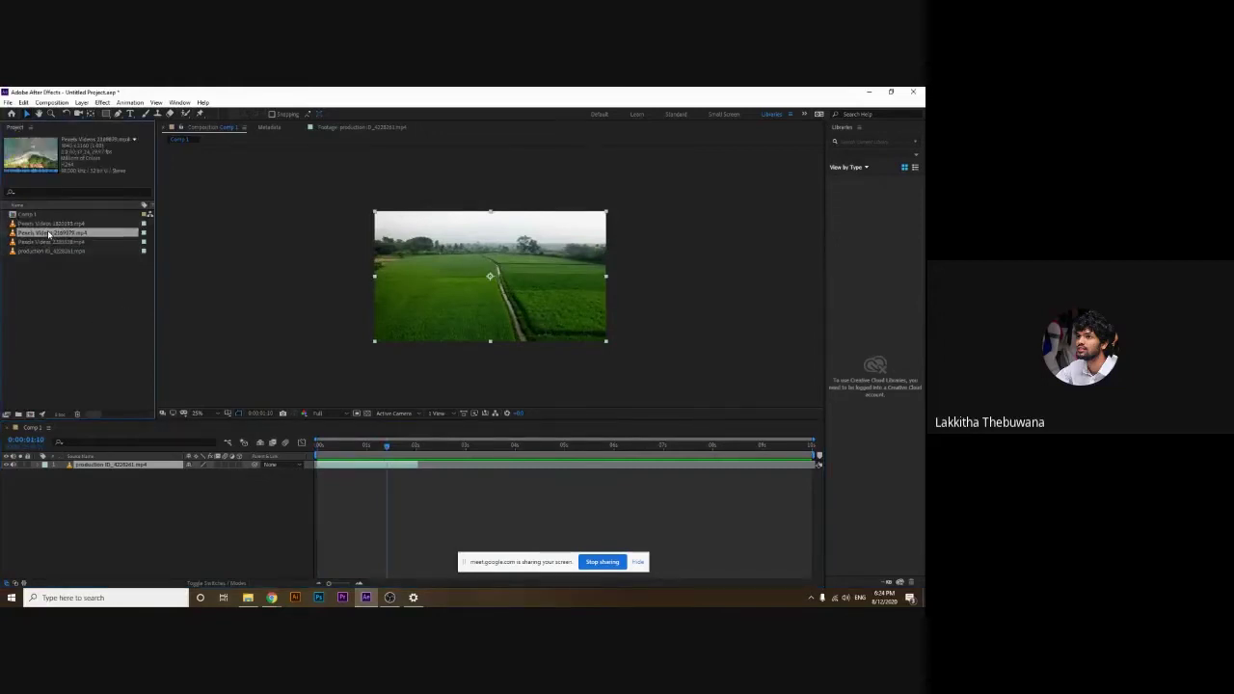
left_click_drag(49, 236, 65, 234)
double_click(65, 235)
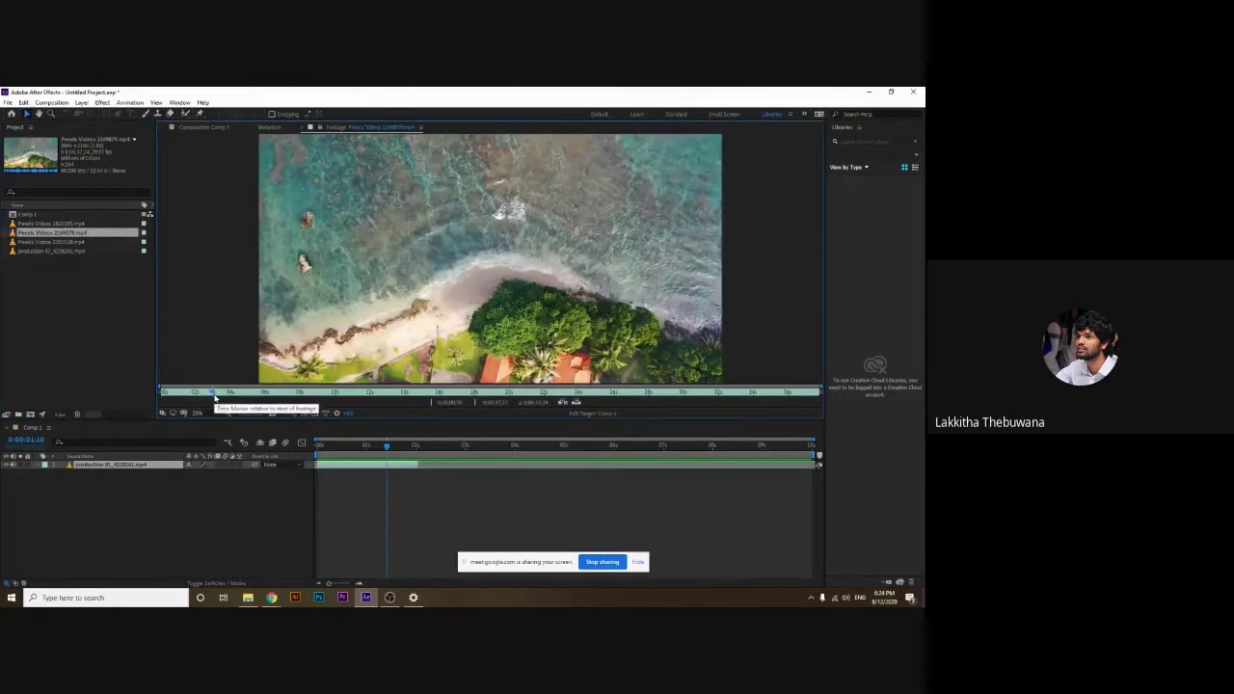
left_click_drag(213, 393, 369, 398)
left_click(474, 403)
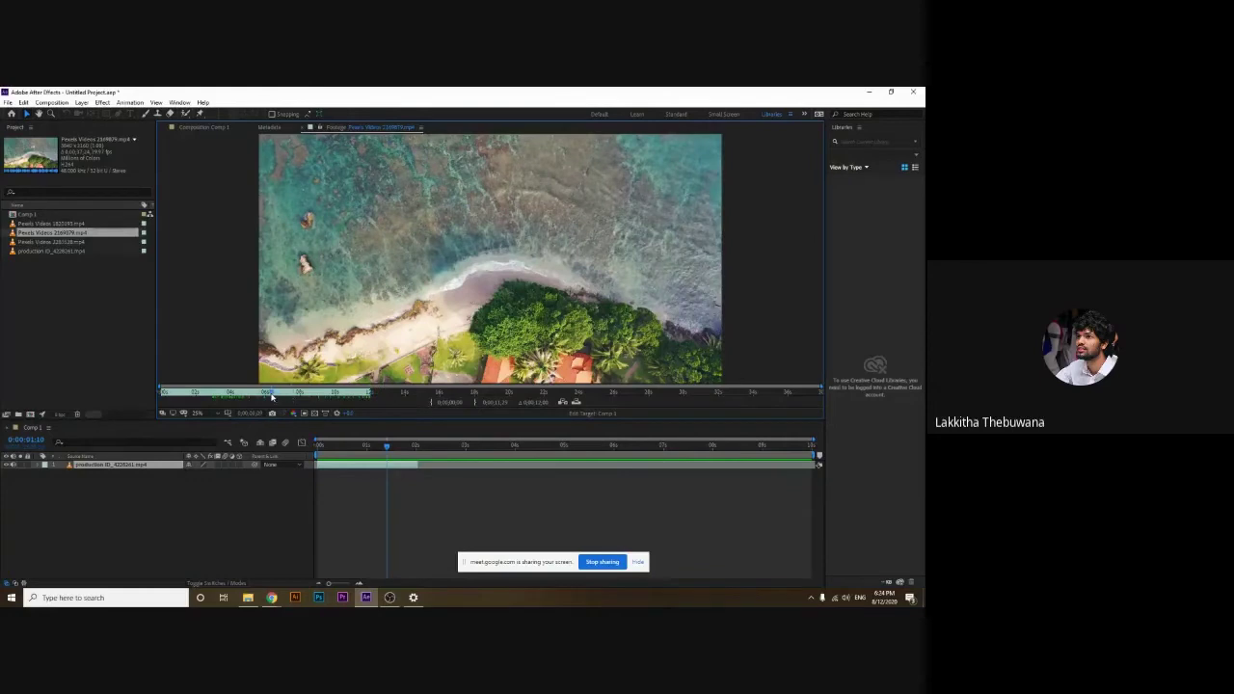
left_click(429, 402)
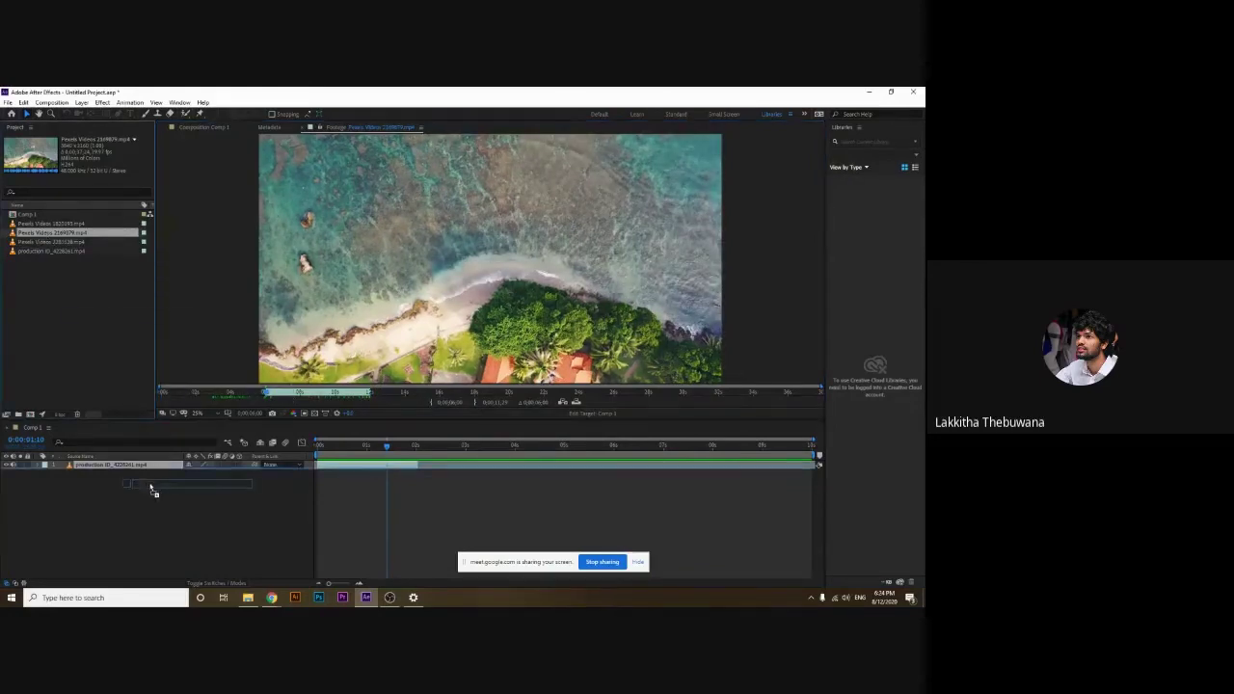
left_click_drag(42, 238, 154, 482)
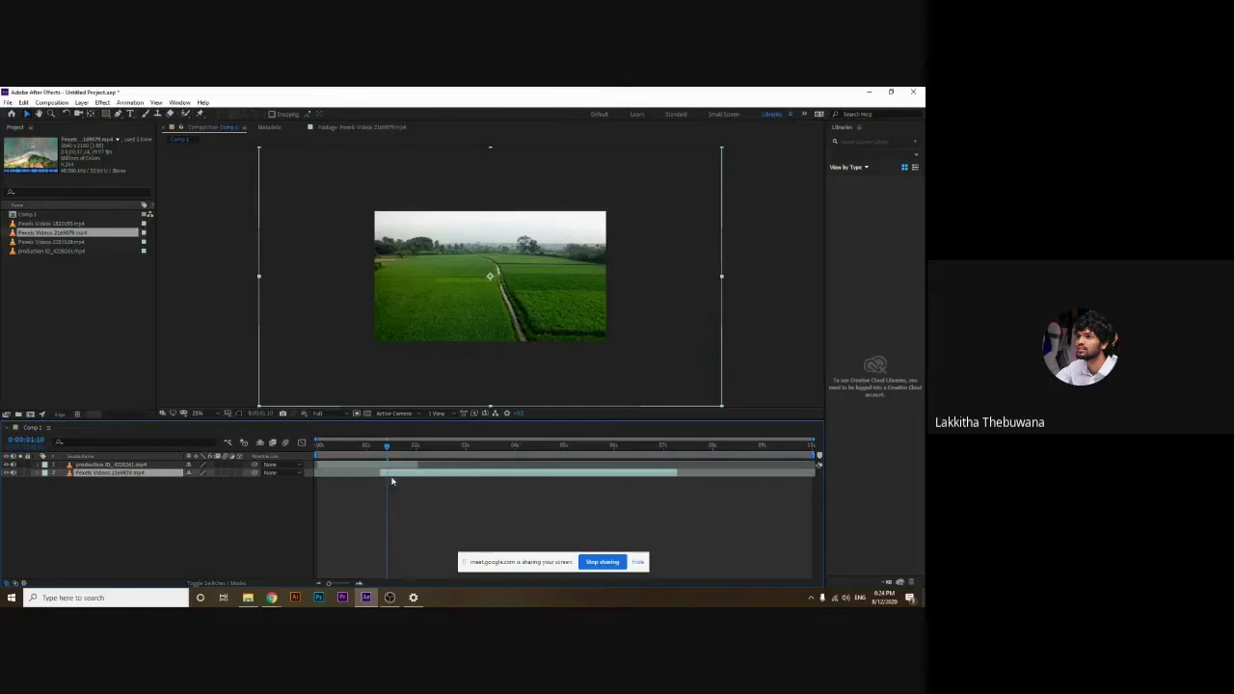
Slide the coastal layer to start near 2 seconds, trim its end to about 4 seconds, and zoom the viewer to 12.5%
left_click_drag(368, 474, 465, 484)
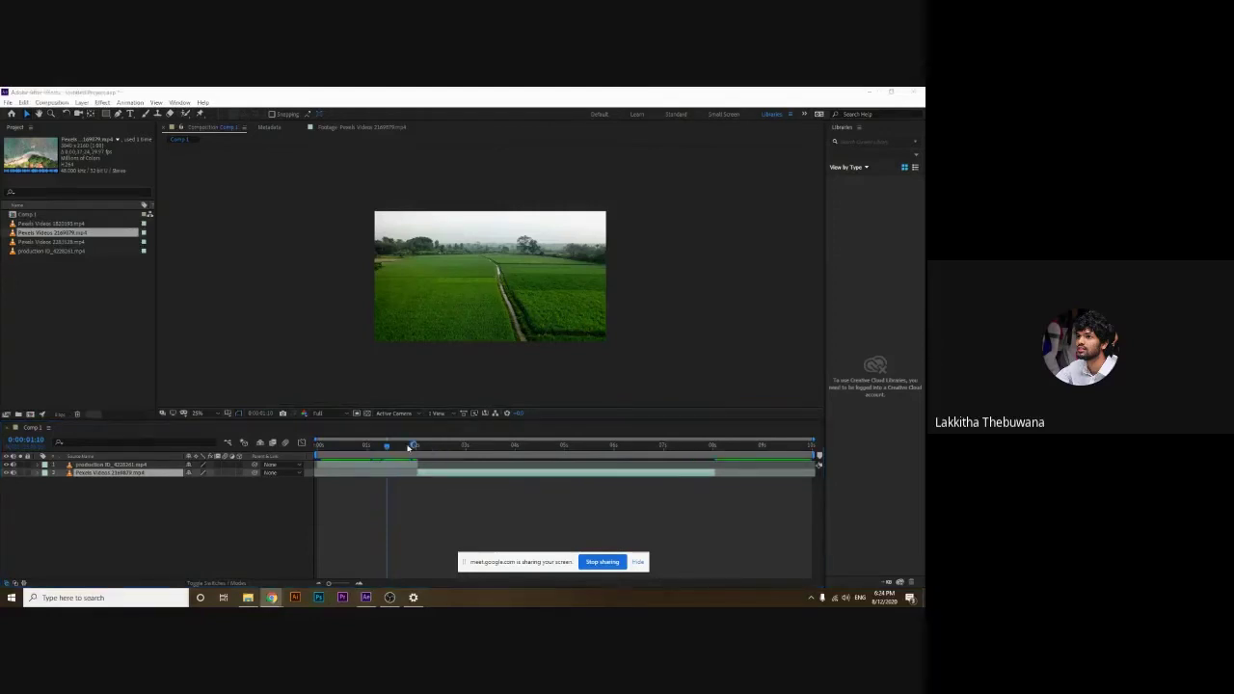
mouse_move(386, 445)
left_mouse_down()
mouse_move(383, 455)
mouse_move(517, 464)
left_mouse_up()
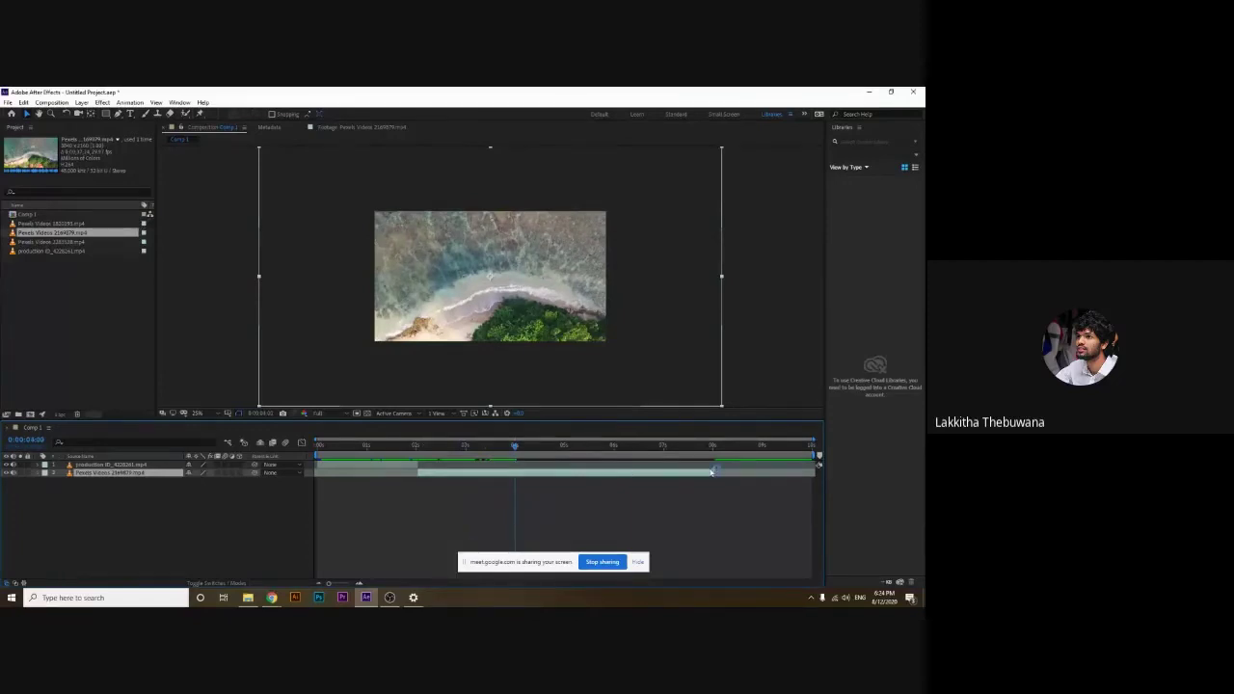
left_click_drag(712, 471, 515, 471)
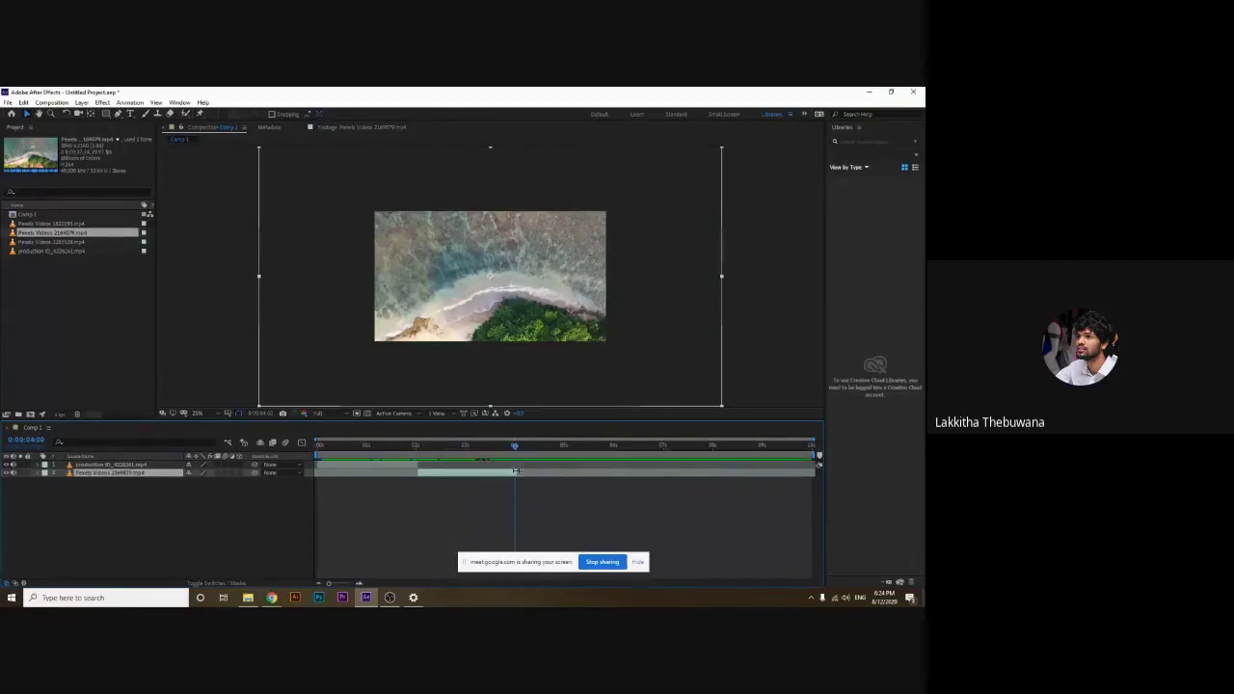
mouse_move(432, 445)
left_mouse_down()
mouse_move(428, 457)
mouse_move(459, 464)
left_mouse_up()
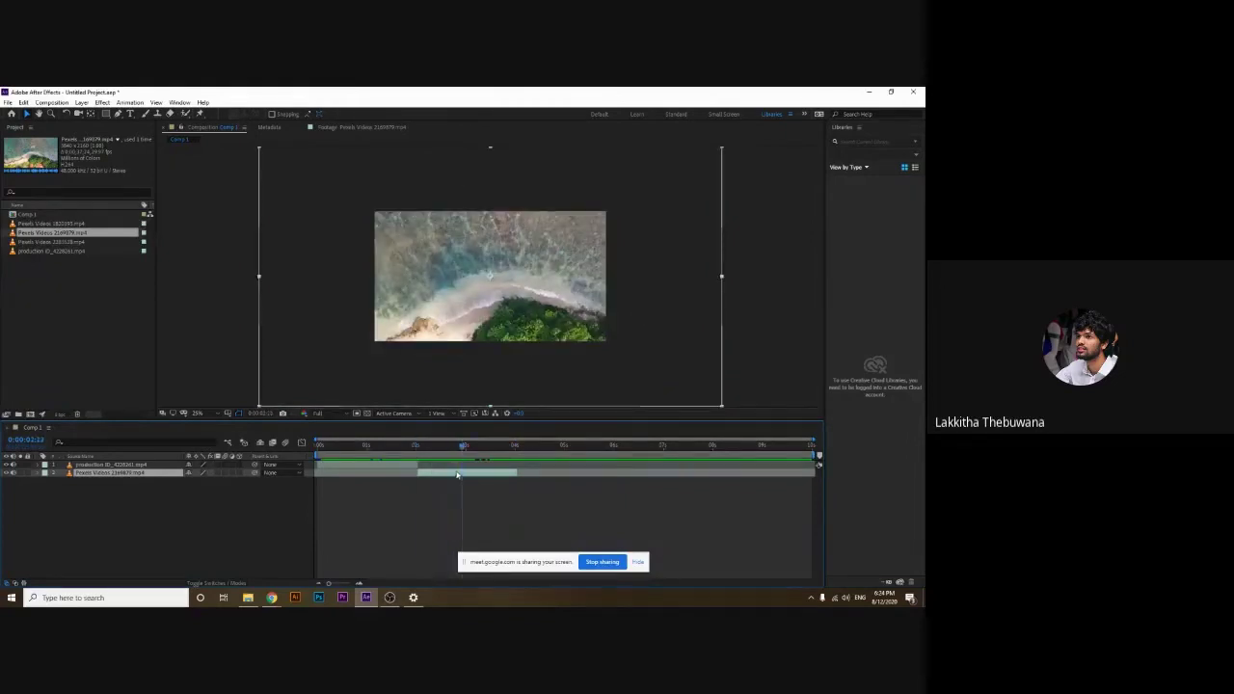
key("comma")
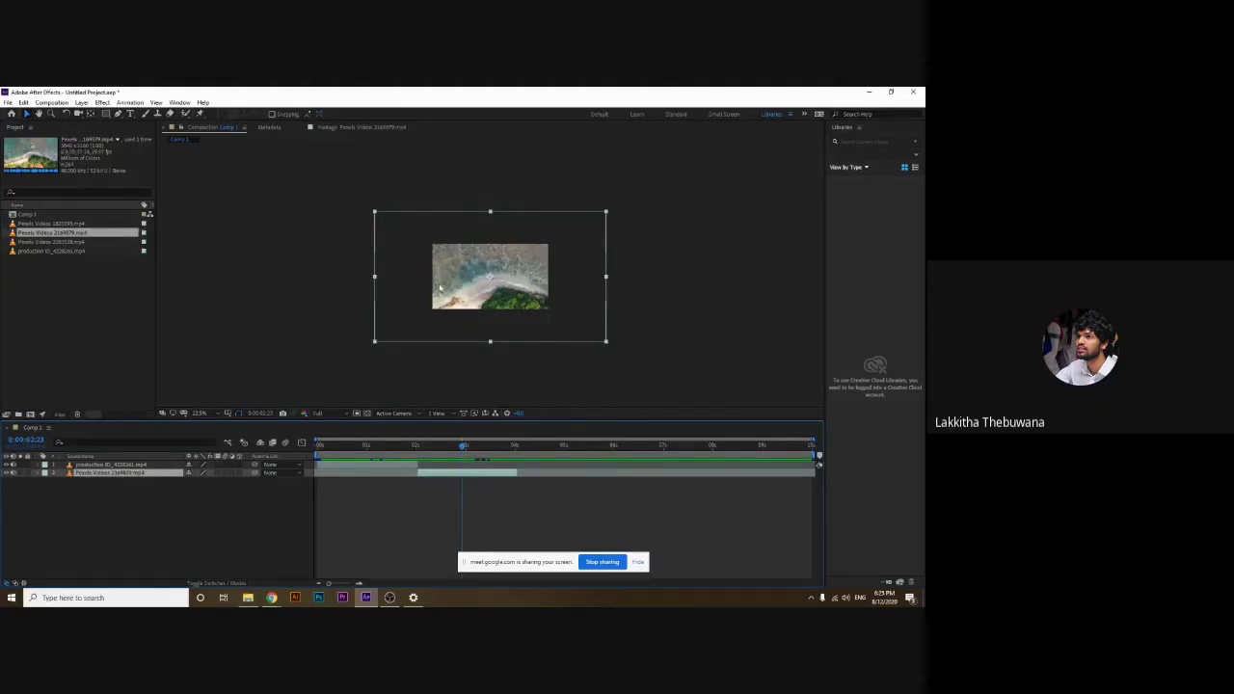
left_click(626, 311)
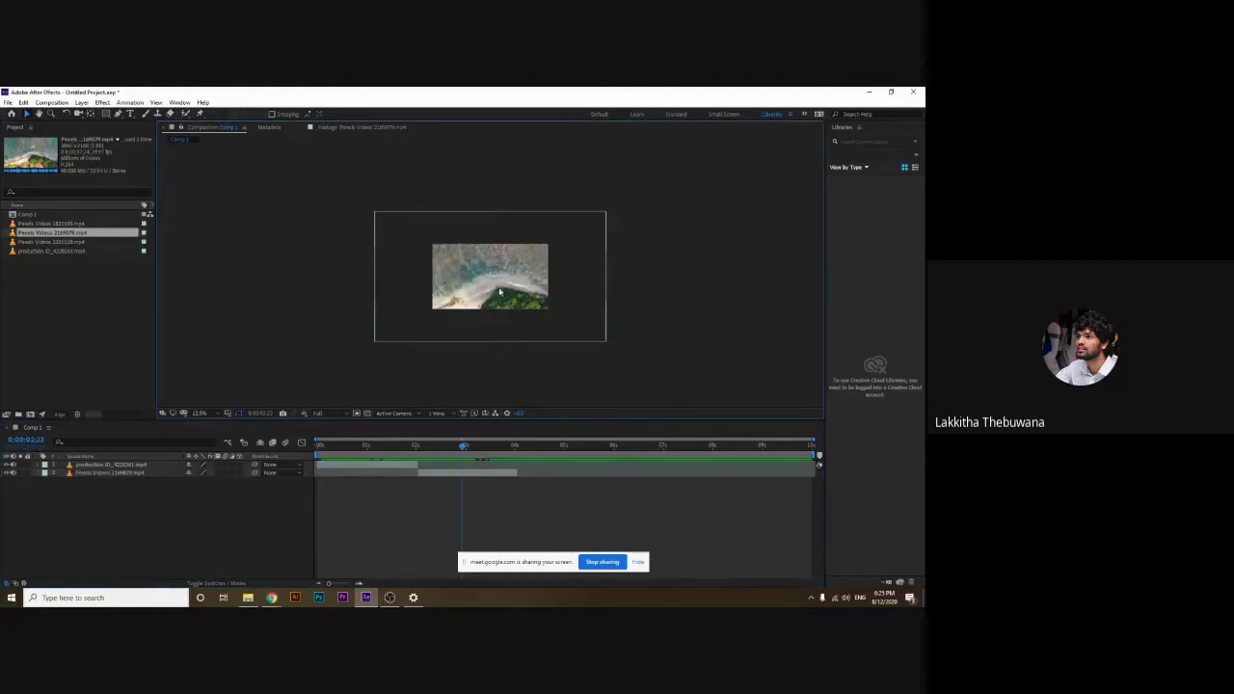
left_click(464, 473)
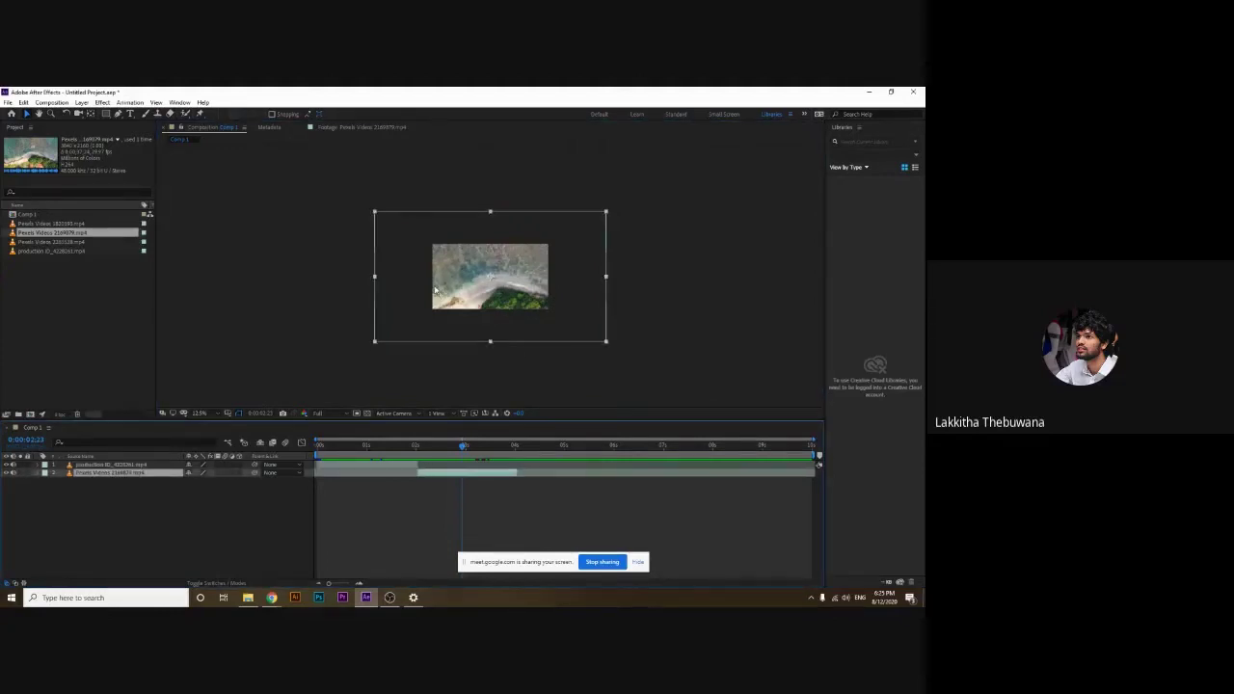
left_click(443, 258)
key("period")
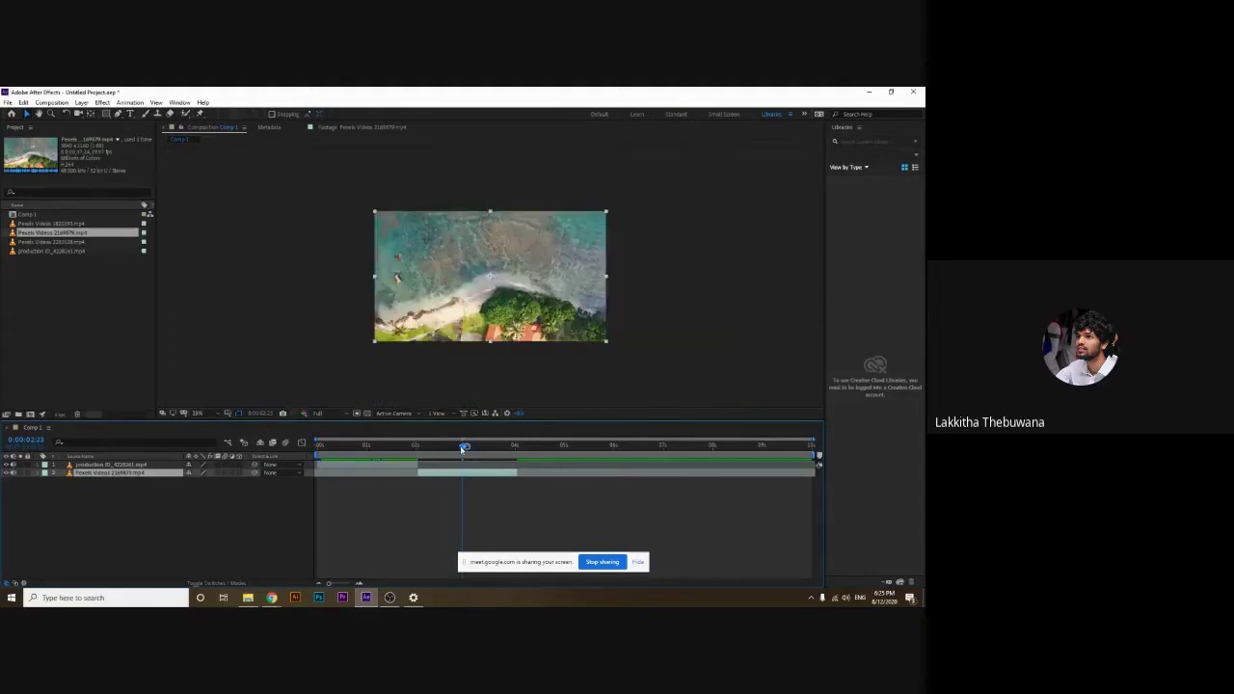
left_click_drag(464, 446, 412, 468)
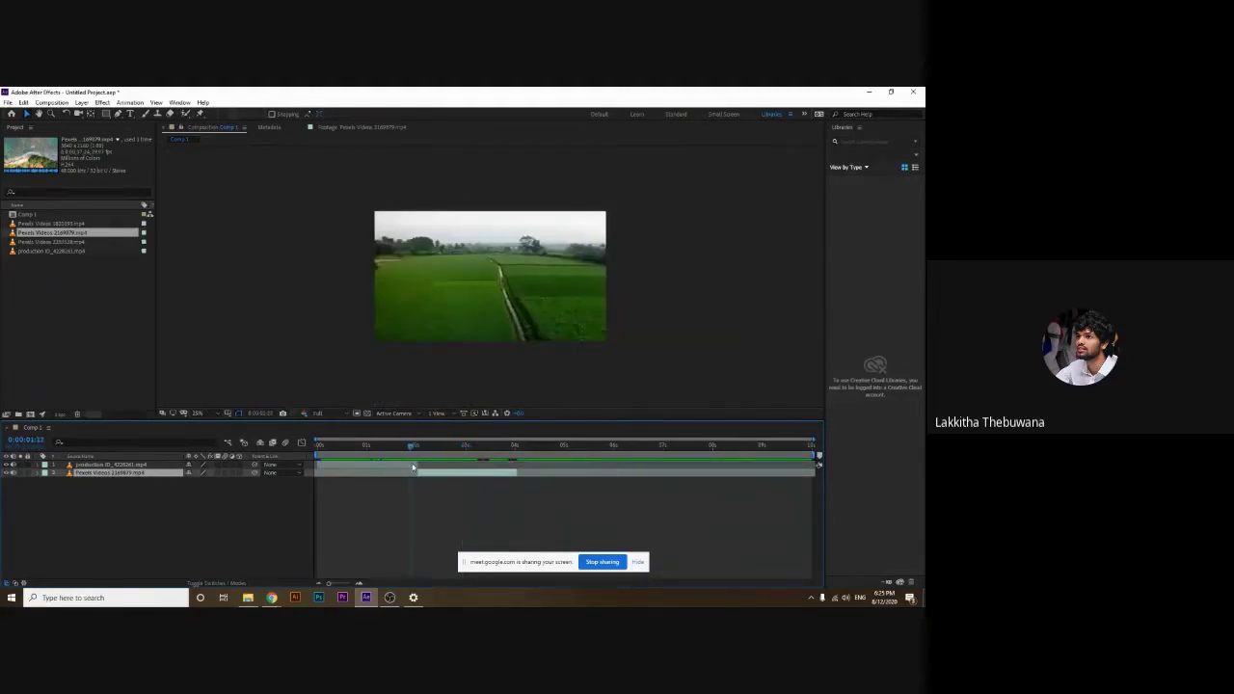
key("space")
key("Home")
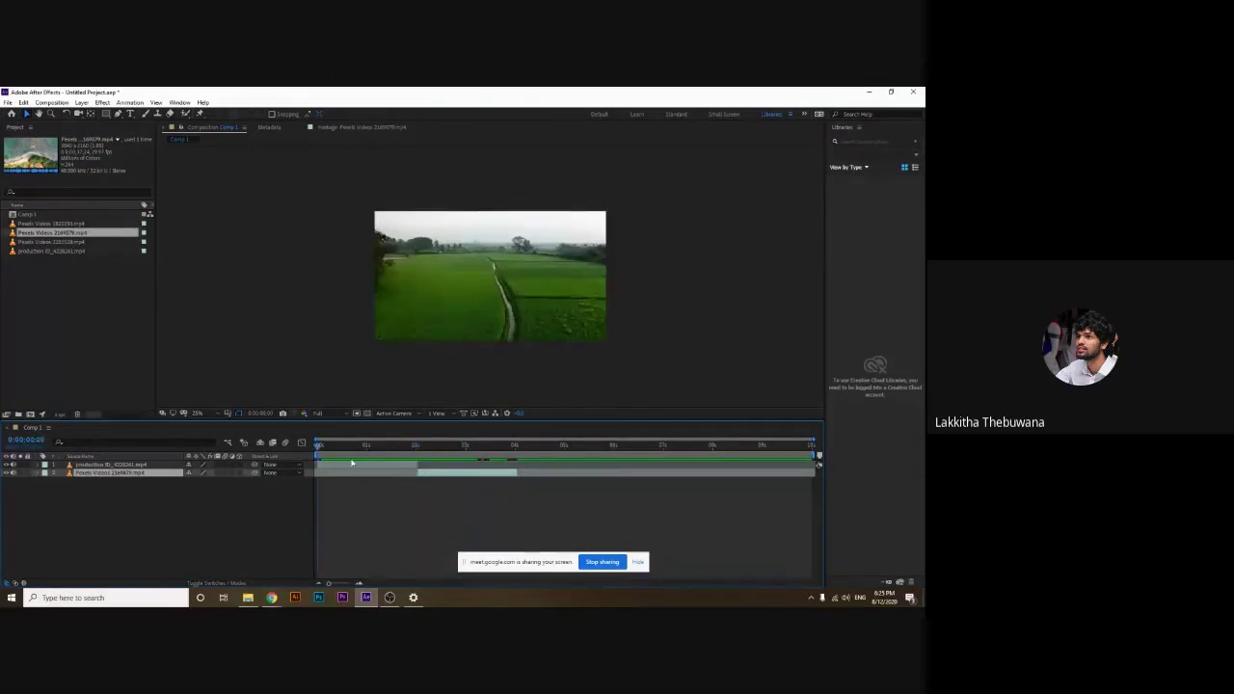
key("space")
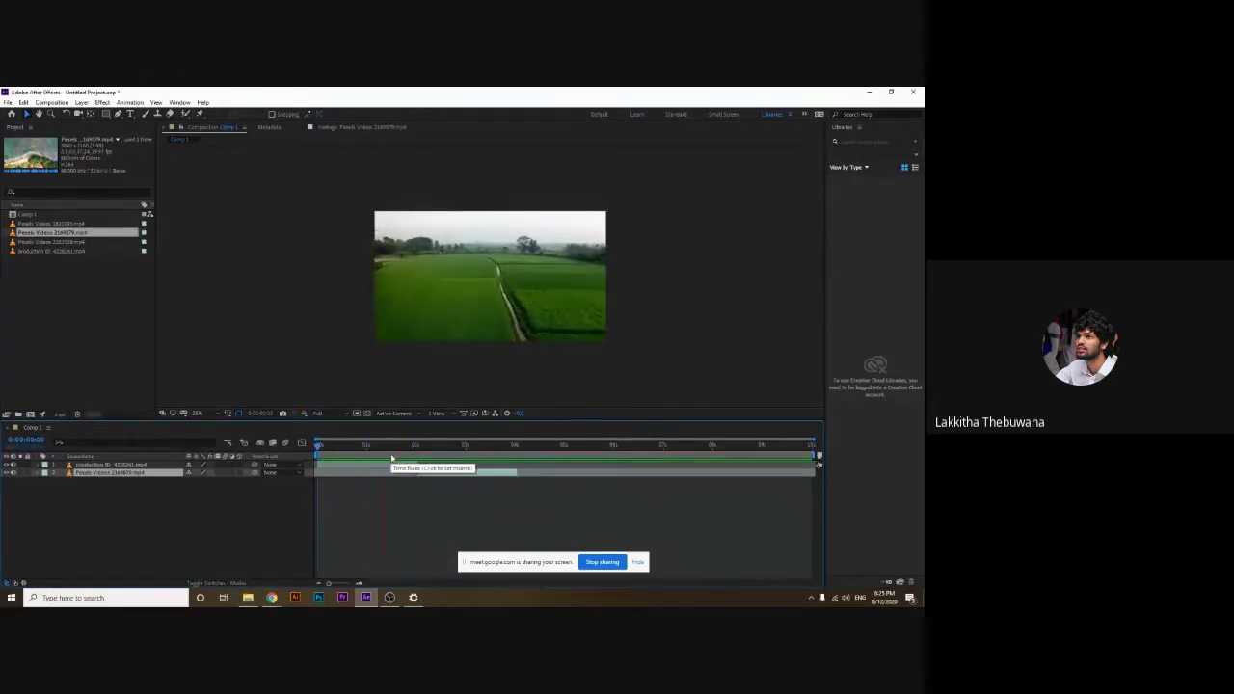
left_click(448, 446)
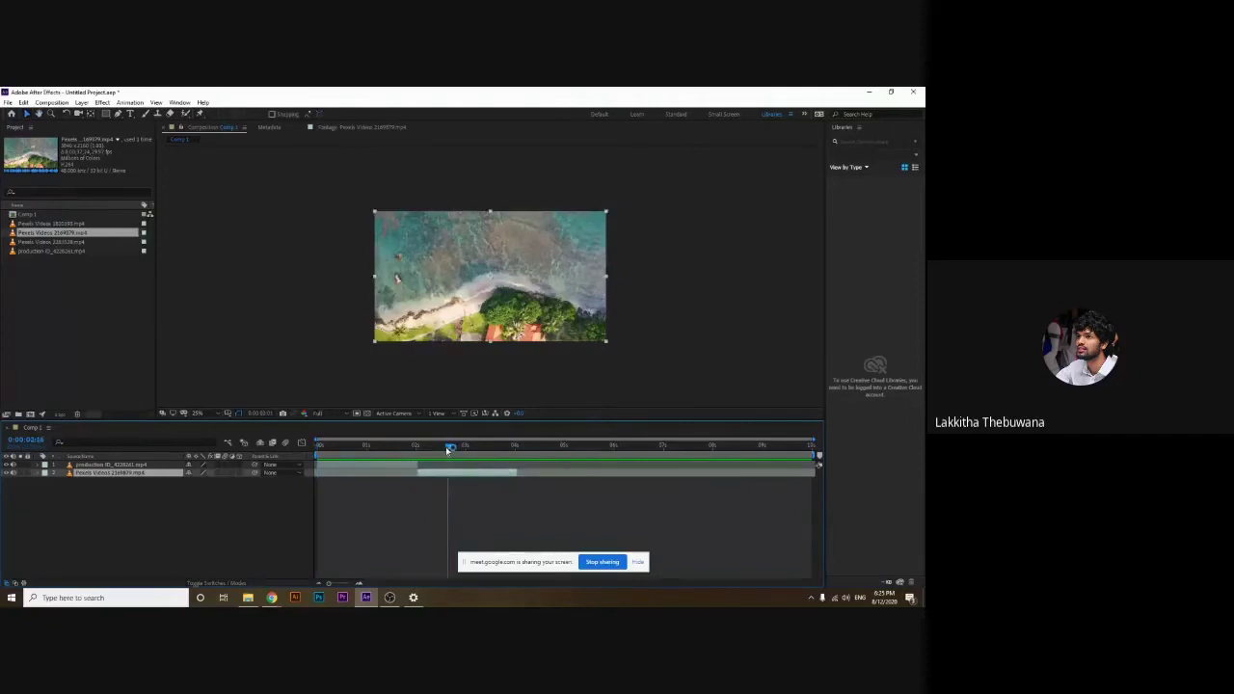
left_click_drag(448, 446, 417, 447)
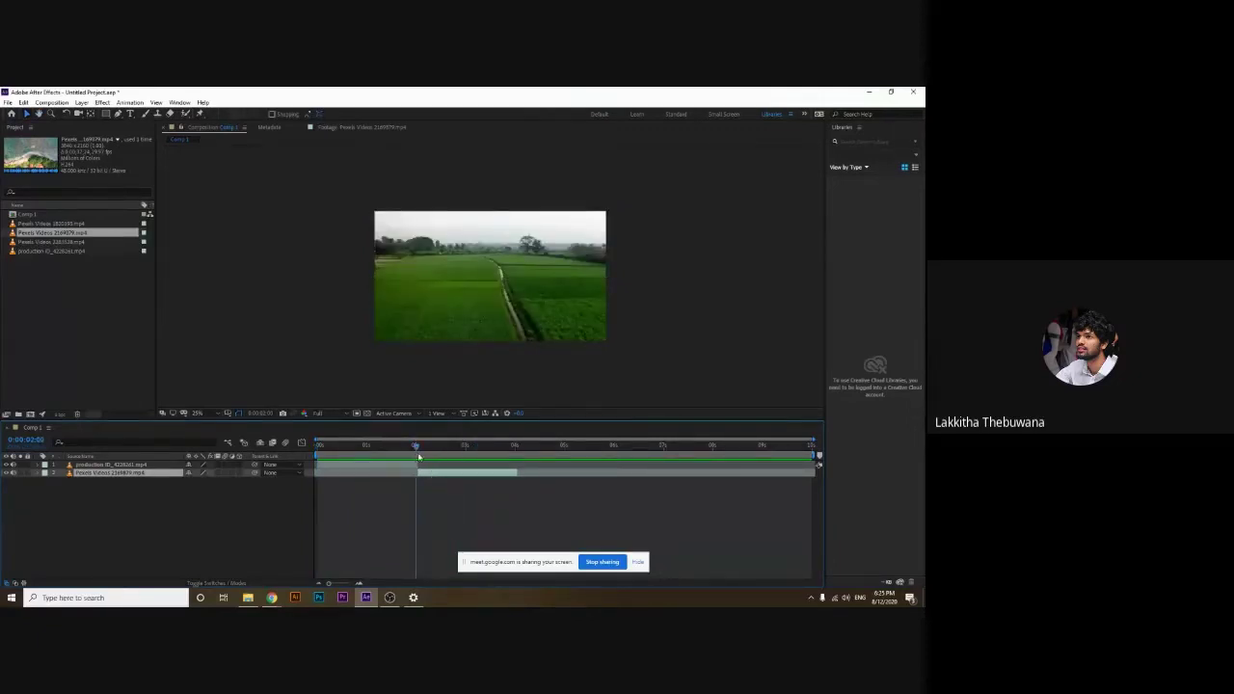
left_click_drag(418, 448, 418, 448)
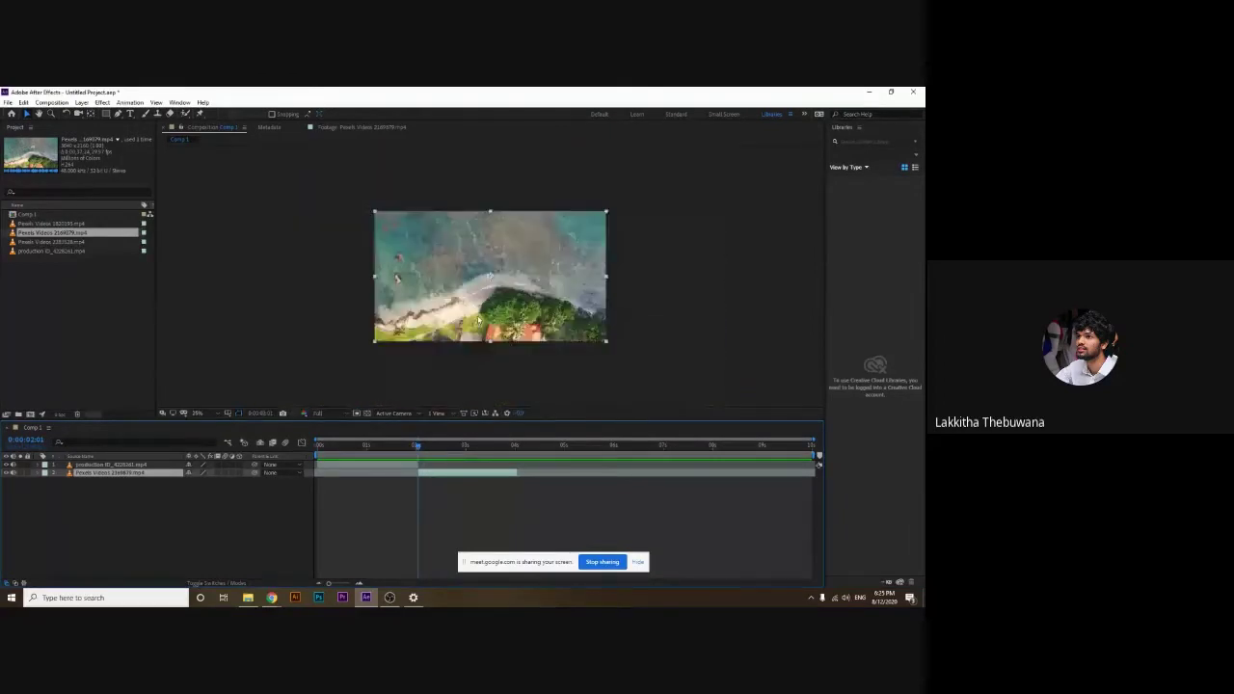
left_click_drag(334, 447, 435, 470)
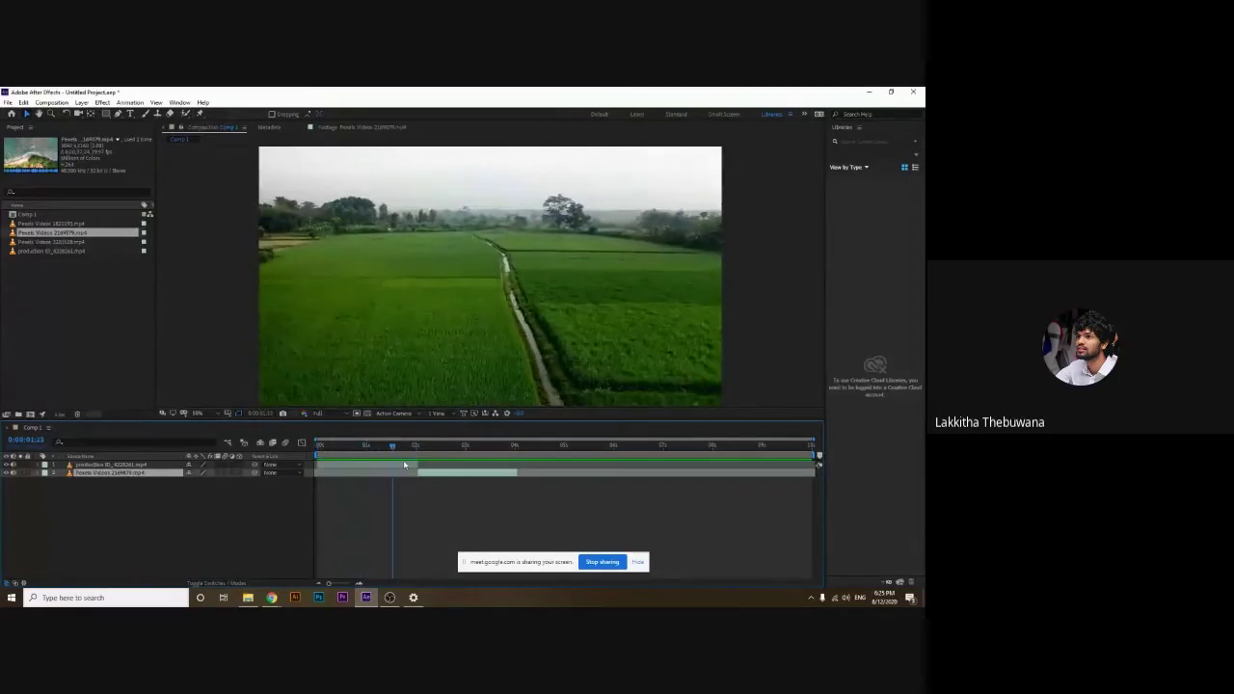
left_click_drag(436, 469, 416, 446)
scroll(402, 295, "down", 2)
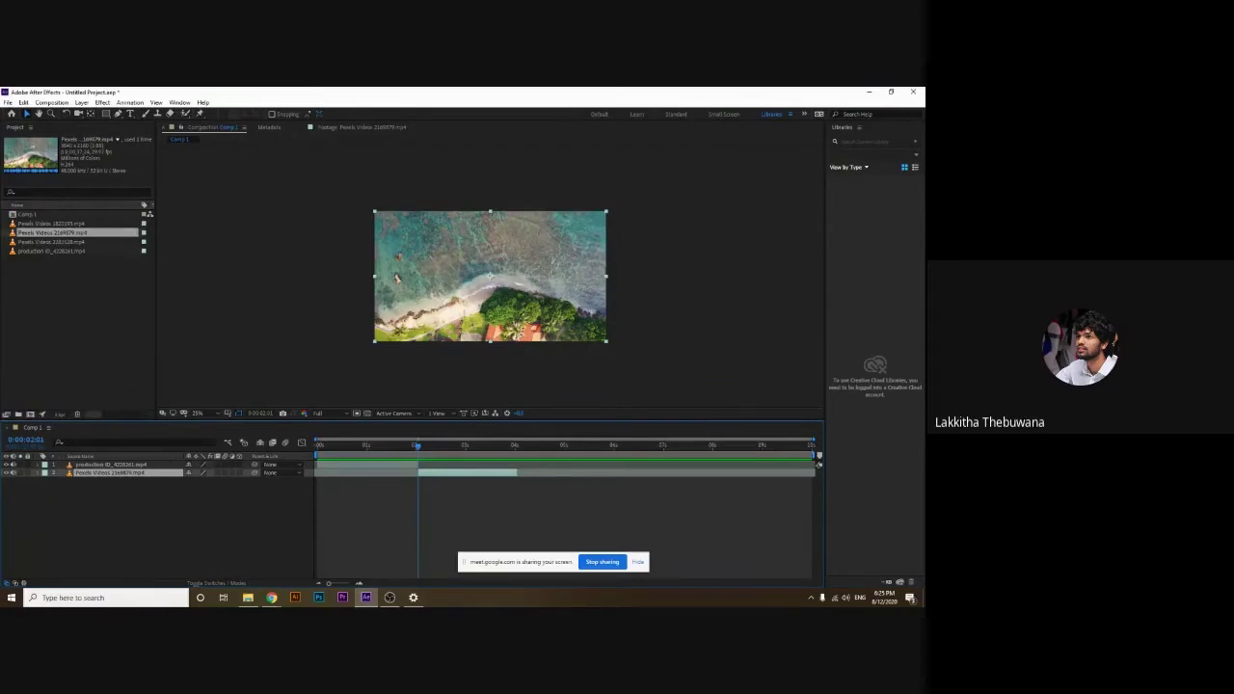
Show layer 2's Transform properties and add a Scale keyframe near the 2-second mark
left_click(38, 474)
left_click(46, 481)
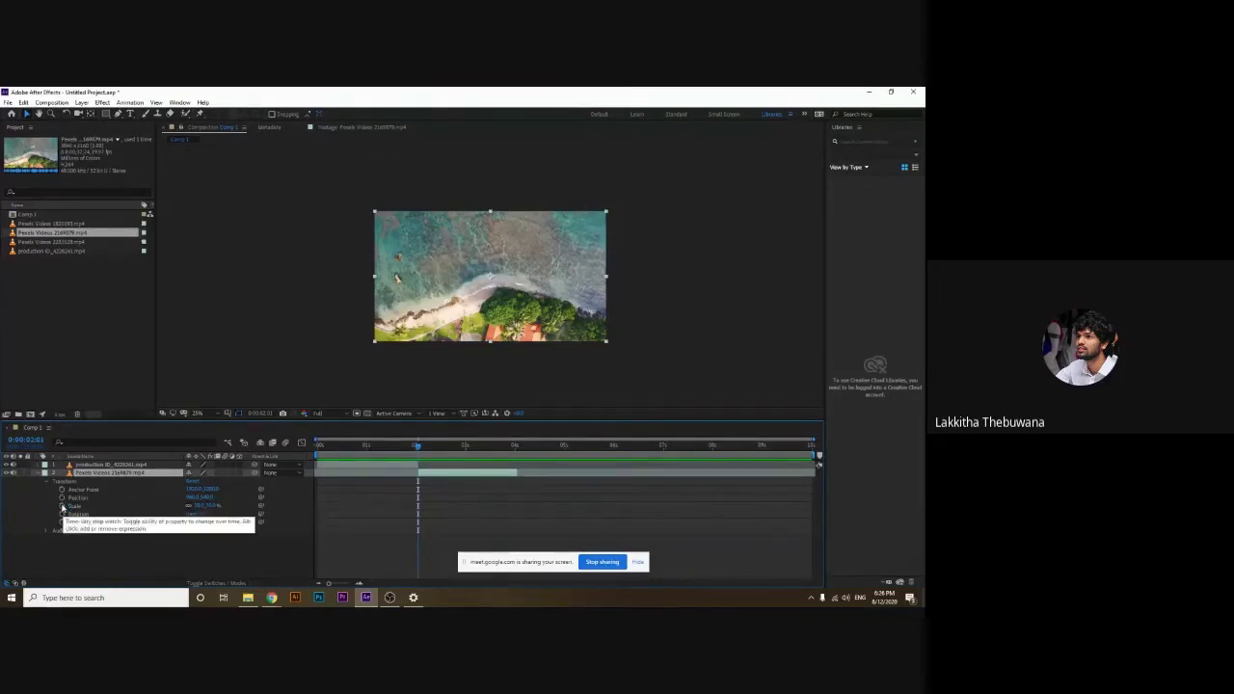
left_click(63, 507)
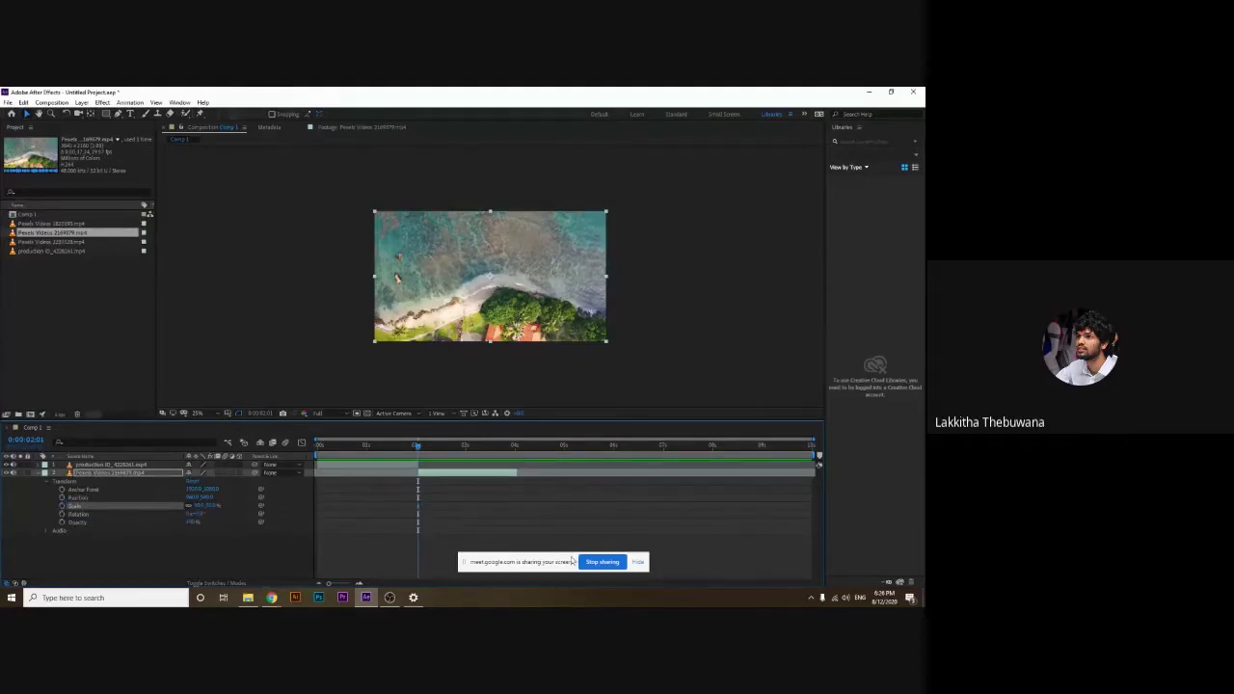
left_click(62, 506)
Add a second Scale keyframe to the beach clip at 3:00
left_click(62, 507)
mouse_move(420, 449)
left_mouse_down()
mouse_move(466, 467)
mouse_move(417, 445)
left_mouse_up()
left_click_drag(416, 509, 464, 507)
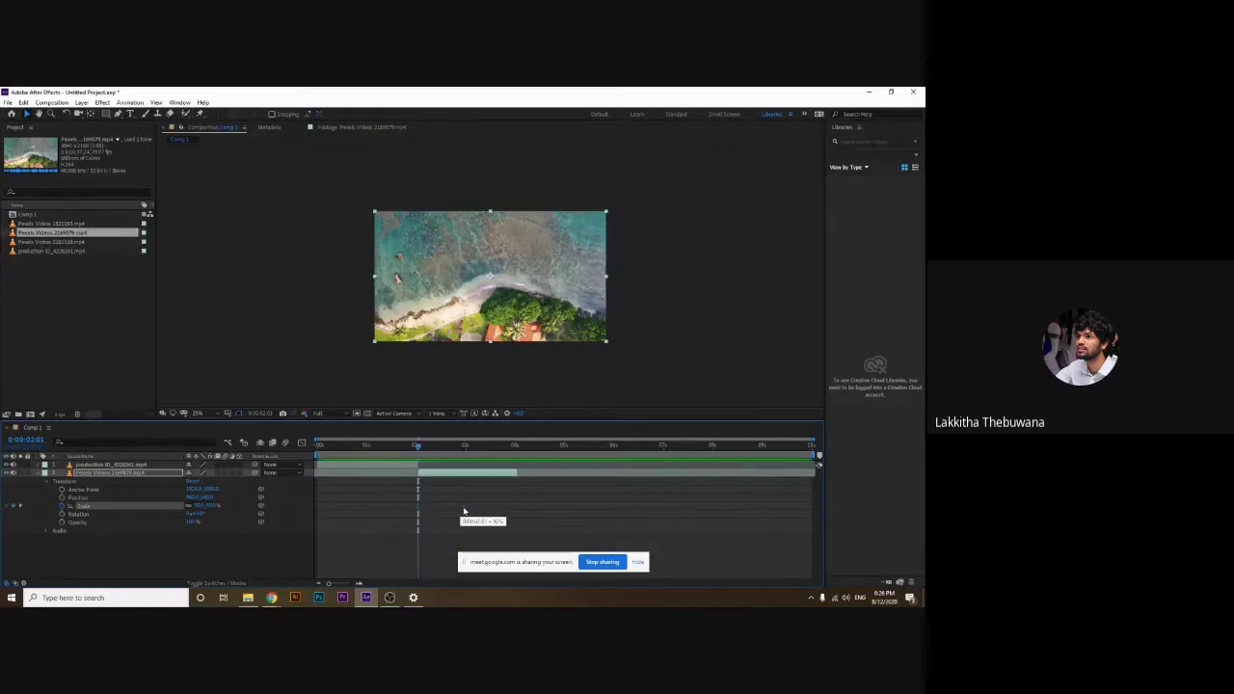
left_click(465, 446)
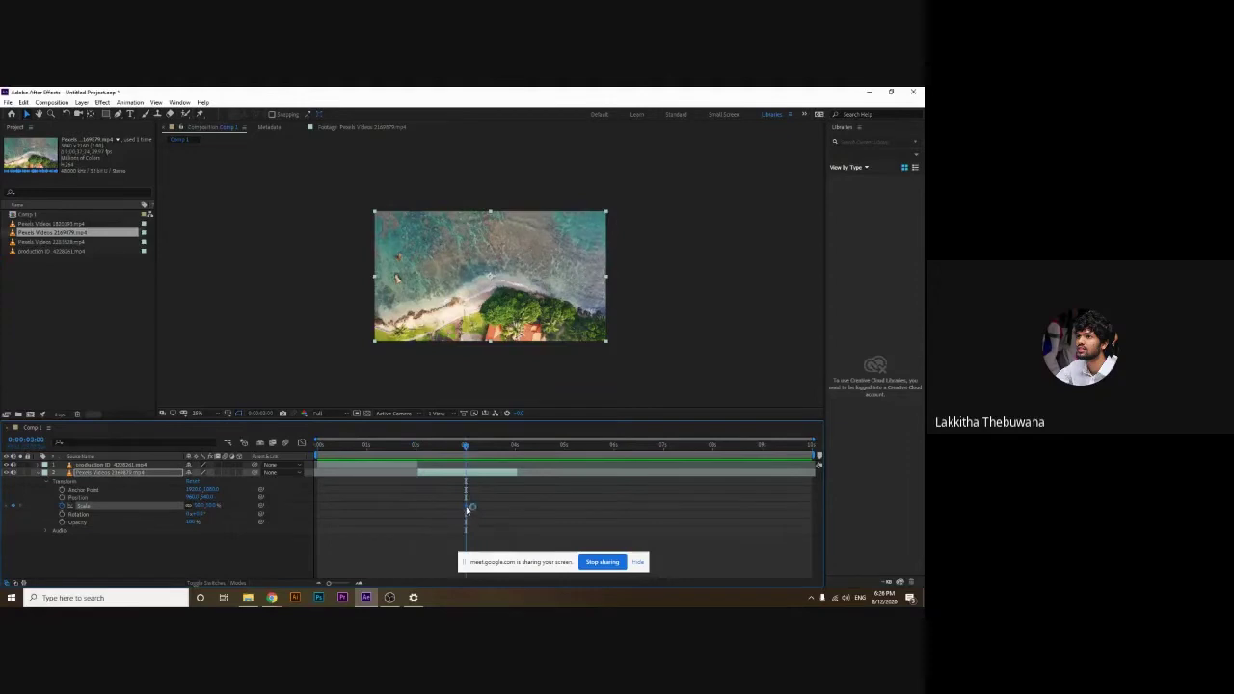
At 2:01, raise the beach clip's Scale so it starts enlarged and shrinks by 3:00
left_click_drag(466, 446, 420, 456)
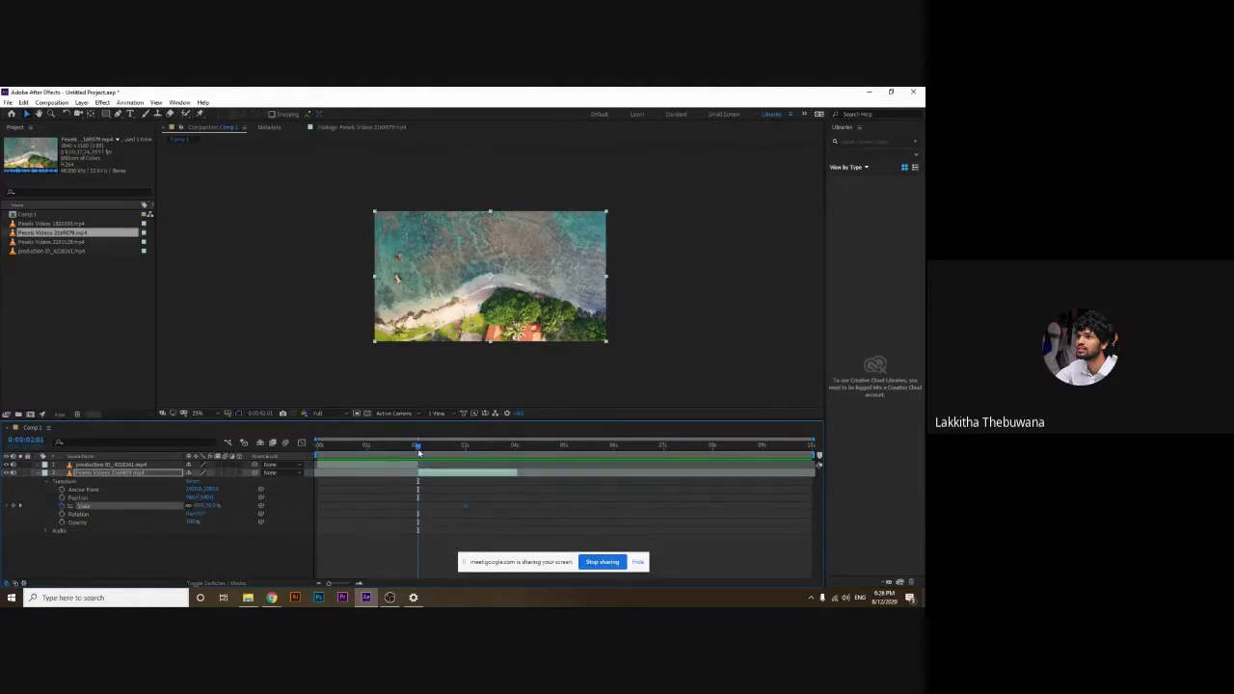
left_click_drag(418, 450, 428, 479)
left_click_drag(422, 451, 418, 450)
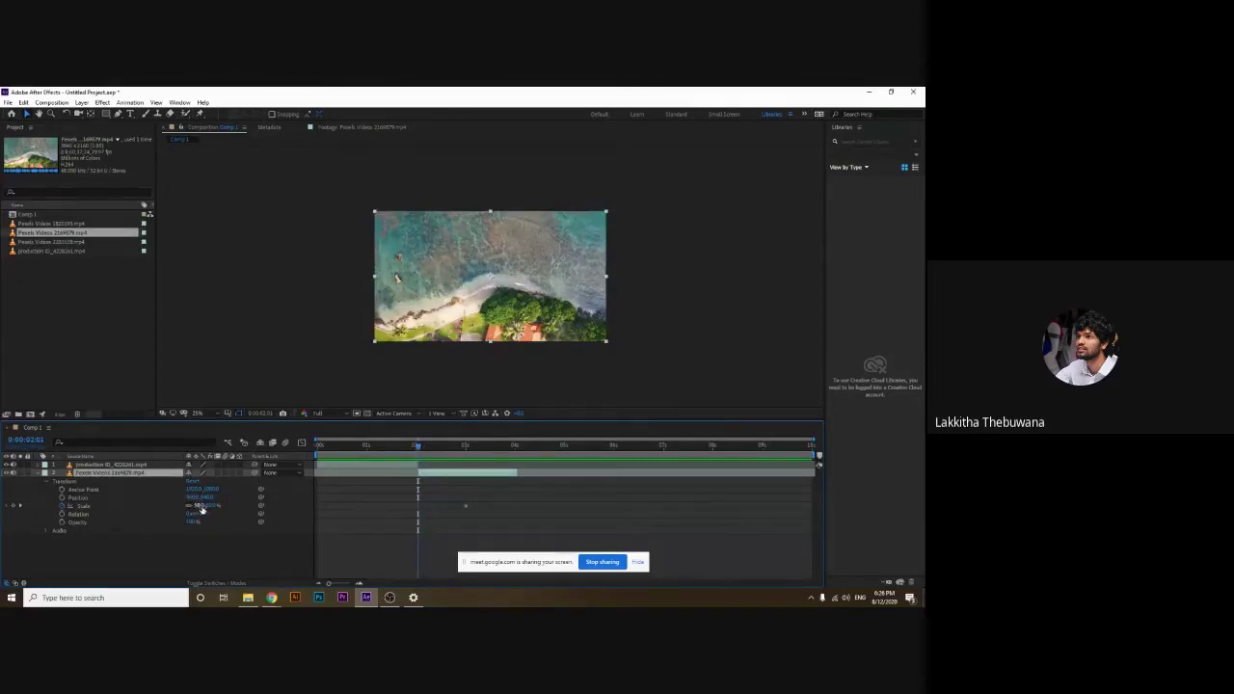
left_click_drag(200, 508, 200, 511)
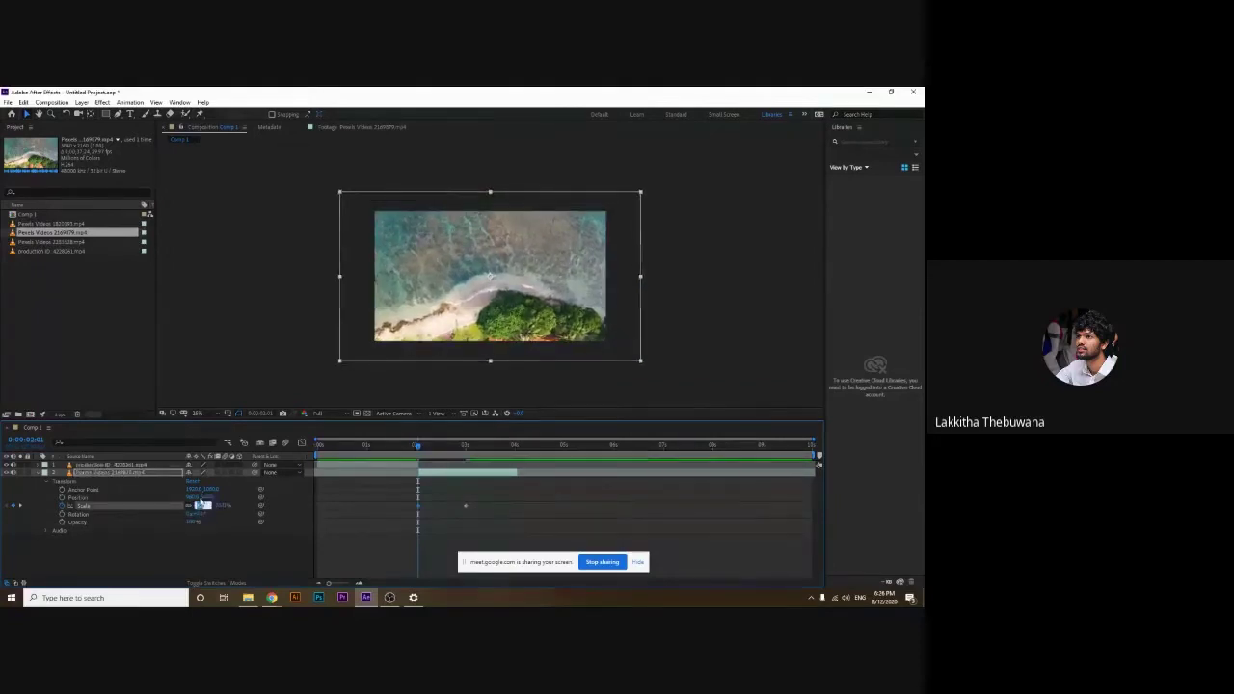
left_click_drag(200, 505, 200, 502)
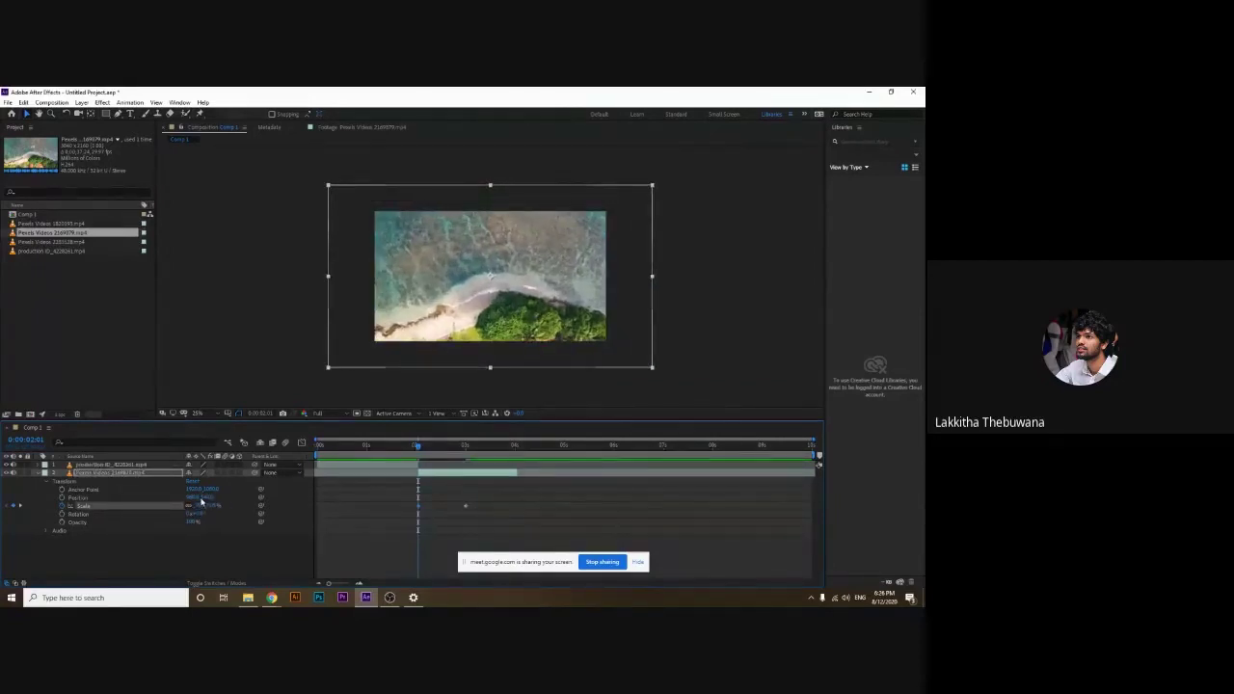
mouse_move(418, 449)
left_mouse_down()
mouse_move(461, 451)
mouse_move(413, 449)
left_mouse_up()
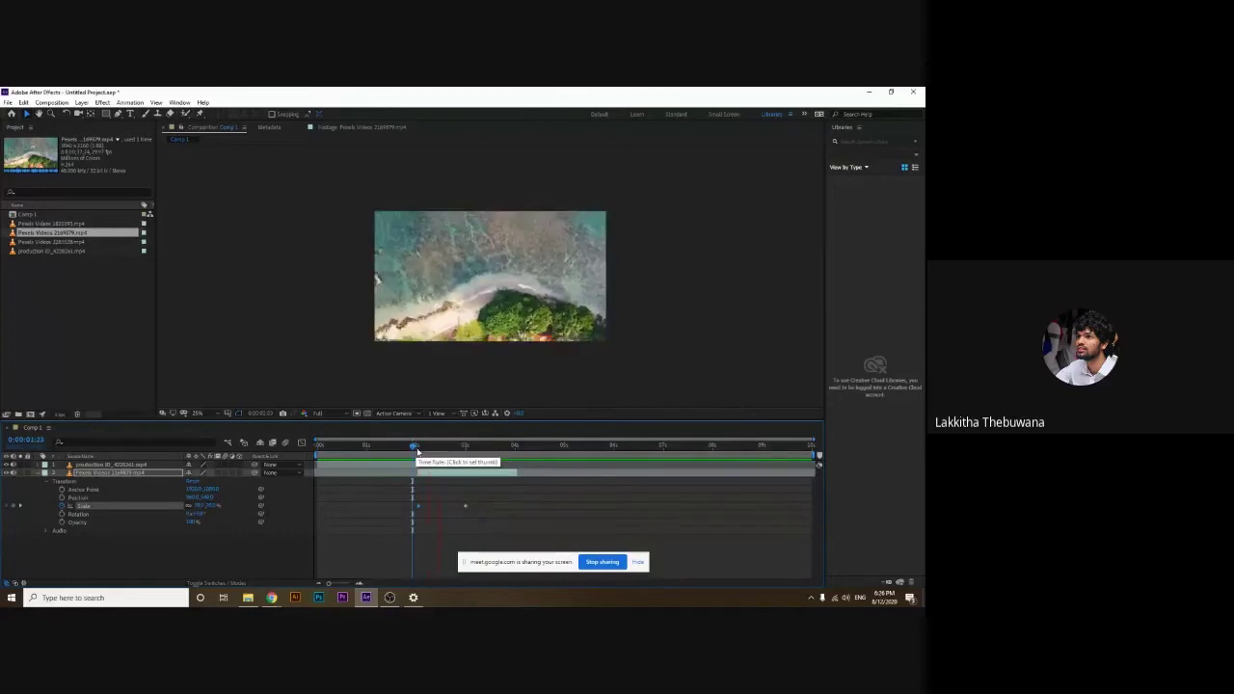
Drag the ending Scale keyframe later so the zoom-out lasts until around 4 seconds
left_click_drag(412, 449, 468, 449)
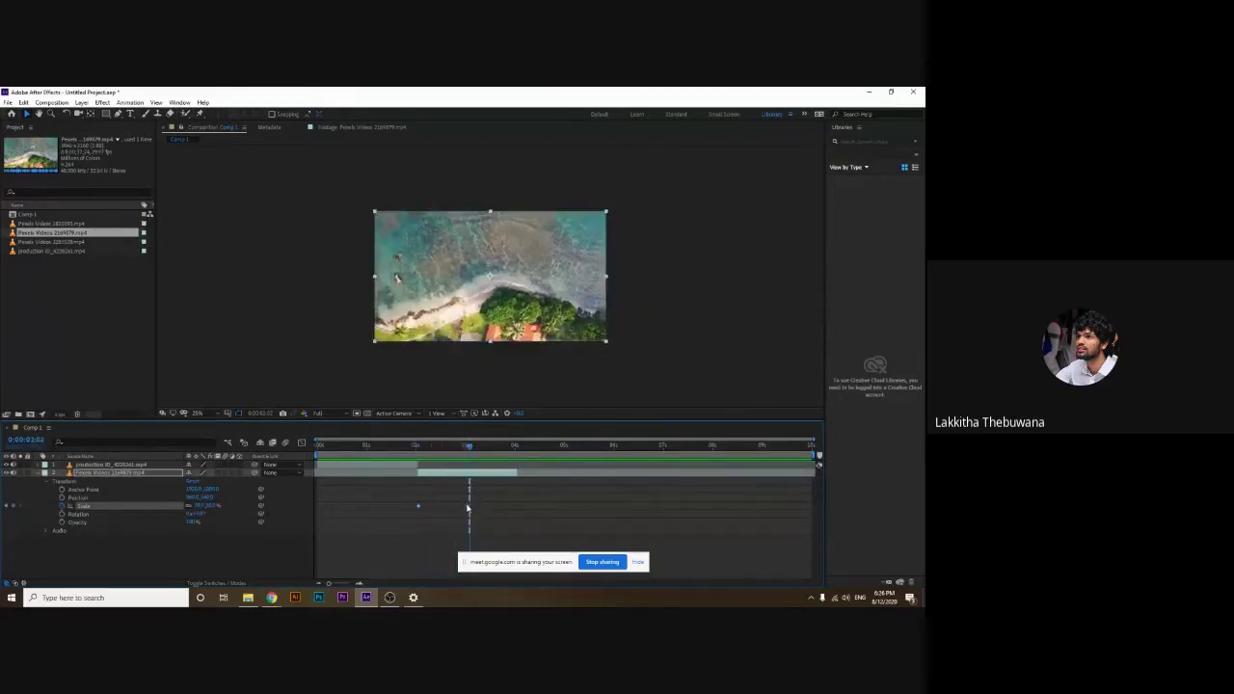
left_click_drag(469, 506, 517, 506)
left_click(401, 450)
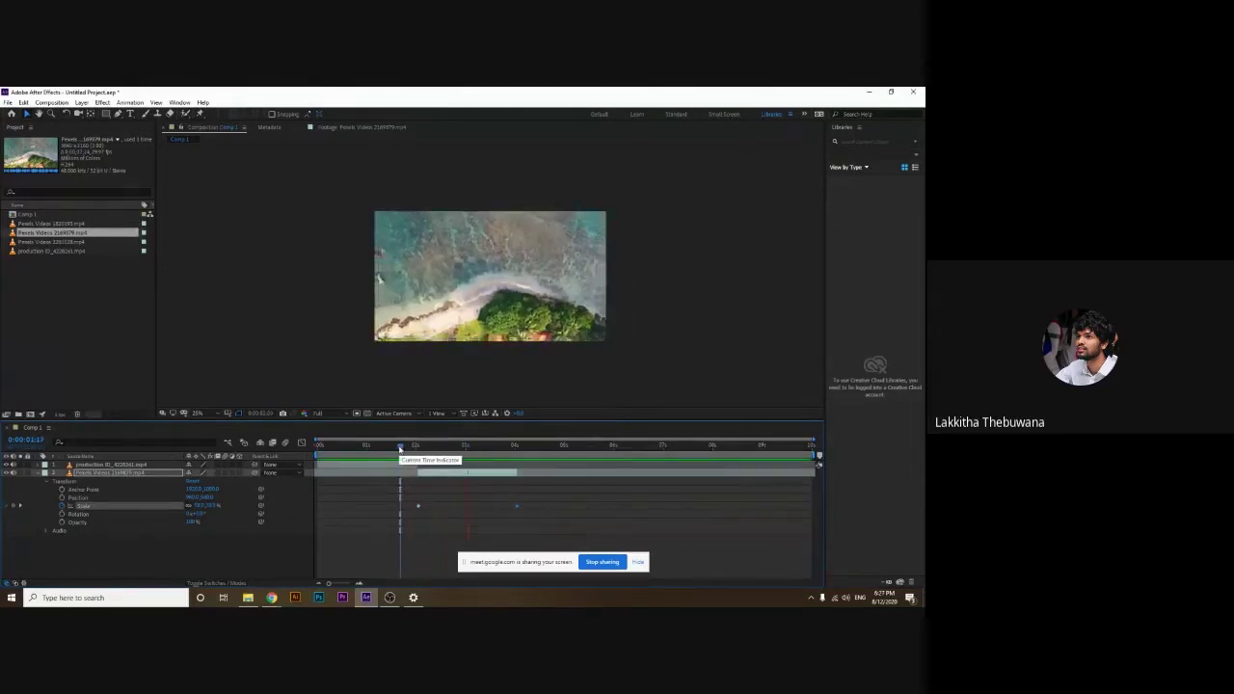
left_click_drag(408, 448, 319, 448)
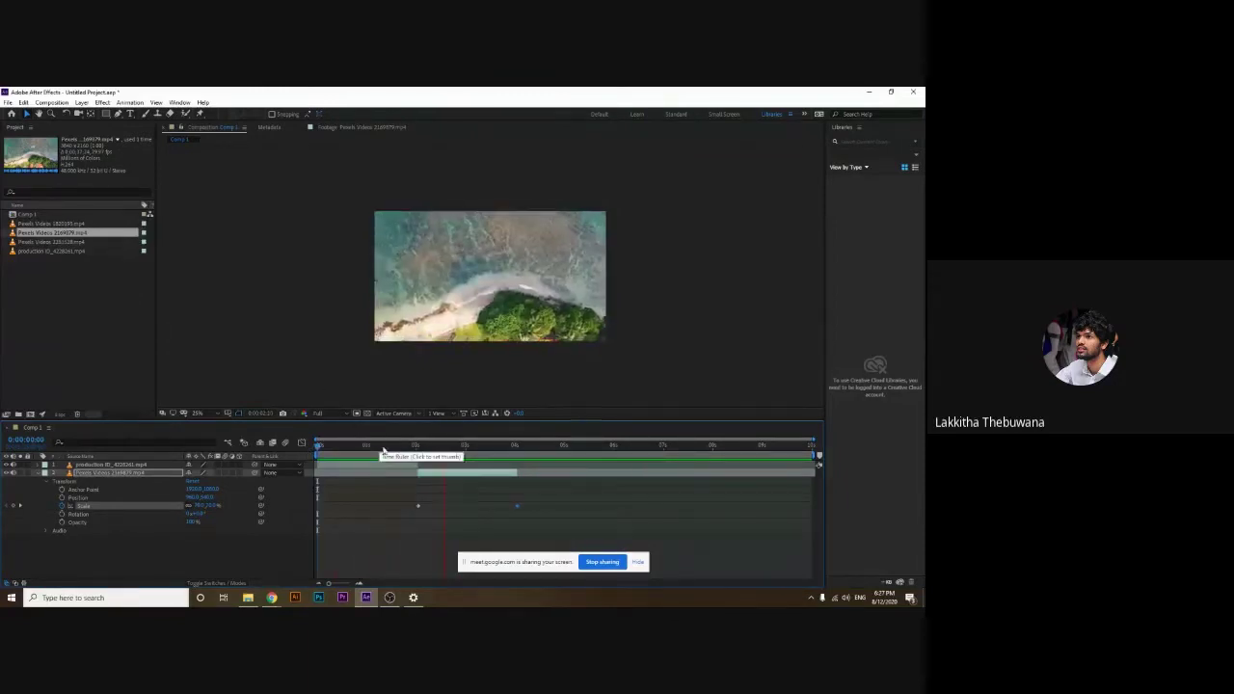
left_click(501, 446)
left_click_drag(501, 446, 417, 461)
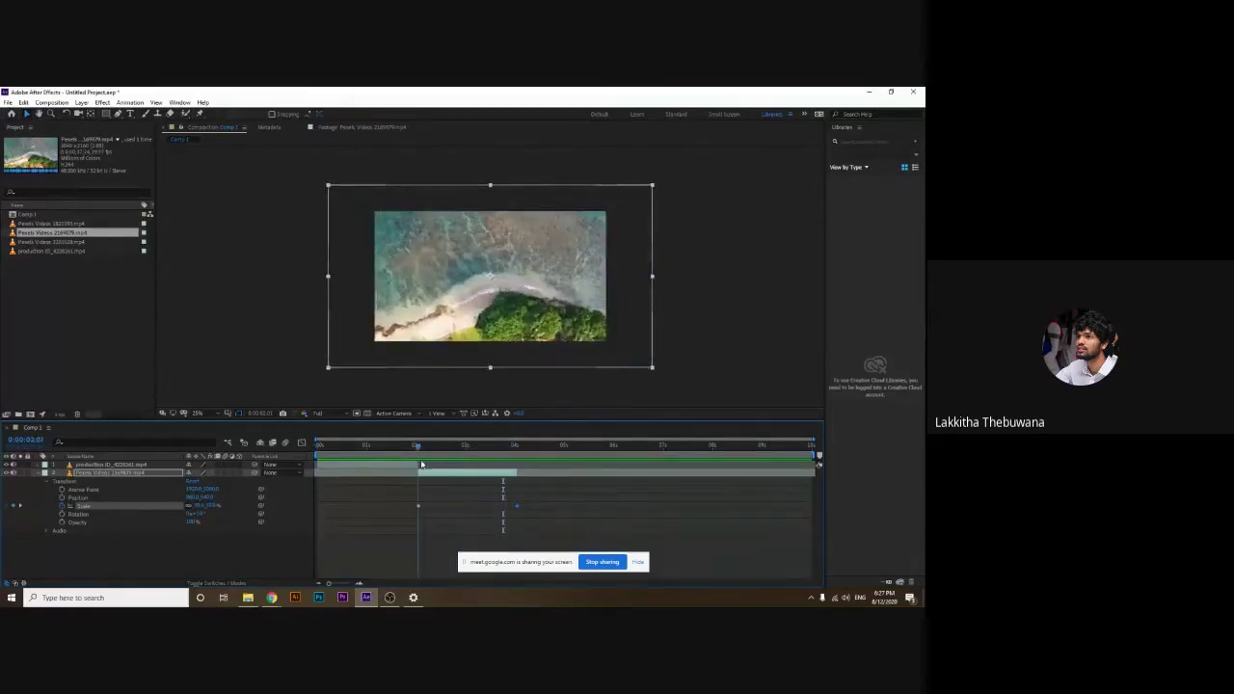
Enter a slightly smaller starting Scale value and scrub across the cut to check the zoom
left_click(199, 505)
key("Return")
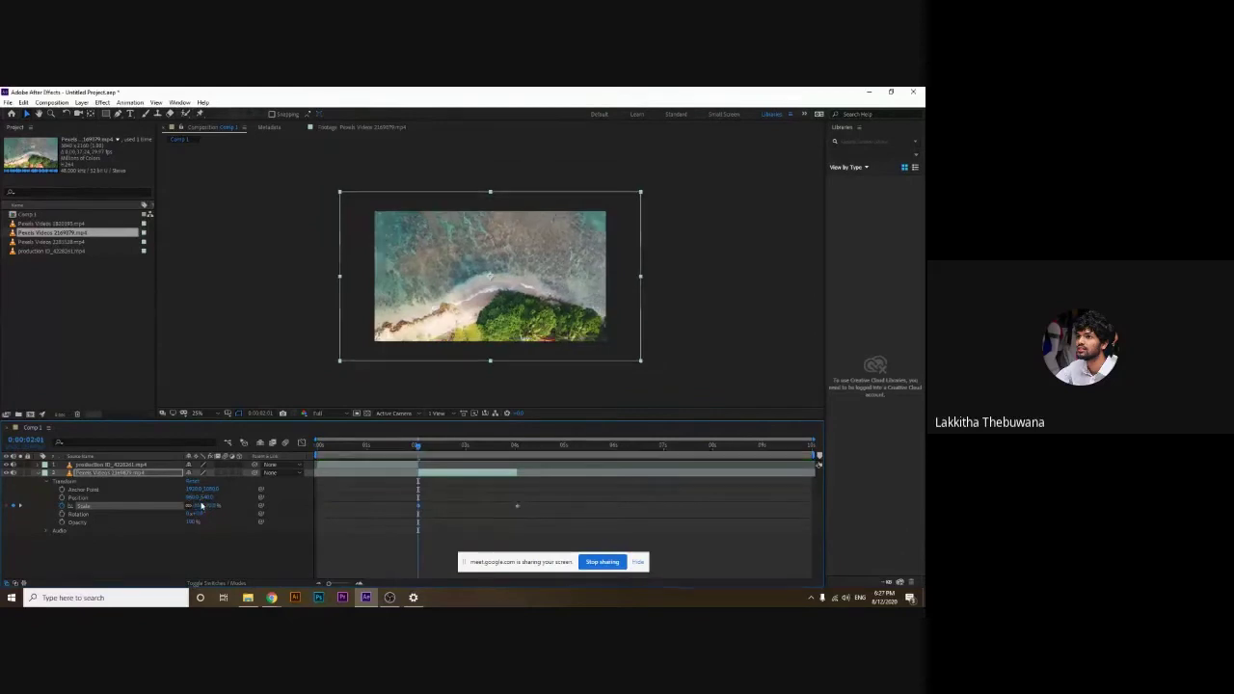
left_click_drag(421, 450, 413, 447)
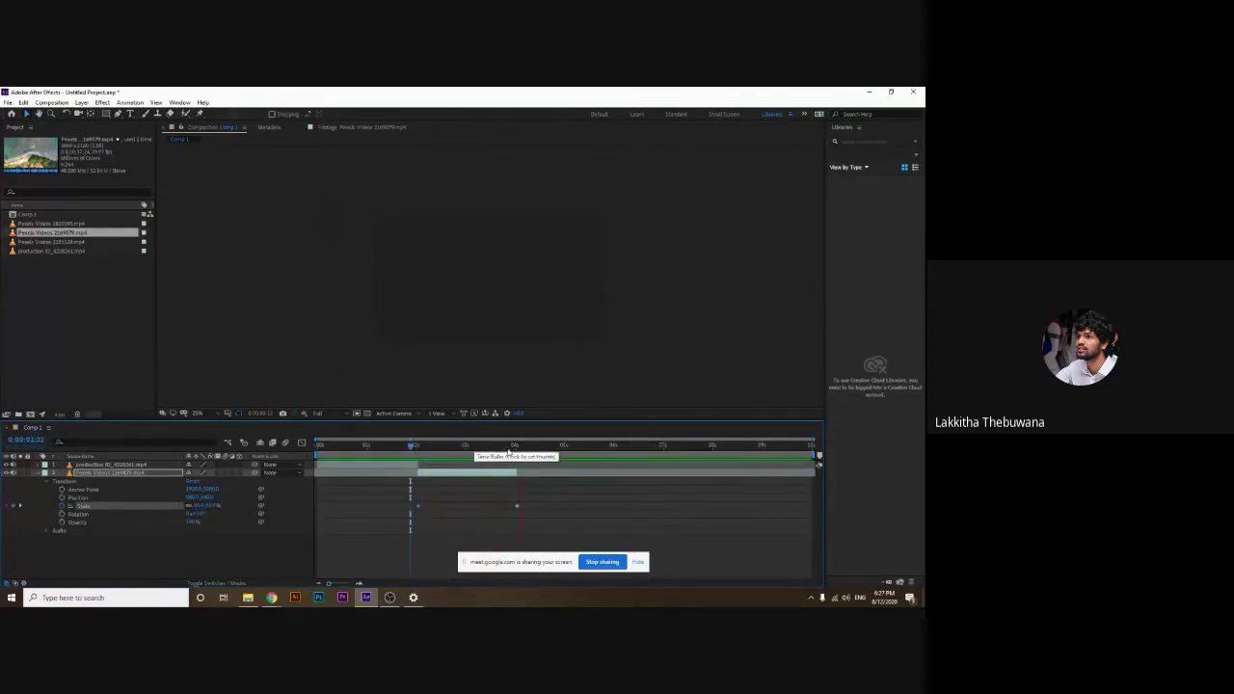
left_click_drag(417, 447, 314, 449)
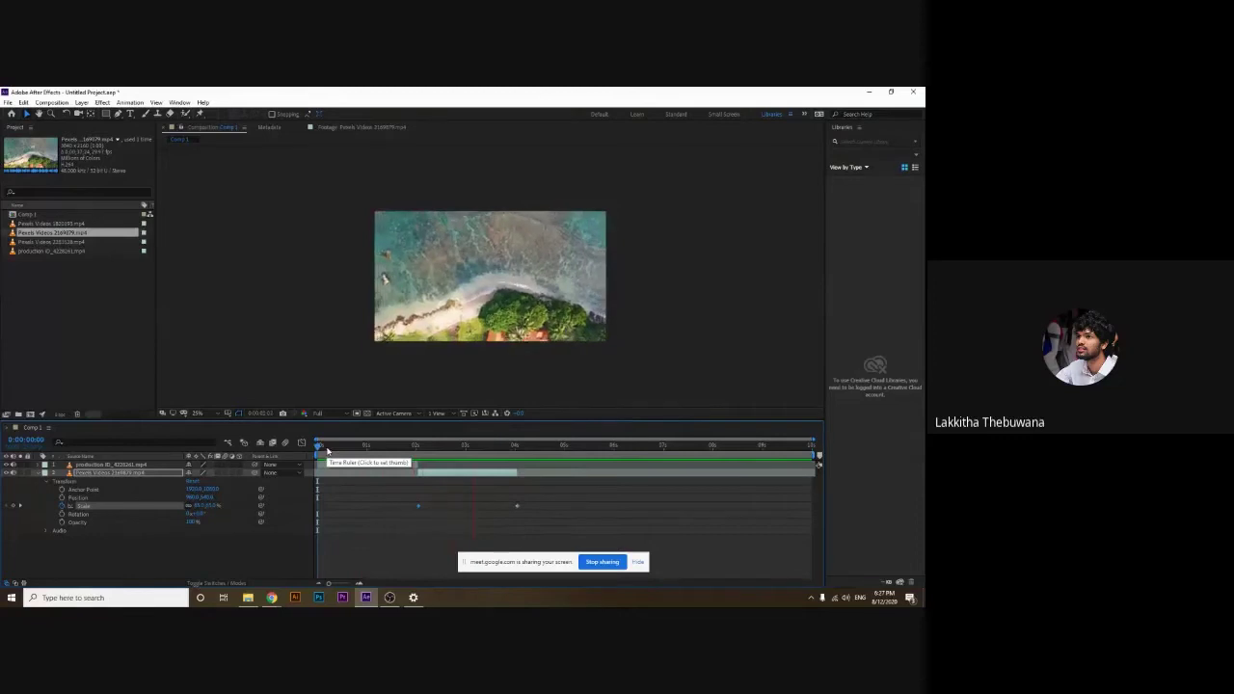
key("space")
left_click_drag(414, 446, 505, 456)
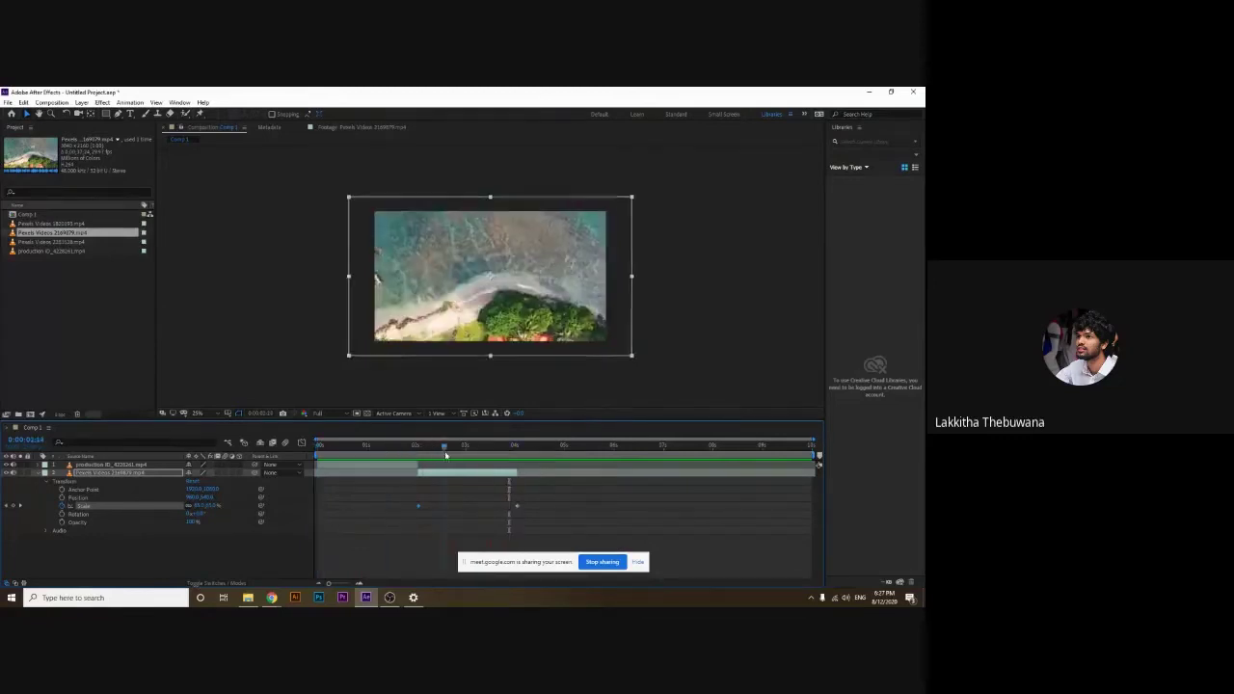
key("k")
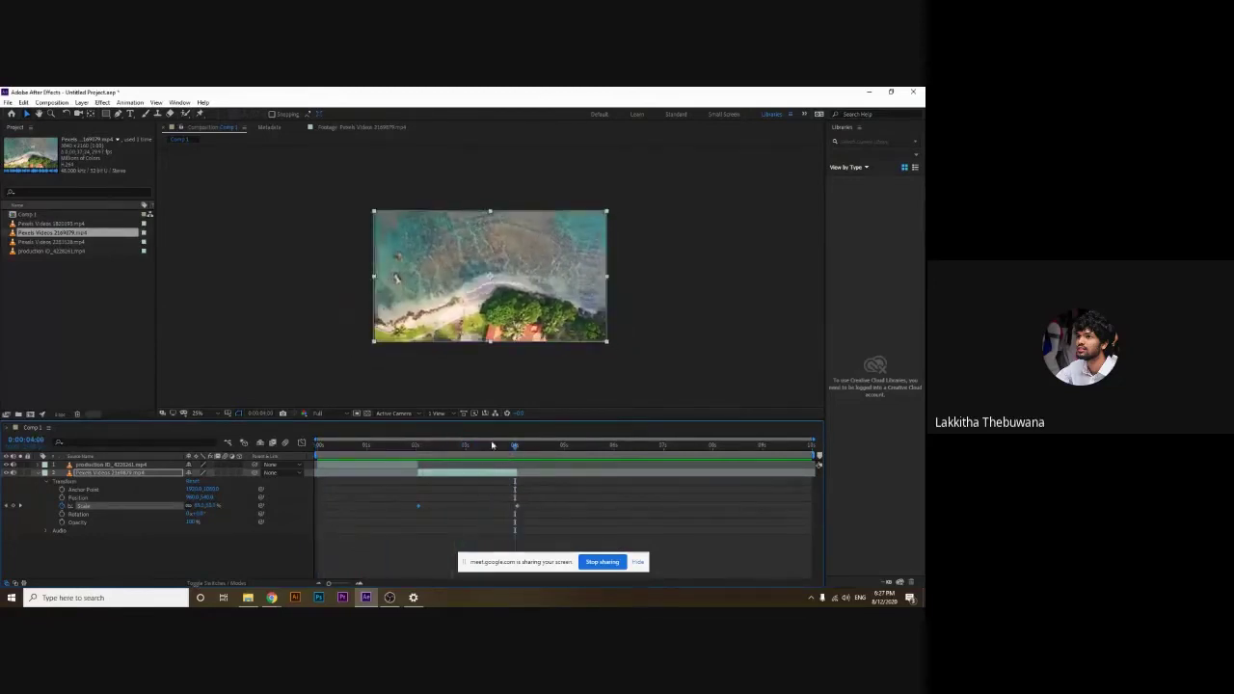
left_click_drag(491, 445, 389, 449)
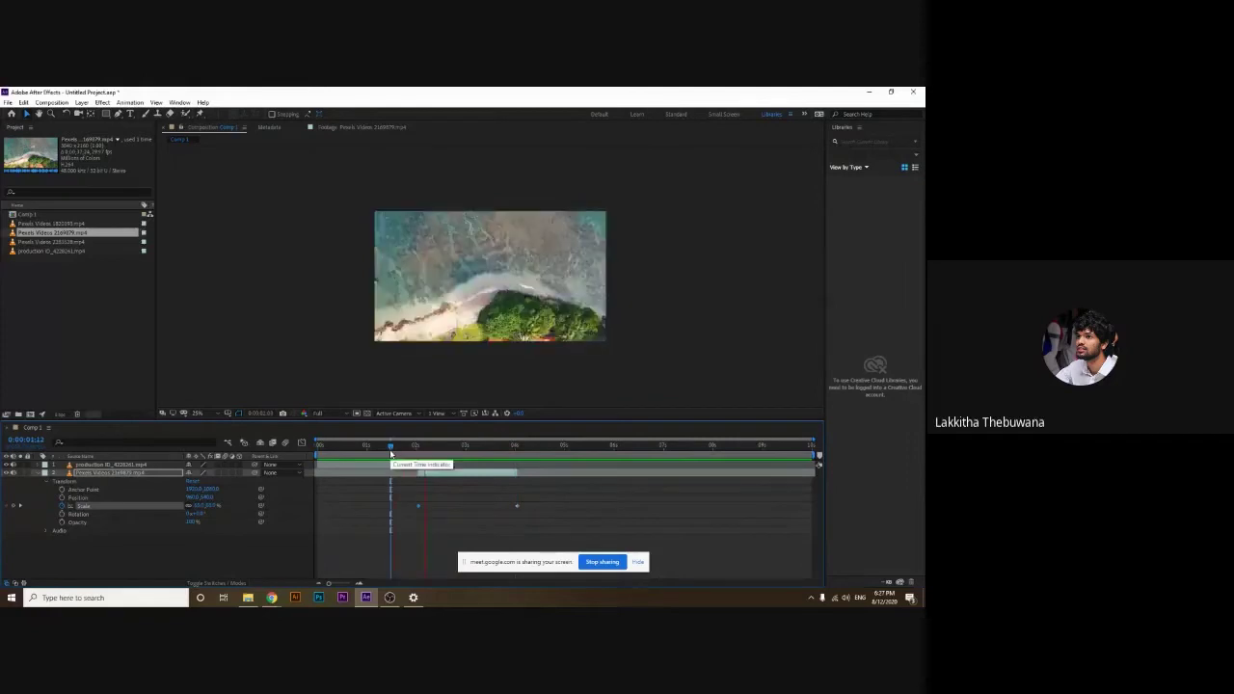
left_click_drag(48, 241, 35, 469)
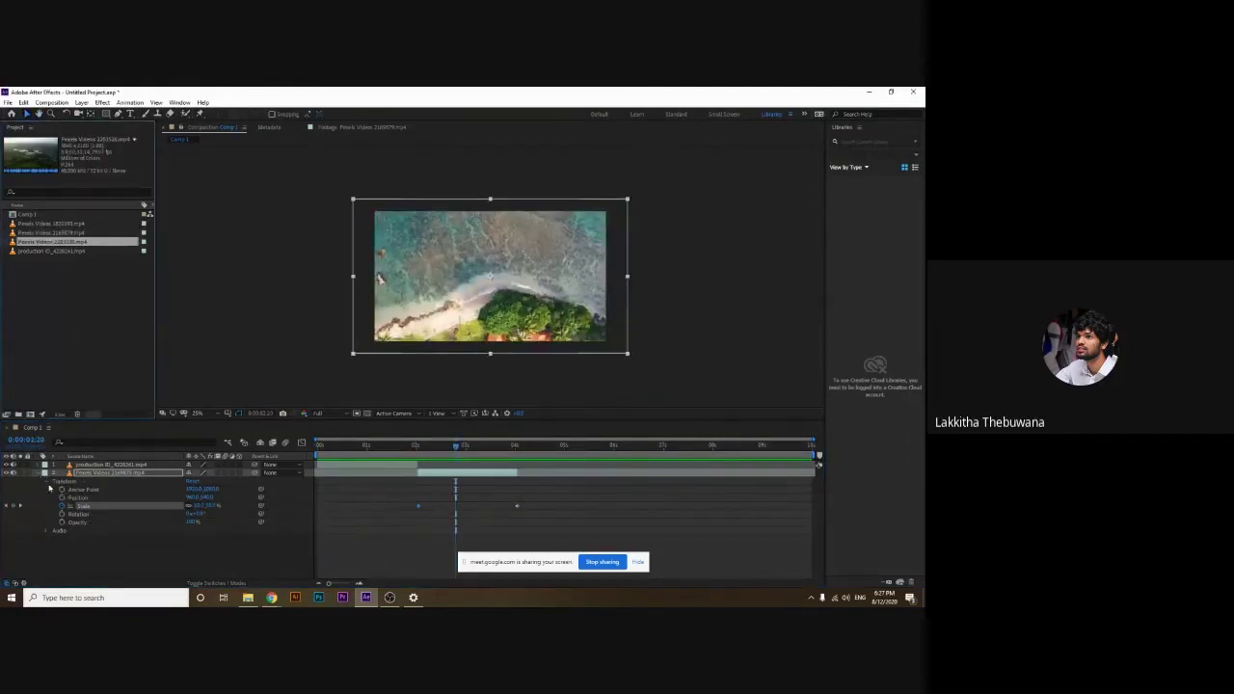
Collapse layer 2's Transform properties and property list
left_click(46, 481)
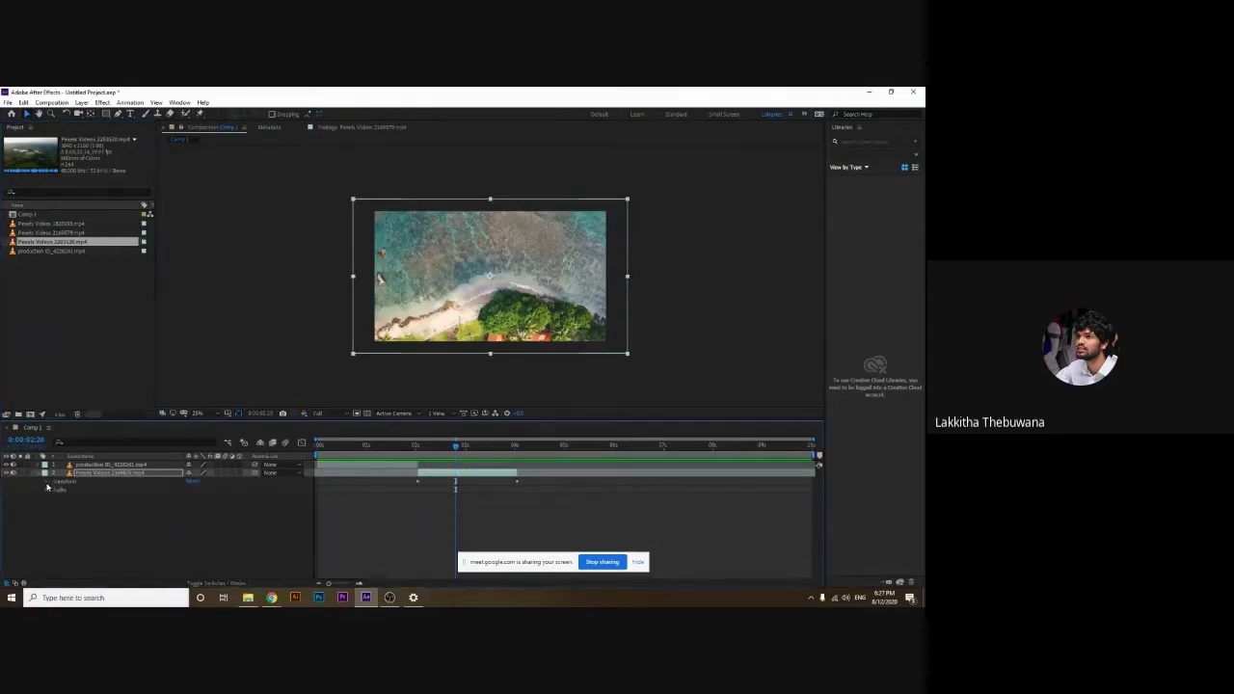
left_click(45, 481)
left_click(43, 480)
left_click(40, 473)
Trim Pexels Videos 2283526.mp4 with In and Out points and add it to Comp 1
left_click(43, 241)
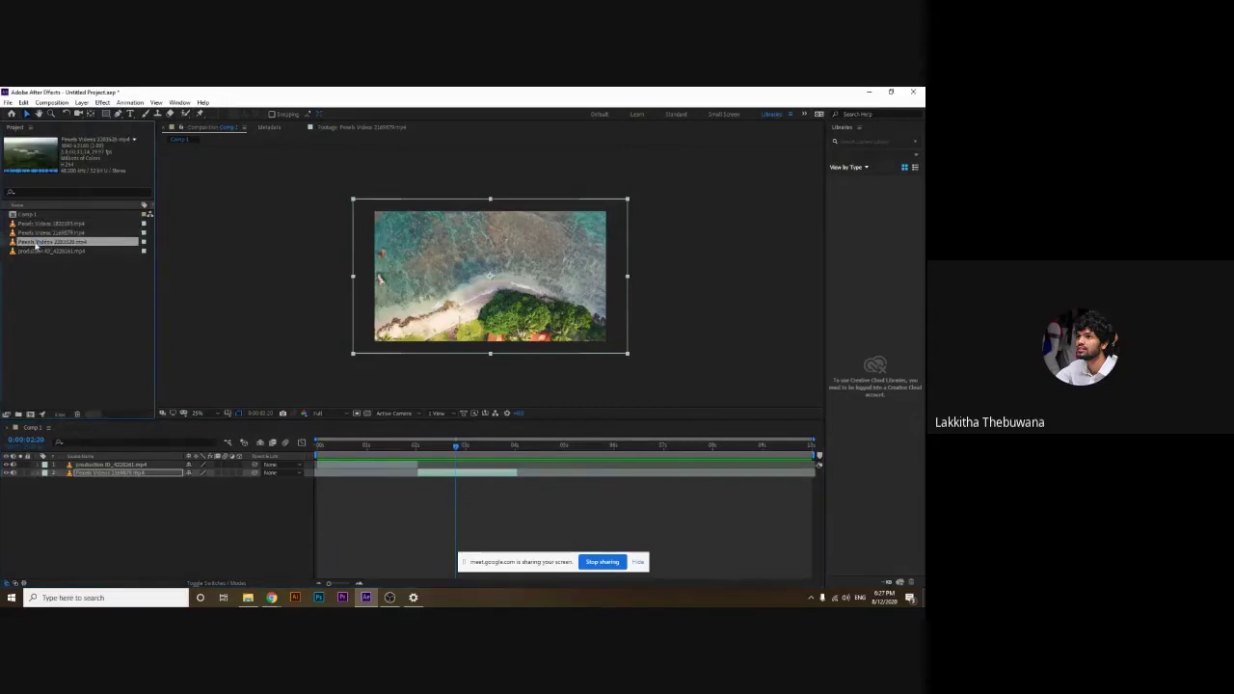
double_click(42, 241)
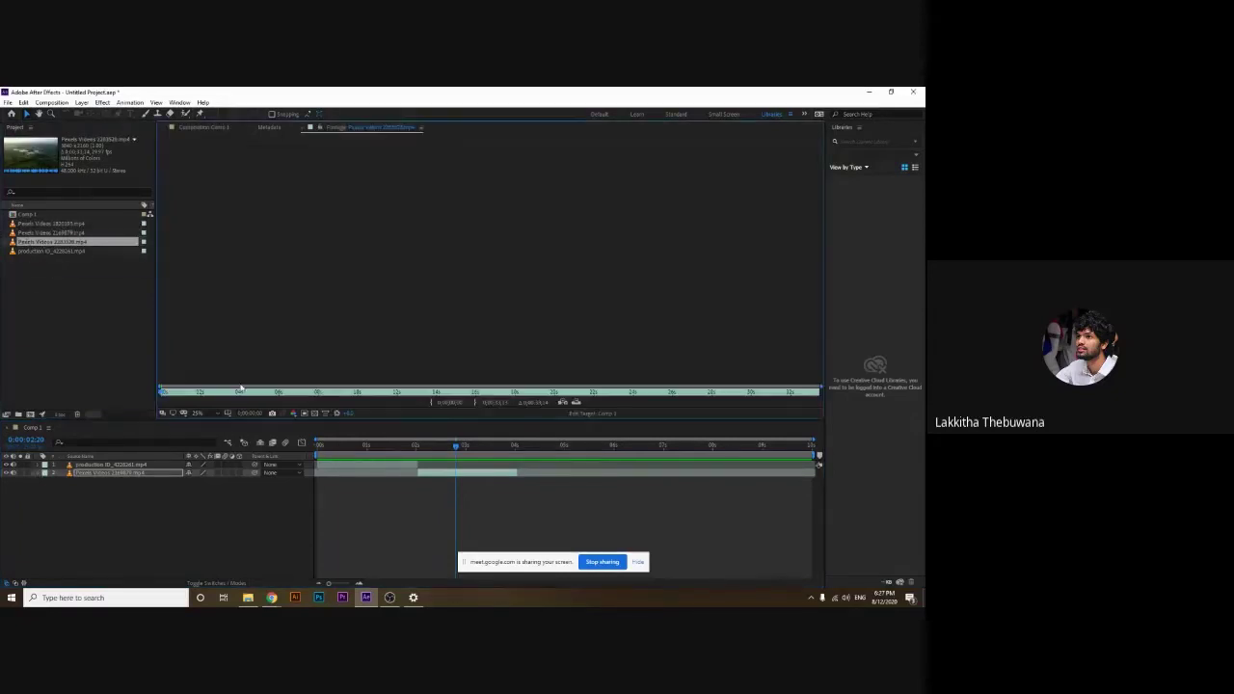
left_click_drag(197, 394, 356, 392)
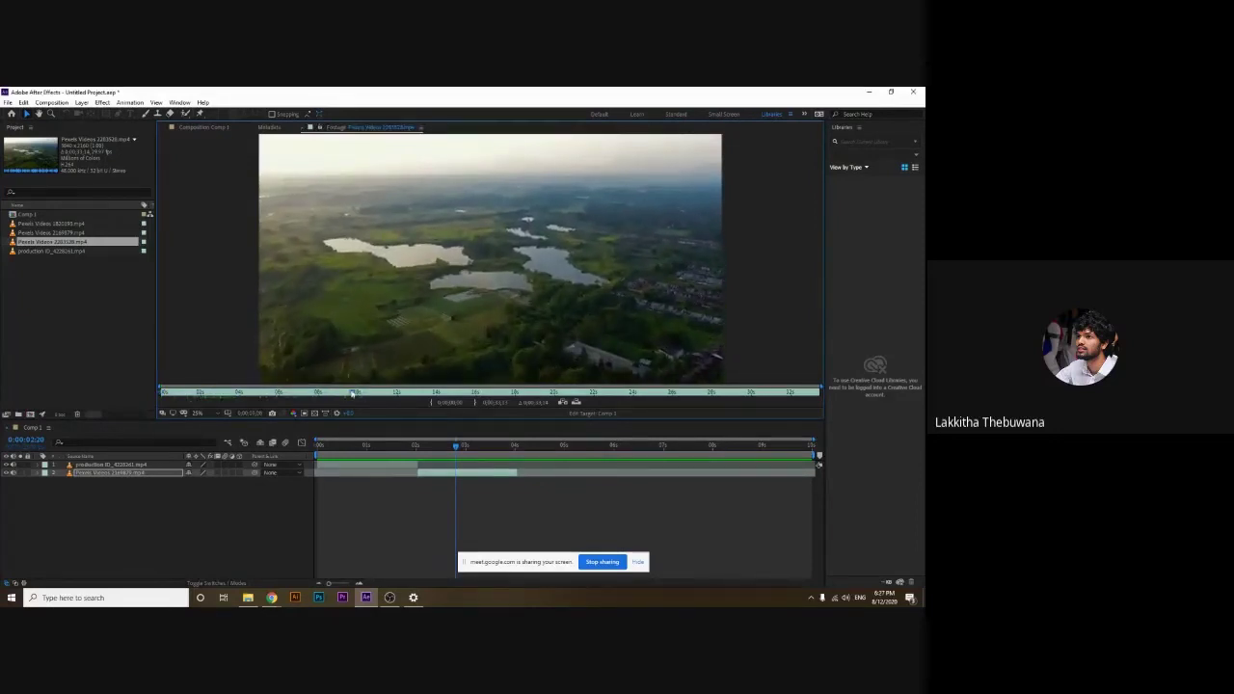
left_click(431, 406)
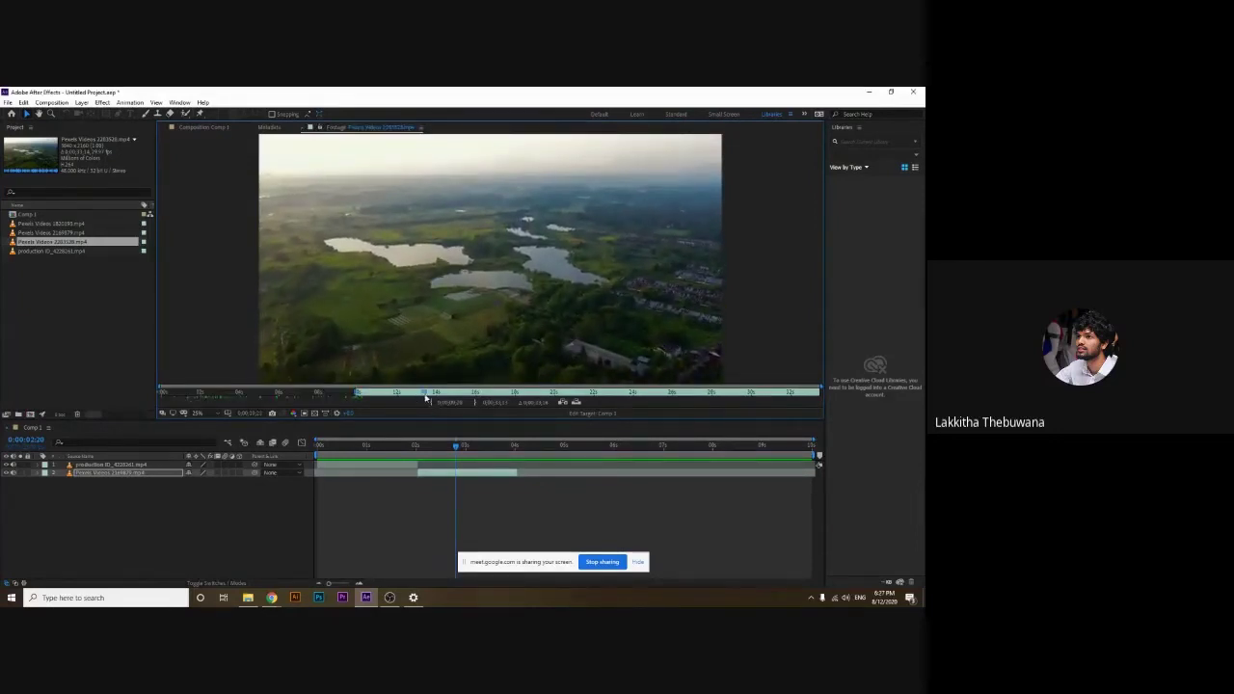
left_click(477, 406)
left_click_drag(38, 246, 80, 473)
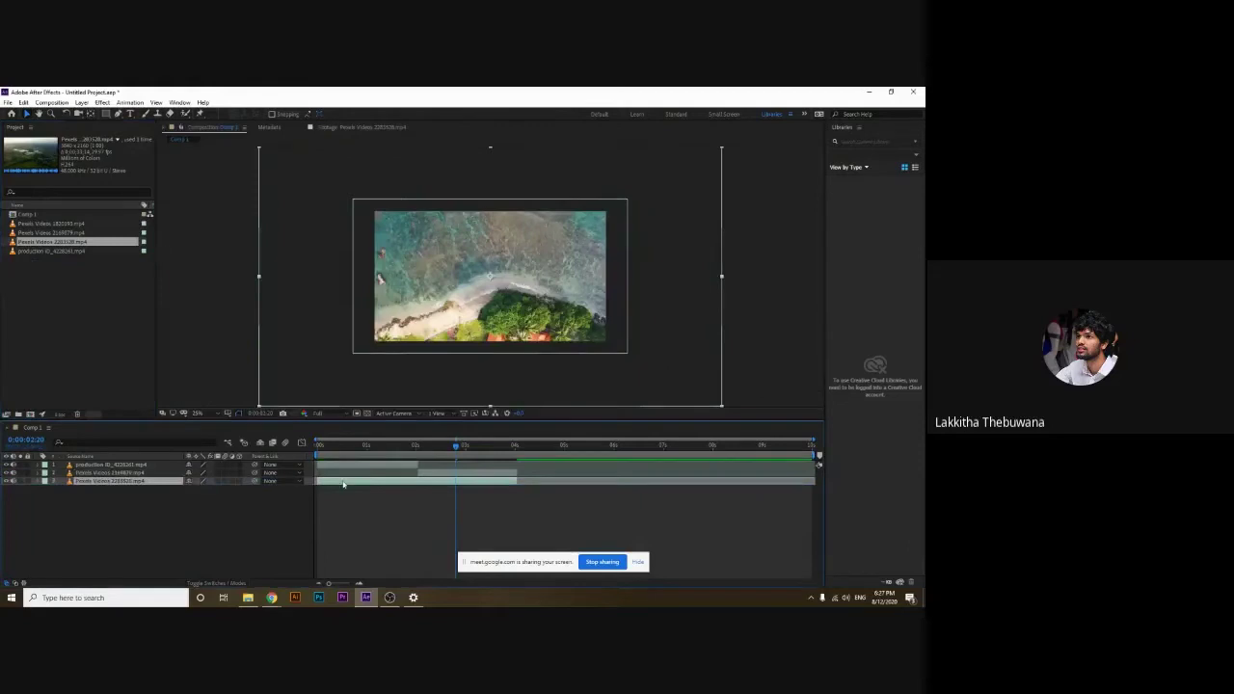
Place the lake layer after layer 2, trim its end at about 4:13, preview, then shift it later
left_click_drag(339, 481, 541, 487)
left_click_drag(514, 445, 562, 453)
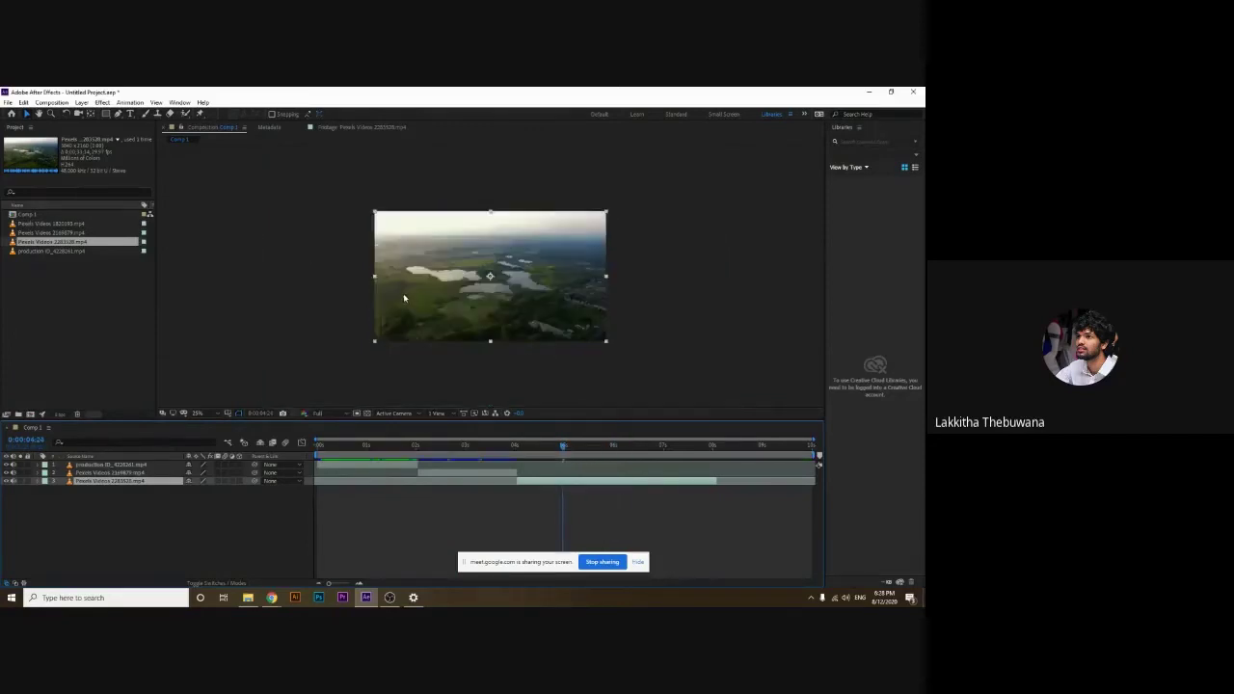
left_click_drag(524, 446, 613, 453)
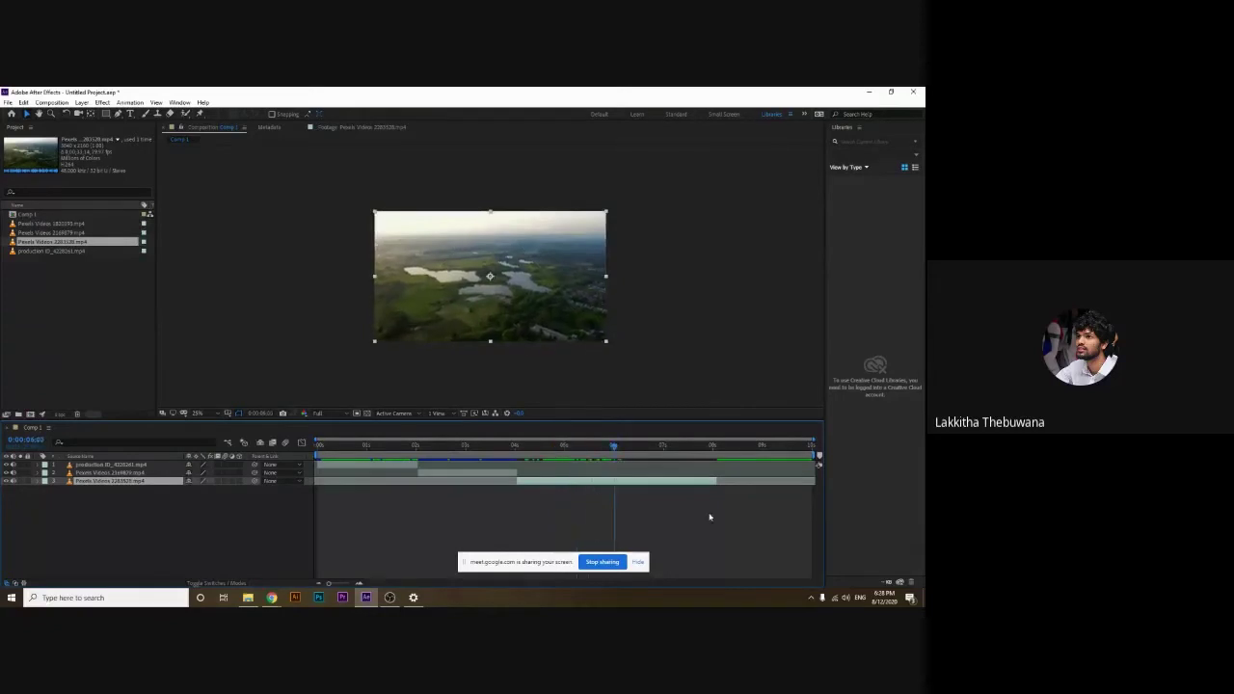
mouse_move(713, 480)
left_mouse_down()
mouse_move(621, 479)
mouse_move(514, 446)
left_mouse_up()
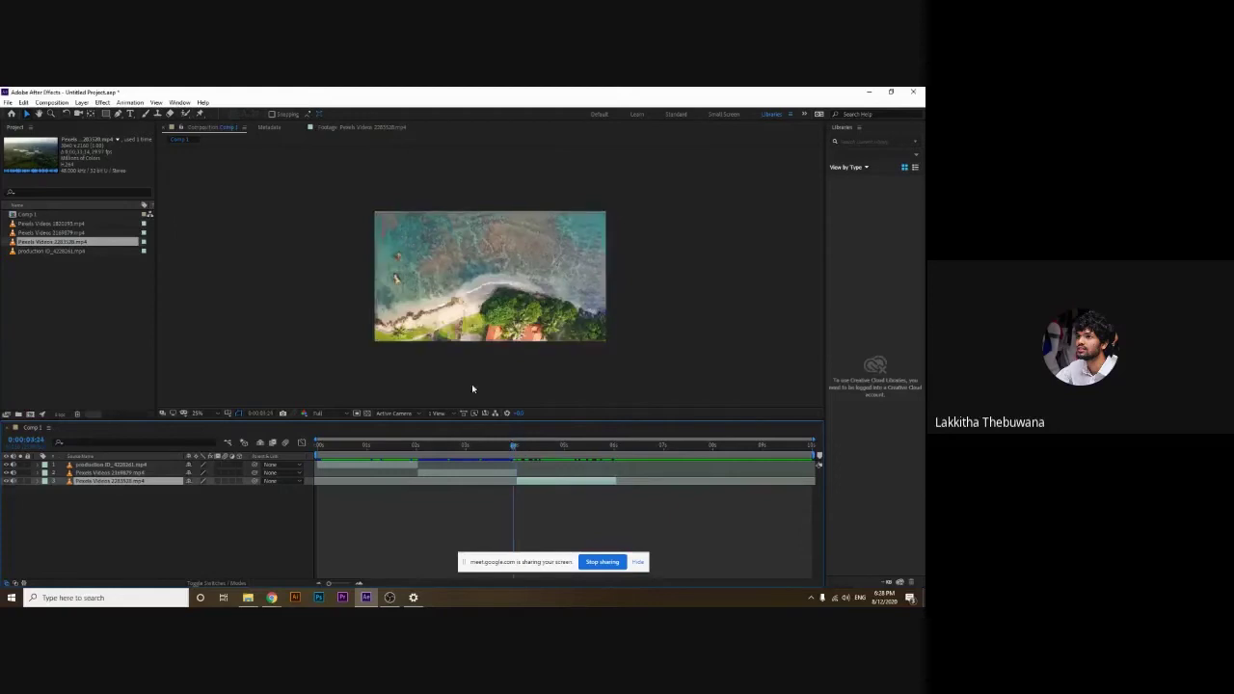
key("space")
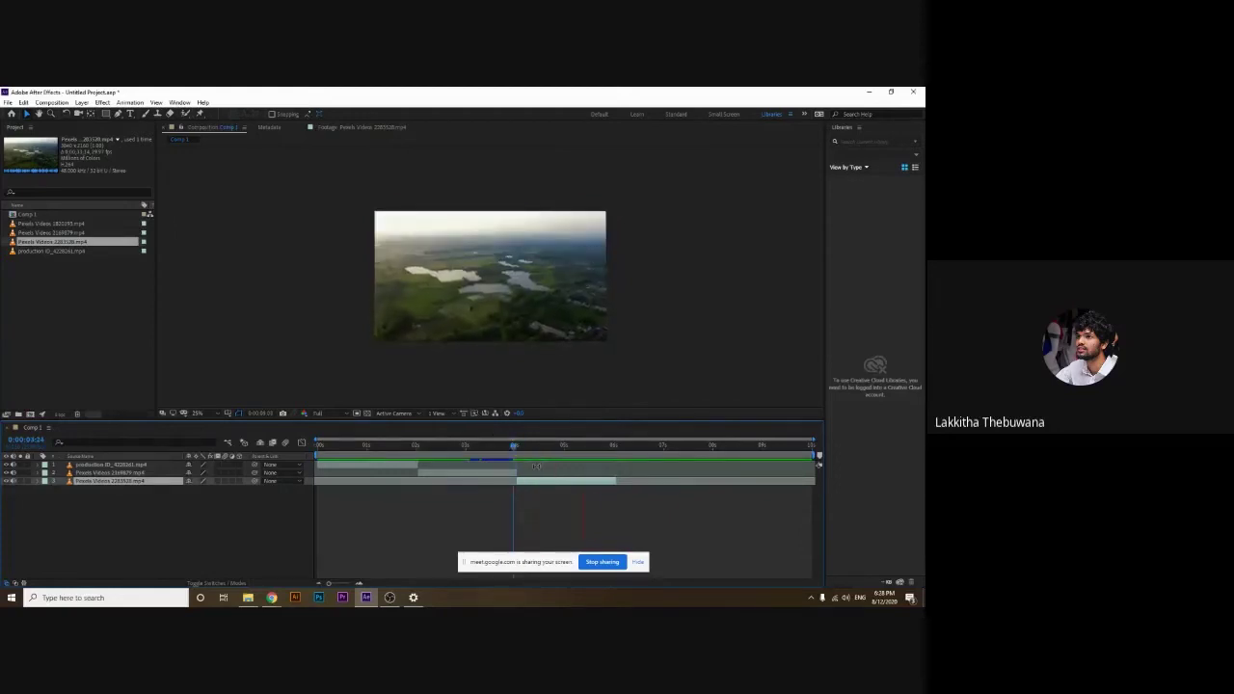
left_click_drag(545, 483, 743, 487)
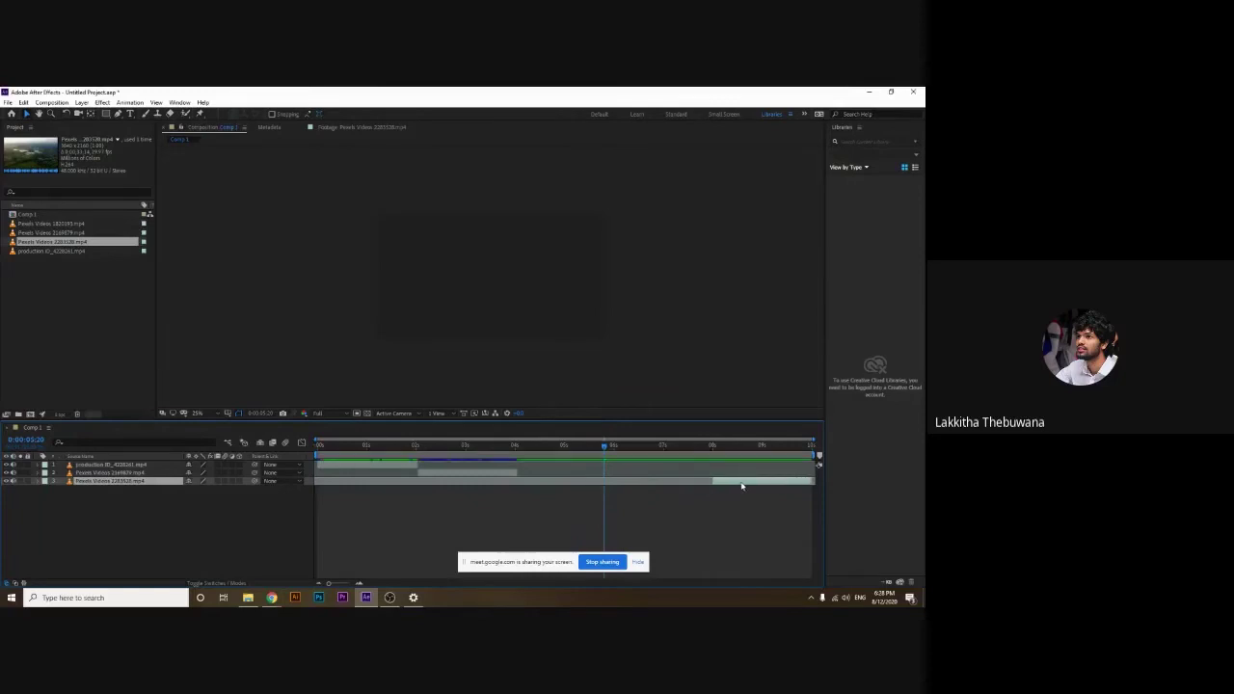
left_click(360, 395)
Step the Project panel selection up from production ID_4228261.mp4 through the clip list
left_click(49, 252)
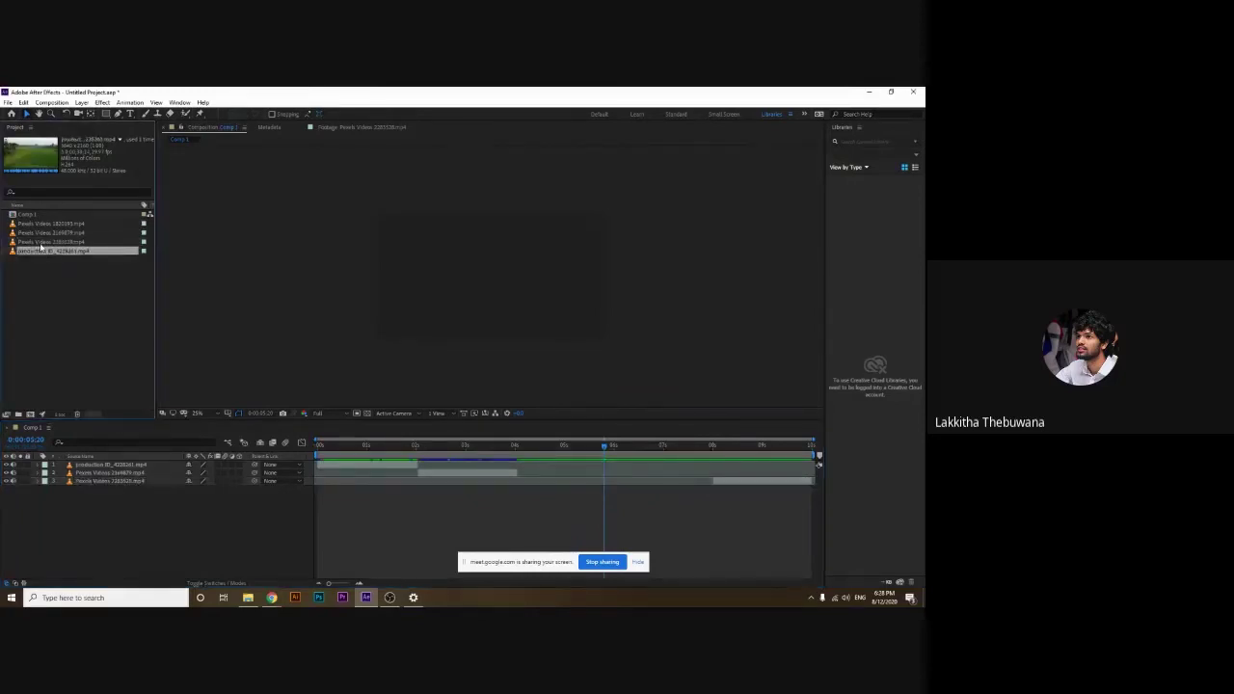
left_click(40, 241)
left_click(39, 233)
left_click(39, 223)
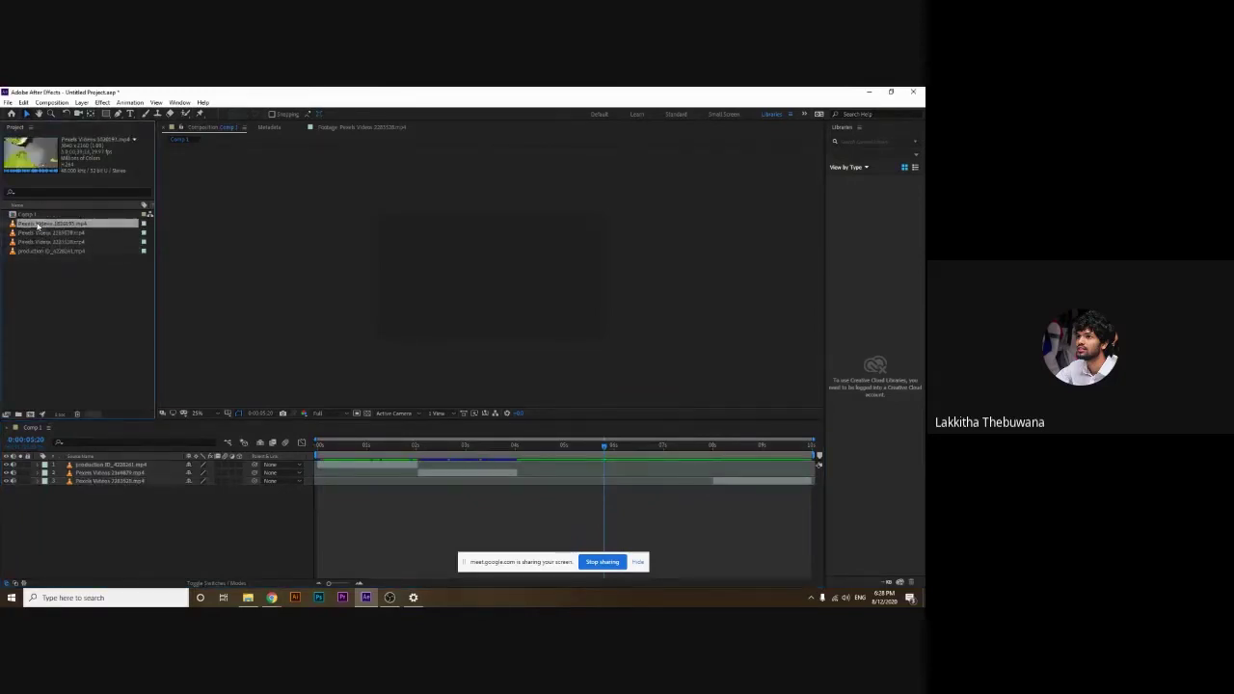
Drag video (2).mp4 from File Explorer's 1st day videos folder into the After Effects Project panel
left_click(248, 597)
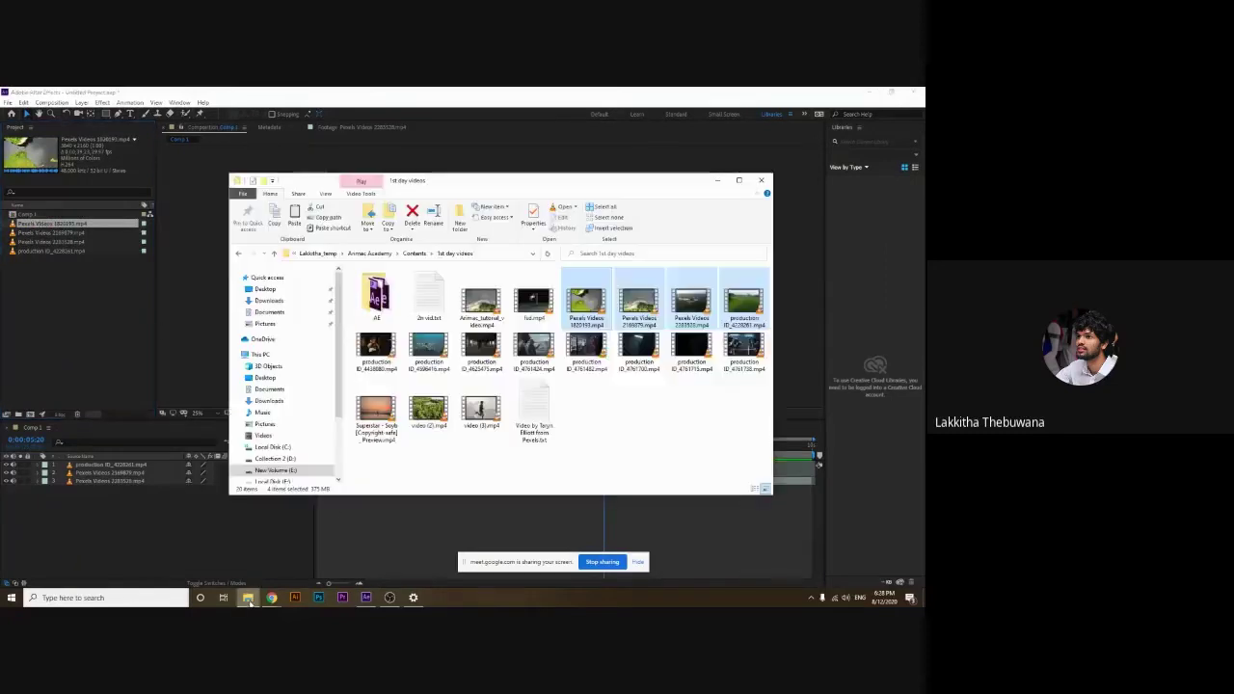
mouse_move(428, 409)
left_mouse_down()
mouse_move(457, 424)
mouse_move(435, 459)
left_mouse_up()
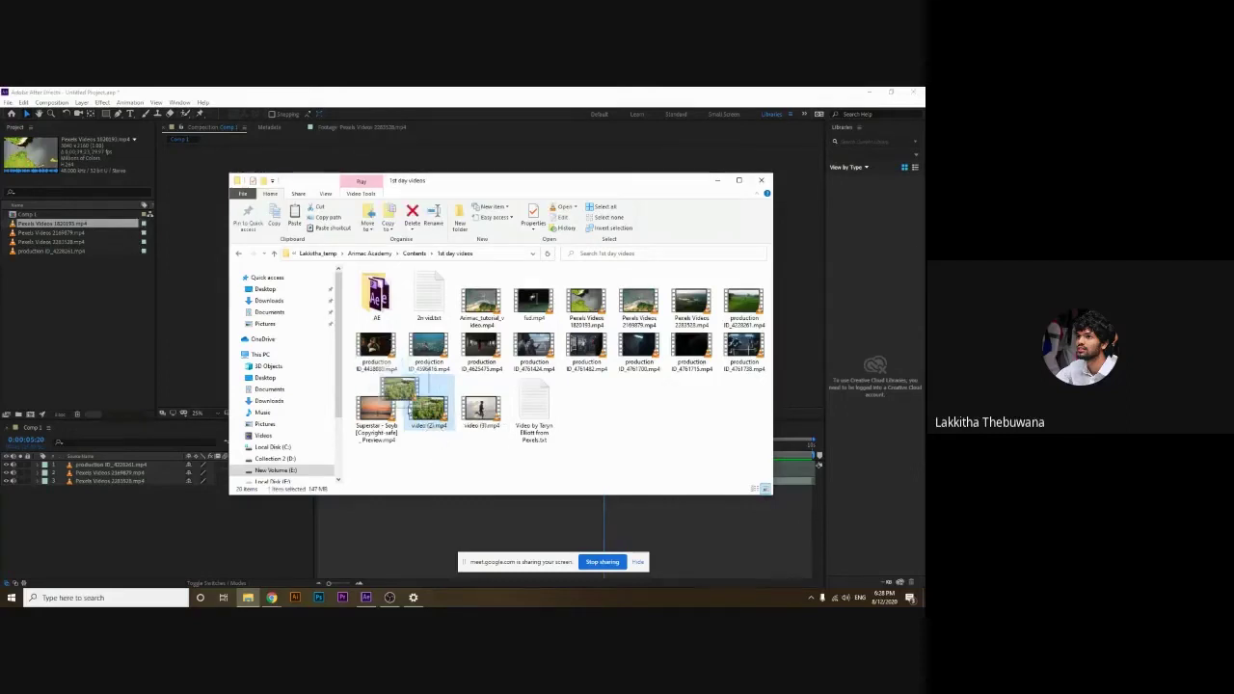
left_click(431, 214)
left_click_drag(445, 185, 504, 169)
mouse_move(487, 393)
left_mouse_down()
mouse_move(81, 315)
mouse_move(80, 339)
left_mouse_up()
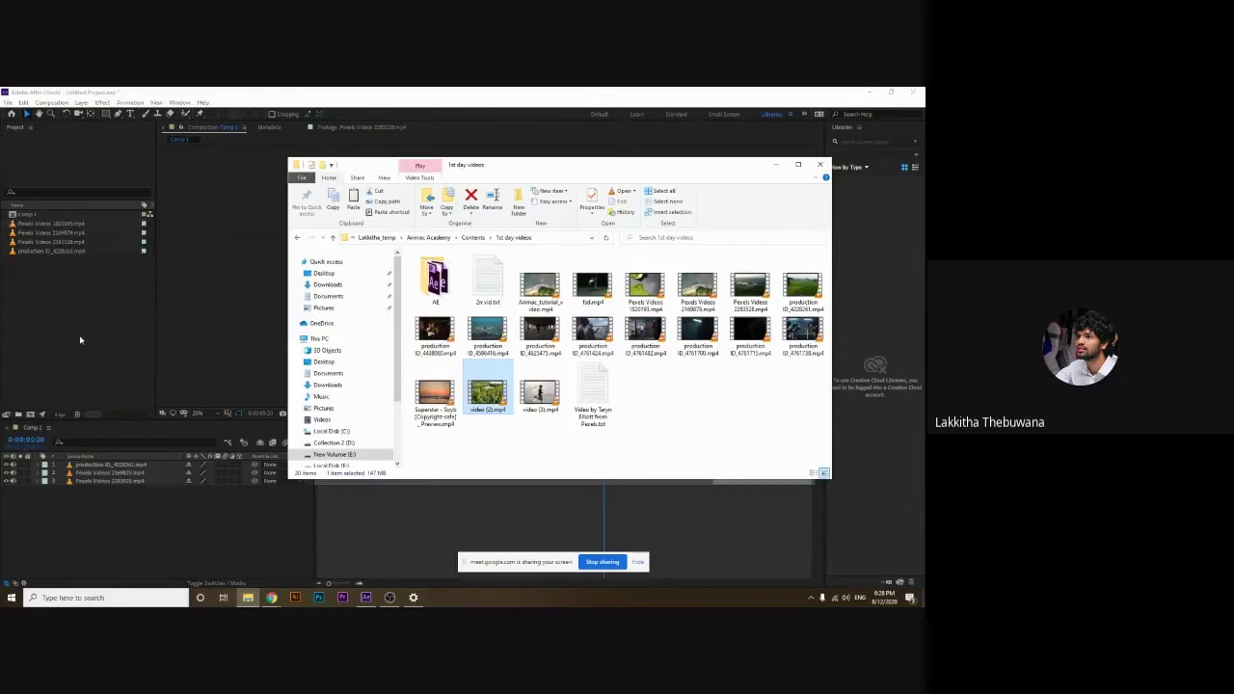
left_click(80, 340)
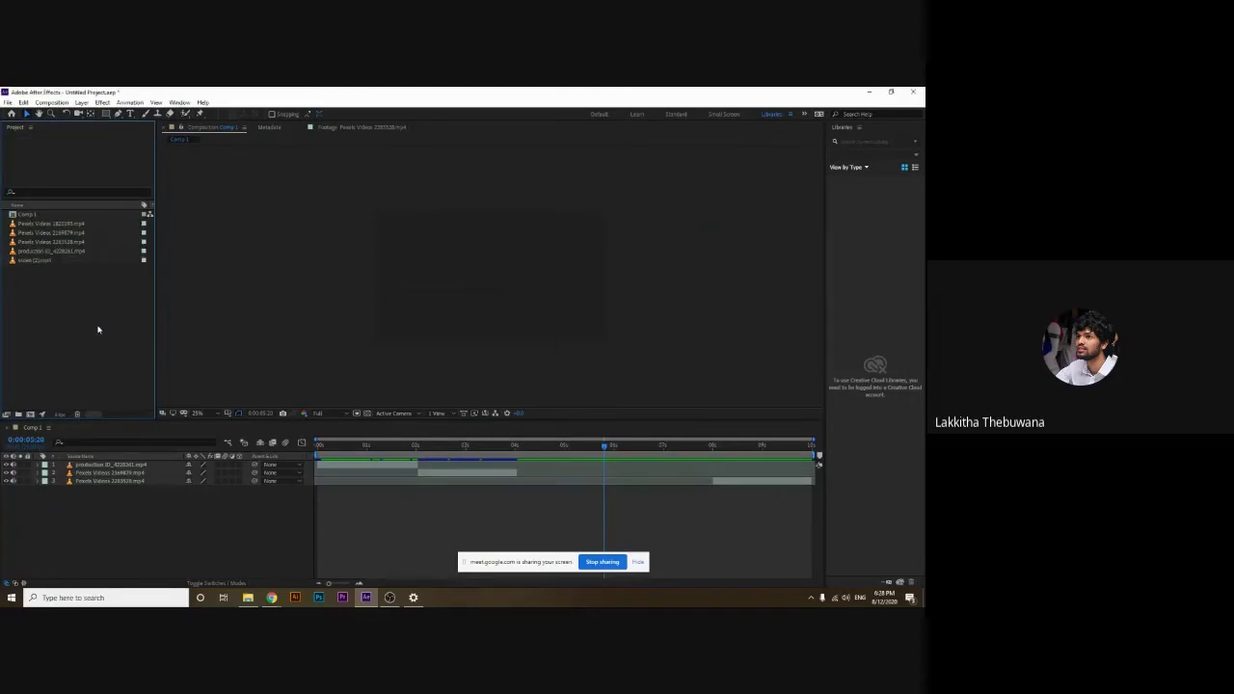
Return to the comp start and start saving the project, browsing to Animac Academy on New Volume (E:)
left_click_drag(657, 453, 304, 468)
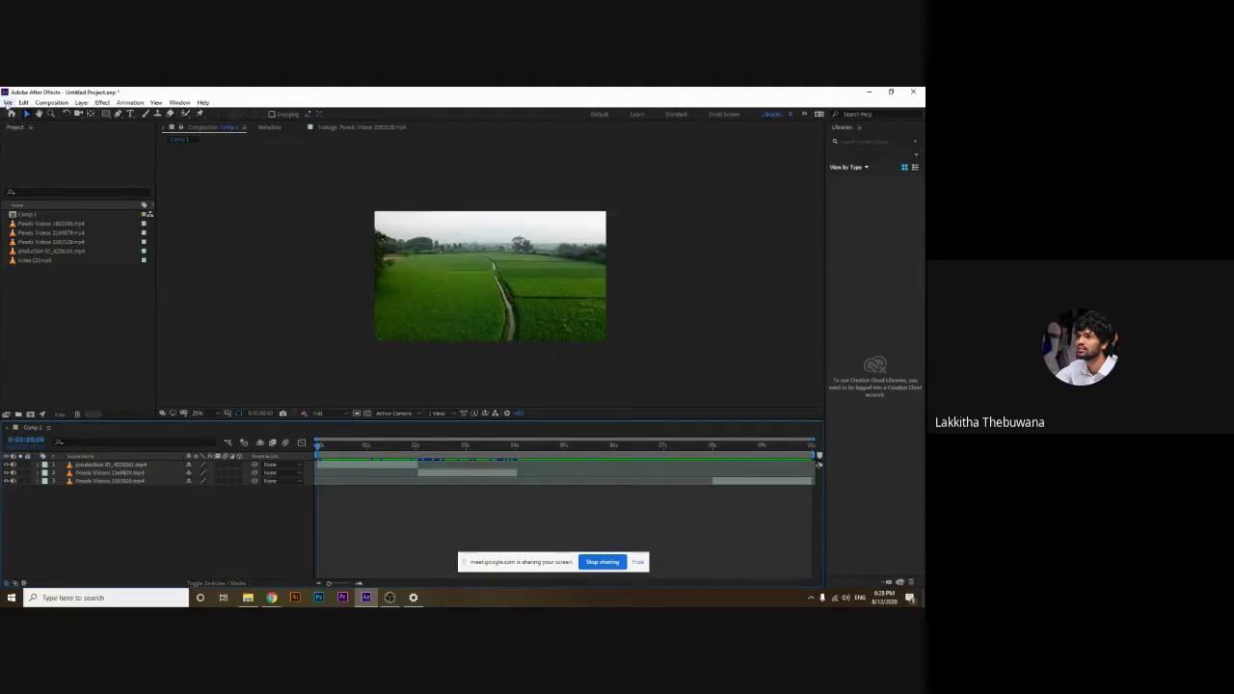
left_click(8, 102)
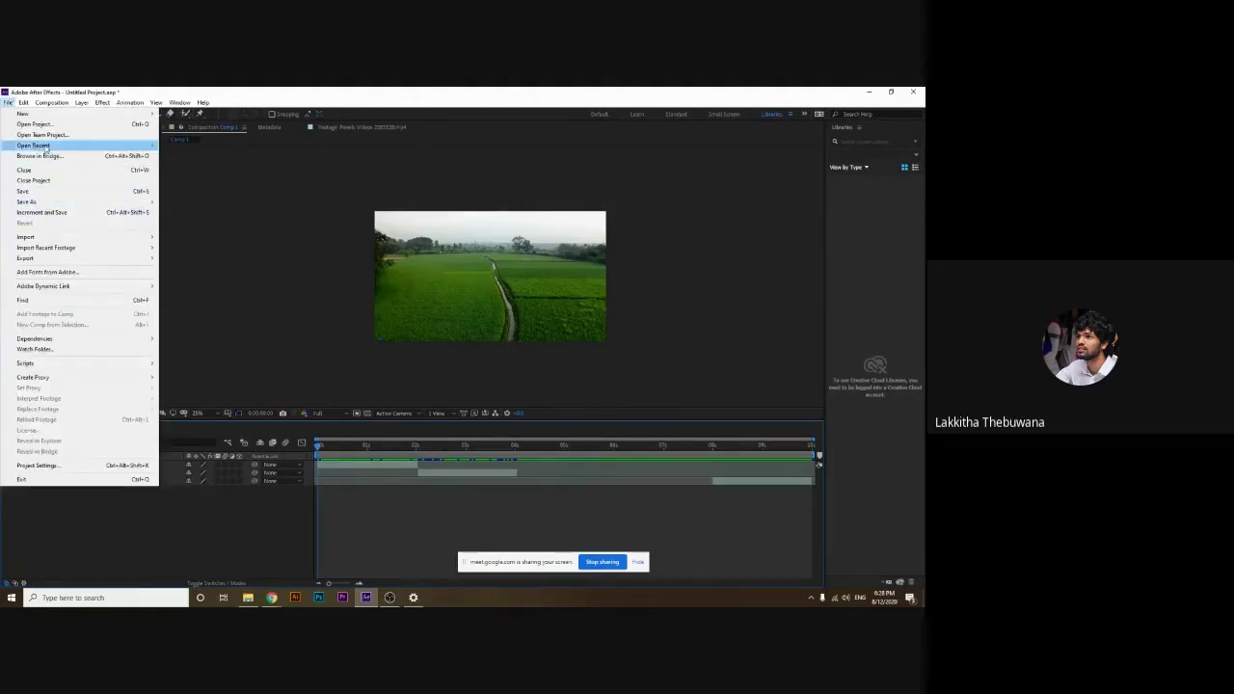
left_click(224, 102)
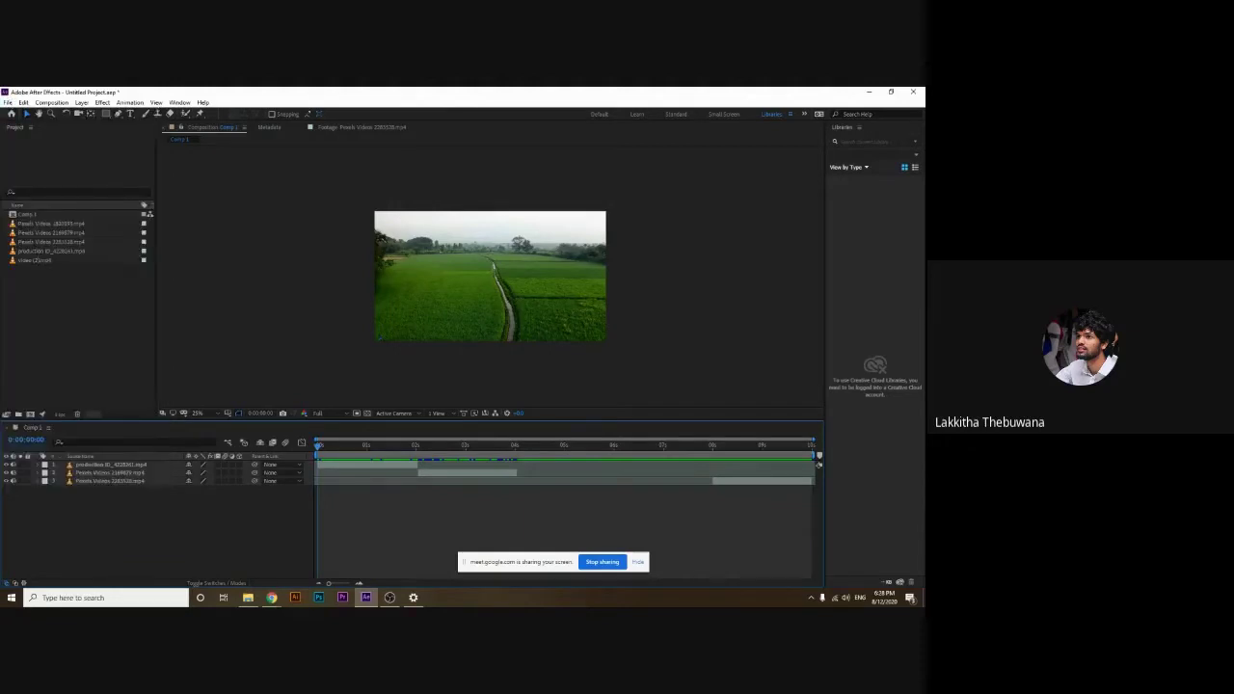
left_click(7, 103)
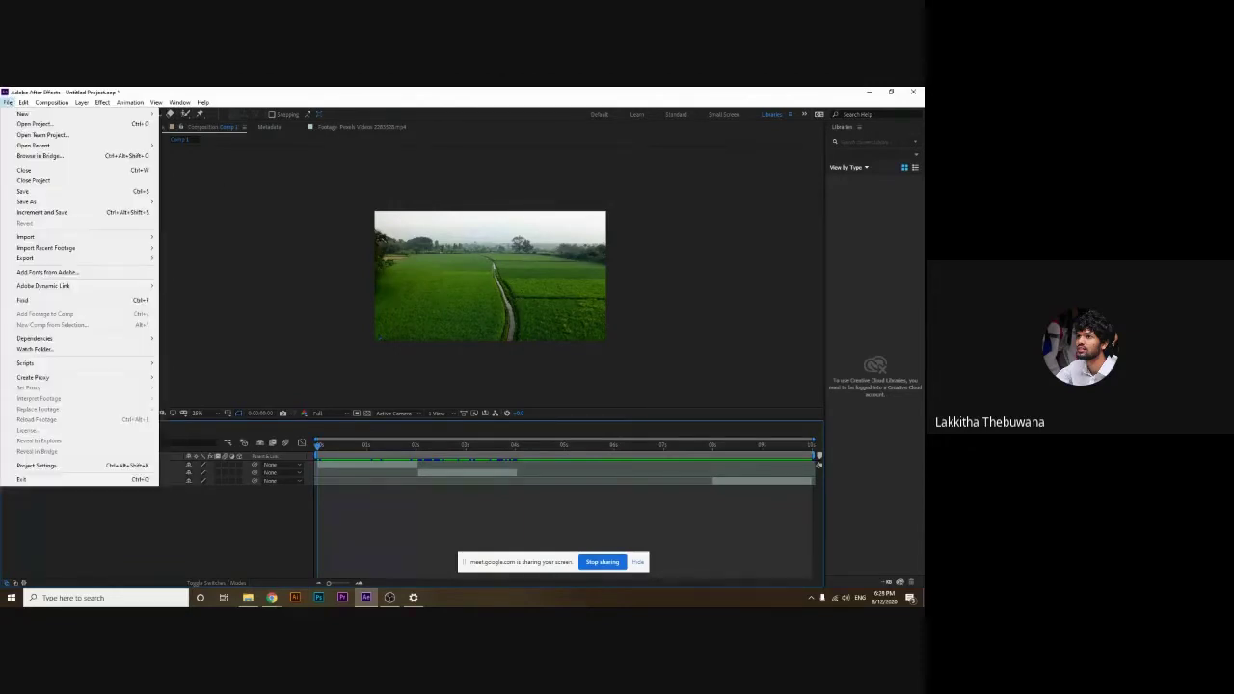
left_click(48, 193)
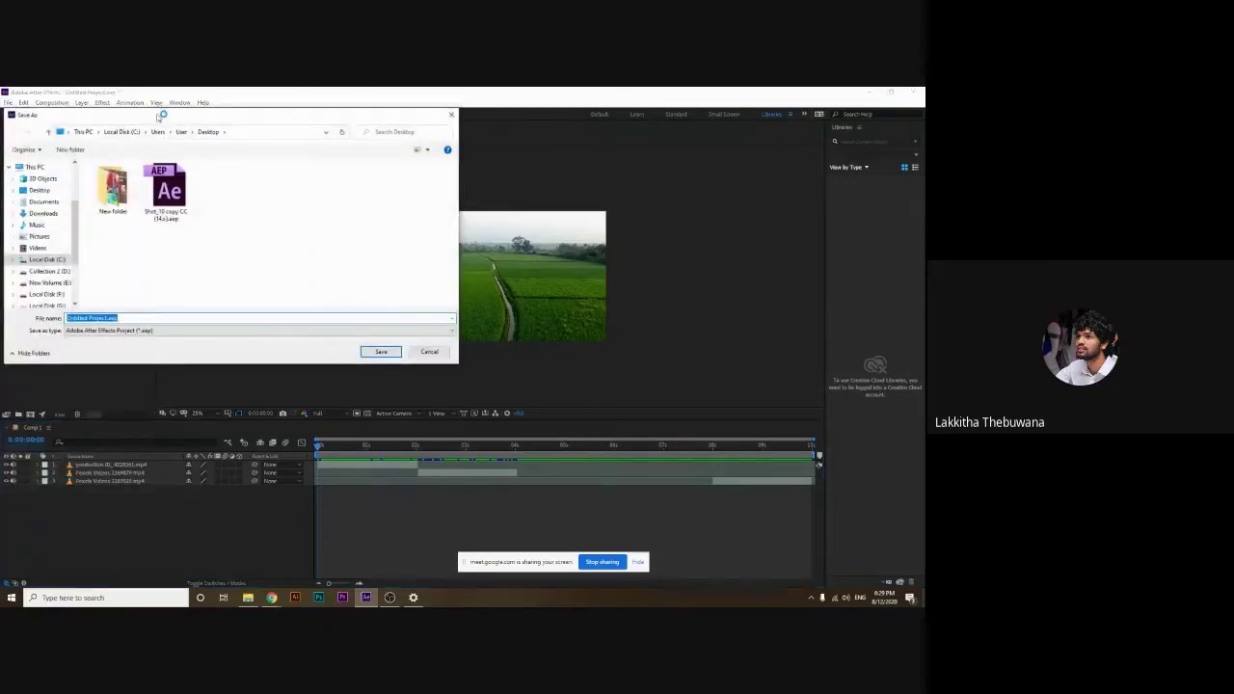
left_click(178, 309)
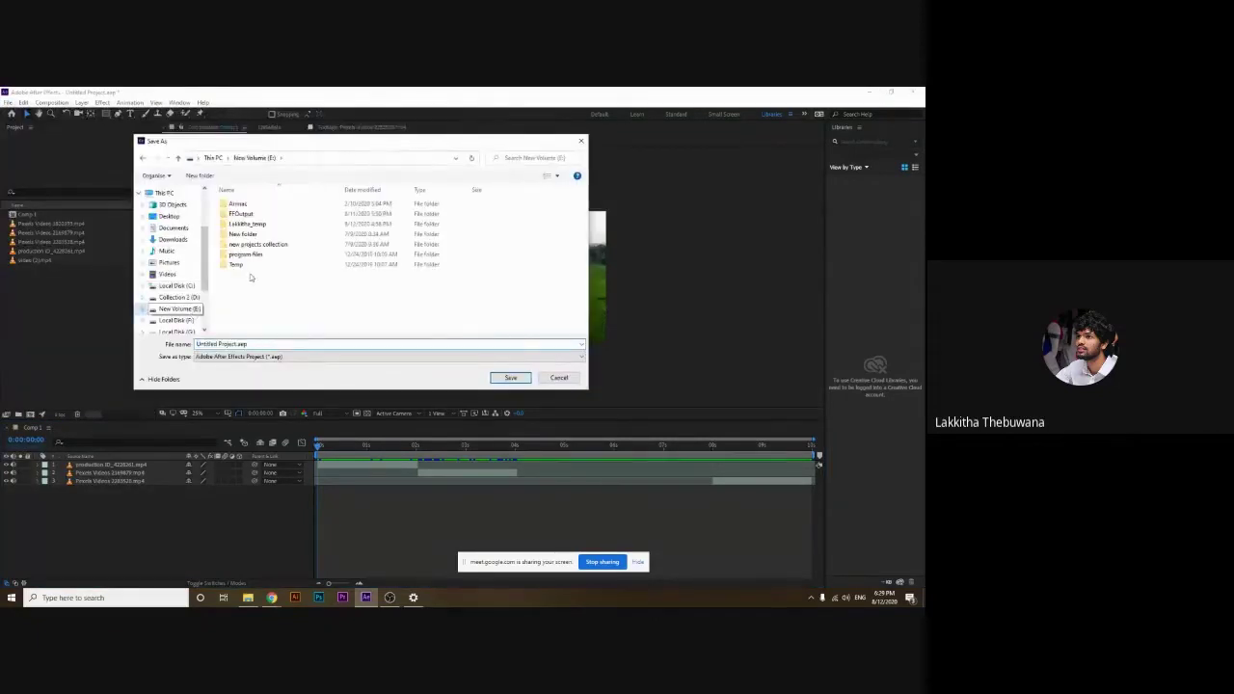
double_click(248, 223)
double_click(249, 204)
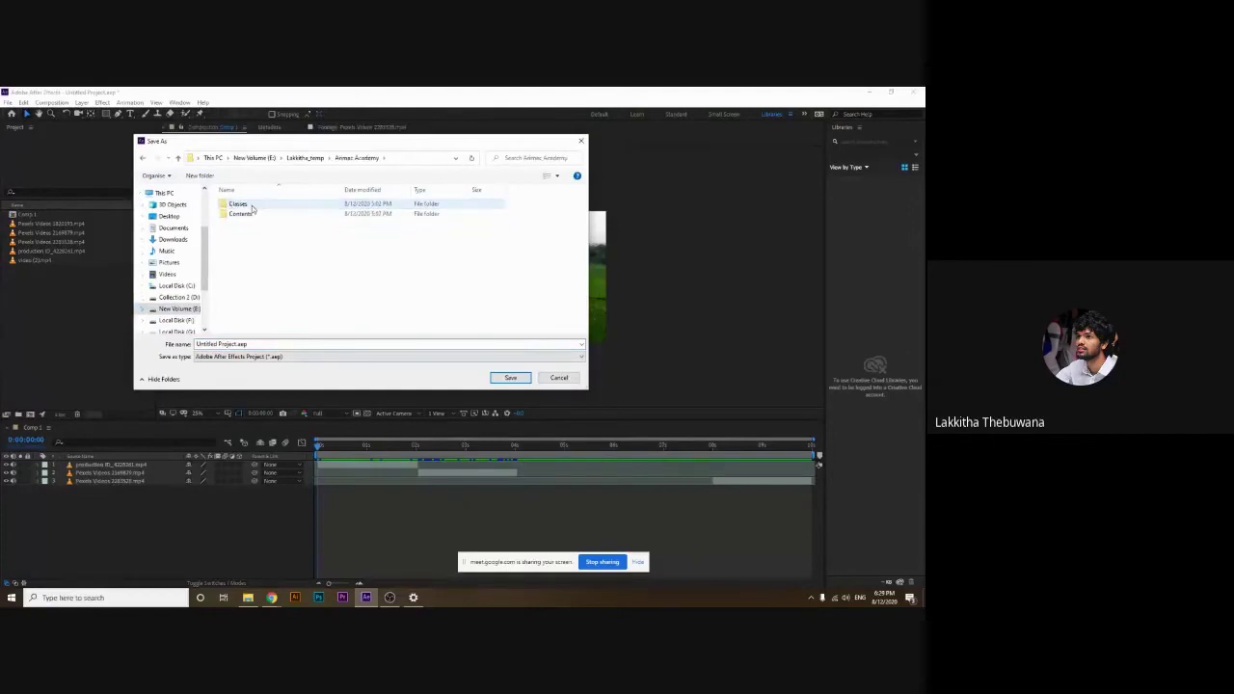
Create a Class_1st_day folder there and save the project inside it as Tutorial_1.aep
right_click(258, 271)
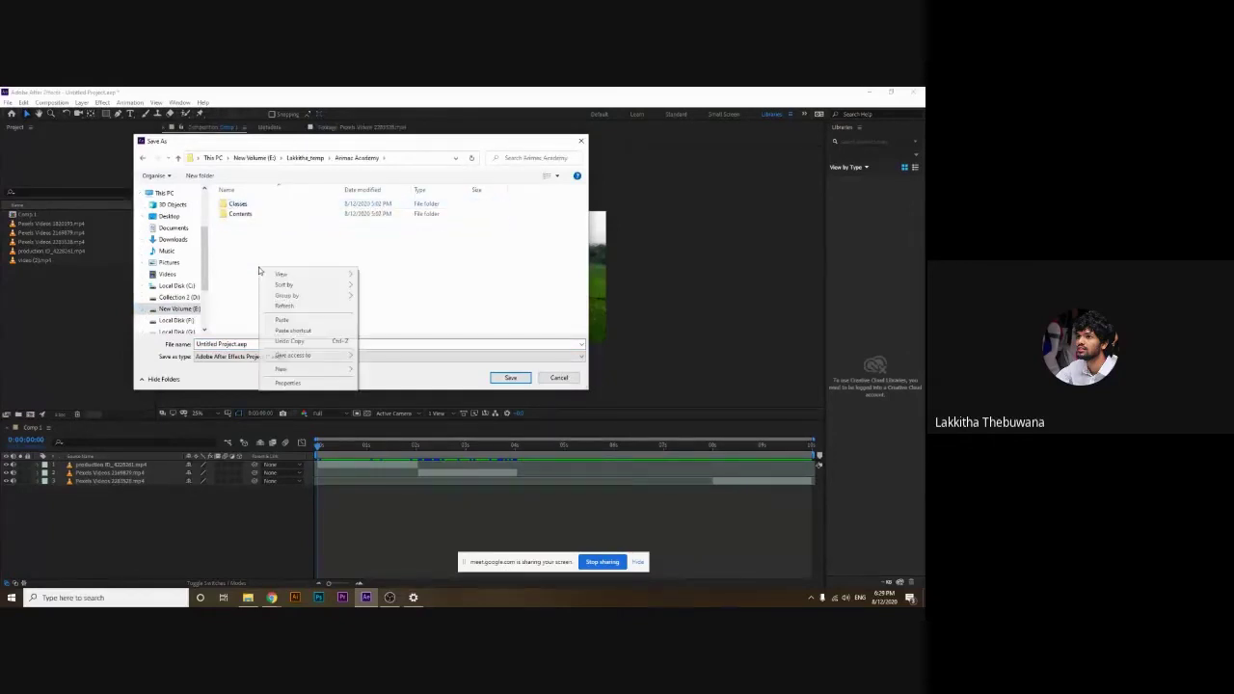
mouse_move(279, 370)
left_click(385, 370)
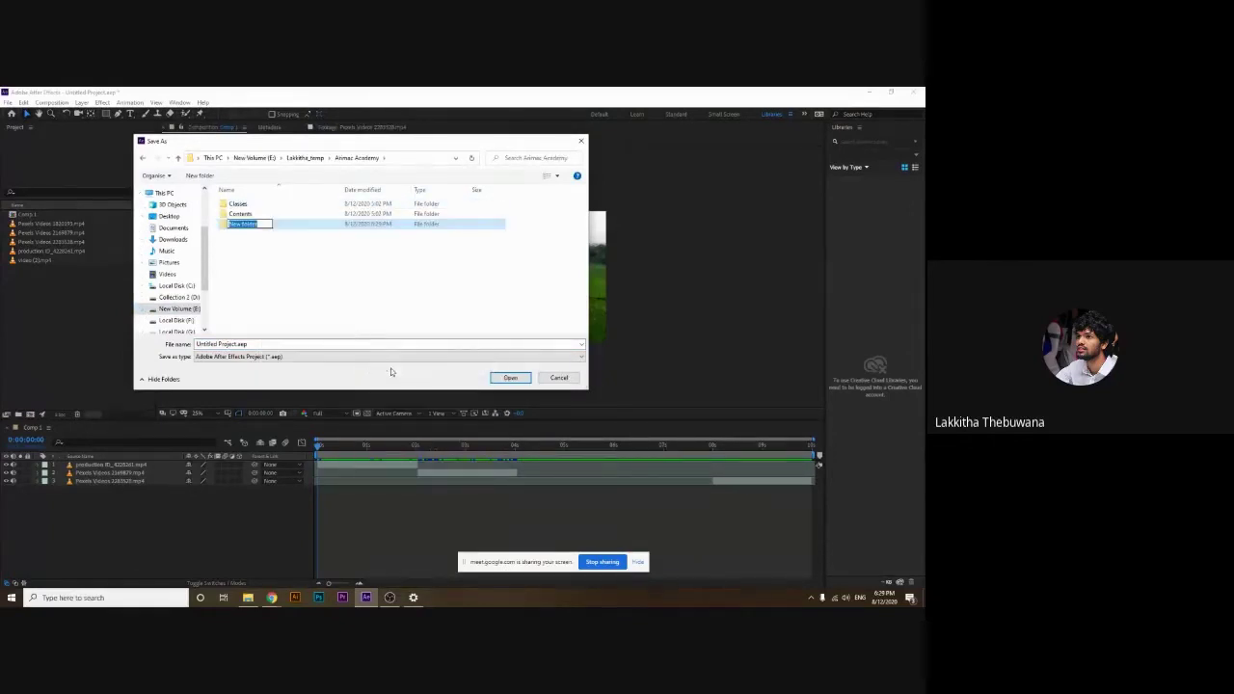
type("Class")
type("_Intr")
type("_1st_")
type("day")
key("Return")
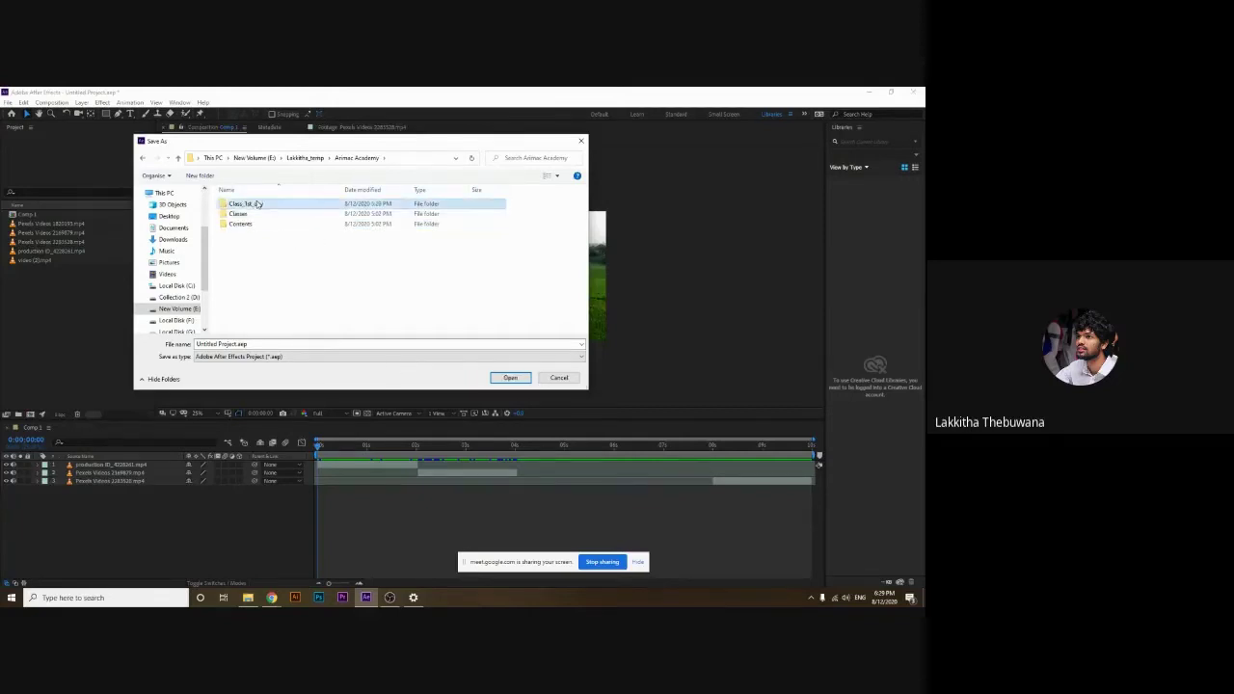
double_click(258, 205)
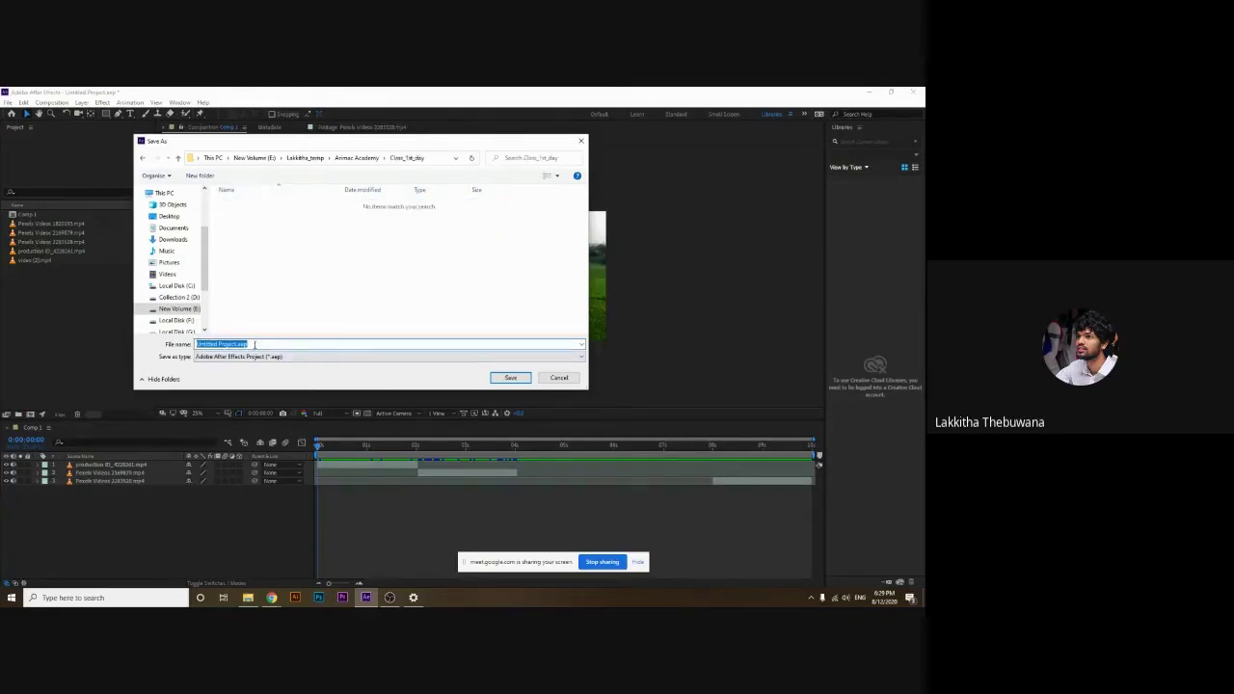
type("Te")
left_click(512, 378)
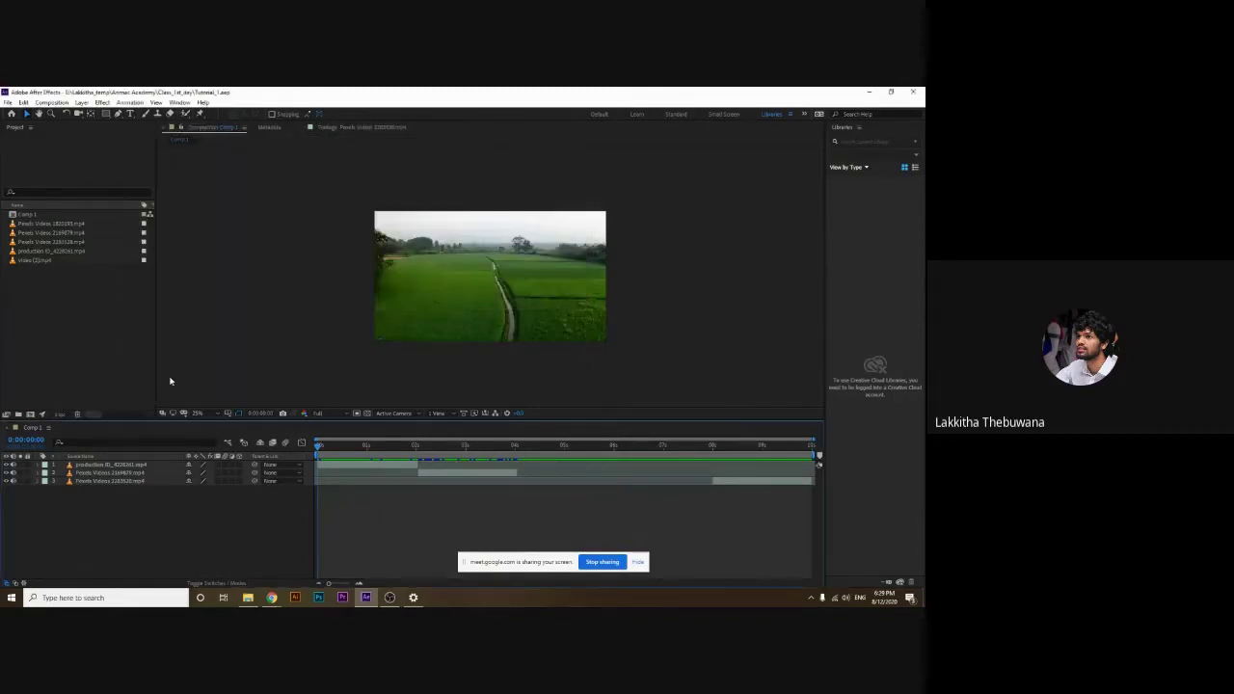
Trim video (2).mp4 to its mangrove section with In and Out points
left_click(58, 354)
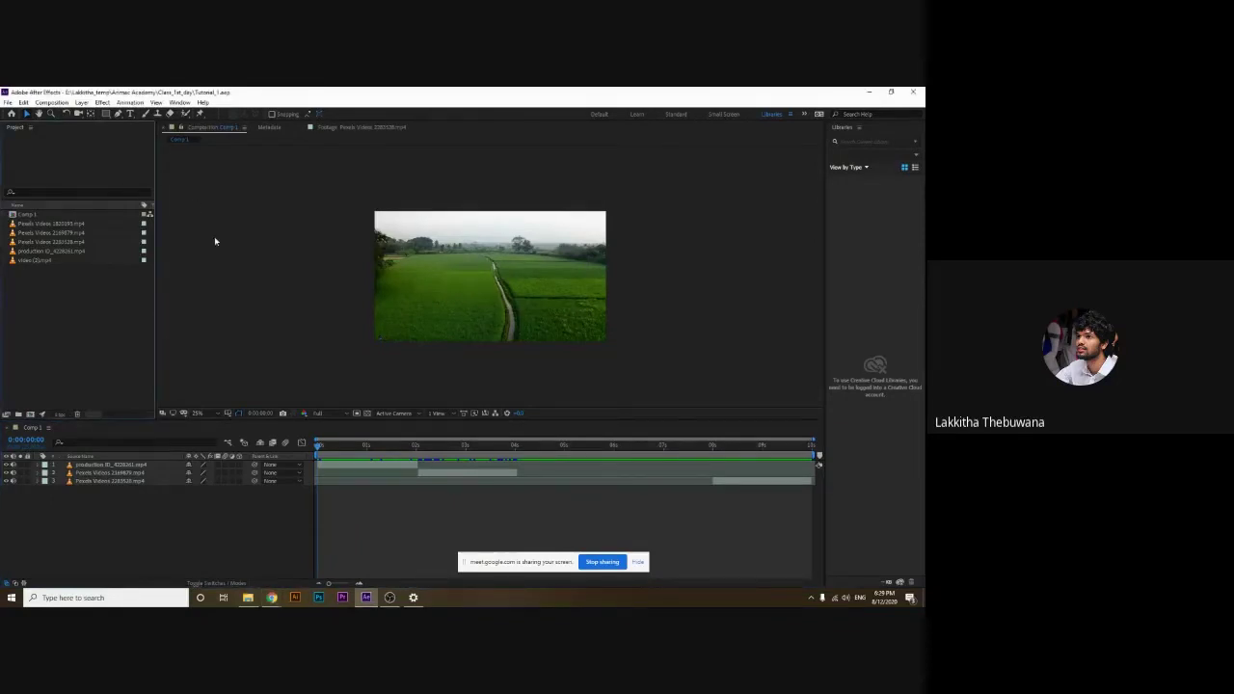
left_click_drag(322, 445, 445, 461)
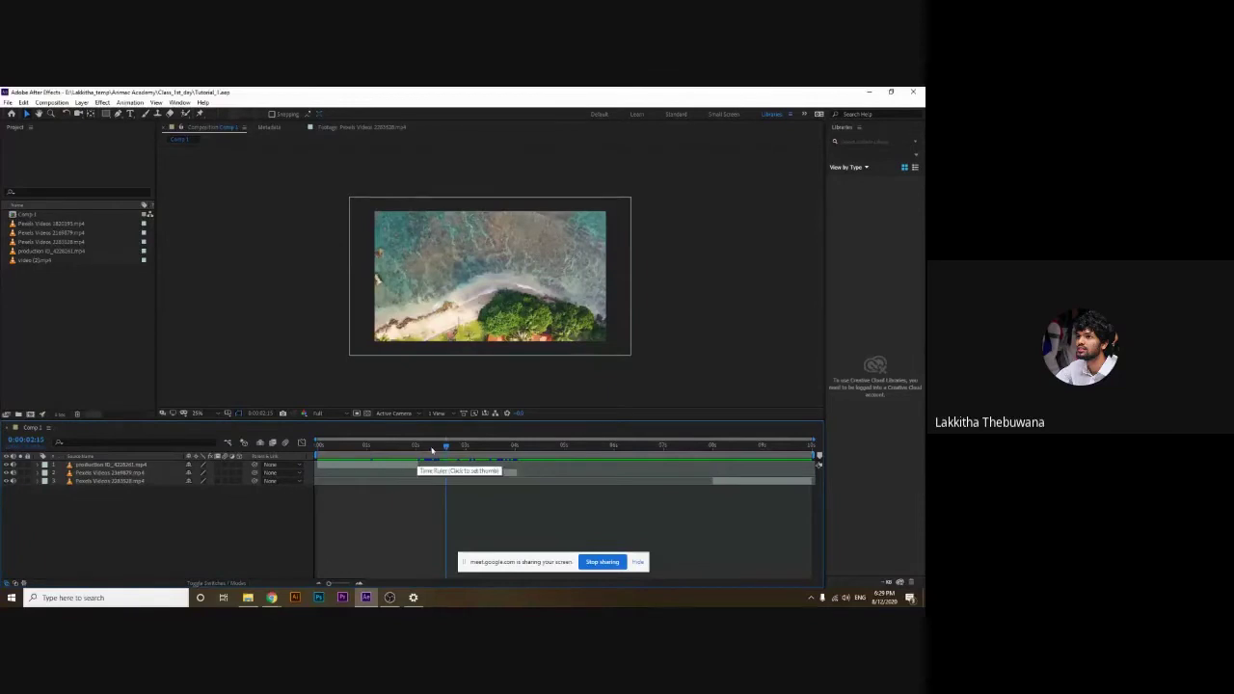
mouse_move(443, 455)
left_mouse_down()
mouse_move(391, 467)
mouse_move(490, 468)
left_mouse_up()
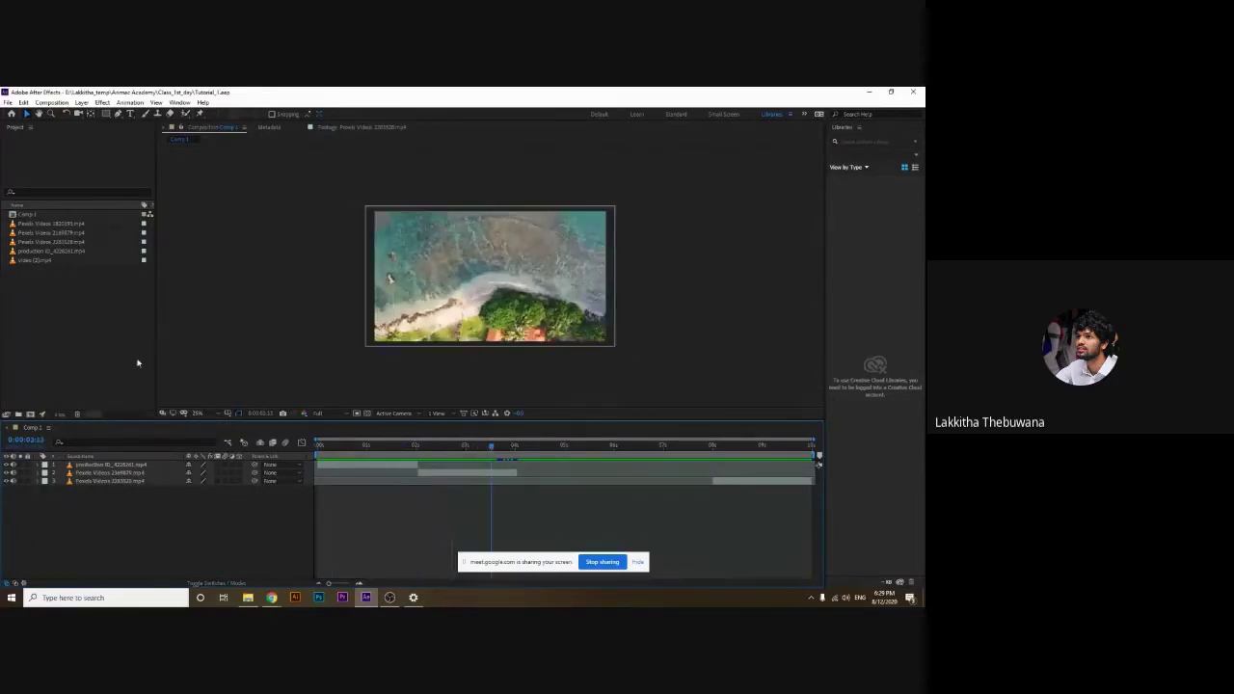
left_click(44, 261)
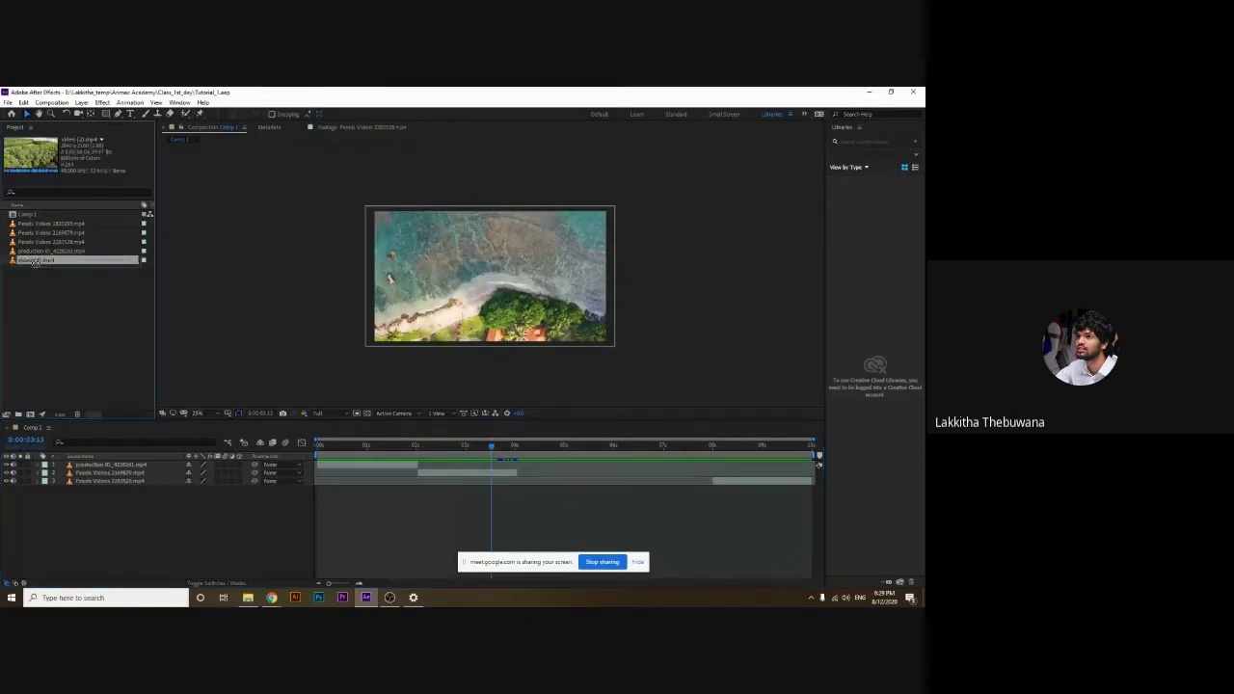
double_click(41, 261)
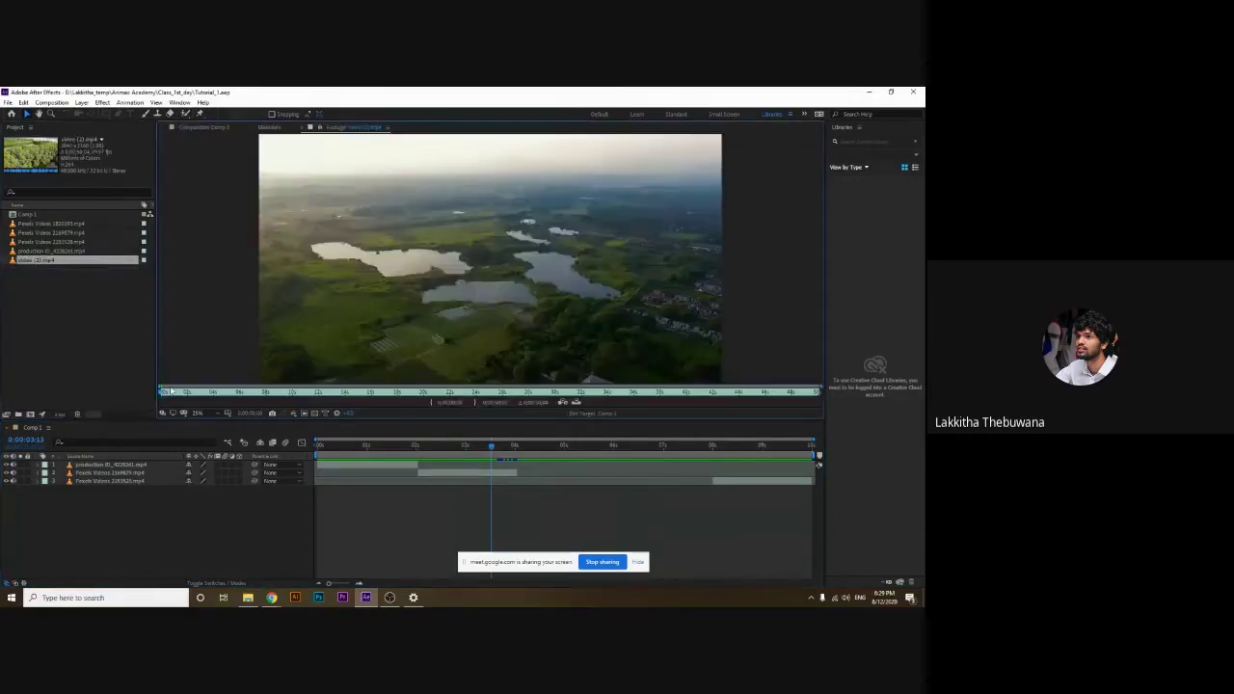
left_click_drag(169, 391, 449, 393)
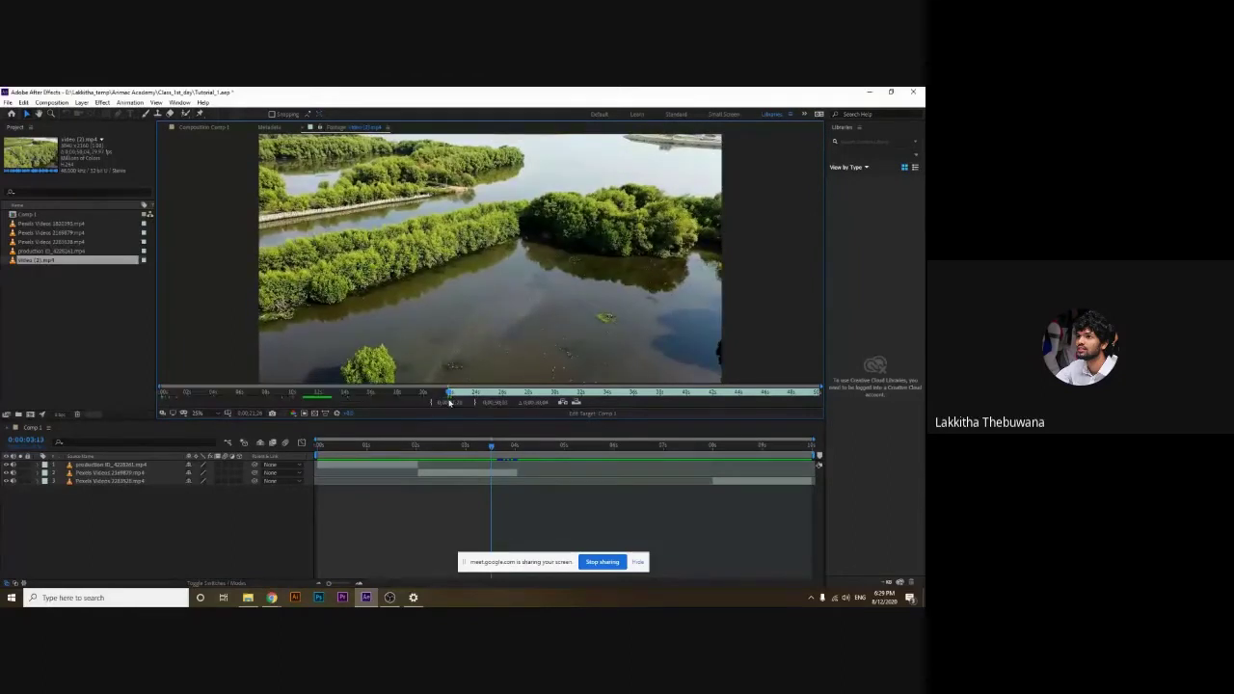
left_click(431, 407)
left_click_drag(449, 394, 474, 395)
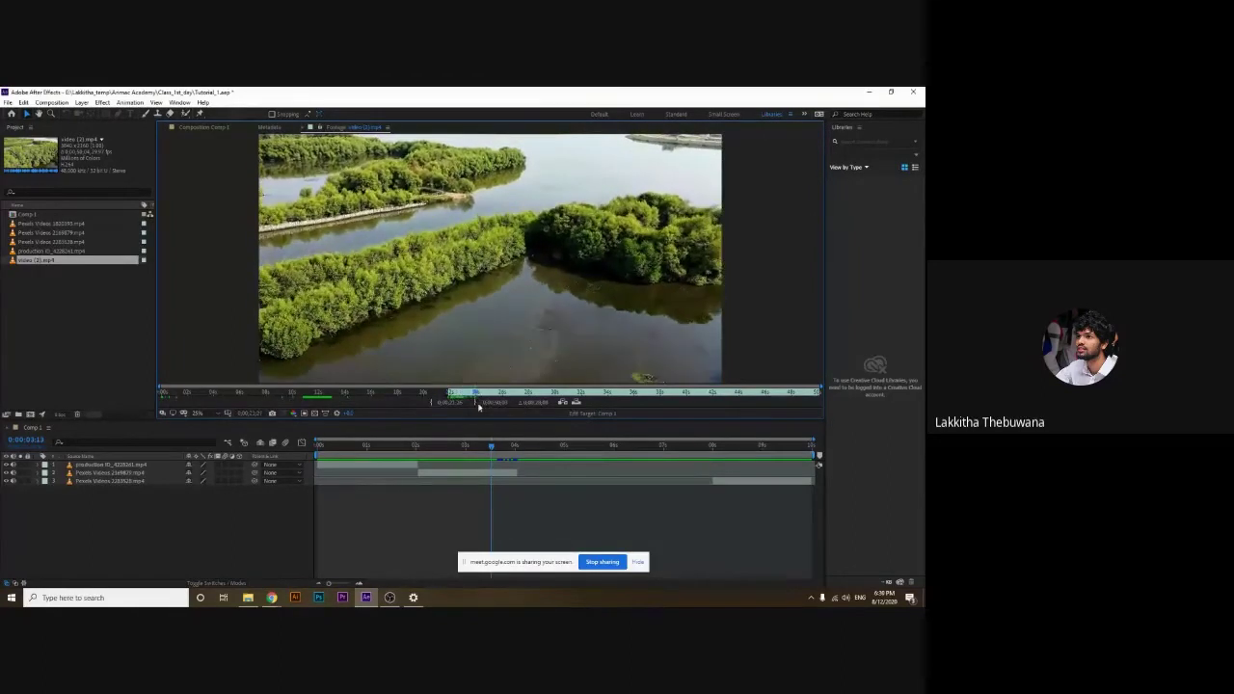
left_click(475, 405)
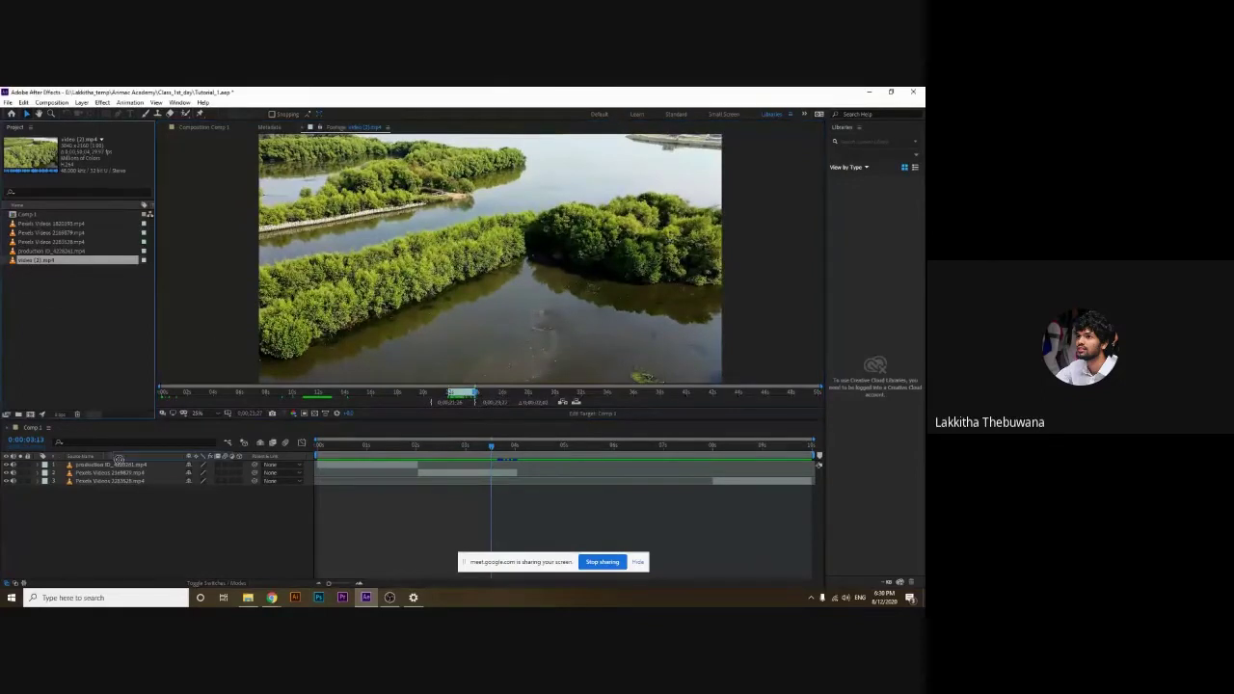
Add the trimmed clip to Comp 1 as layer 3 and fit the 4K footage with Ctrl+Alt+F
left_click_drag(28, 261, 556, 495)
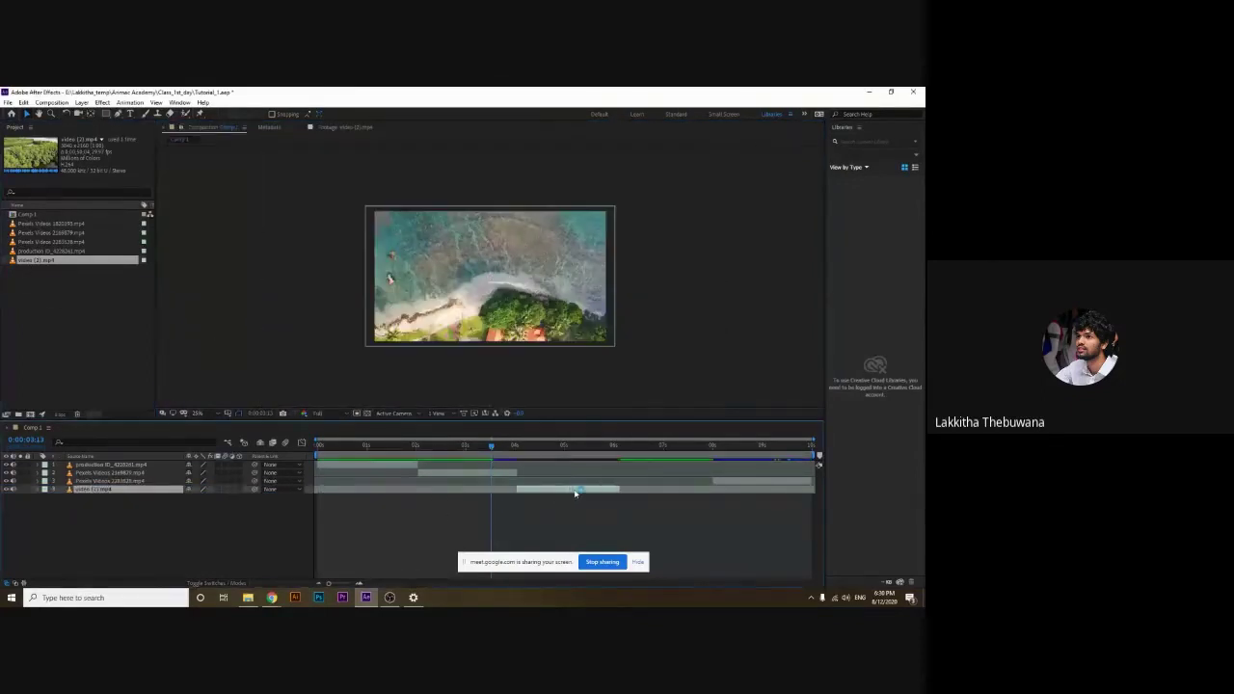
left_click_drag(122, 490, 122, 480)
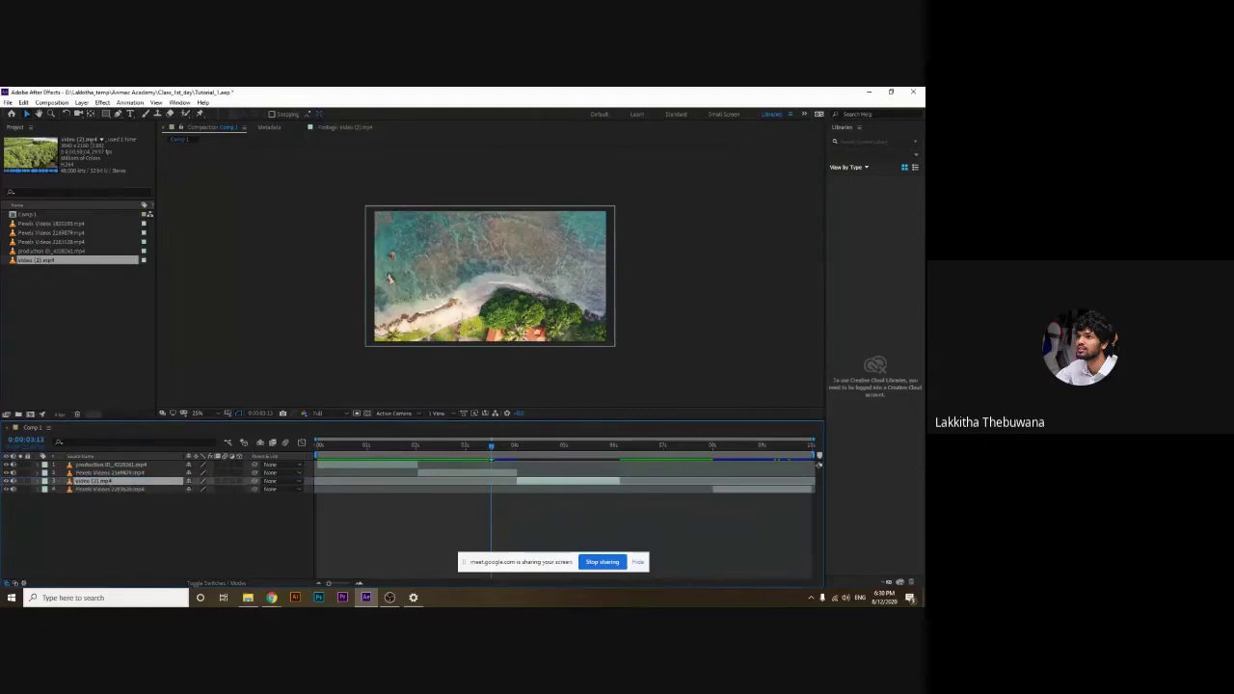
left_click_drag(491, 444, 528, 444)
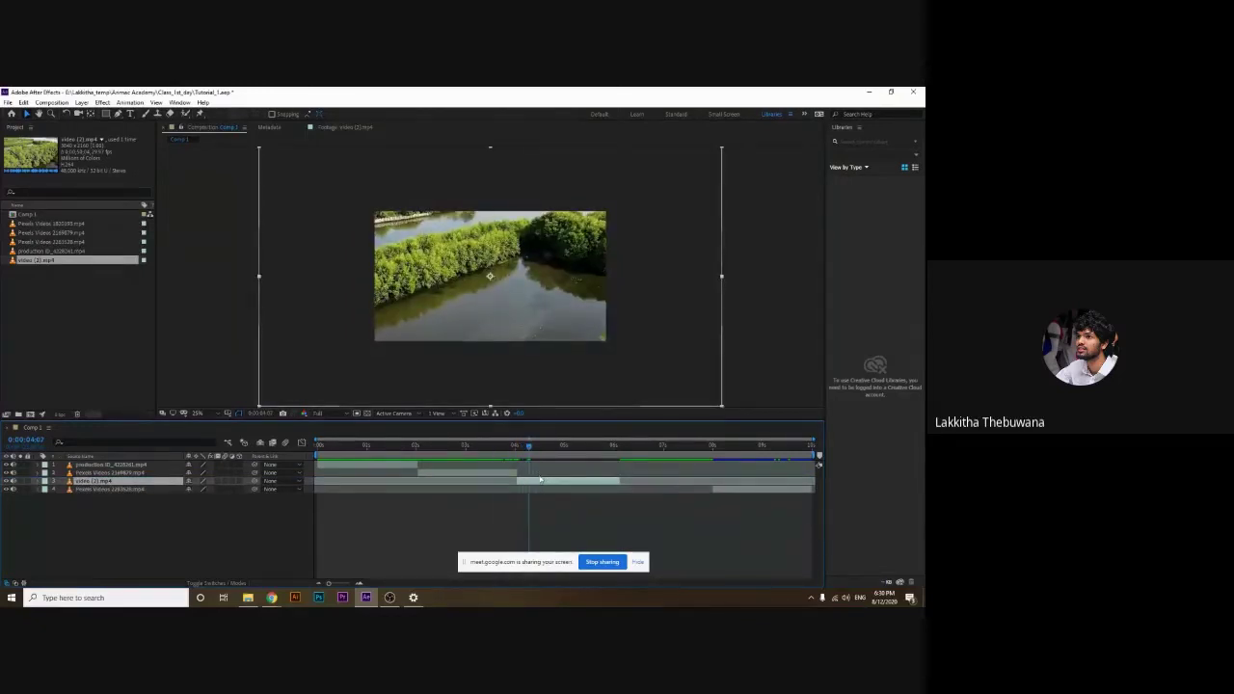
key("ctrl+alt+f")
mouse_move(535, 447)
left_mouse_down()
mouse_move(515, 451)
mouse_move(608, 457)
mouse_move(348, 449)
mouse_move(583, 459)
left_mouse_up()
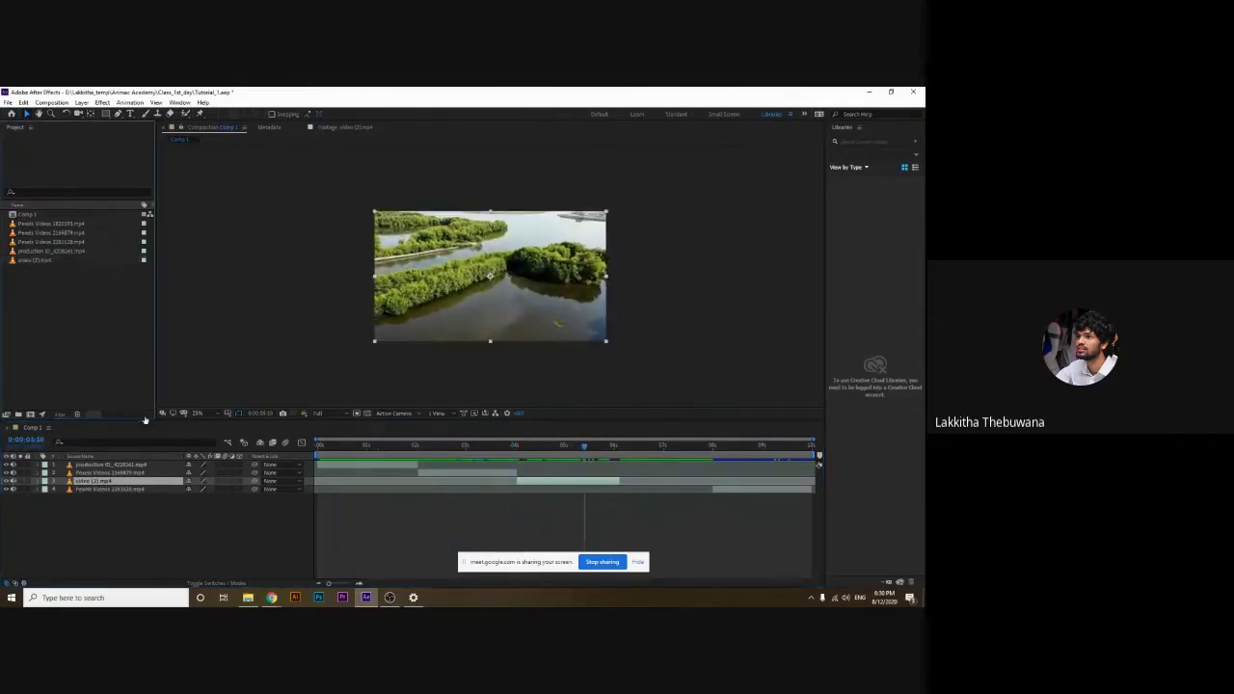
left_click(59, 251)
Open Pexels Videos 1820195.mp4 from the project list in the Footage viewer
left_click(56, 241)
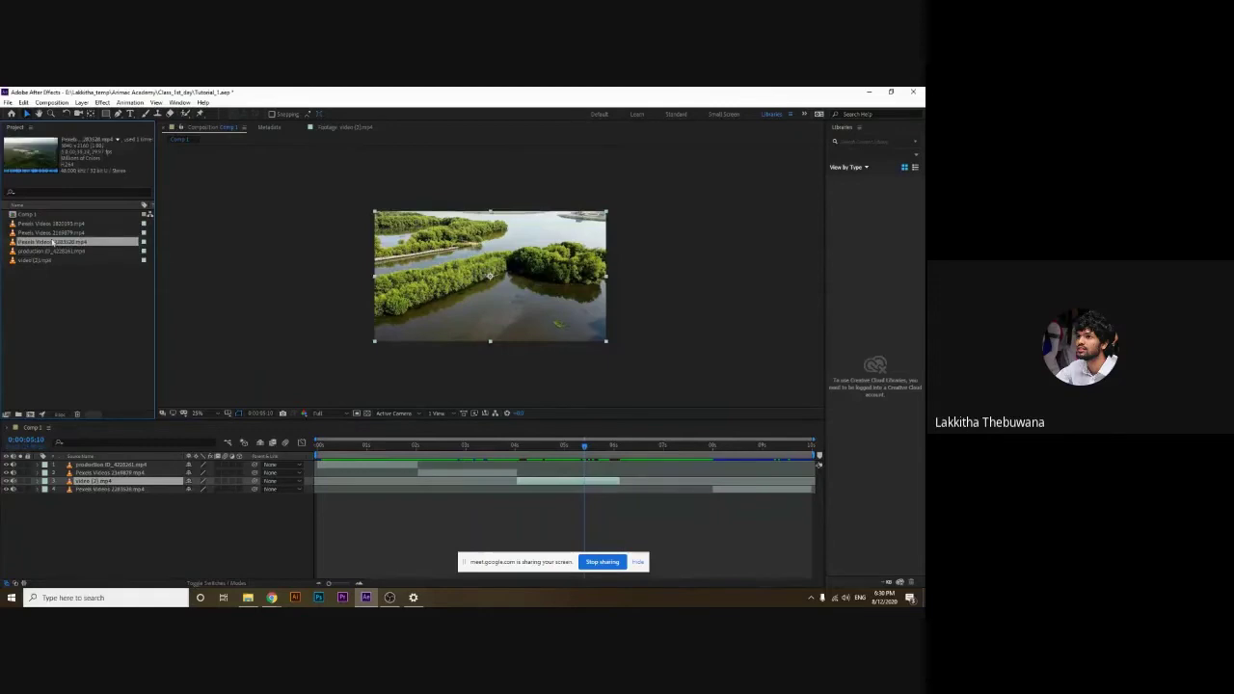
left_click(53, 232)
left_click(49, 224)
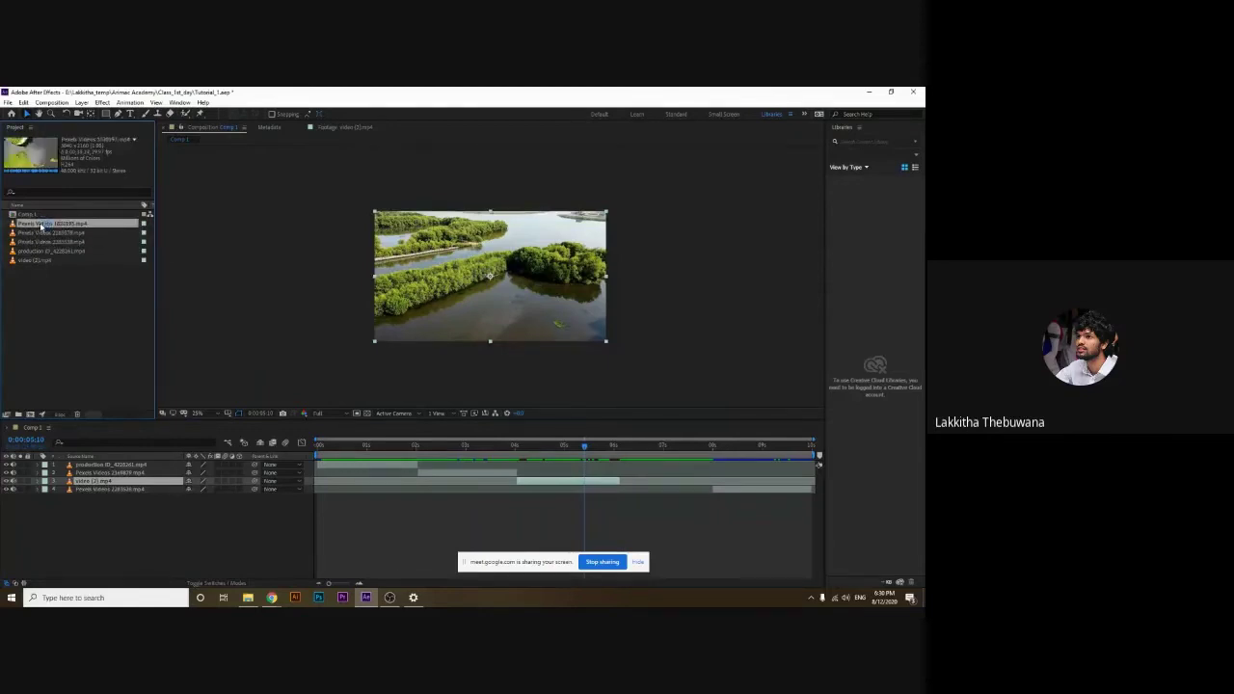
double_click(42, 226)
Trim the footage to the river-boat shot and insert it into Comp 1 between layers
mouse_move(287, 393)
left_mouse_down()
mouse_move(627, 401)
mouse_move(595, 399)
left_mouse_up()
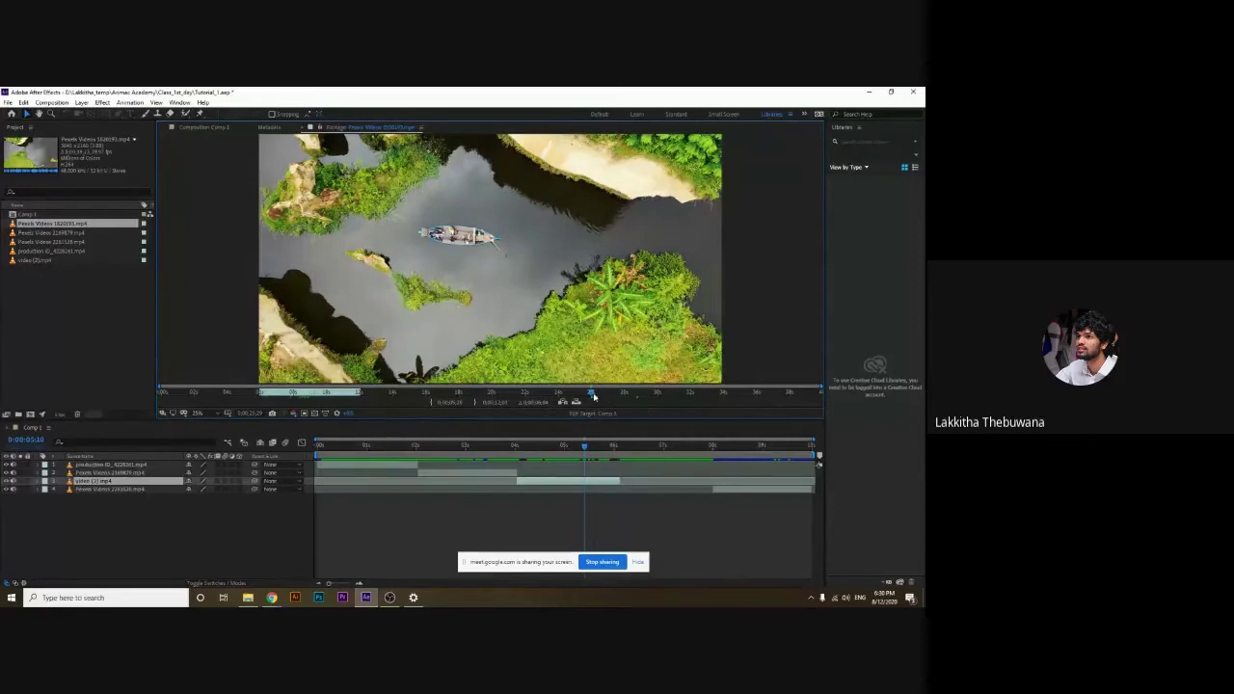
left_click(475, 404)
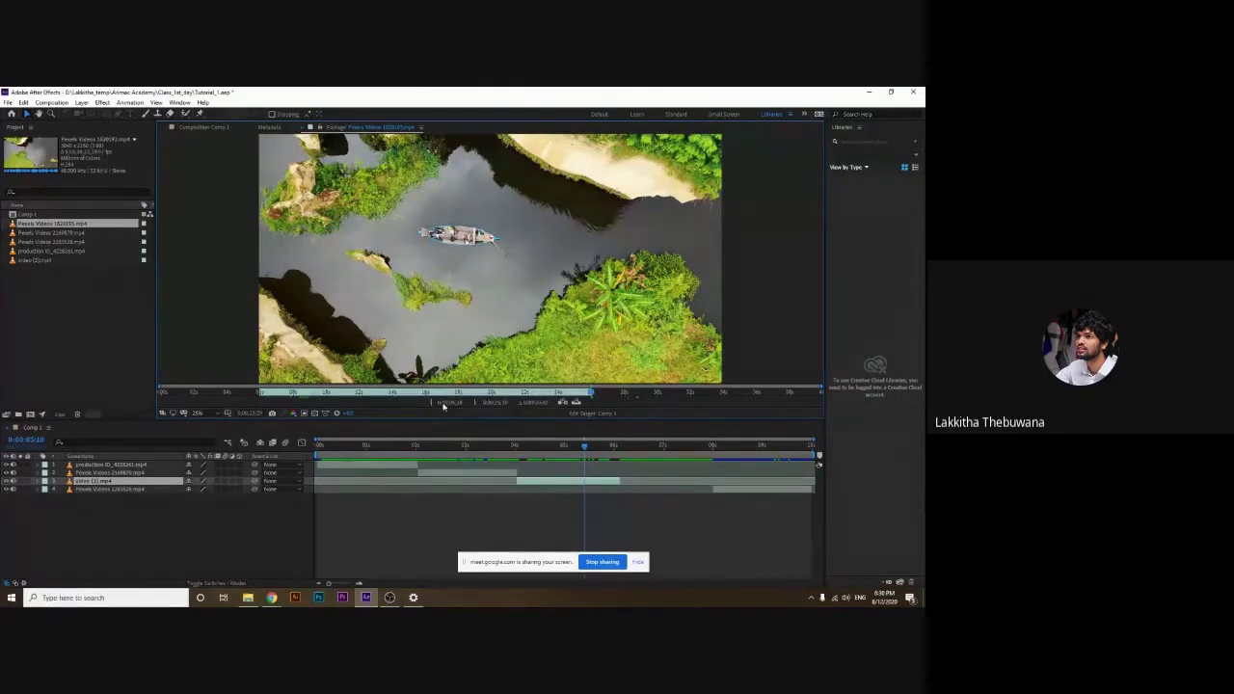
key("space")
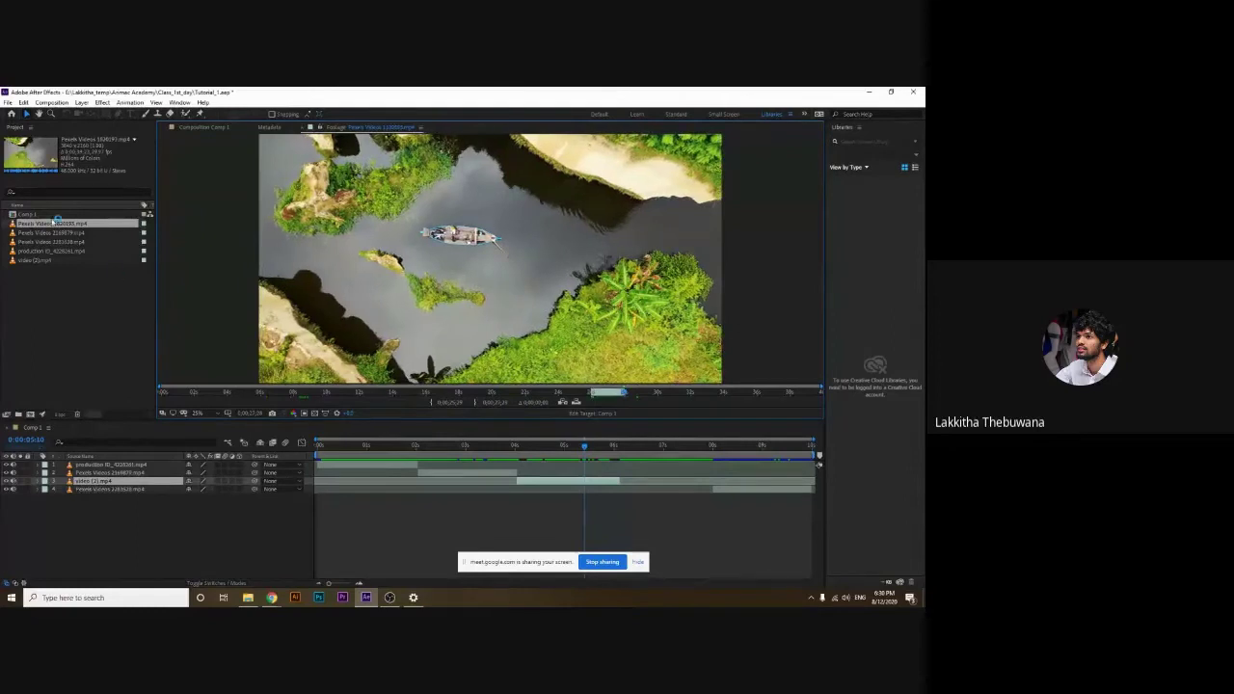
mouse_move(43, 224)
left_mouse_down()
mouse_move(118, 501)
mouse_move(109, 492)
left_mouse_up()
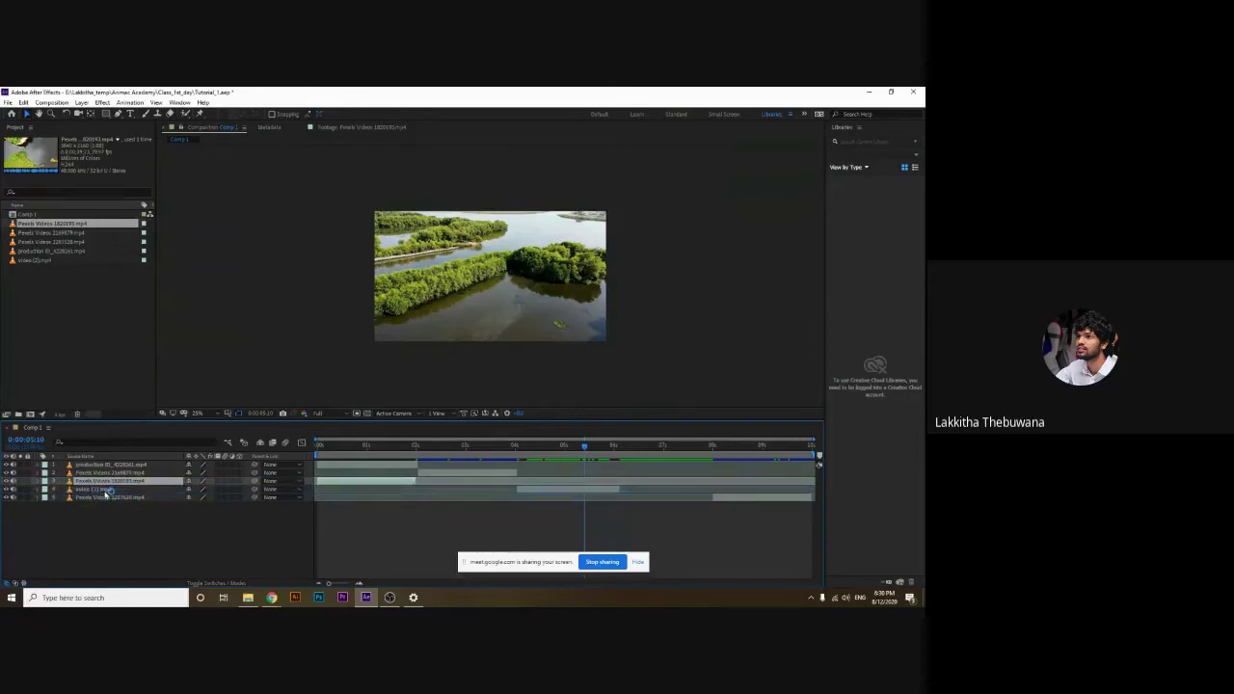
Slide the river-boat layer later so it follows the mangrove clip, checking it in the comp
left_click_drag(384, 490, 720, 488)
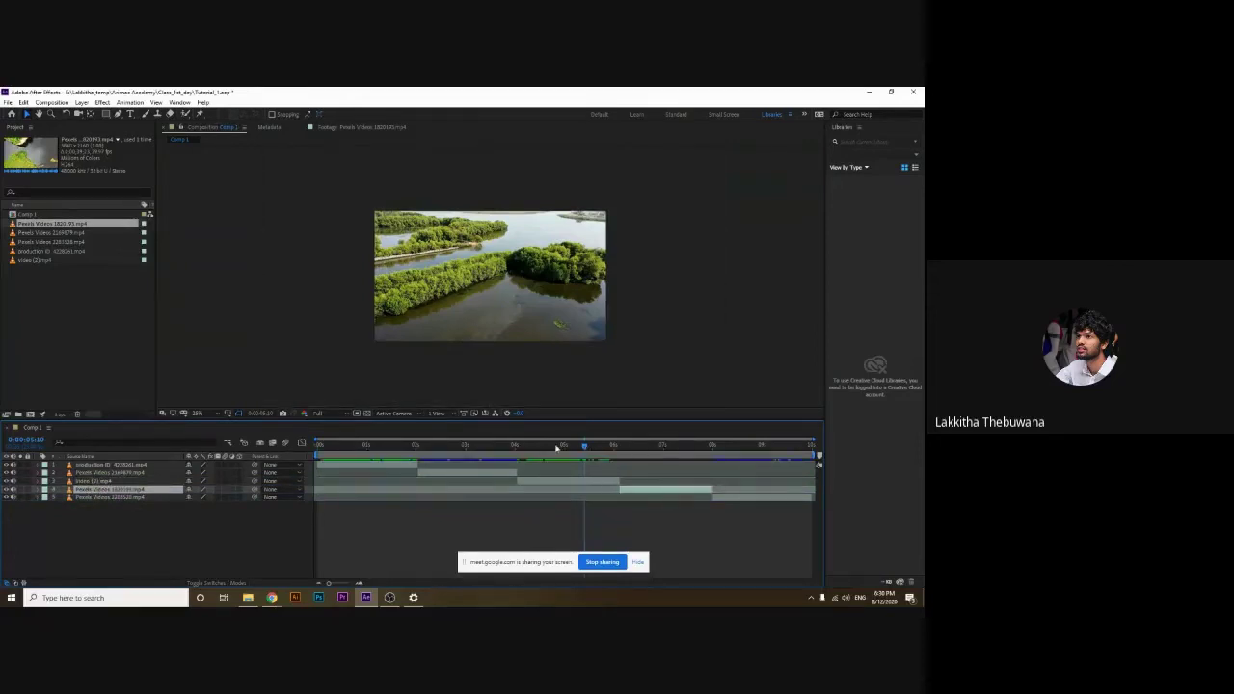
left_click_drag(584, 447, 638, 450)
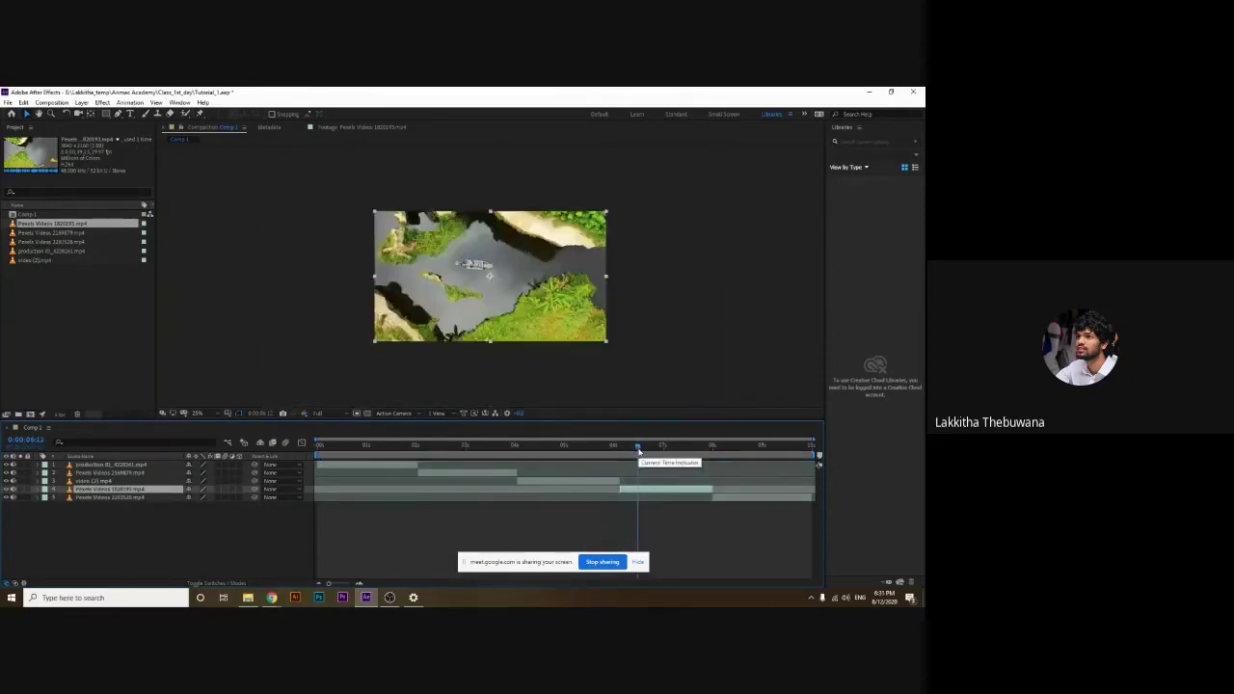
mouse_move(639, 450)
left_mouse_down()
mouse_move(592, 448)
mouse_move(311, 356)
left_mouse_up()
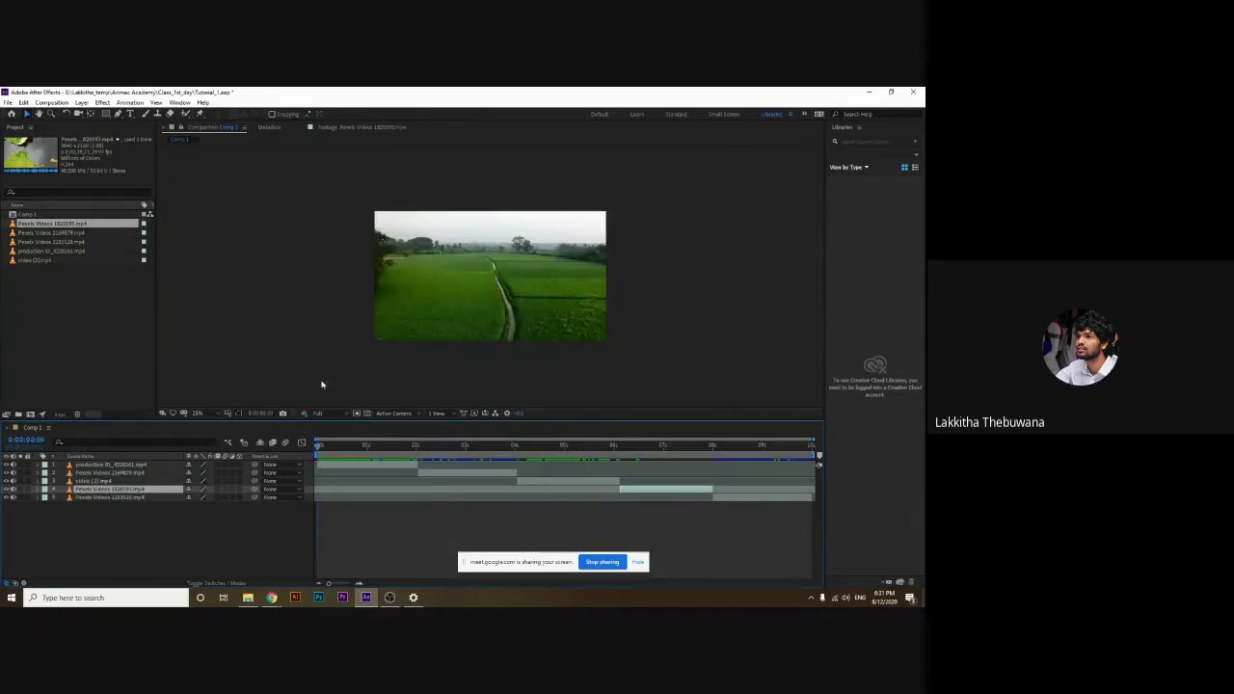
Preview the five-clip sequence from the start of Comp 1, then stop it
left_click_drag(346, 452, 301, 453)
key("space")
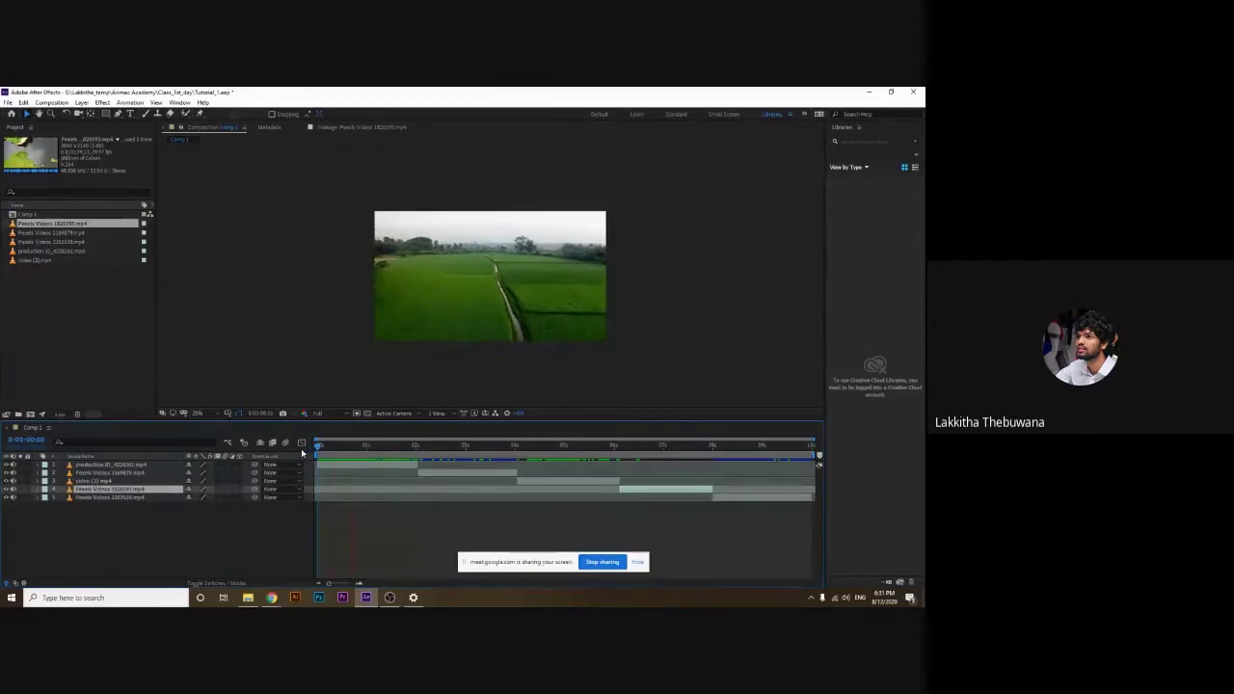
key("space")
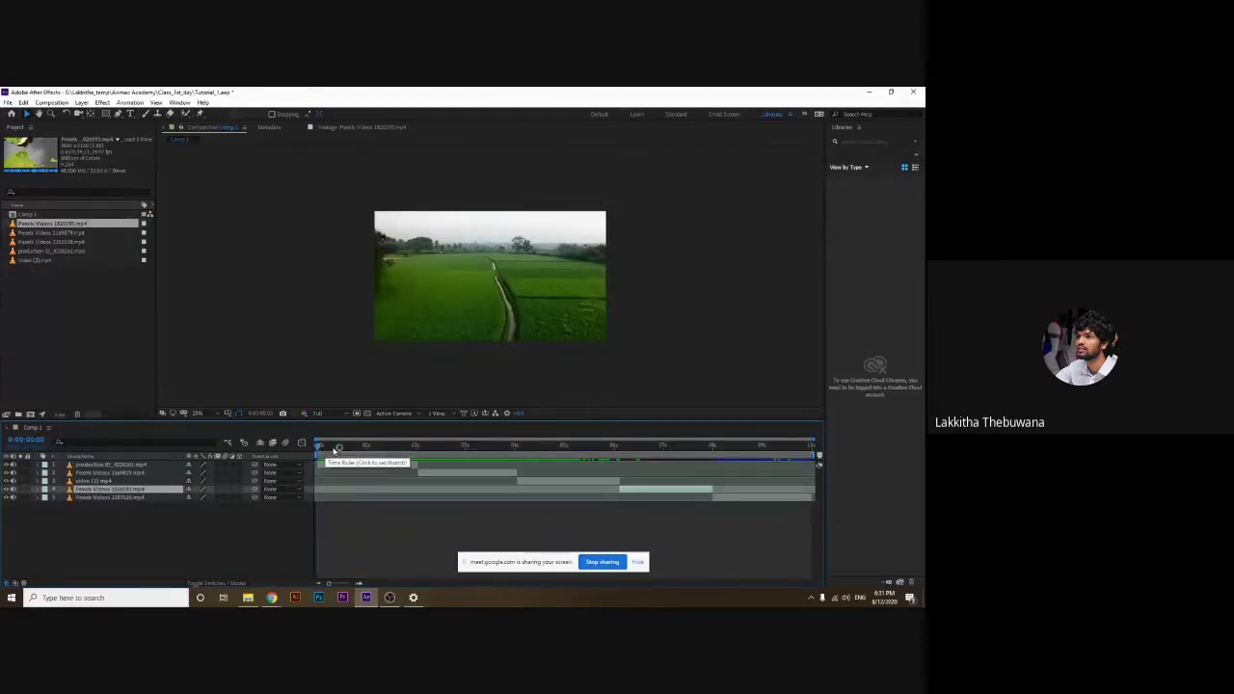
left_click(336, 447)
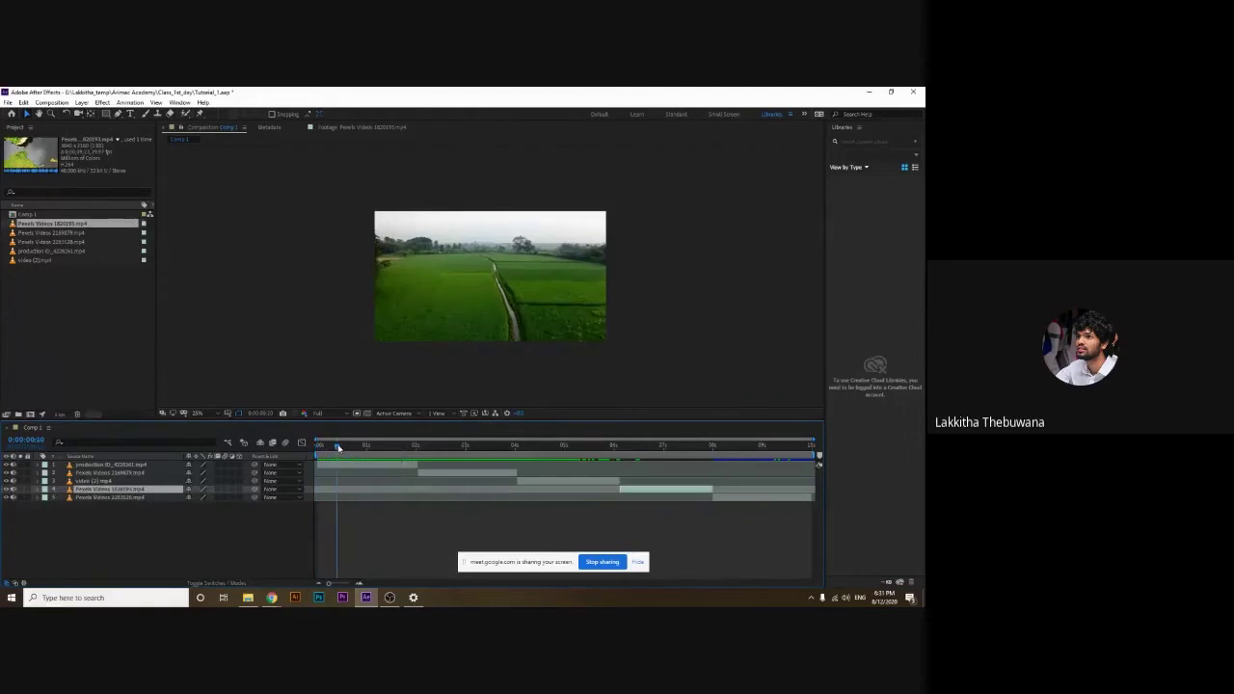
left_click(336, 446)
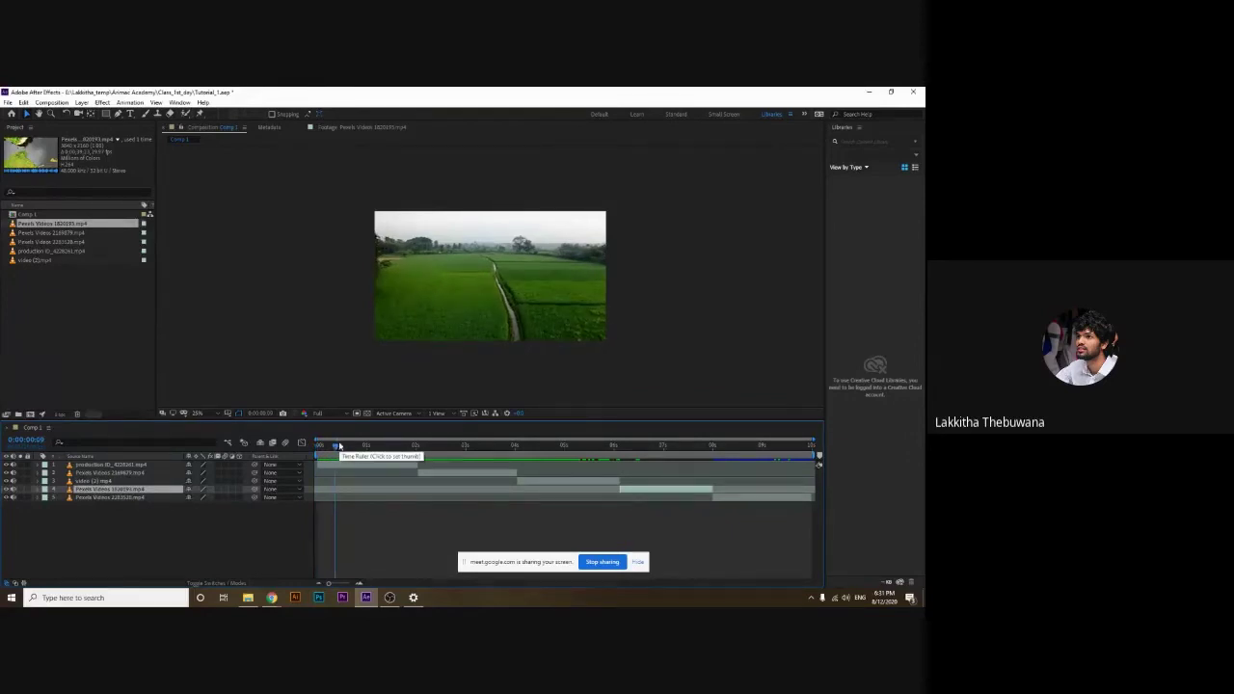
left_click(319, 446)
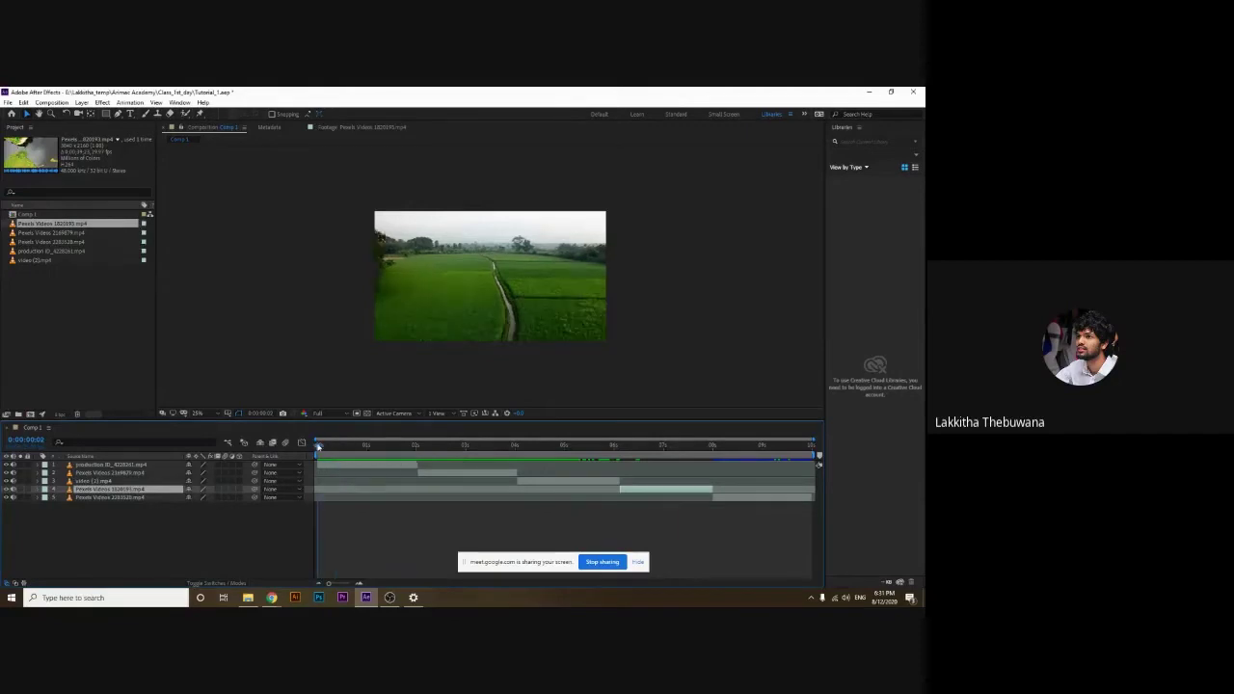
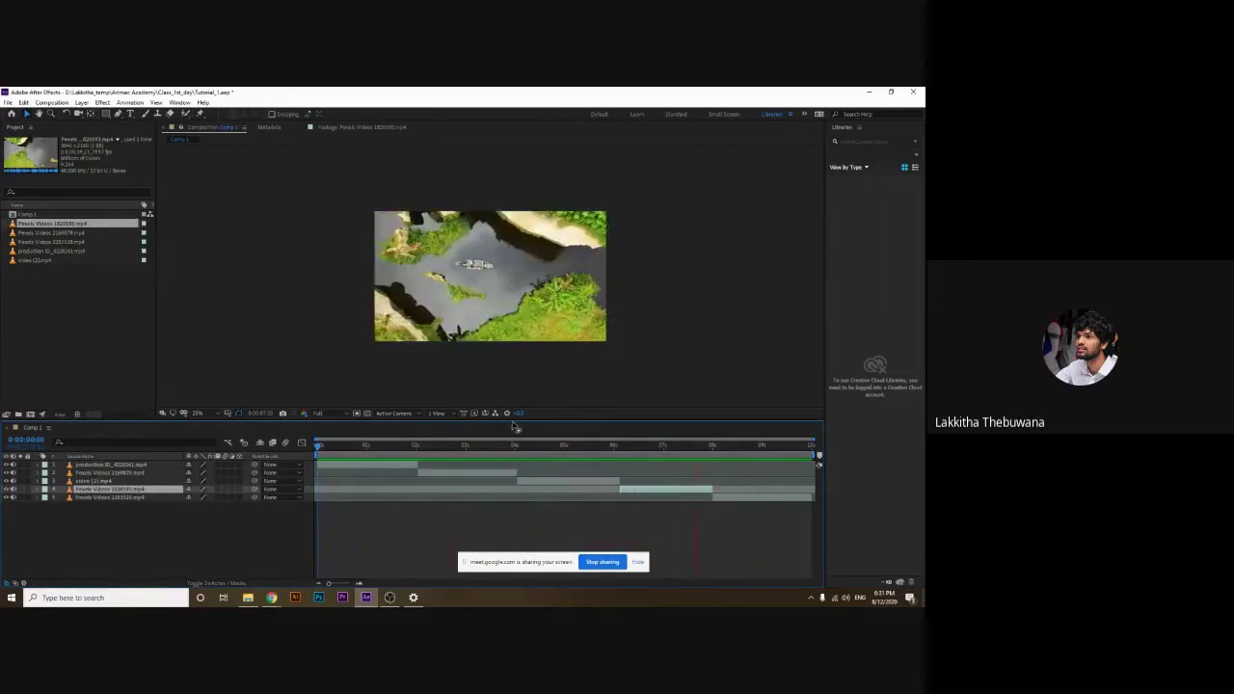
At about 6 seconds, add Position and Scale keyframes to the river clip and scrub its Scale larger
left_click(679, 445)
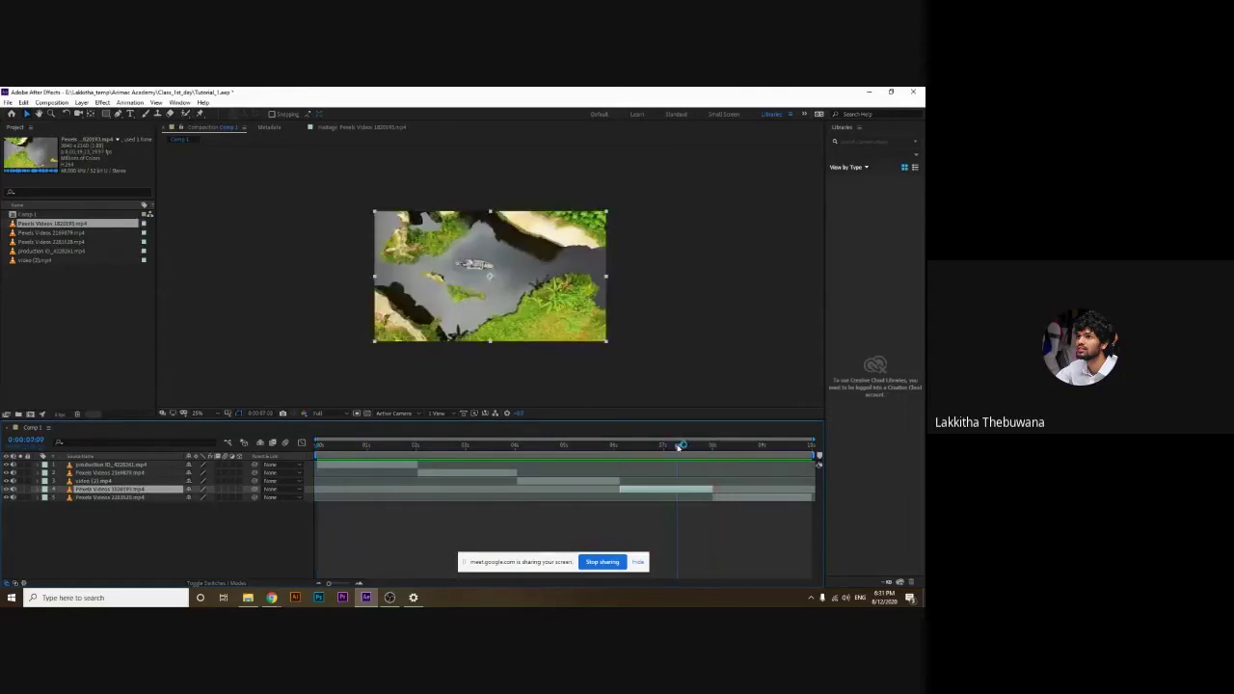
left_click_drag(679, 446, 621, 457)
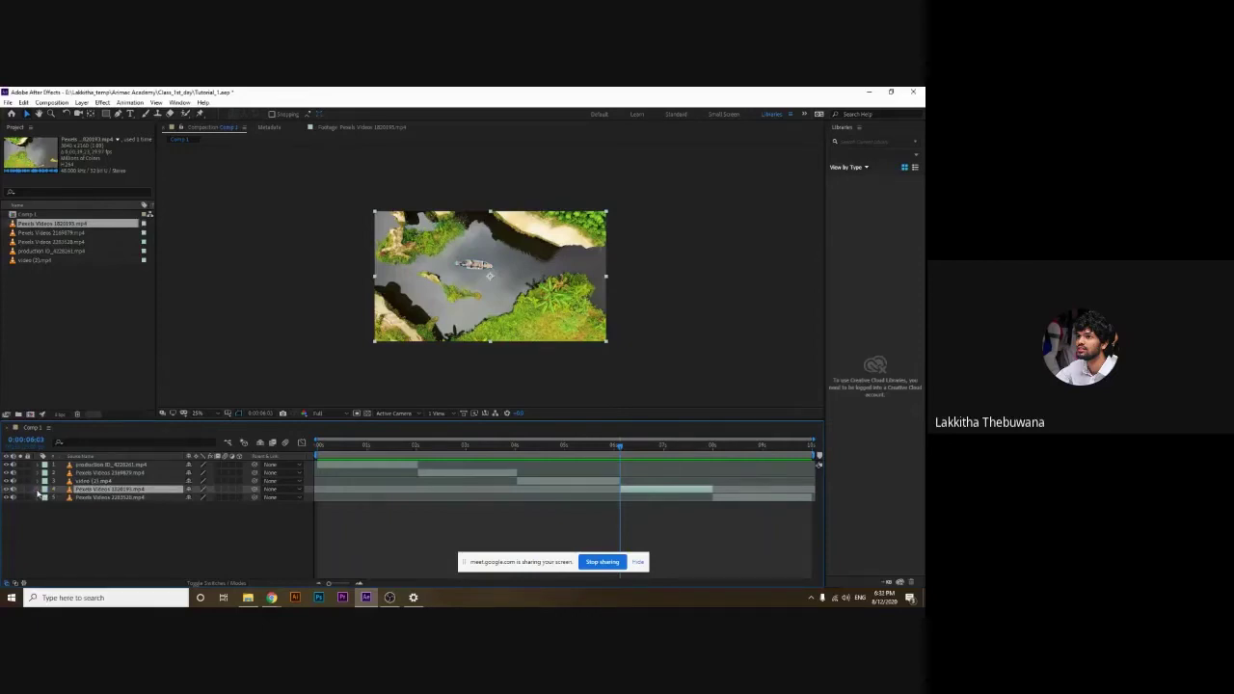
left_click(38, 490)
left_click(46, 498)
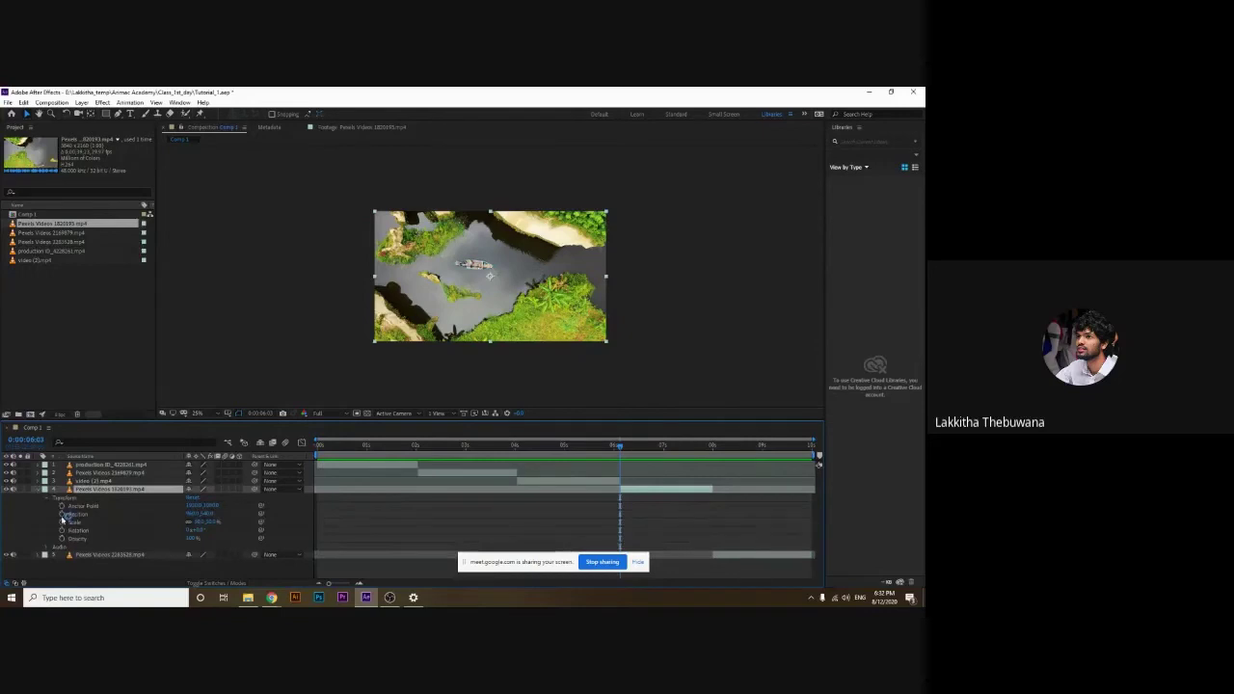
left_click(62, 516)
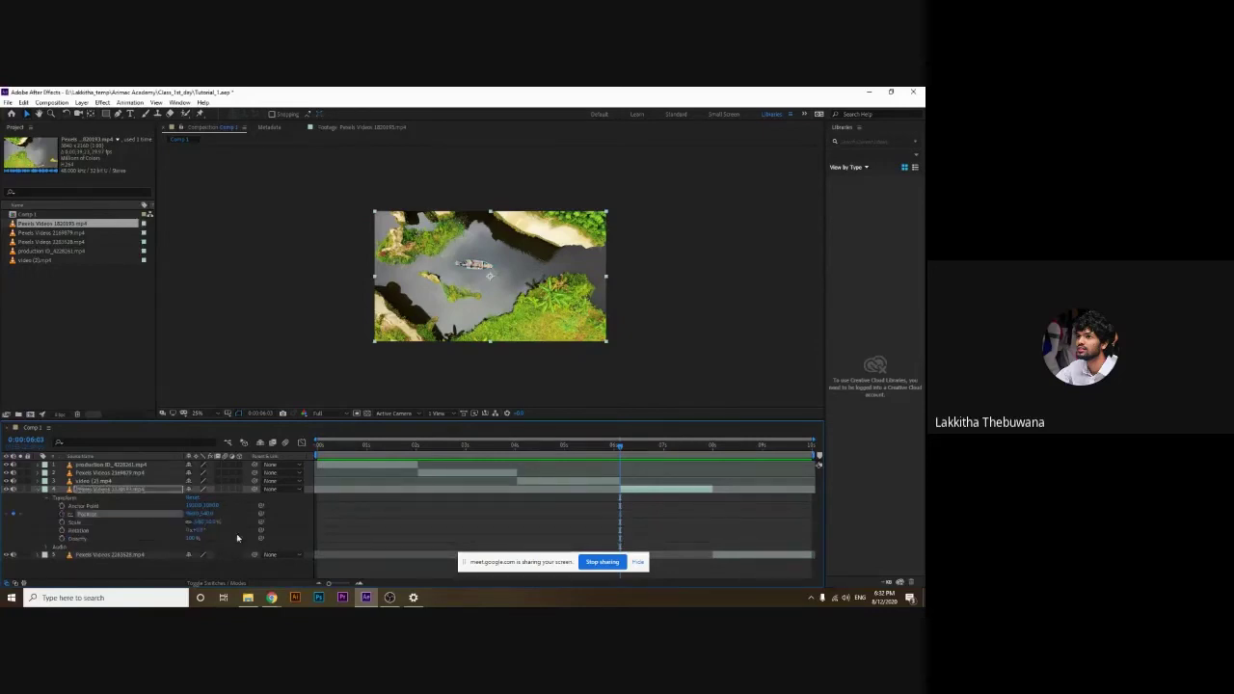
left_click(62, 522)
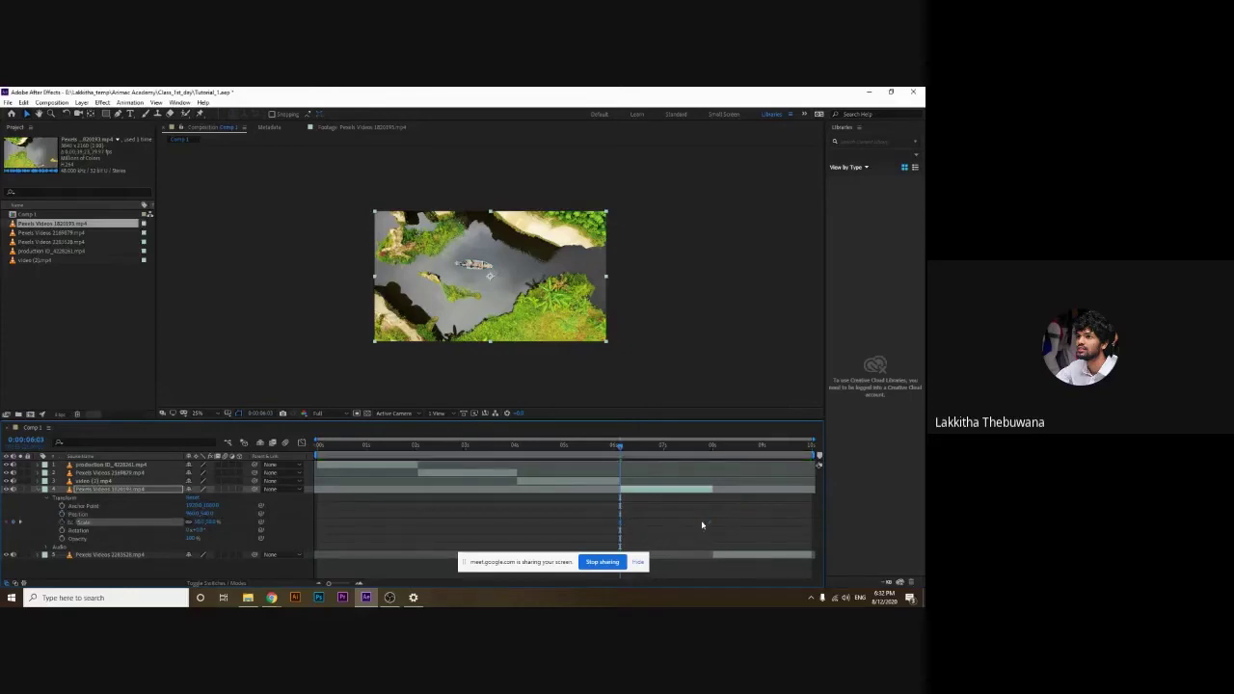
left_click_drag(197, 522, 232, 521)
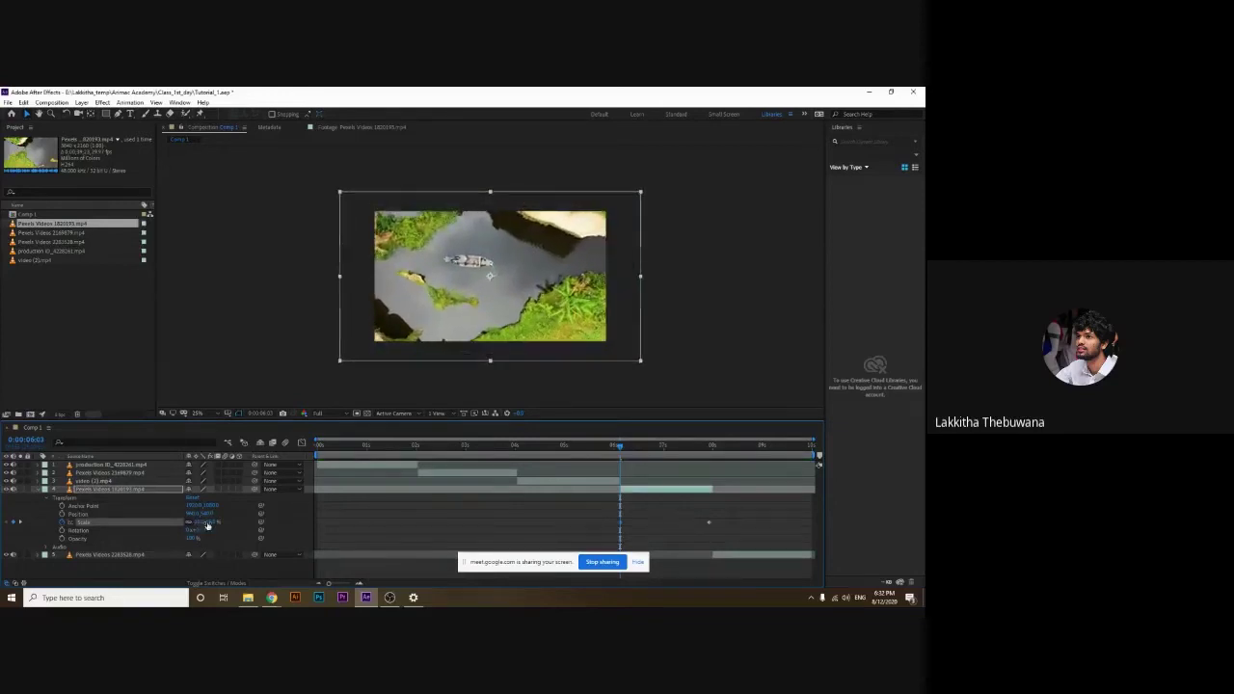
left_click(206, 523)
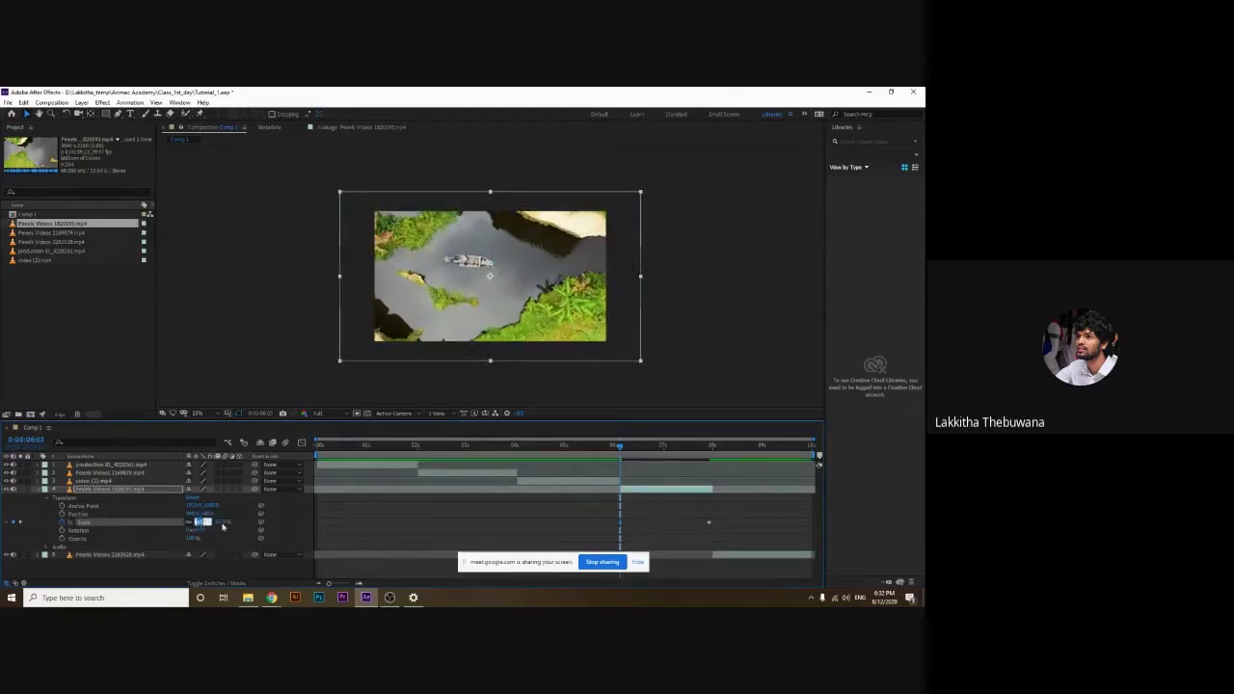
left_click(637, 378)
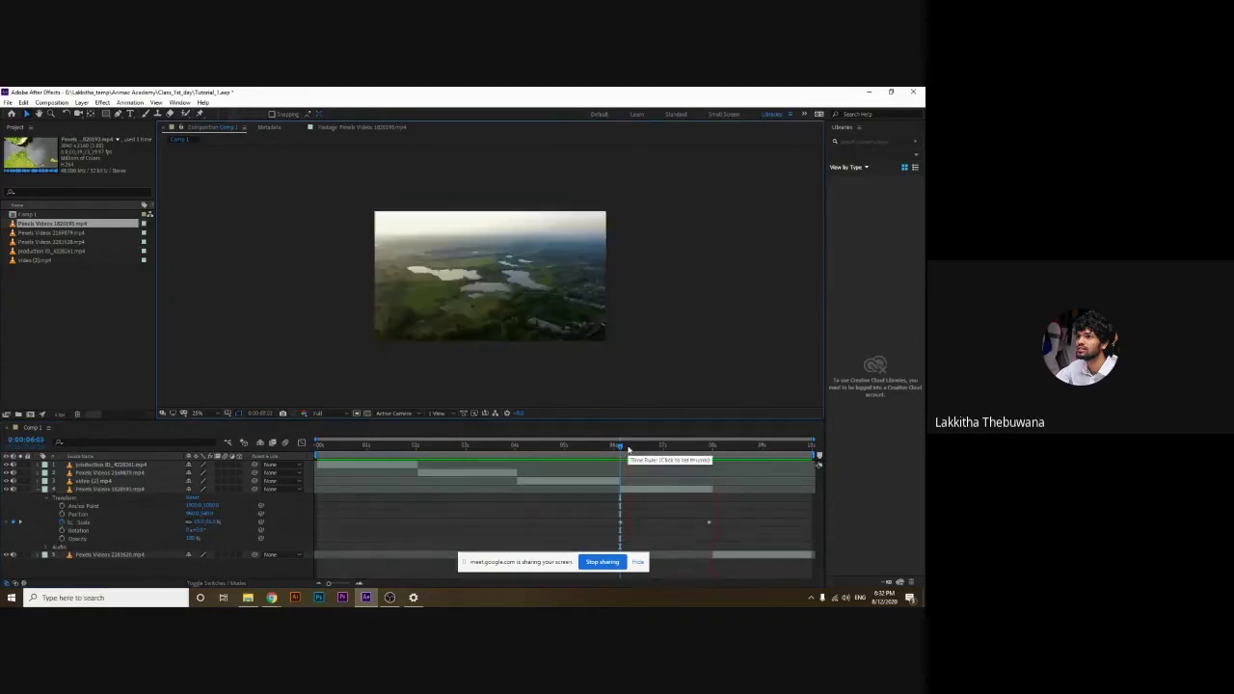
left_click(604, 446)
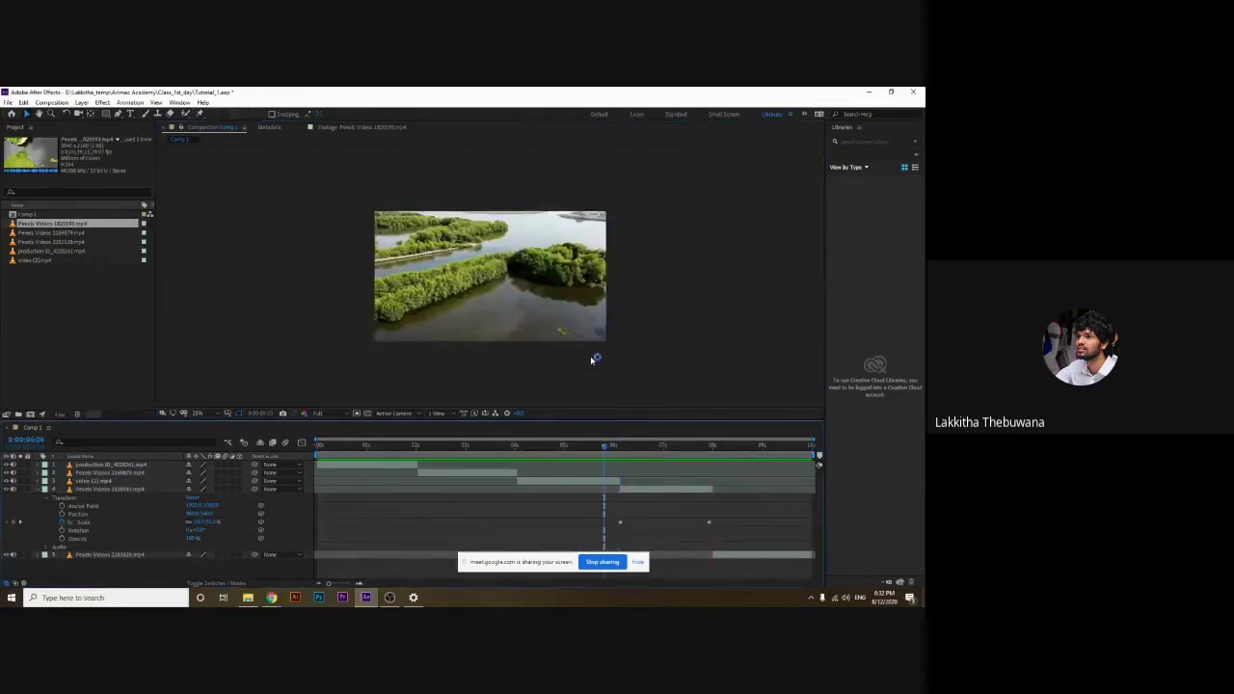
Collapse the river clip's transform properties and preview the montage from 7:21
key("space")
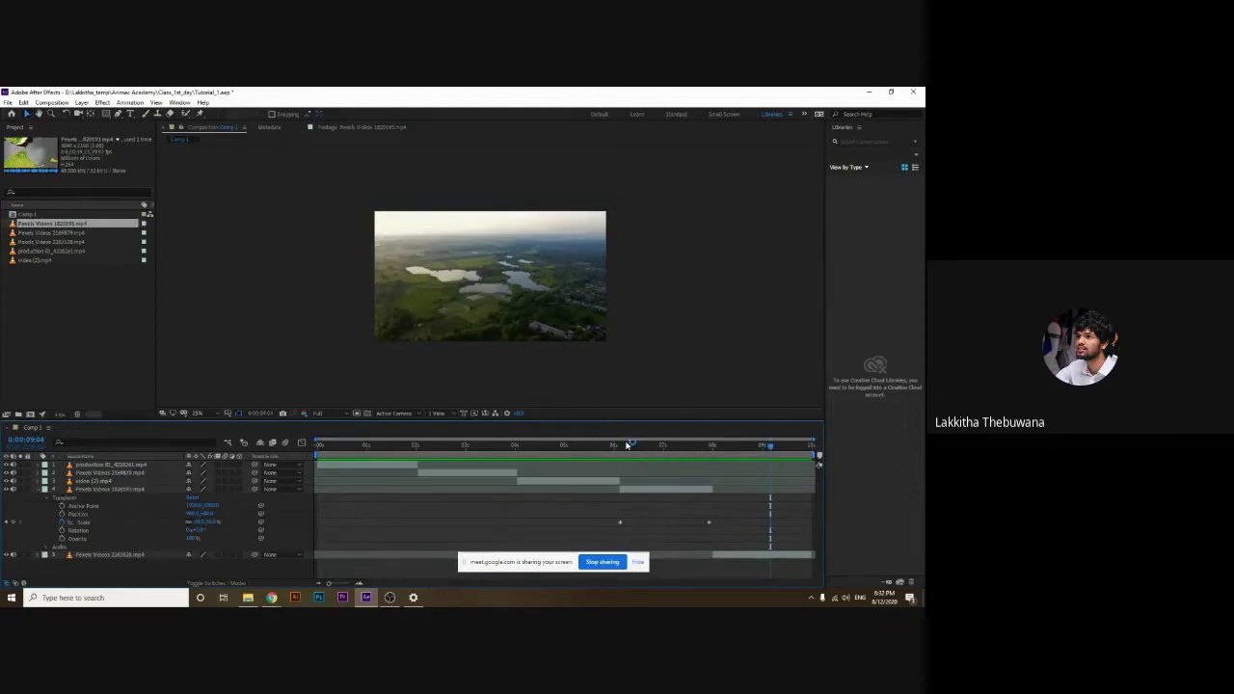
left_click(37, 496)
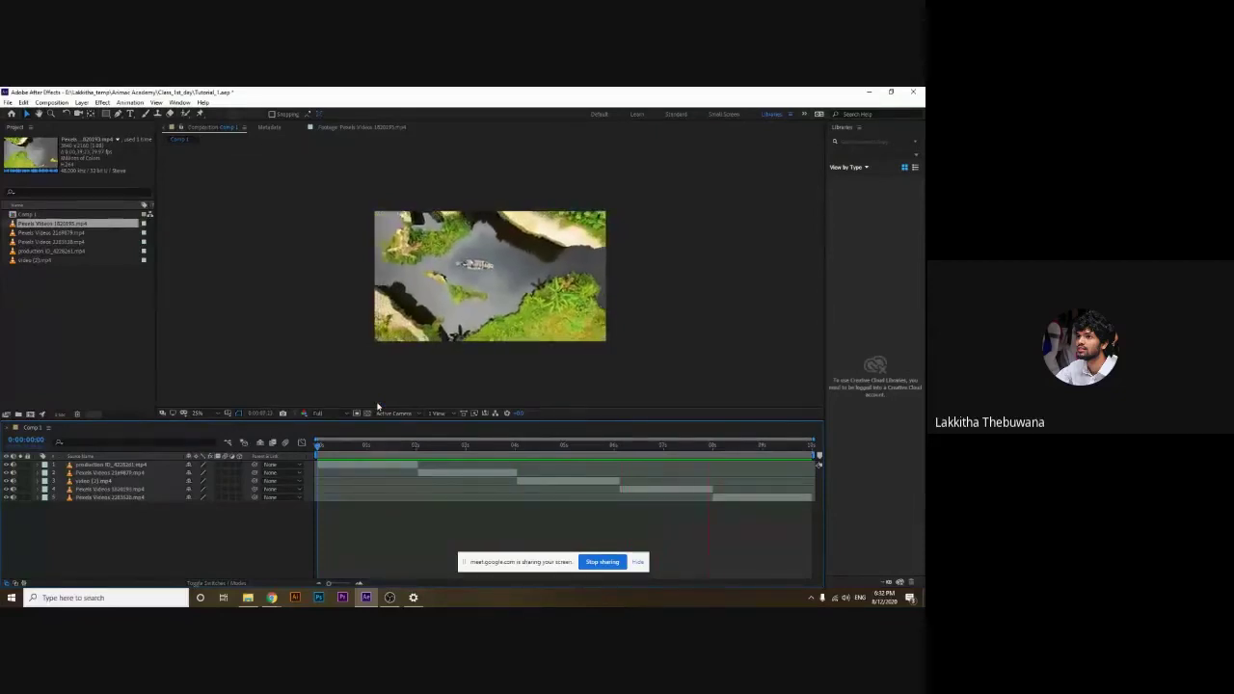
left_click(709, 447)
key("space")
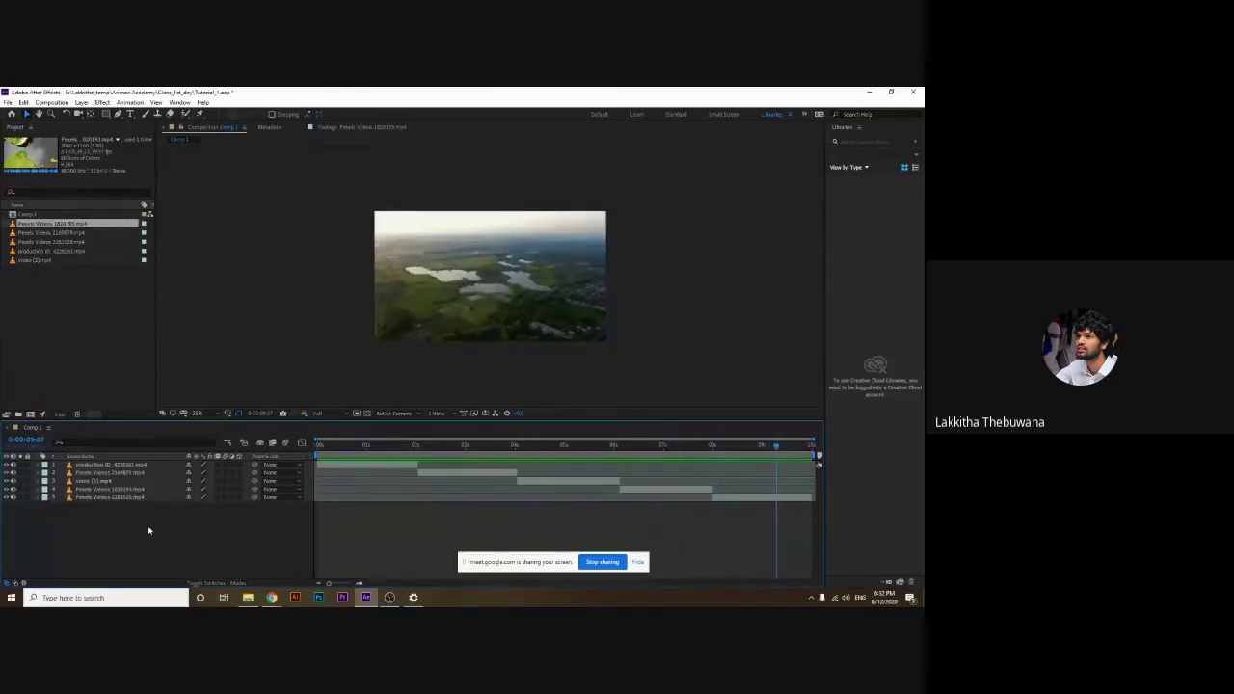
mouse_move(129, 526)
left_mouse_down()
mouse_move(138, 470)
mouse_move(136, 527)
left_mouse_up()
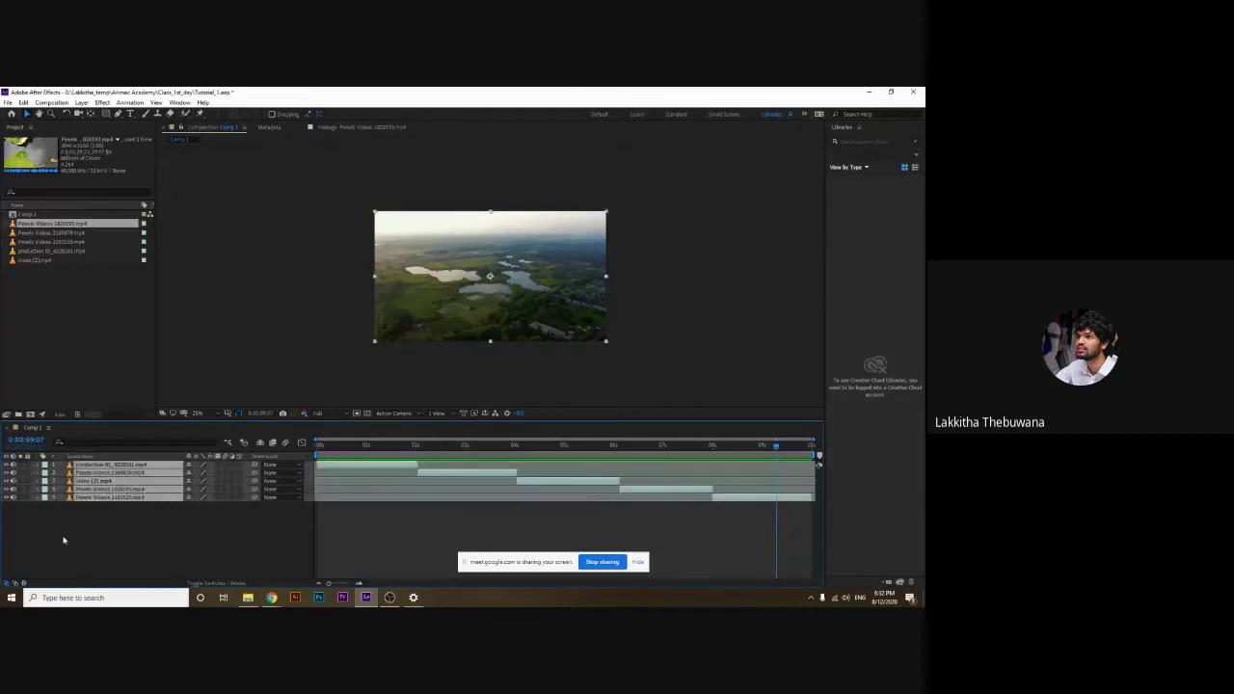
left_click(74, 506)
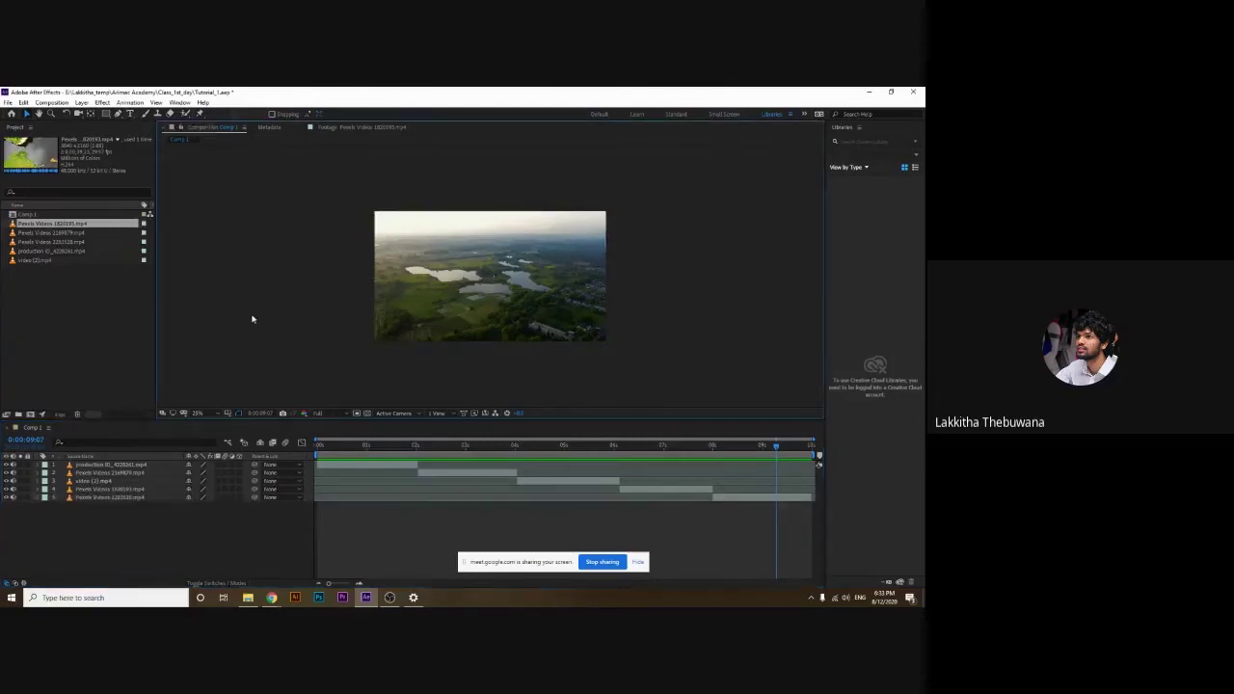
Create a new text layer over the lake clip and type the tutorial title
key("ctrl+t")
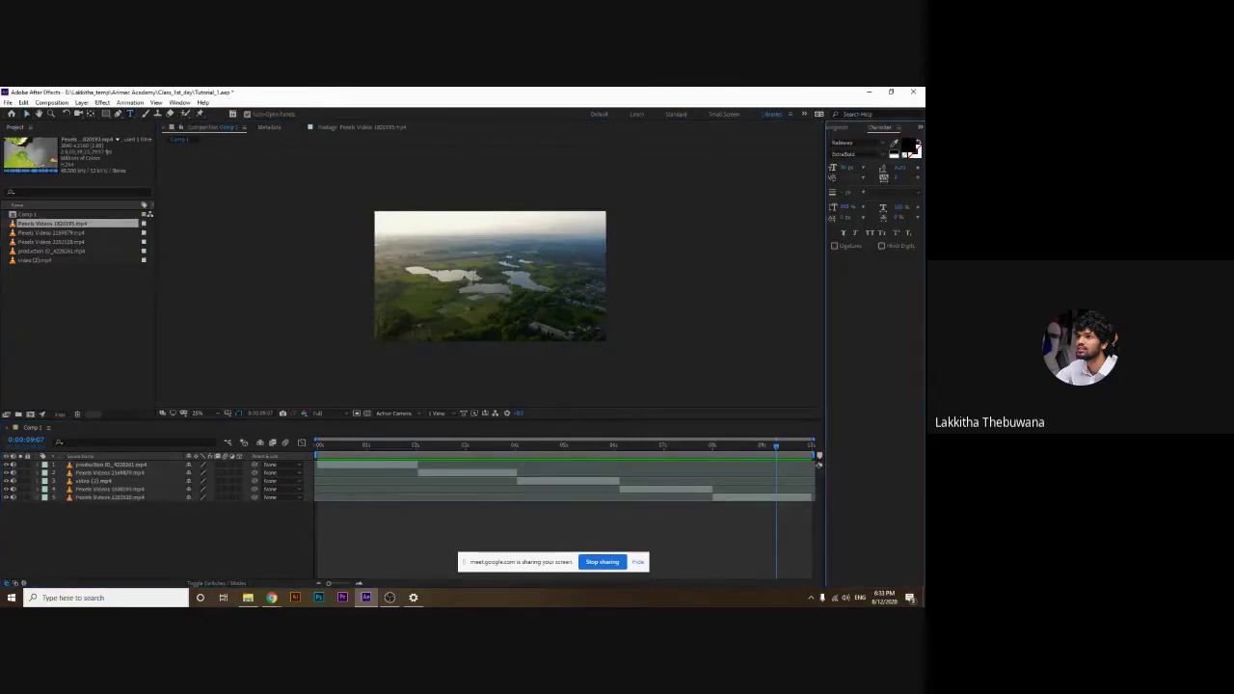
left_click_drag(815, 181, 792, 184)
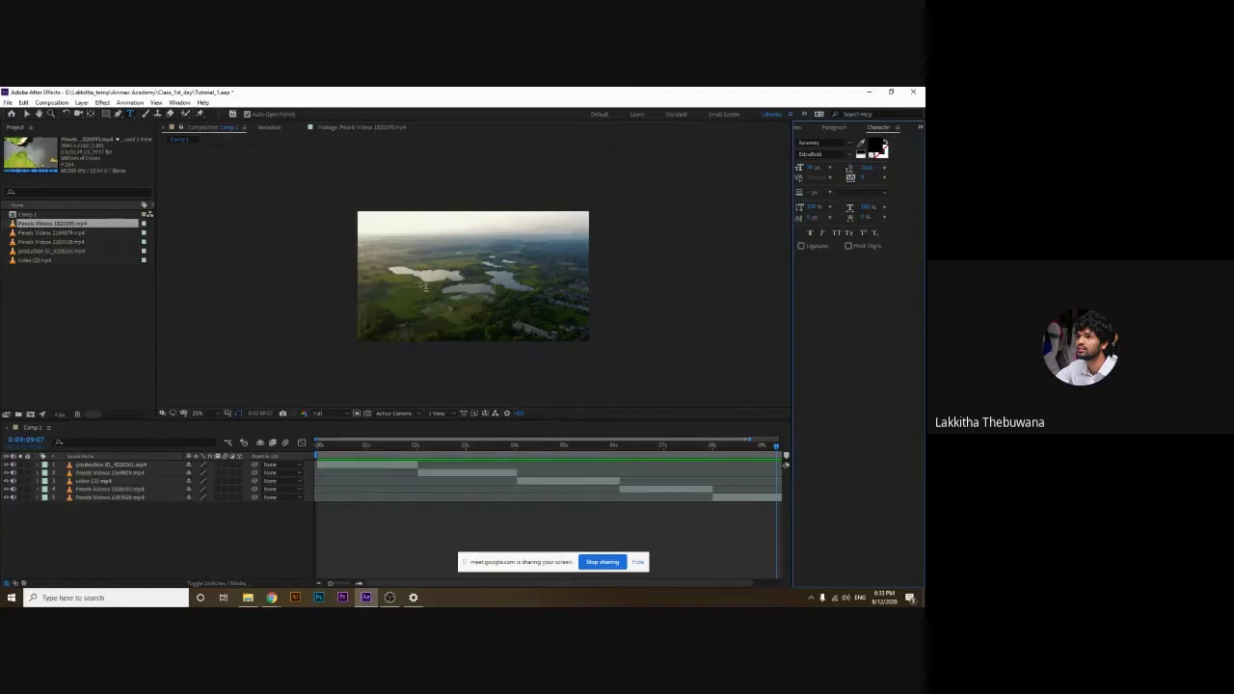
left_click(518, 307)
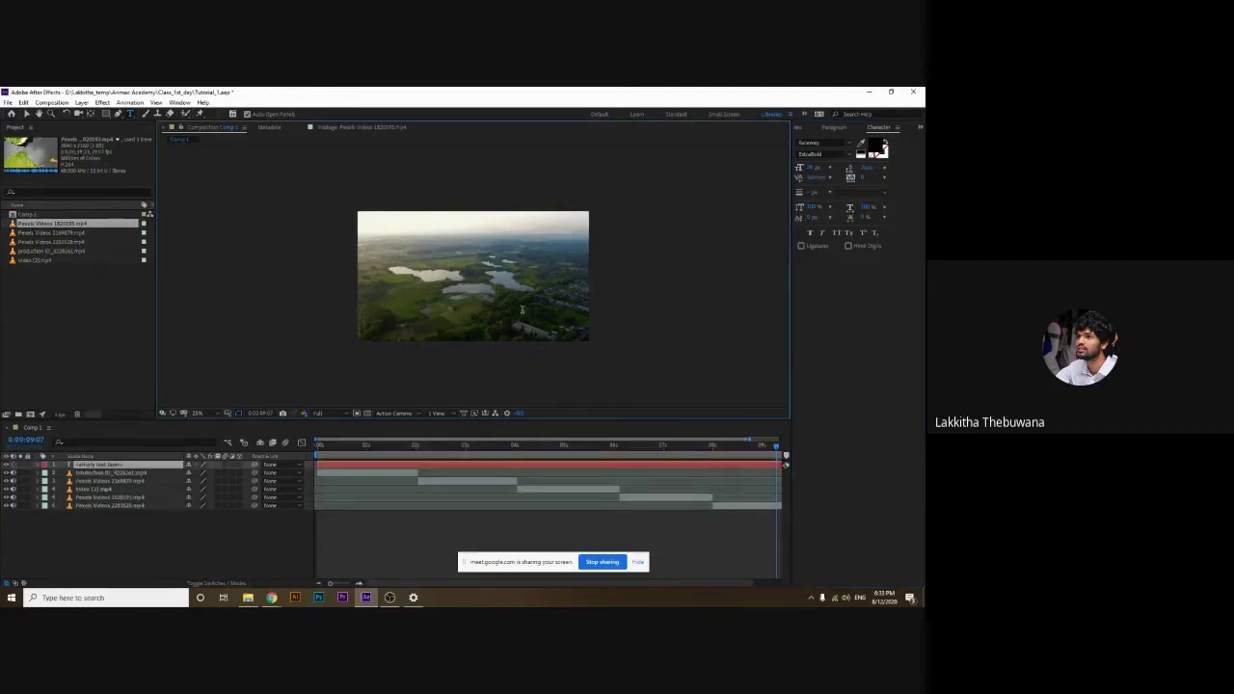
type("Hello")
type("orial Video")
Select all the title text and set its font size to 100
key("ctrl+a")
key("Escape")
key("ctrl+a")
left_click(815, 168)
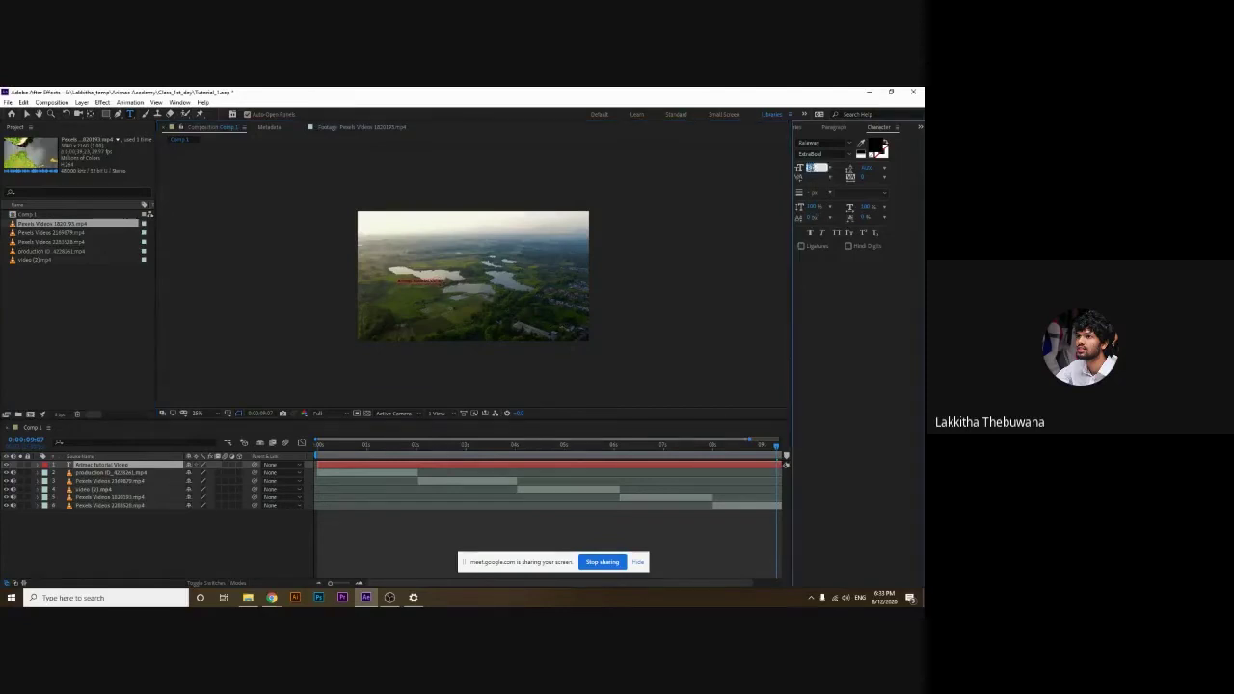
type("100")
key("Return")
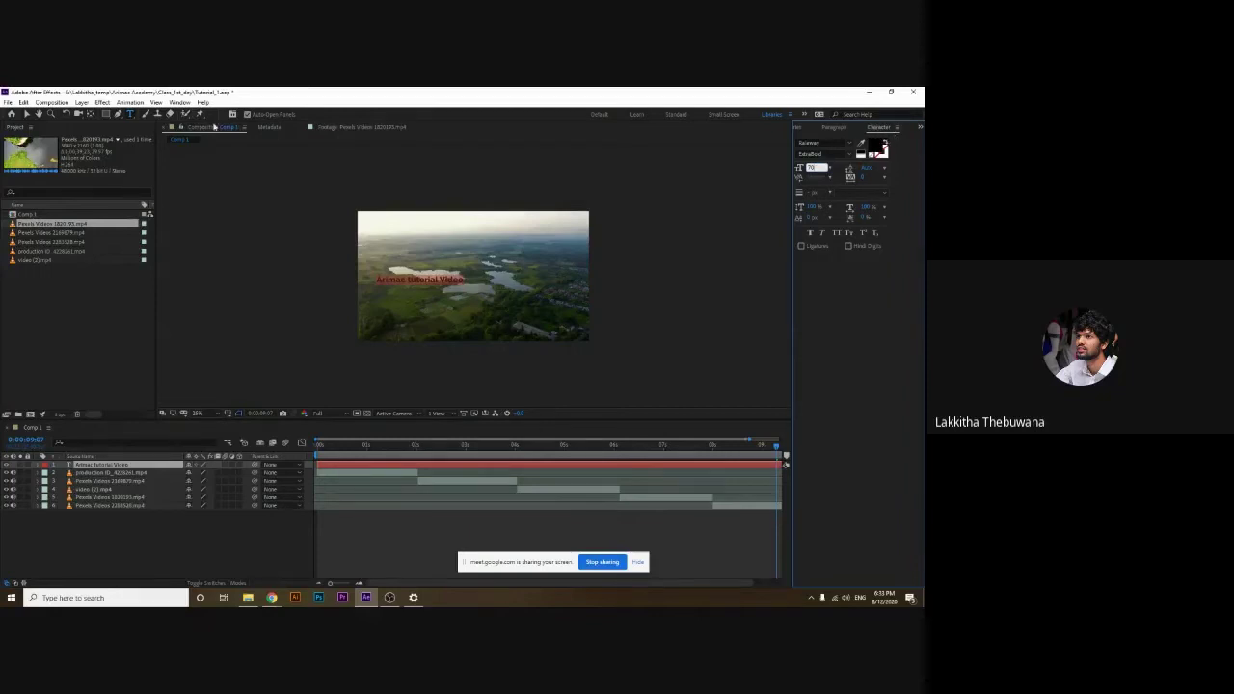
Hide and then restore the Character panel from the Window menu
left_click(180, 103)
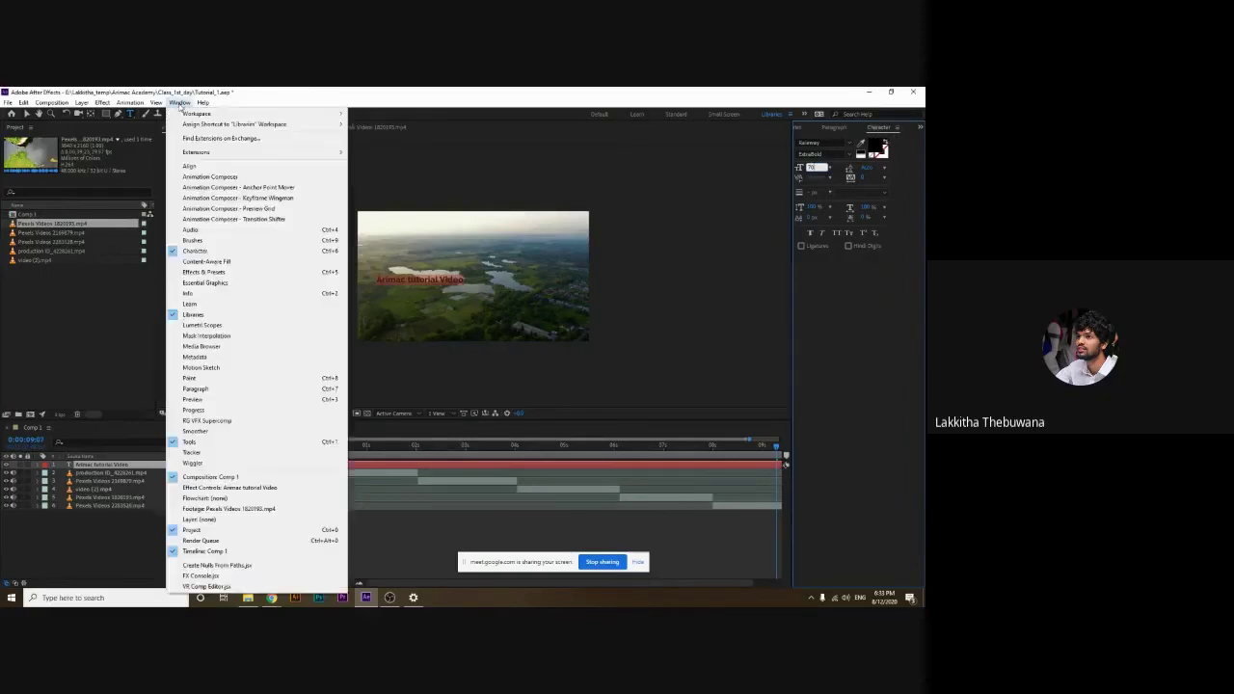
mouse_move(22, 103)
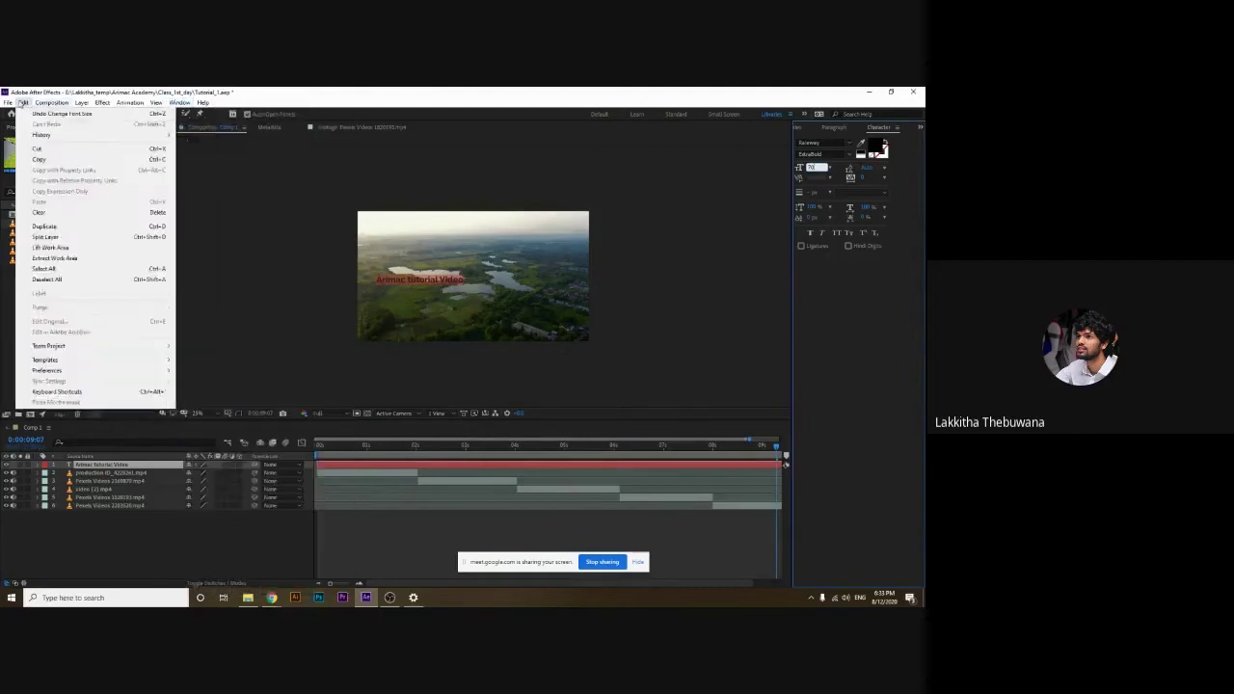
left_click(180, 103)
left_click(203, 103)
mouse_move(177, 106)
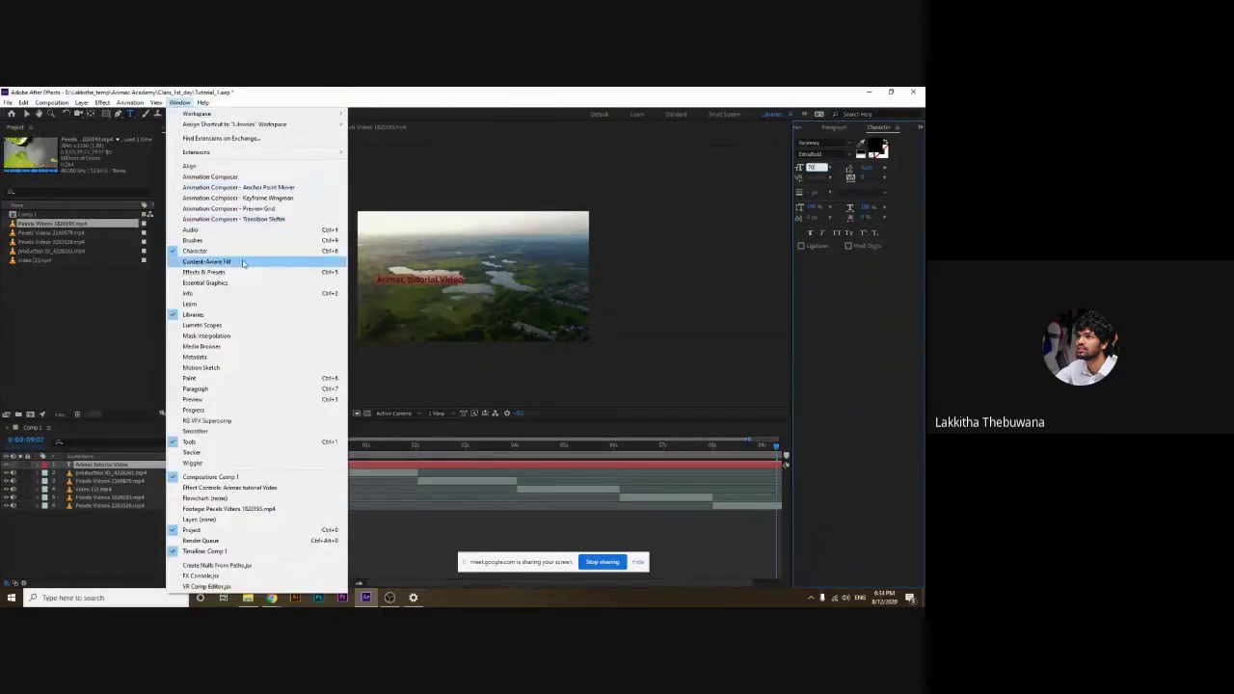
left_click(196, 253)
left_click(180, 102)
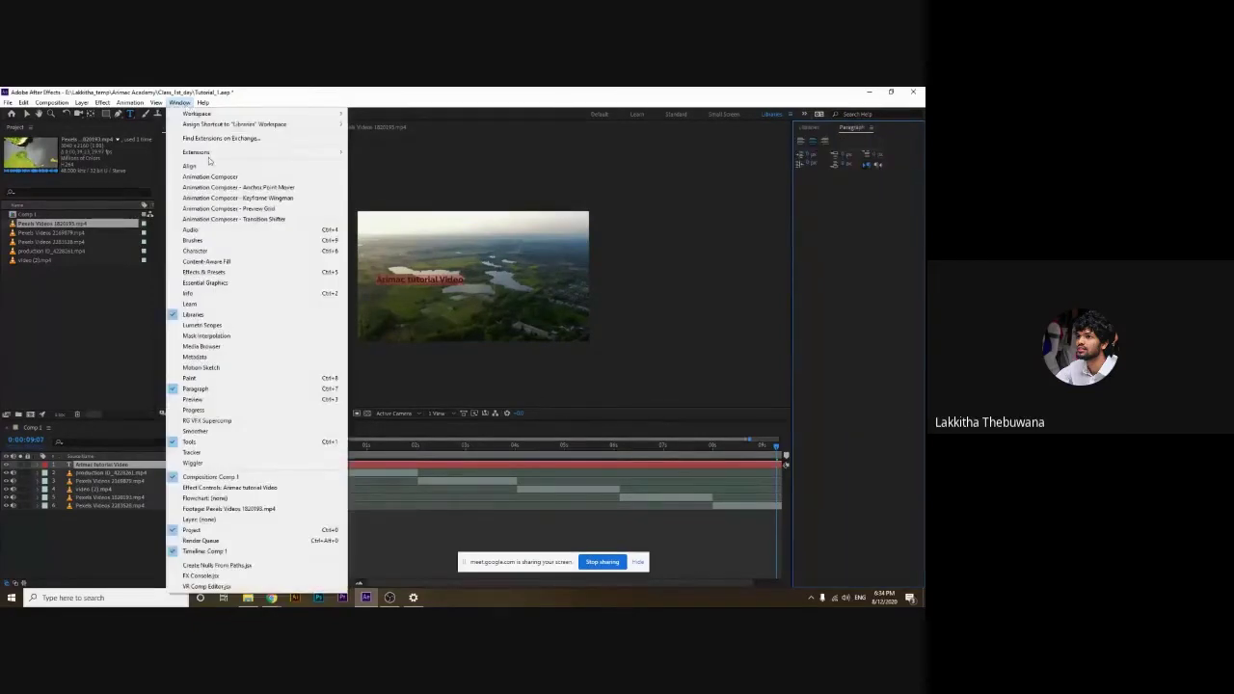
left_click(205, 251)
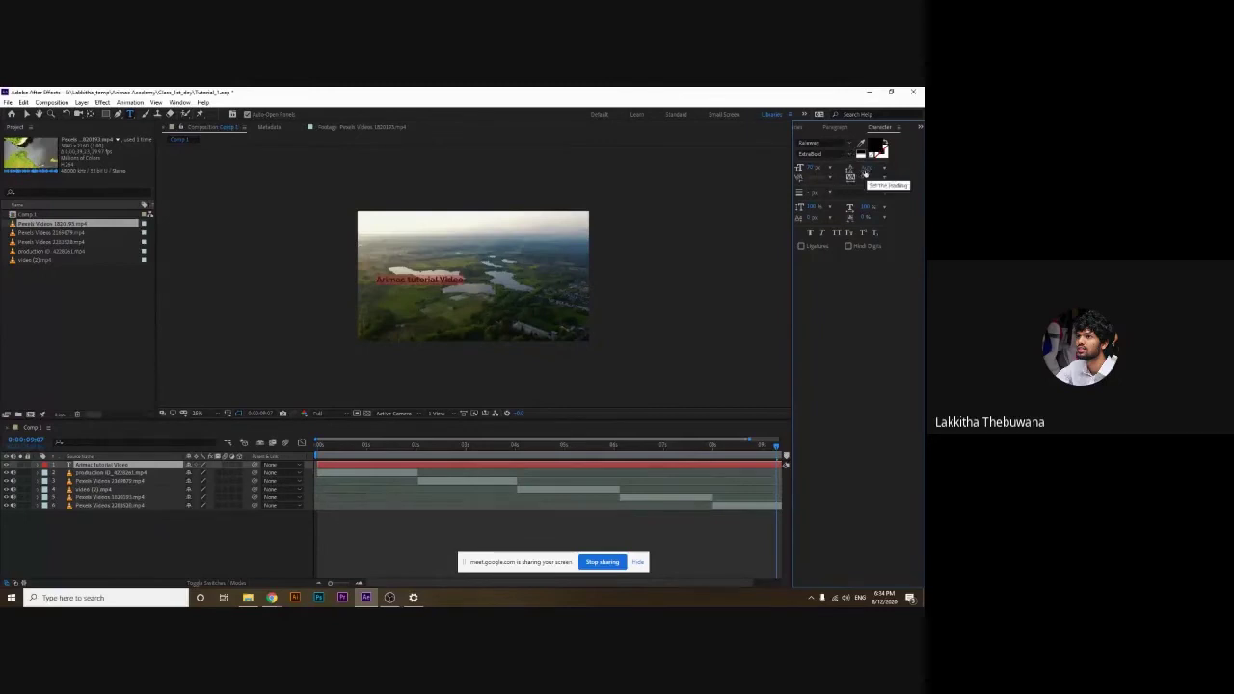
Change the title text colour to white, leaving All Caps off
left_click(837, 234)
left_click(837, 234)
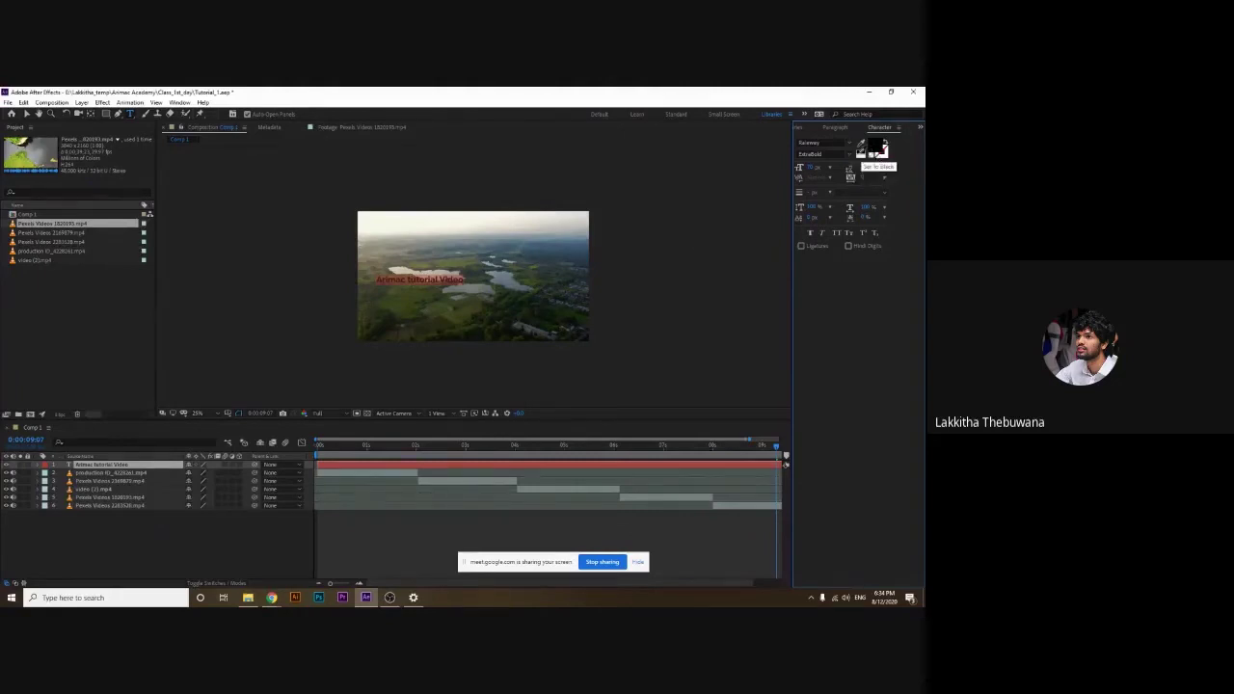
left_click(861, 156)
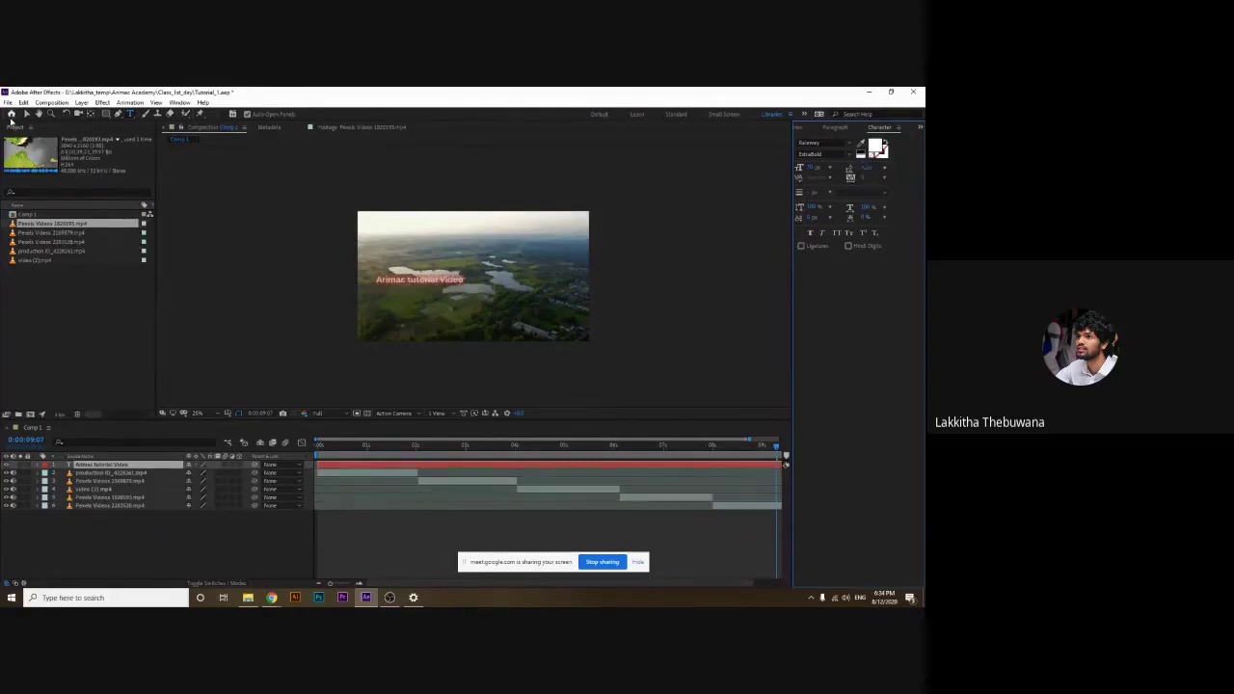
Preview the montage from the start and switch back to the Selection tool
left_click(325, 446)
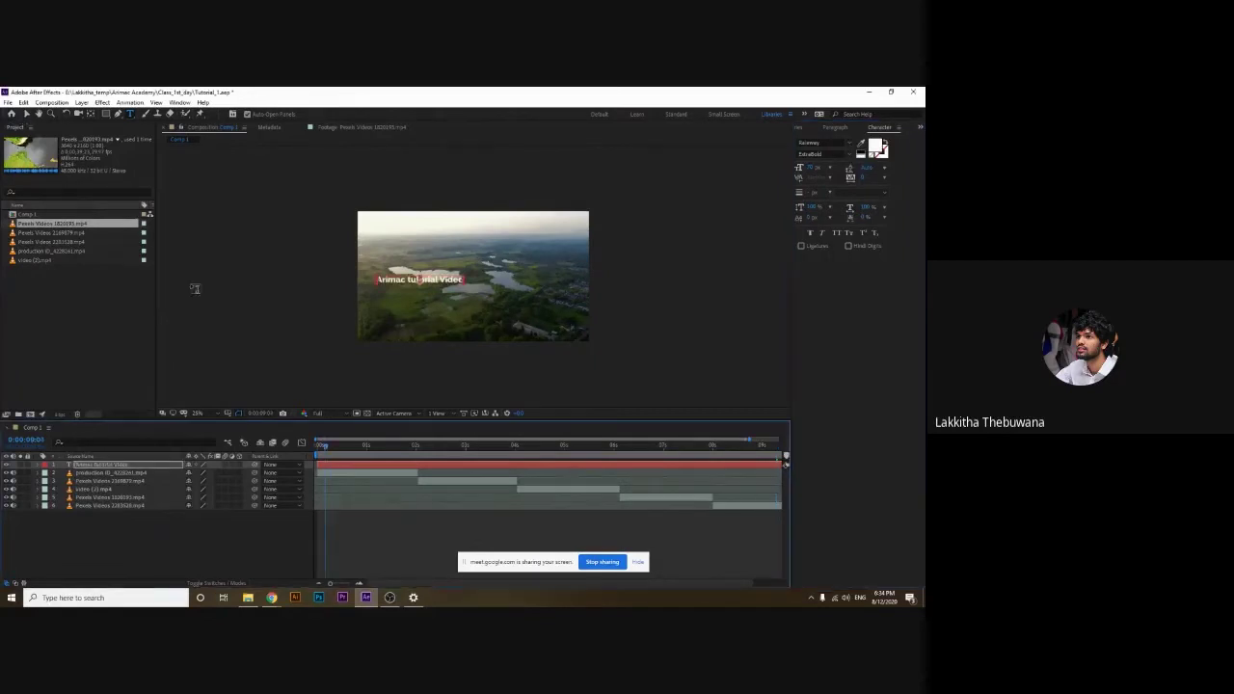
key("space")
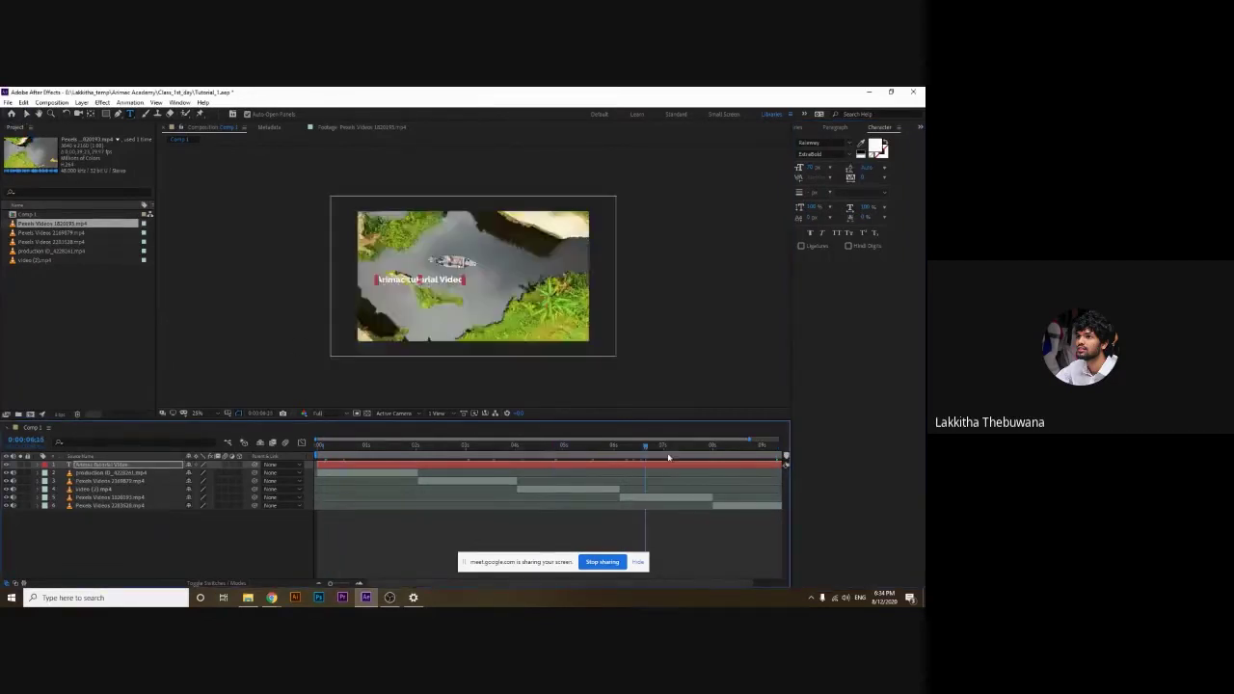
left_click(25, 115)
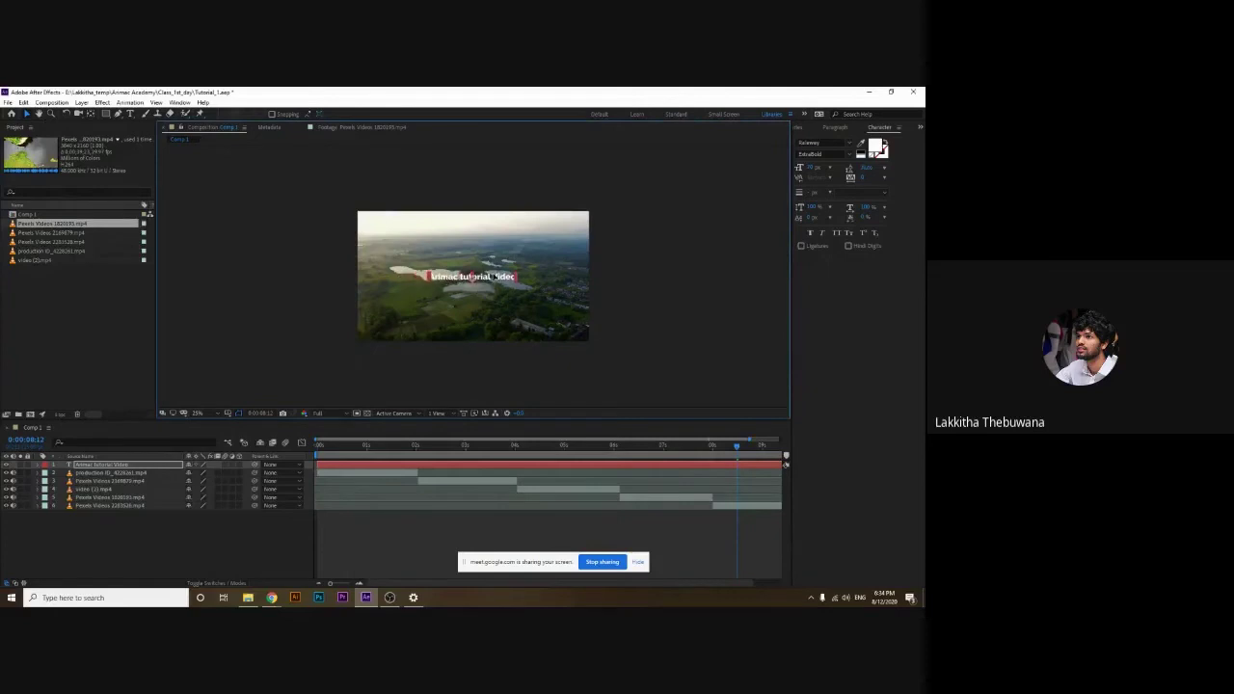
scroll(500, 282, "up", 2)
scroll(501, 282, "down", 2)
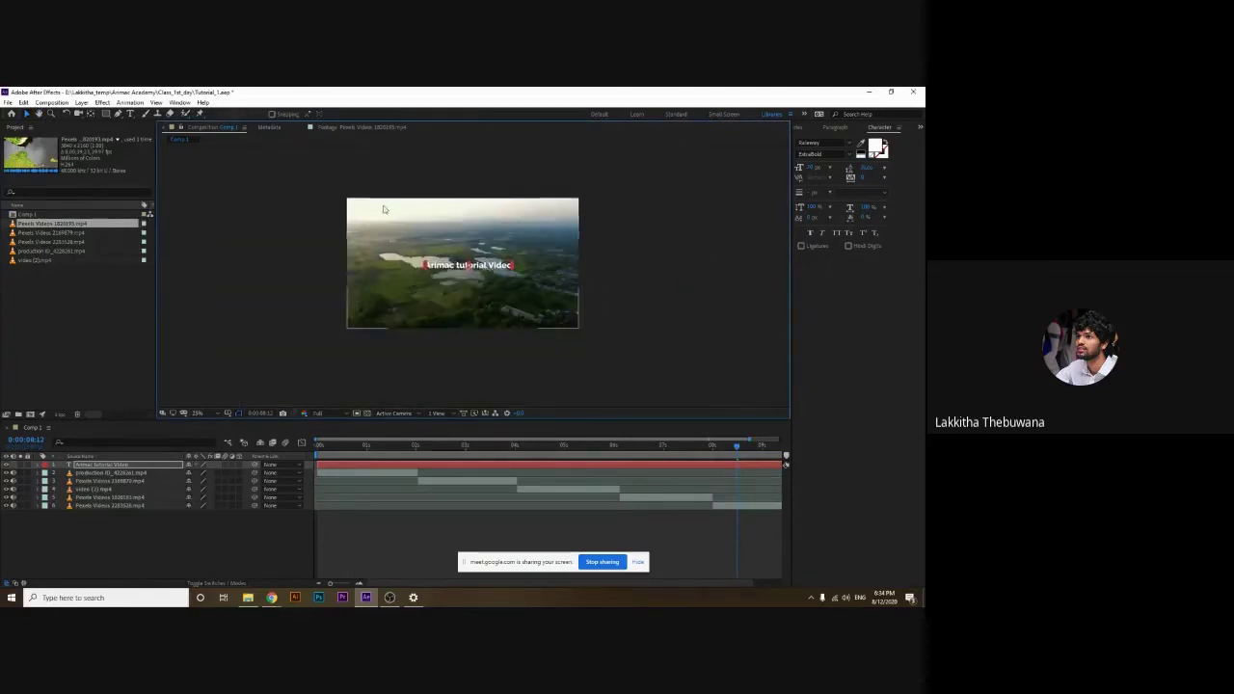
Centre the title horizontally and vertically in the composition with the Align panel
left_click(179, 102)
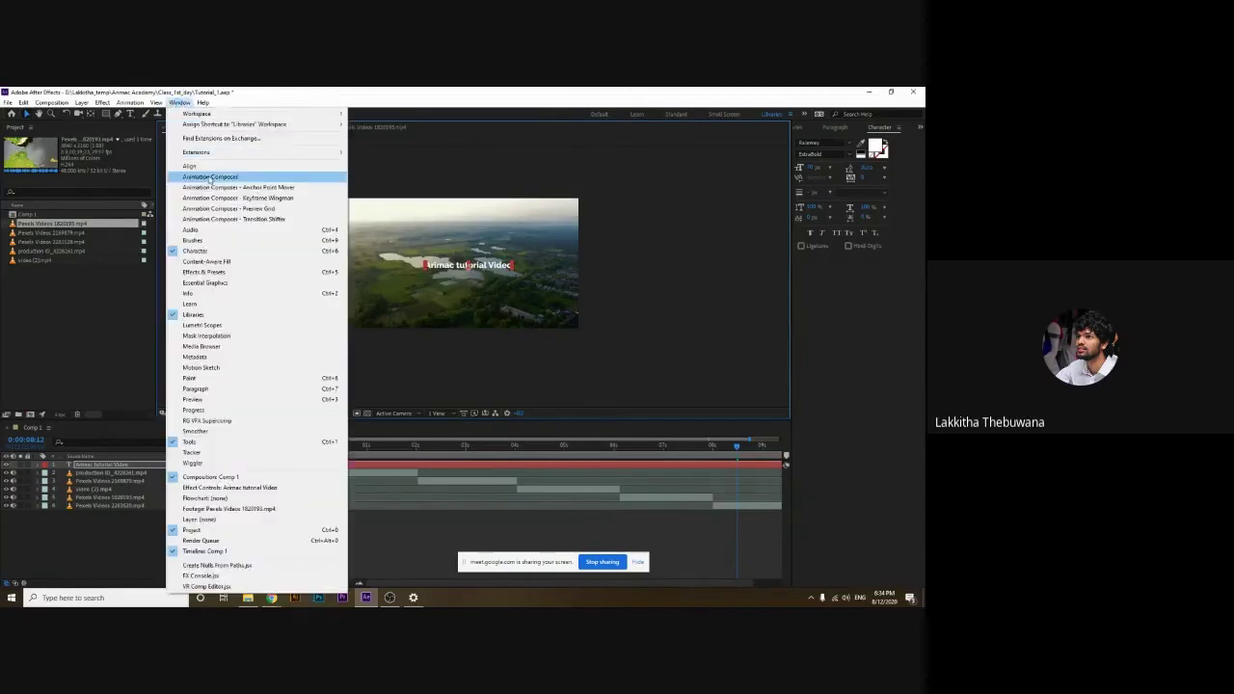
left_click(204, 164)
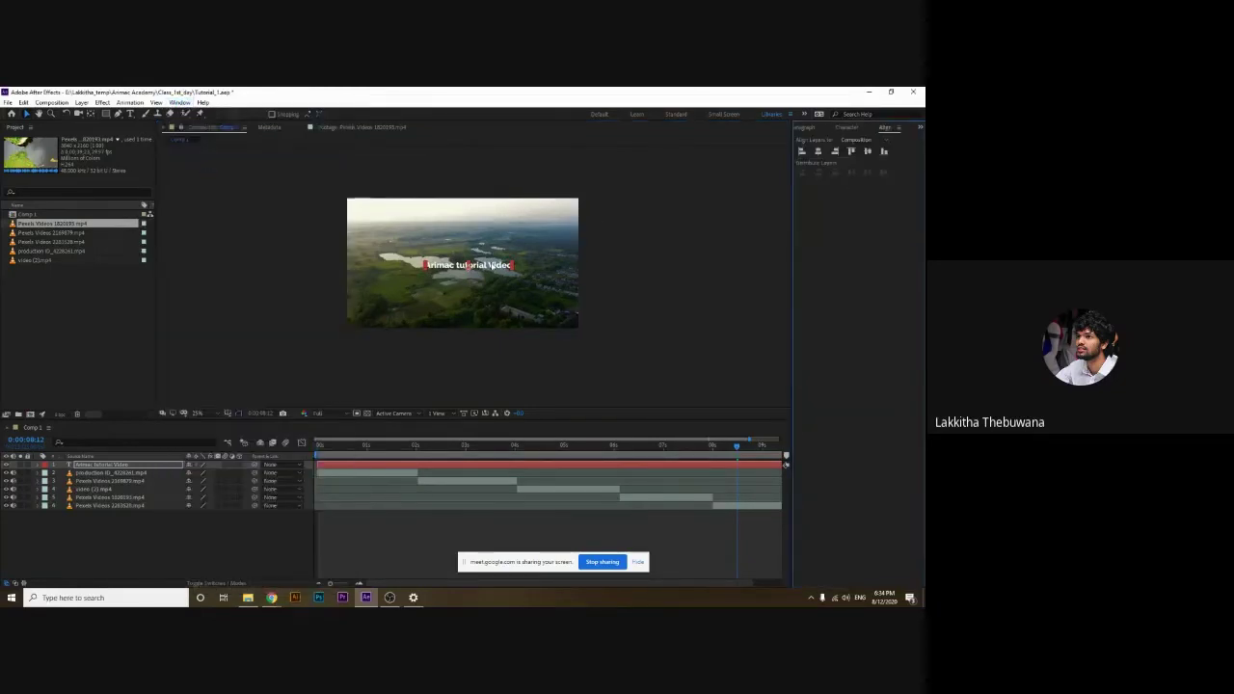
left_click(573, 261)
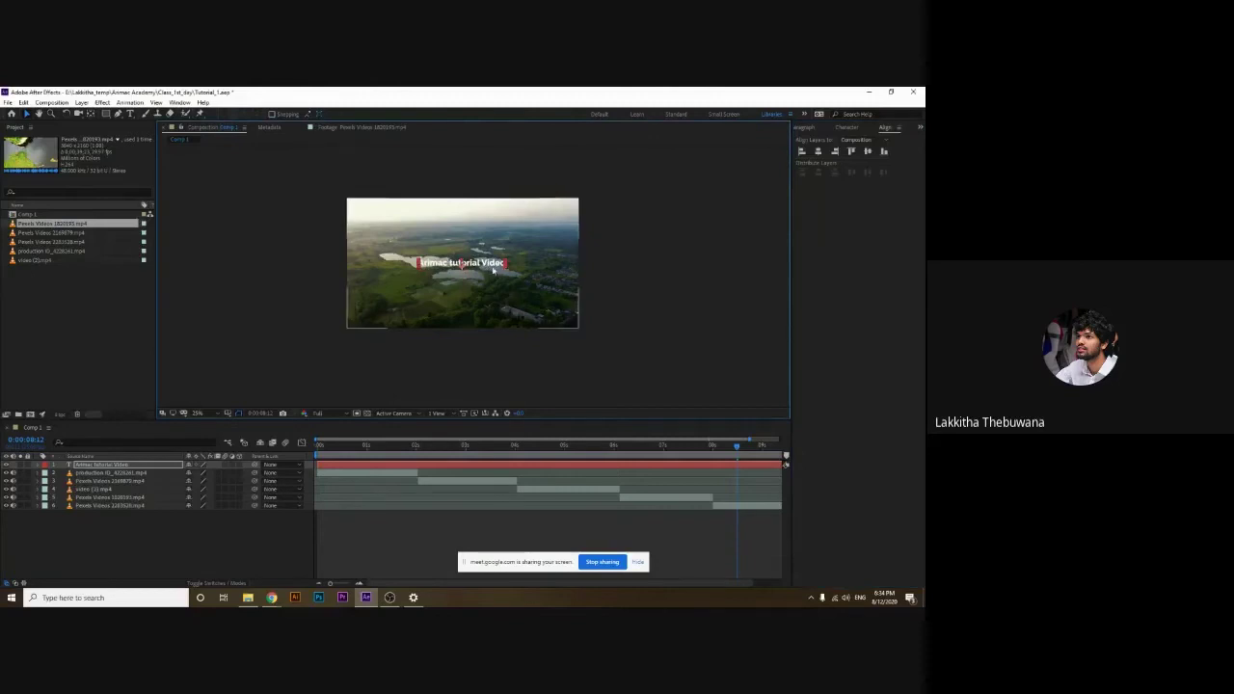
left_click(816, 156)
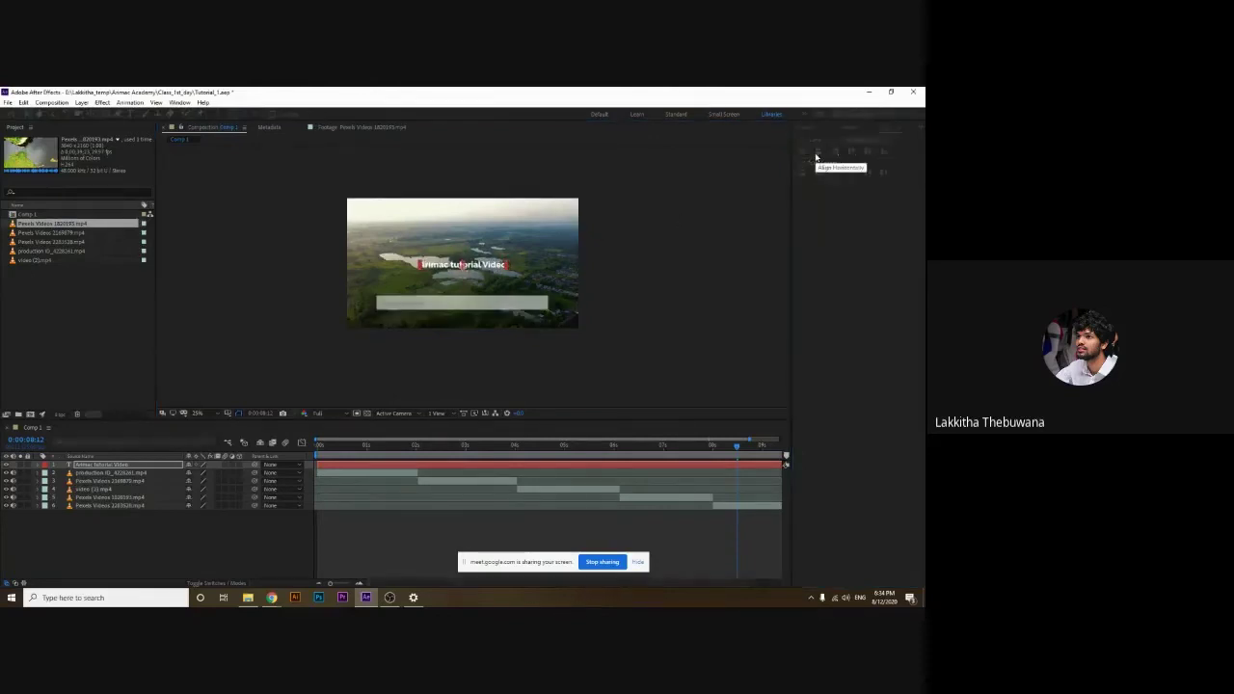
left_click(866, 152)
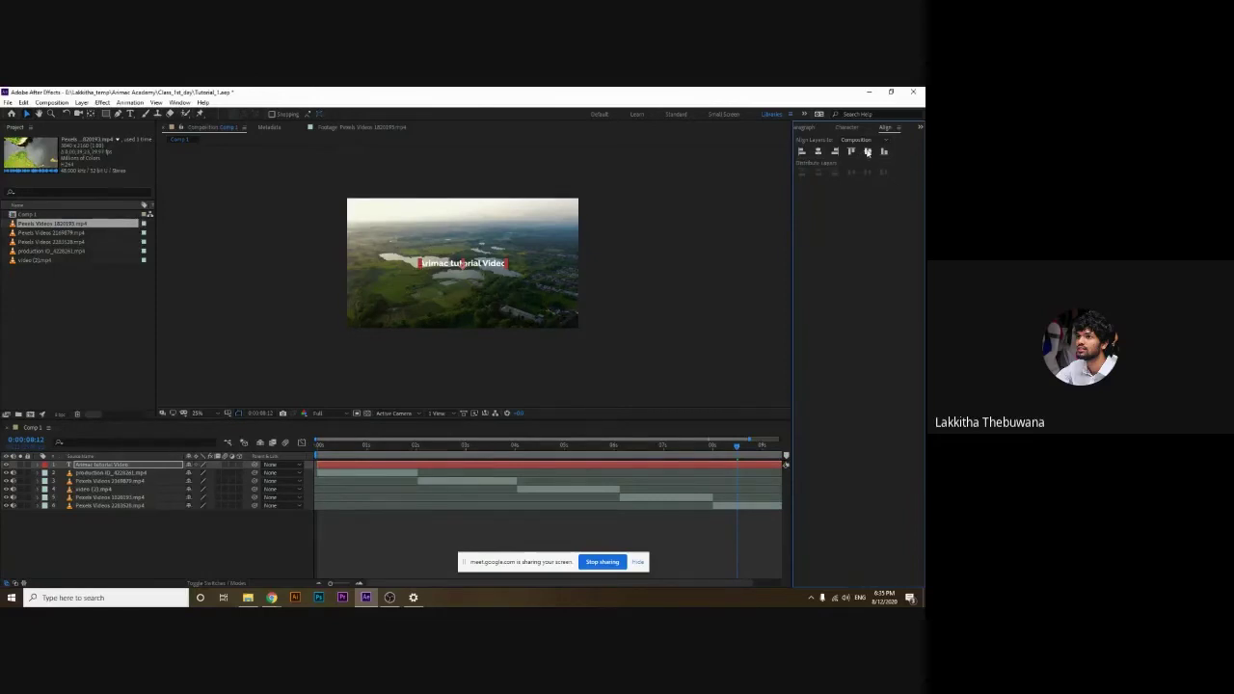
key("ctrl+shift+a")
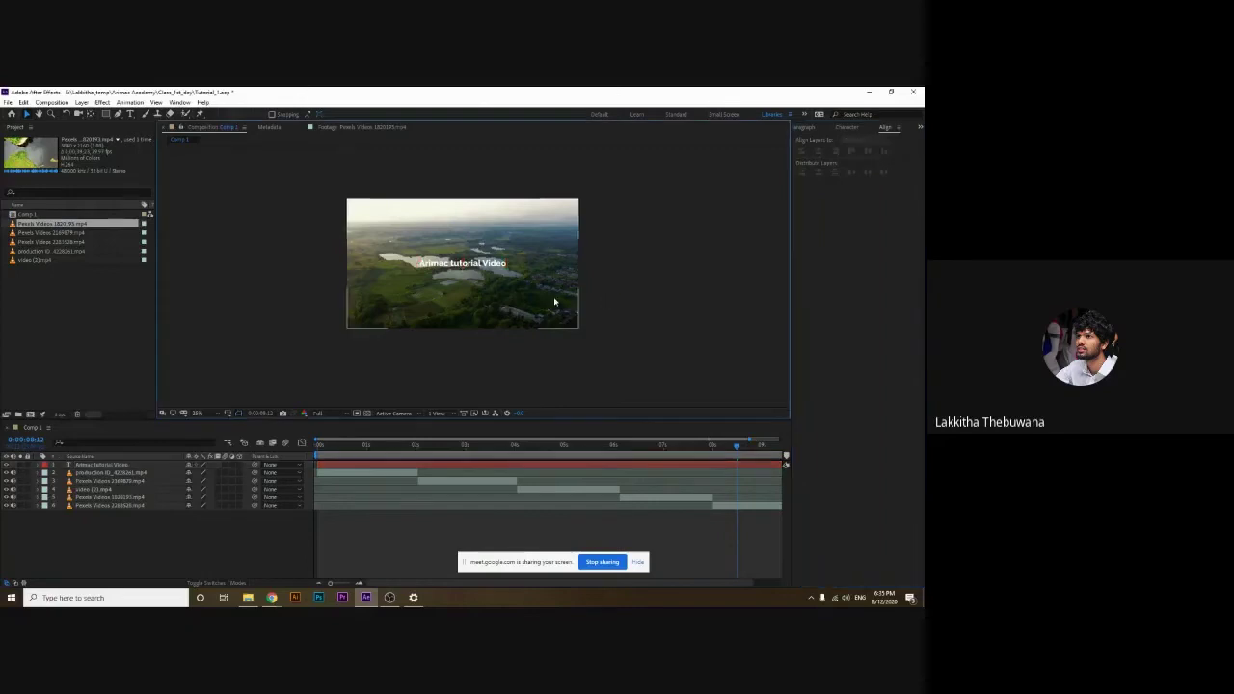
key("period")
left_click(455, 253)
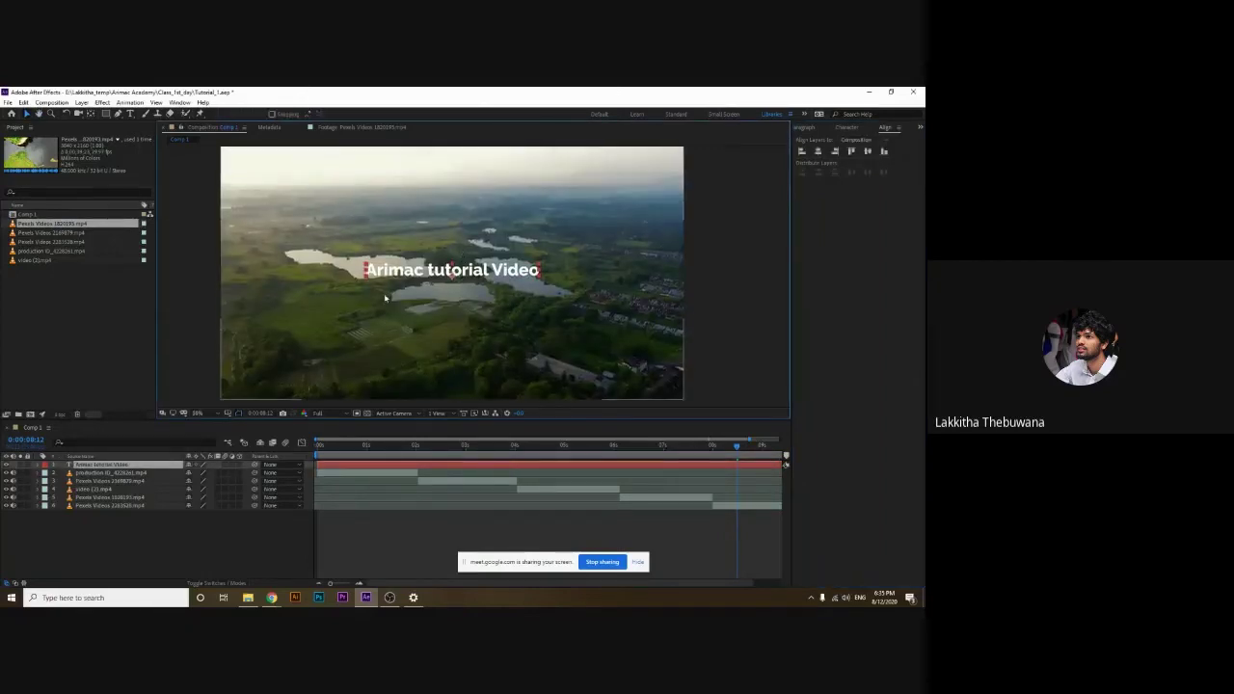
key("comma")
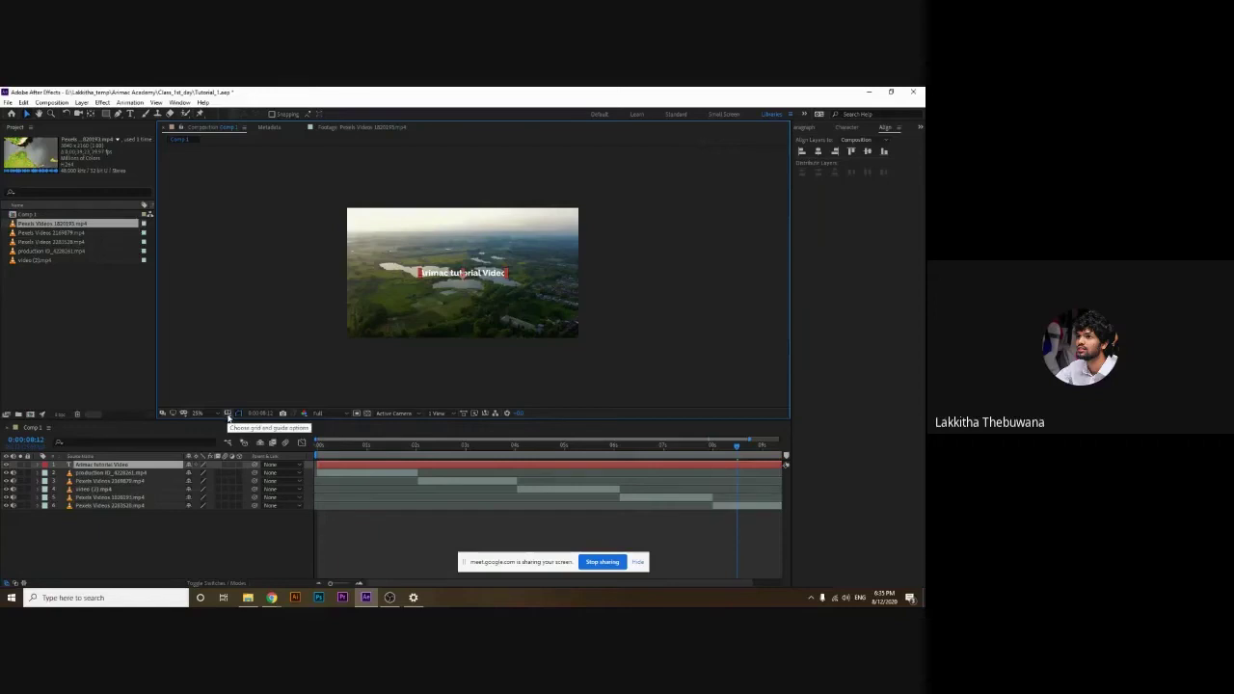
Turn on the Title/Action Safe guides in the composition viewer
left_click(229, 413)
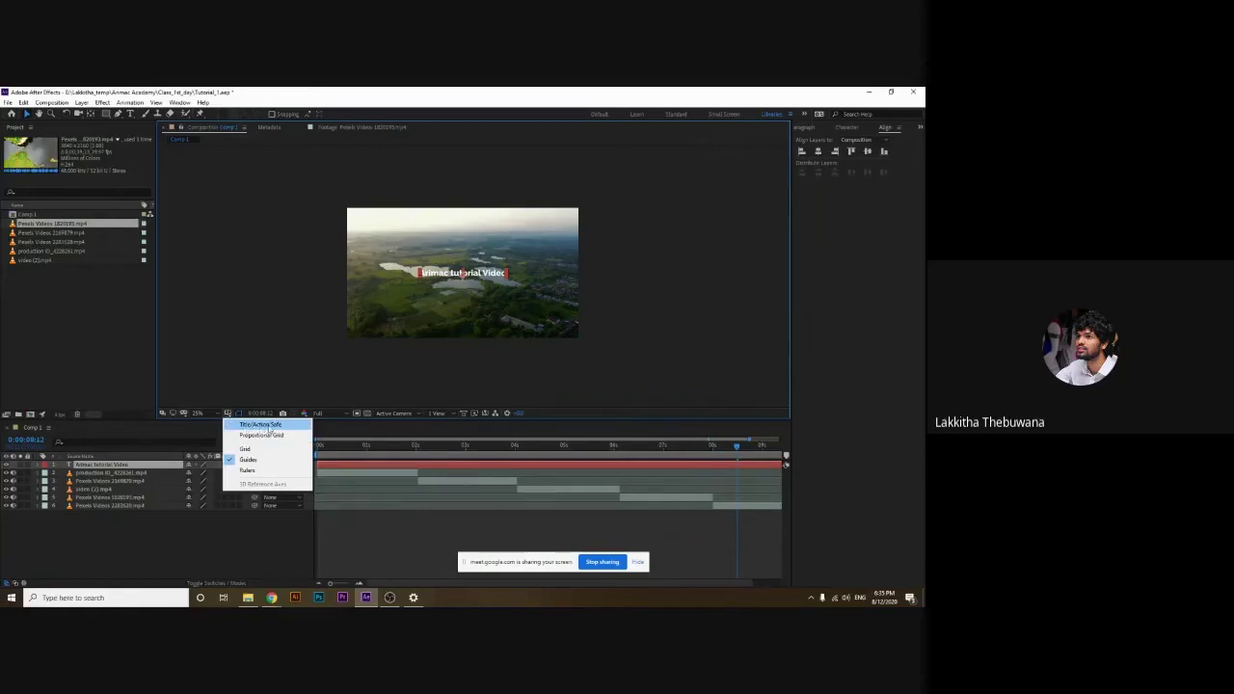
left_click(266, 428)
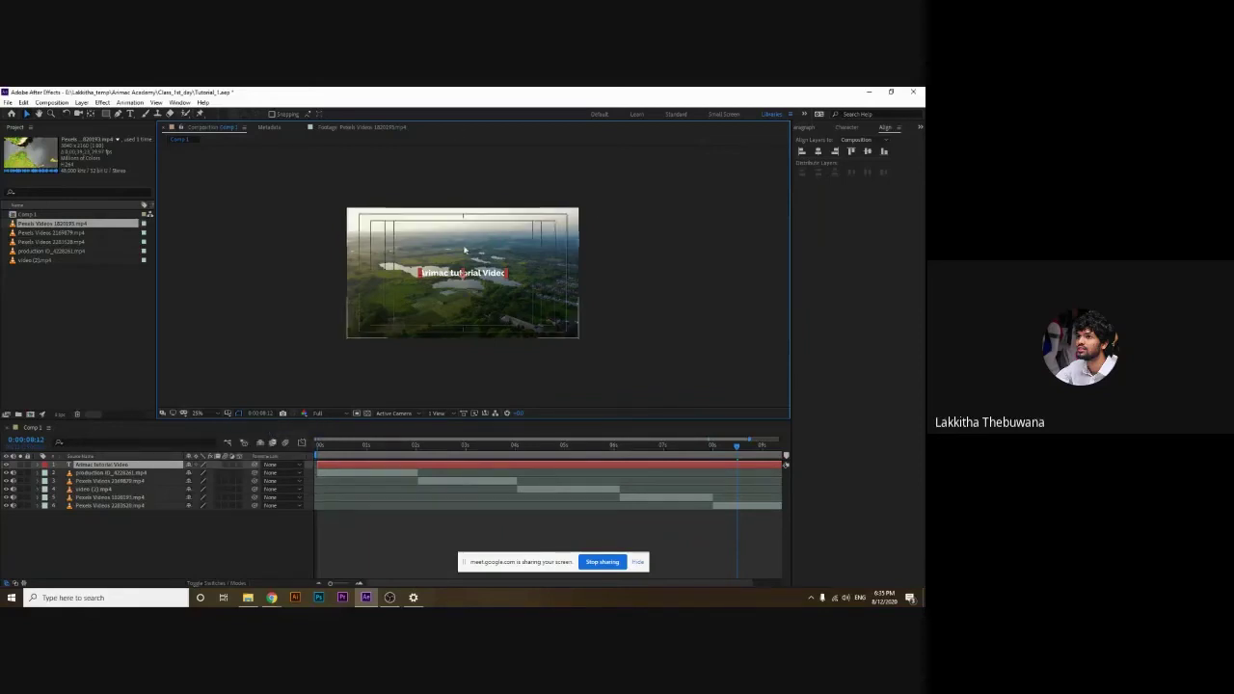
scroll(464, 249, "up", 2)
scroll(447, 245, "up", 1)
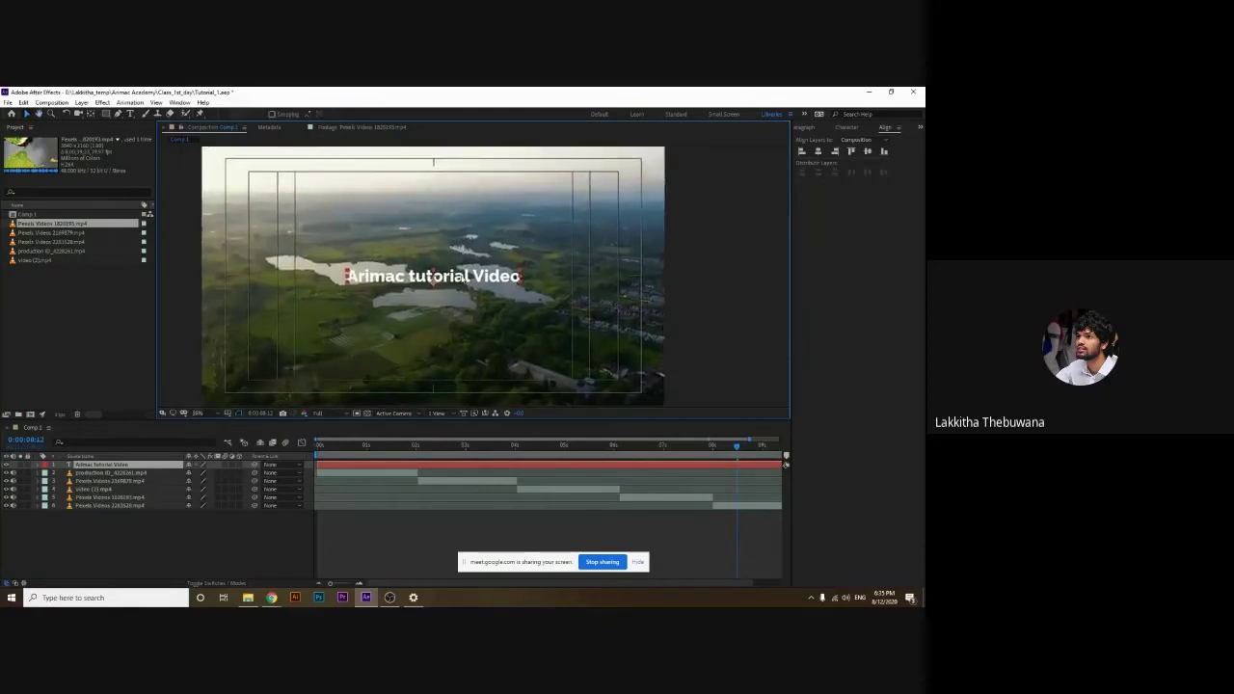
left_click(722, 303)
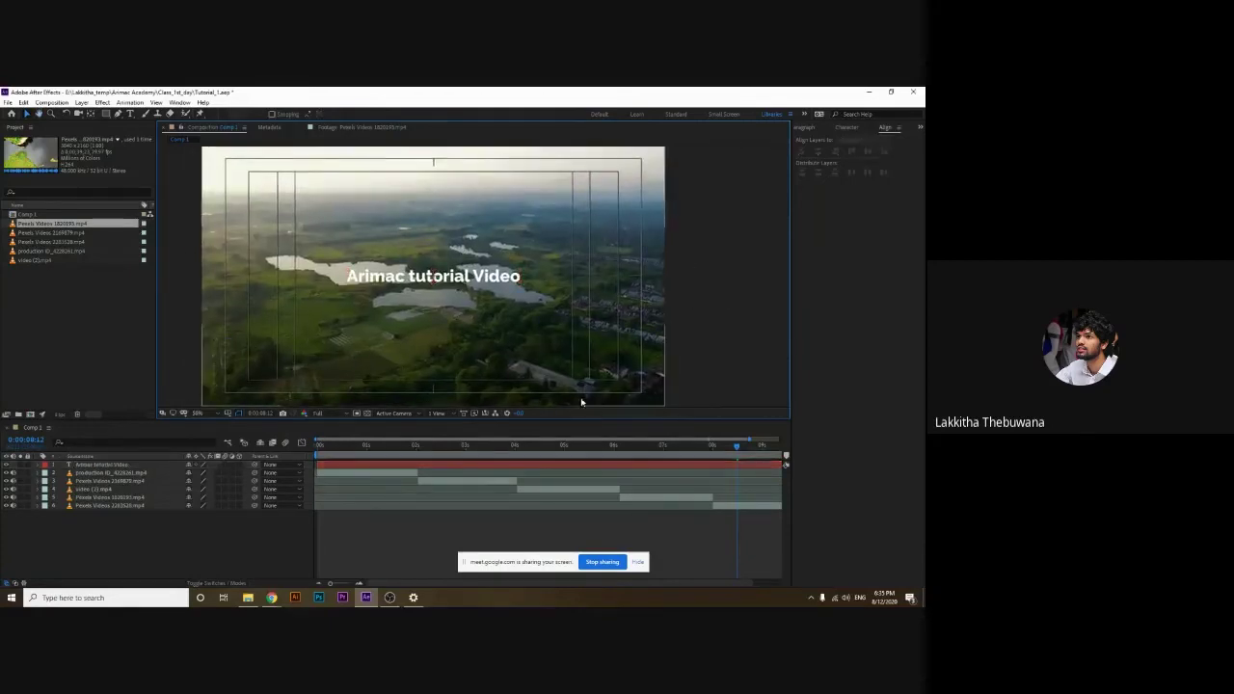
Zoom and pan the viewer to inspect the title, then fit the composition back in view
left_click_drag(581, 221, 589, 221)
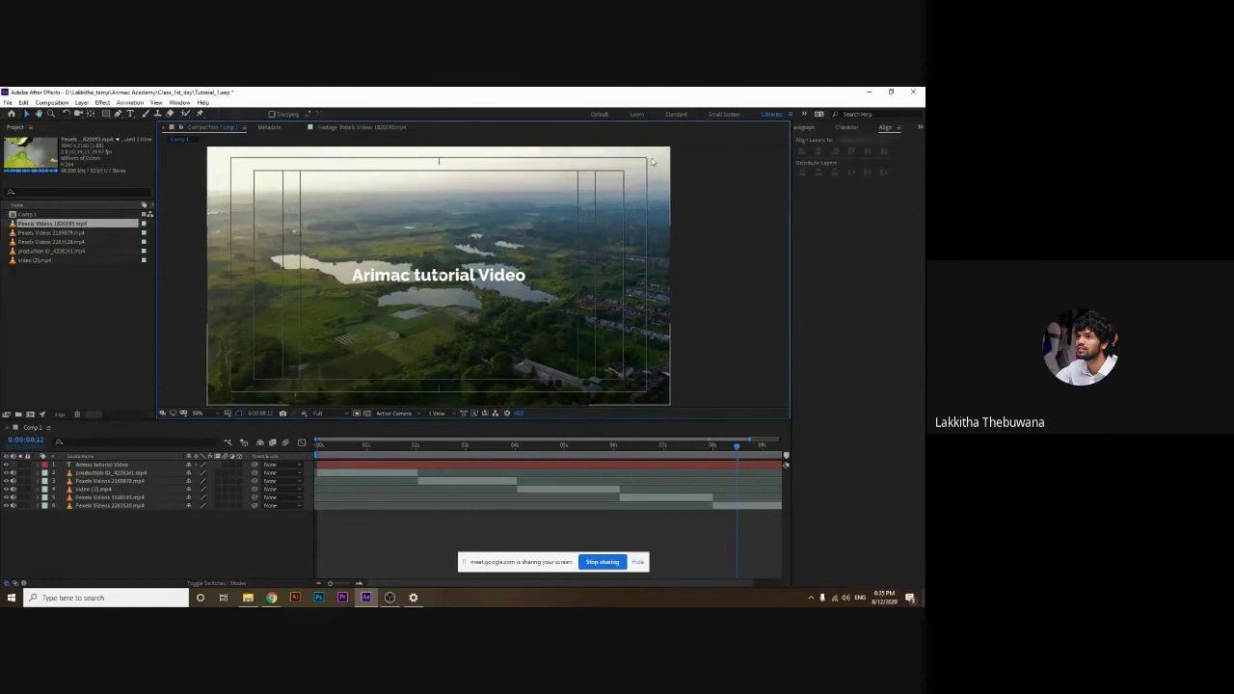
mouse_move(287, 312)
left_mouse_down()
mouse_move(285, 295)
mouse_move(295, 321)
left_mouse_up()
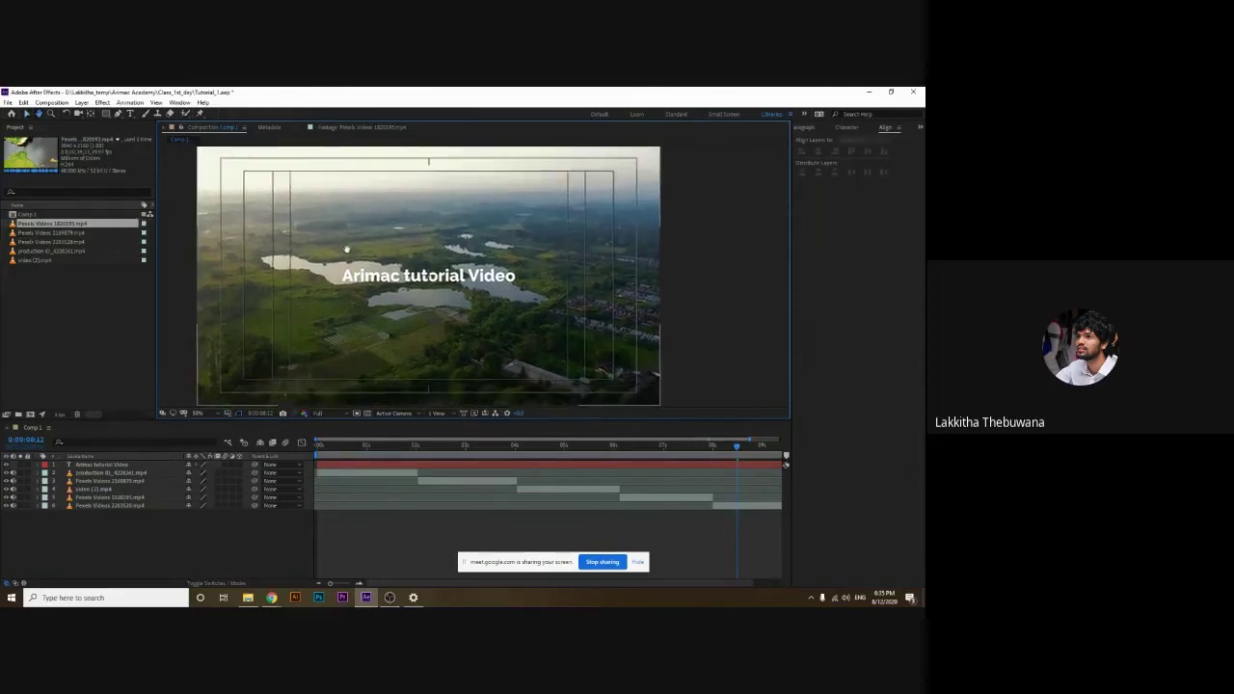
scroll(351, 254, "down", 2)
scroll(436, 294, "up", 2)
scroll(440, 291, "down", 2)
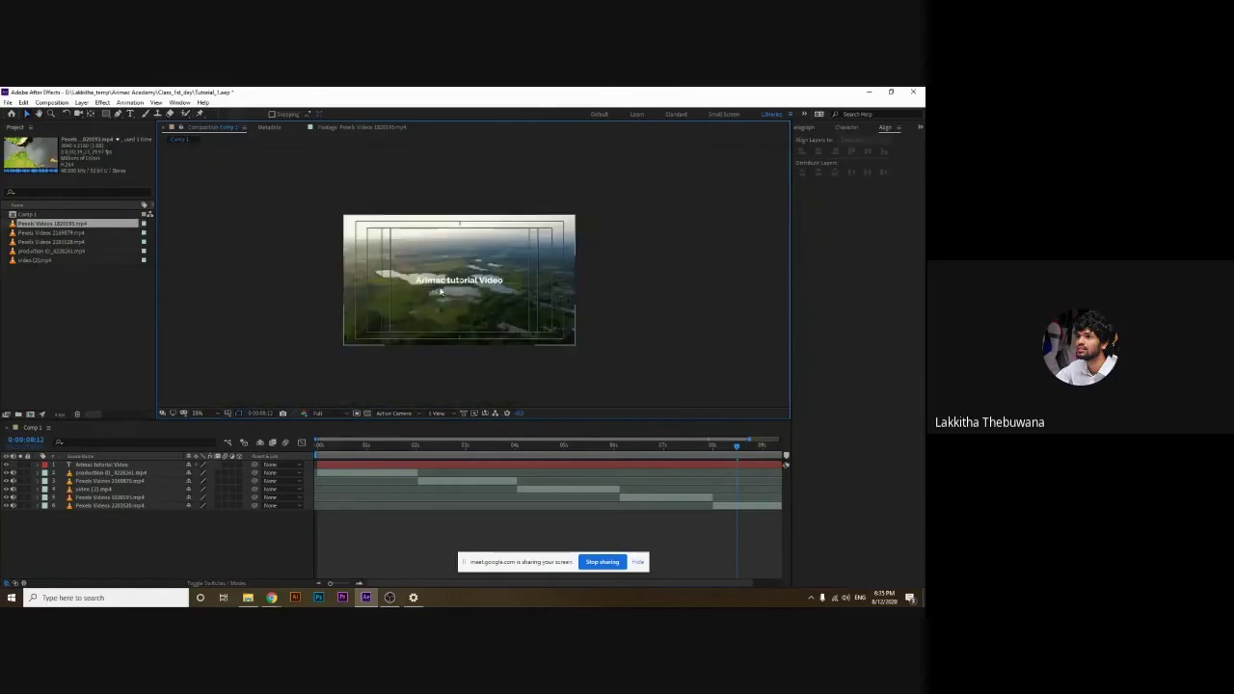
scroll(445, 300, "up", 2)
scroll(445, 300, "down", 2)
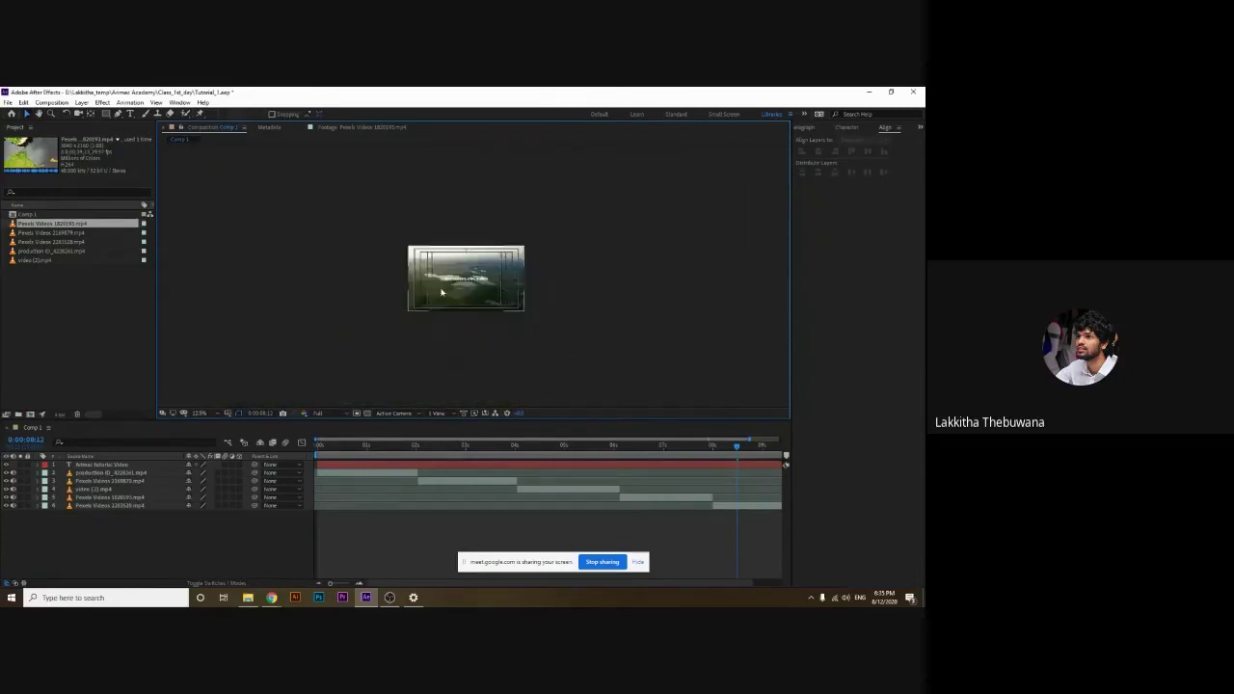
scroll(445, 289, "up", 2)
left_click_drag(446, 252, 450, 284)
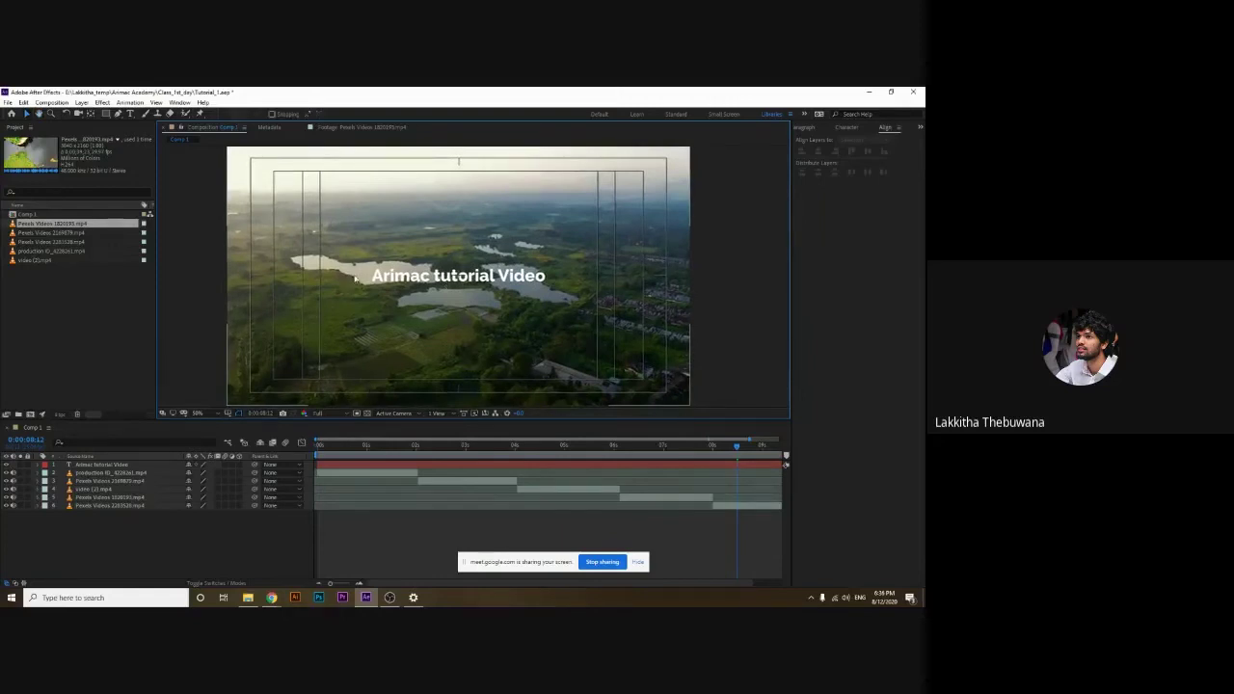
key("comma")
left_click(209, 415)
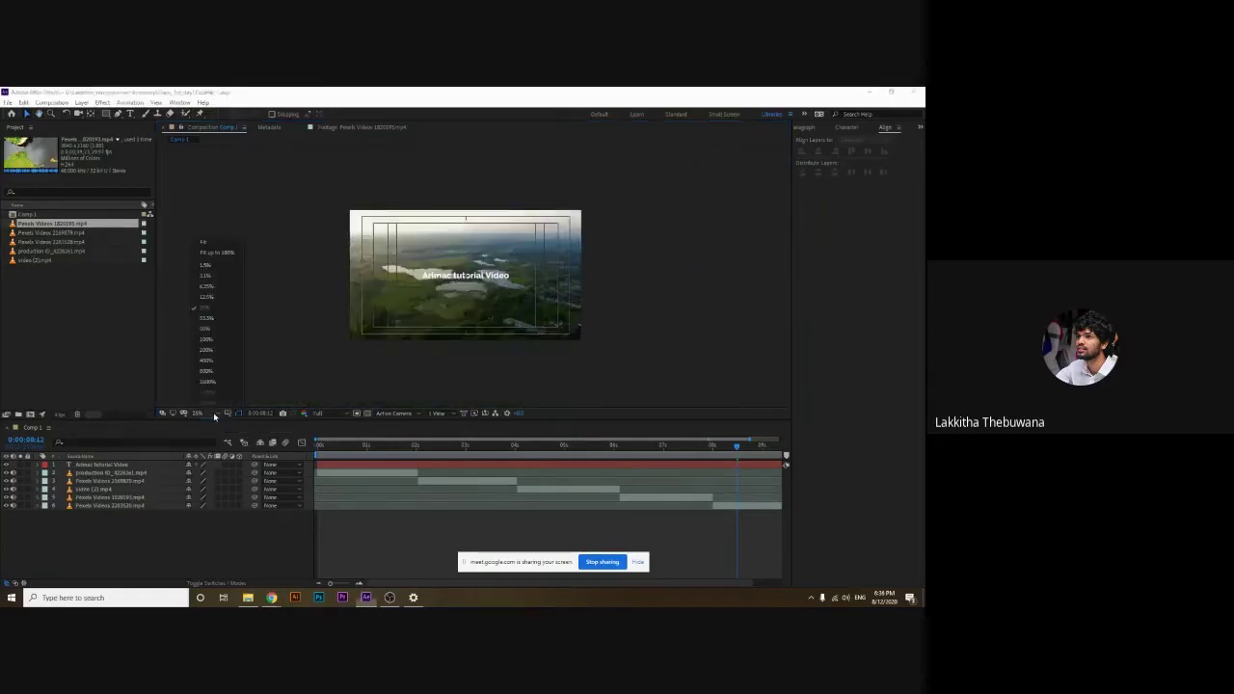
left_click(222, 245)
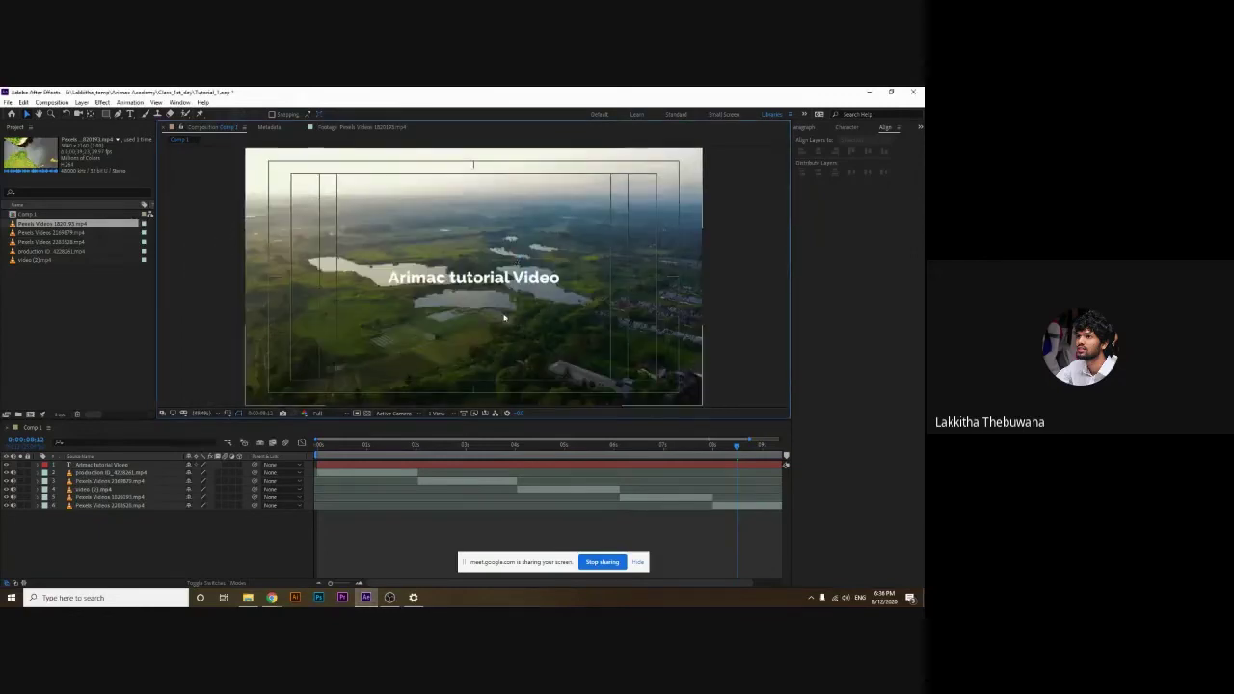
Hide the safe guides and move the playhead to 0:00:07:24, where the last clip begins
left_click(226, 413)
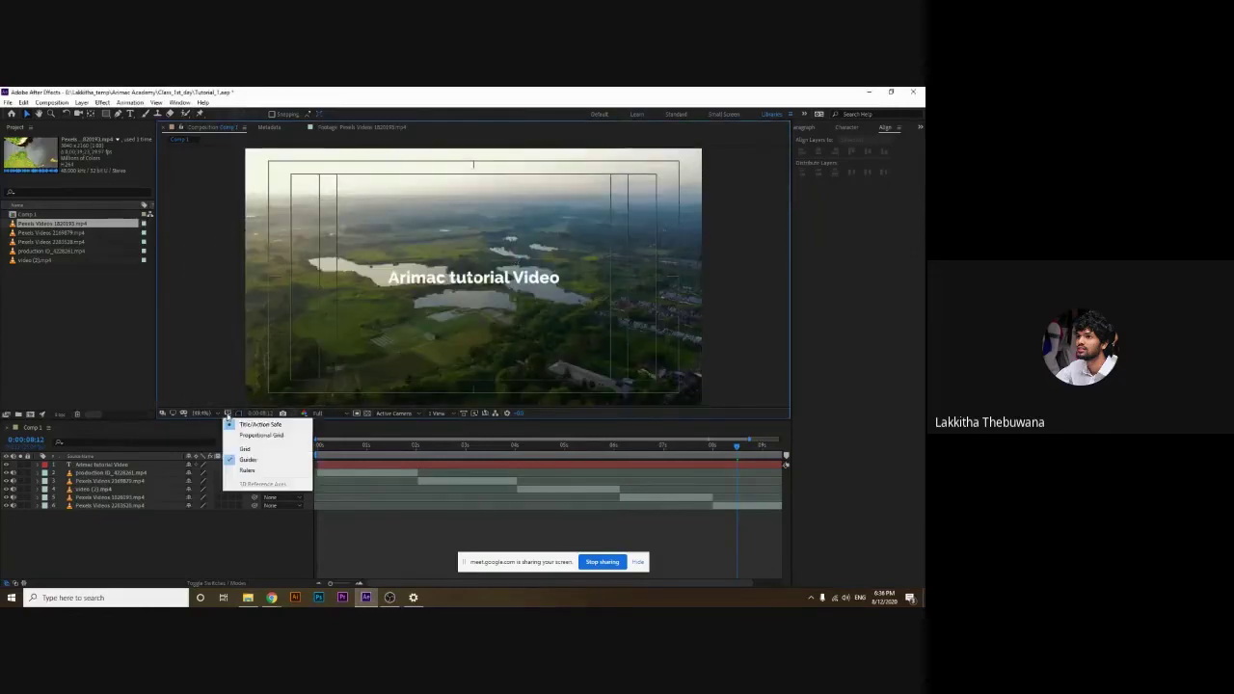
left_click(243, 425)
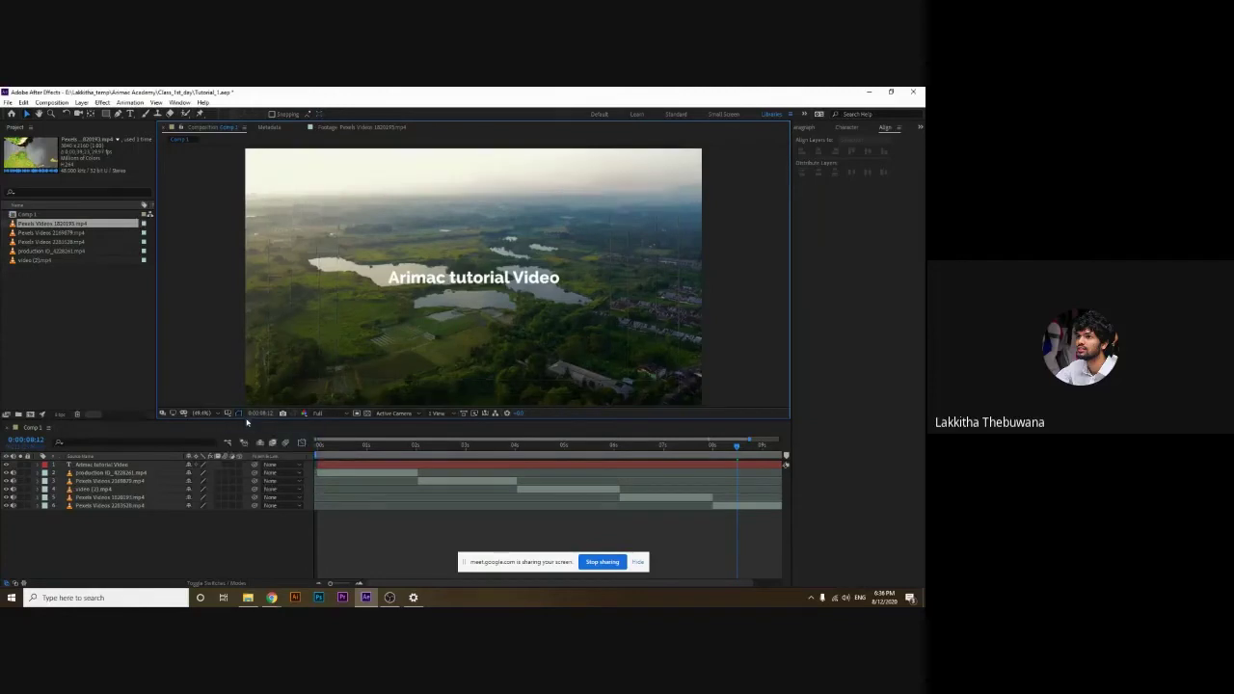
left_click_drag(704, 457, 714, 455)
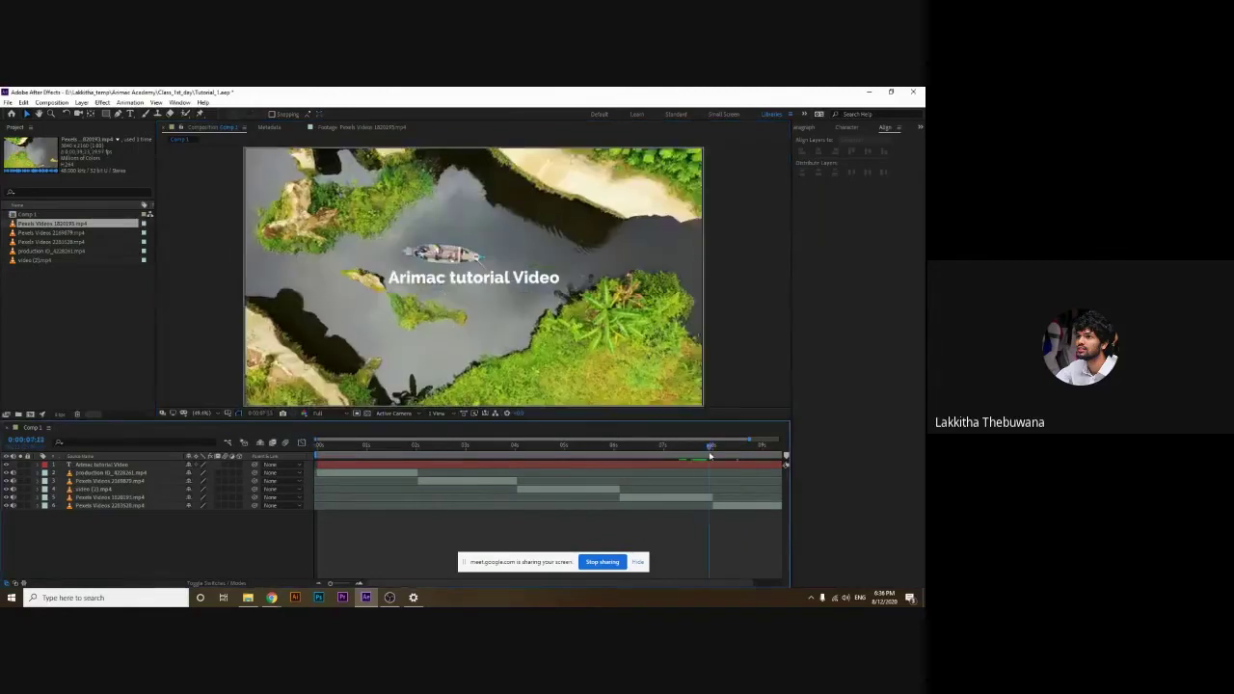
left_click(675, 464)
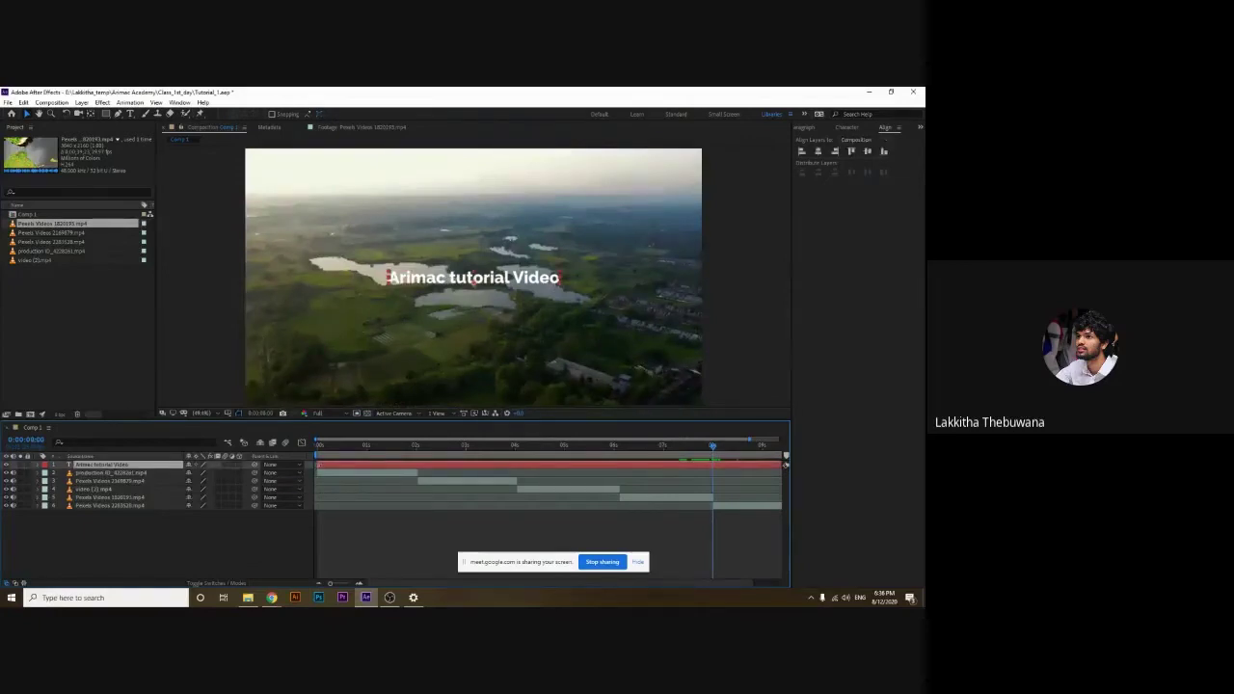
left_click(711, 460)
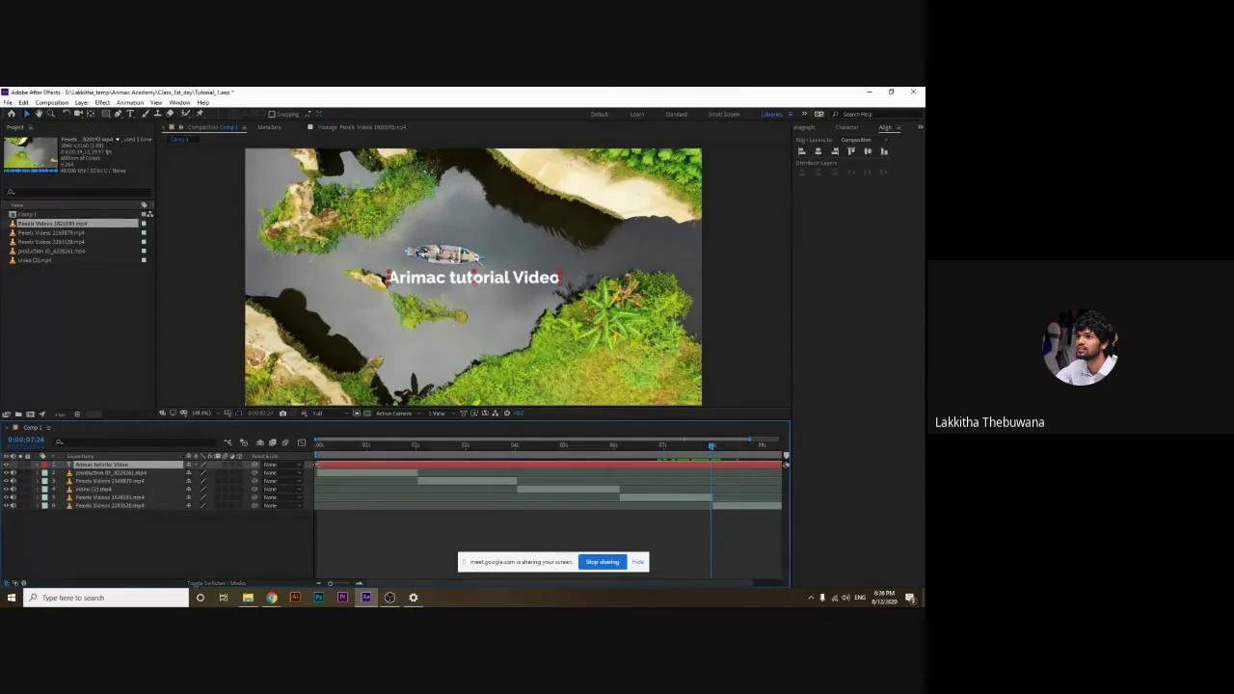
Trim the title layer's in-point to 7:24 and preview the ending
mouse_move(317, 465)
left_mouse_down()
mouse_move(713, 465)
mouse_move(713, 450)
mouse_move(728, 449)
left_mouse_up()
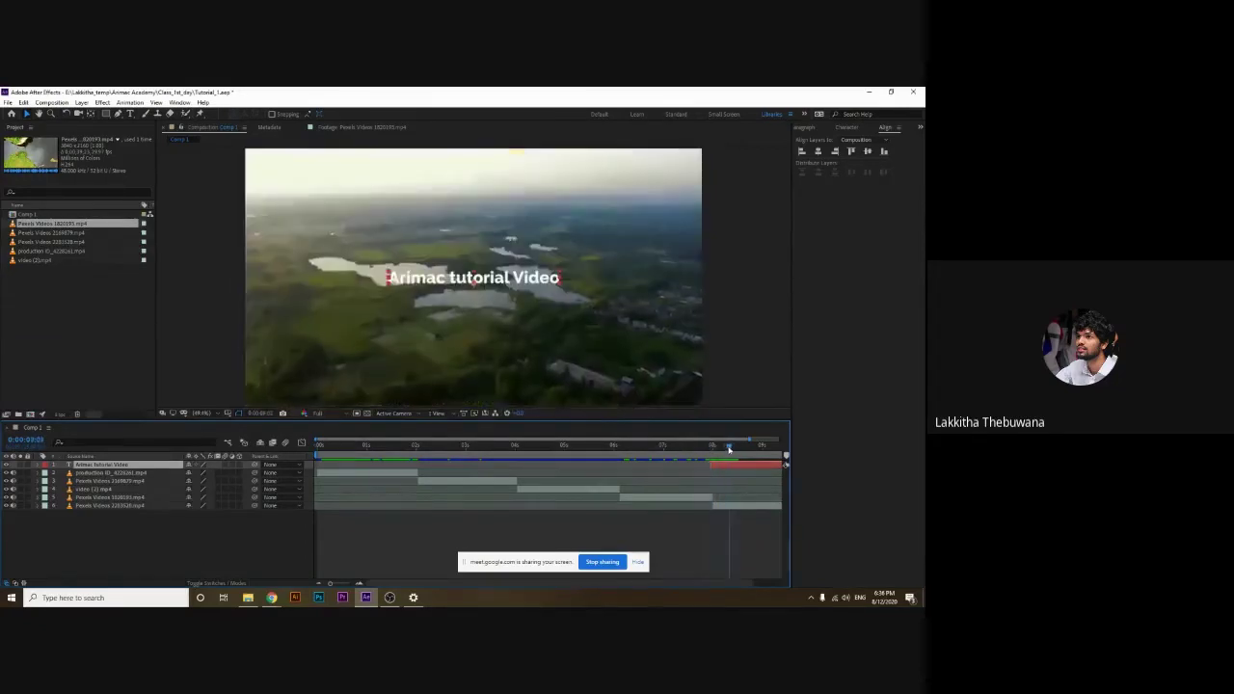
key("space")
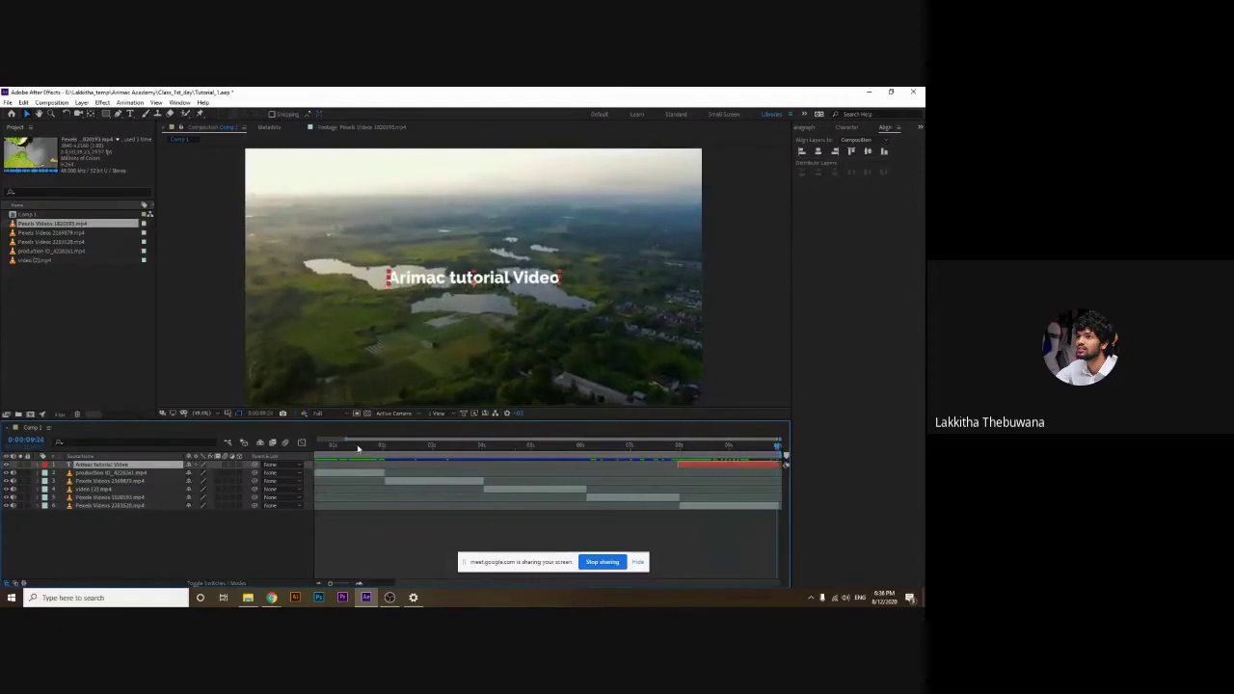
left_click_drag(348, 440, 333, 439)
left_click(734, 444)
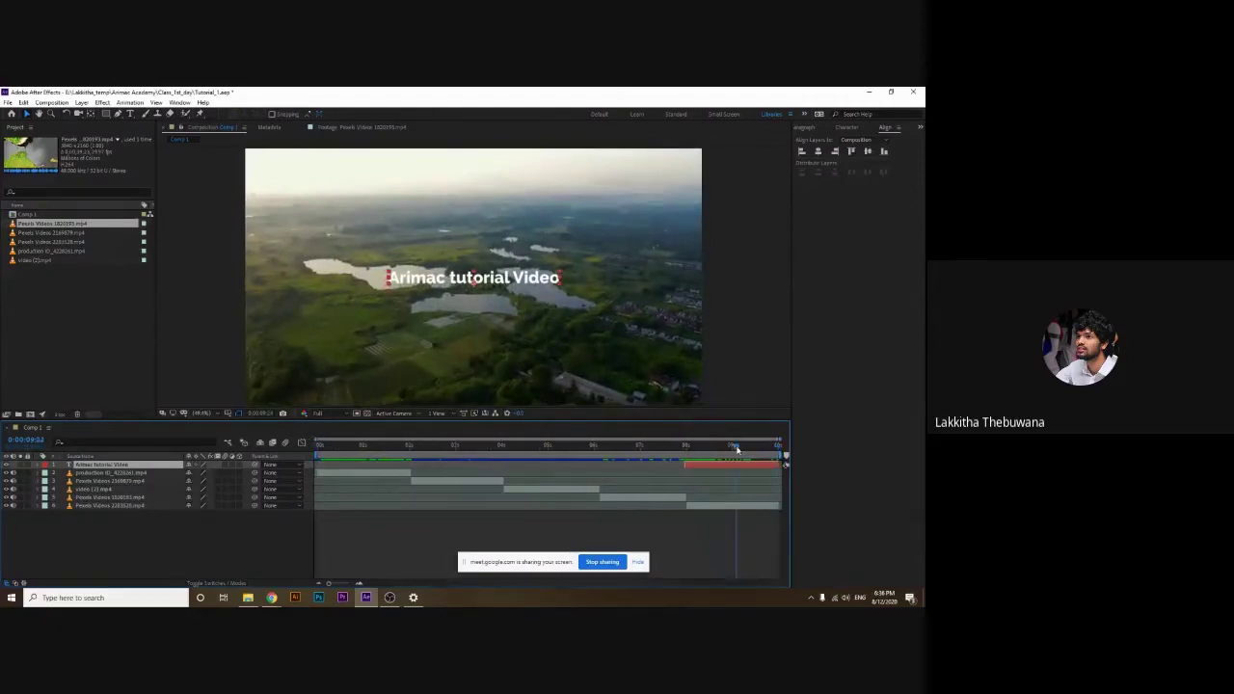
key("space")
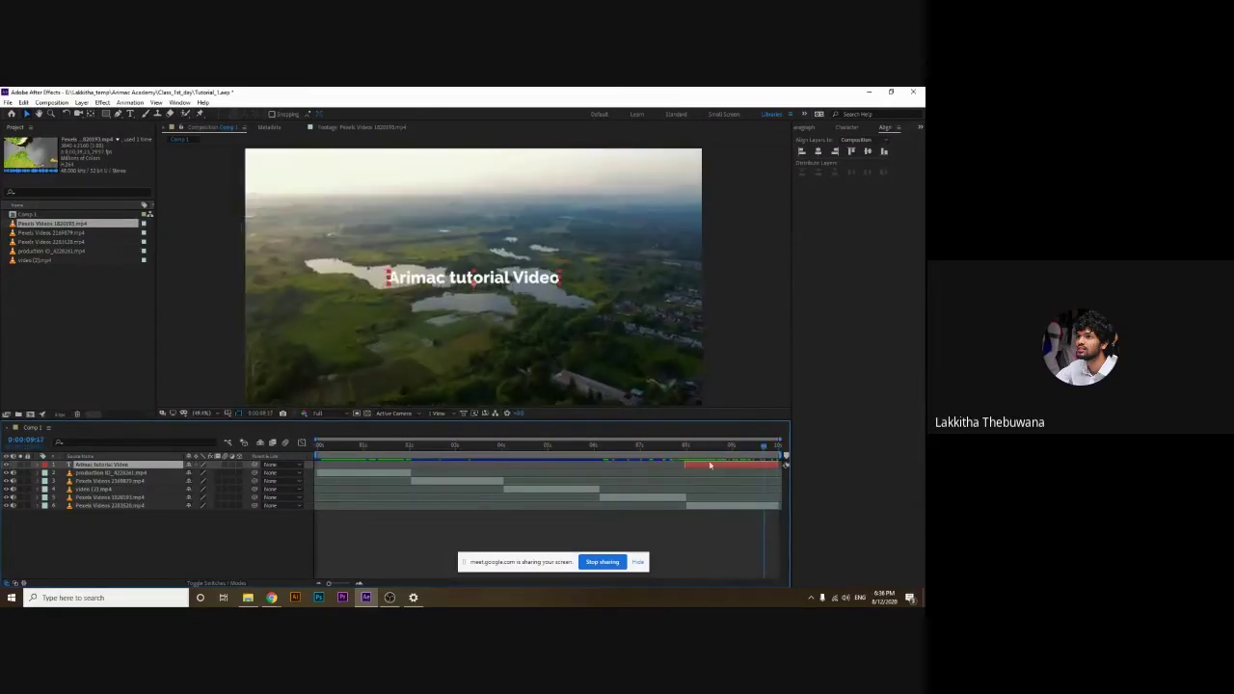
key("space")
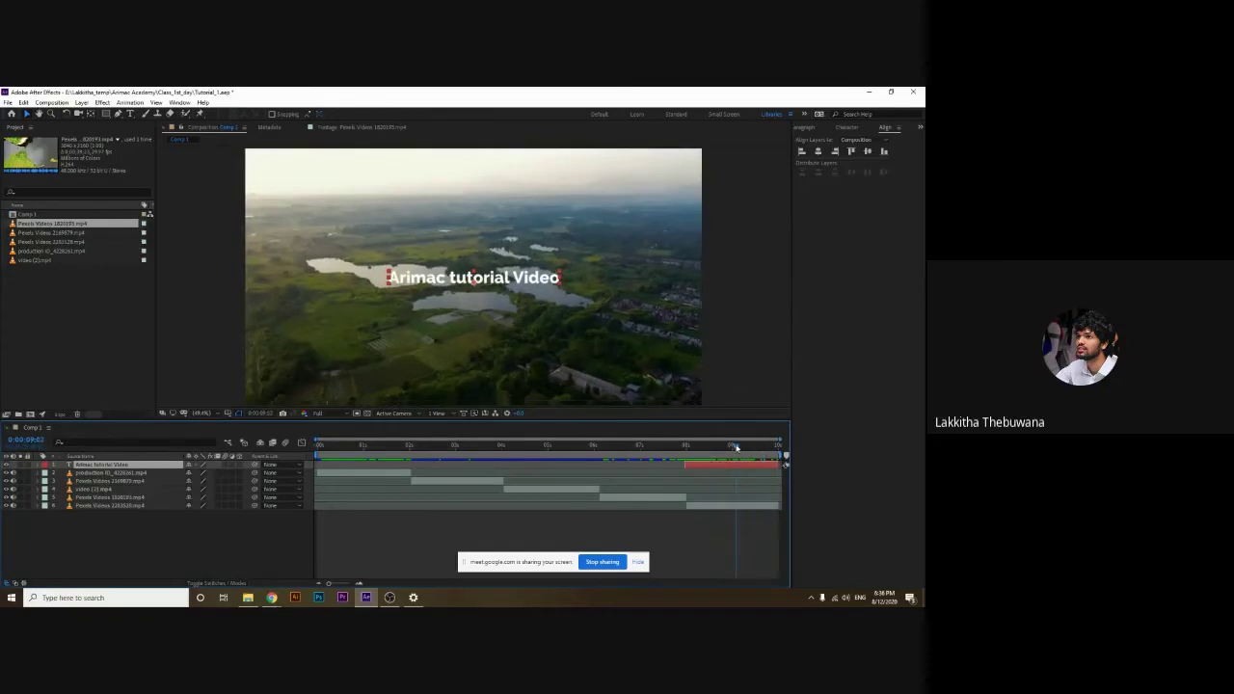
Switch the title to the Ruthie font and toggle ligatures
left_click(847, 129)
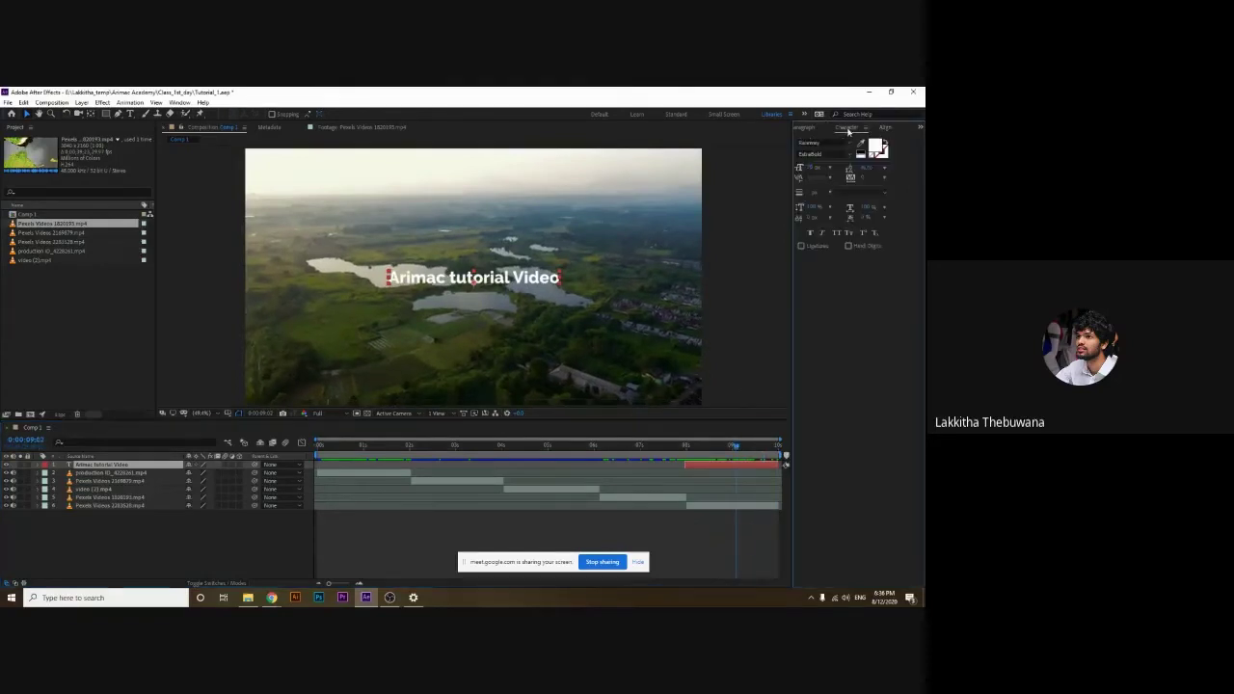
left_click(850, 142)
left_click(850, 145)
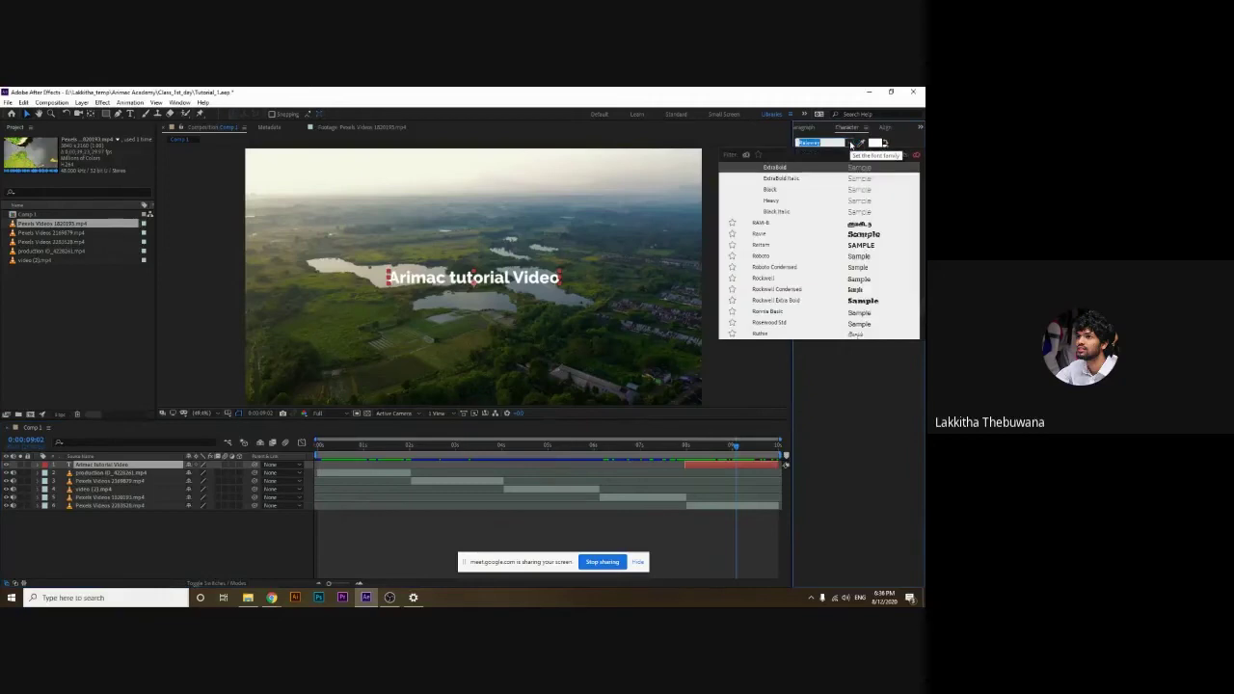
scroll(816, 244, "down", 1)
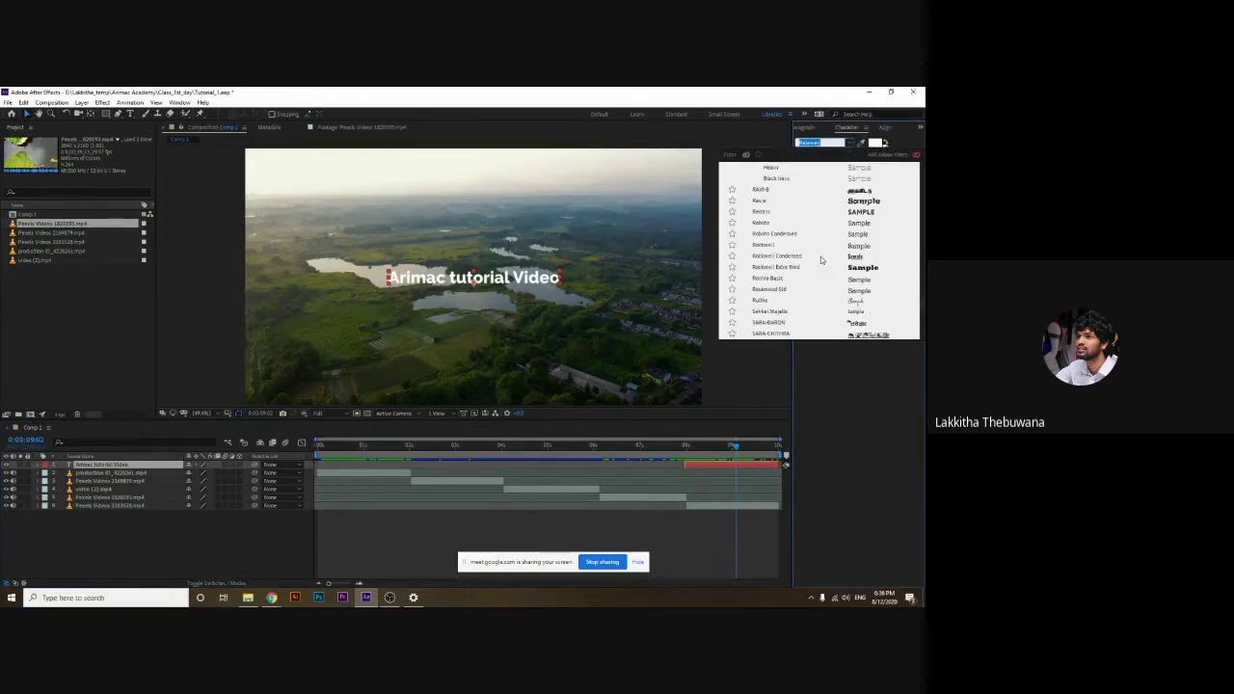
left_click(767, 299)
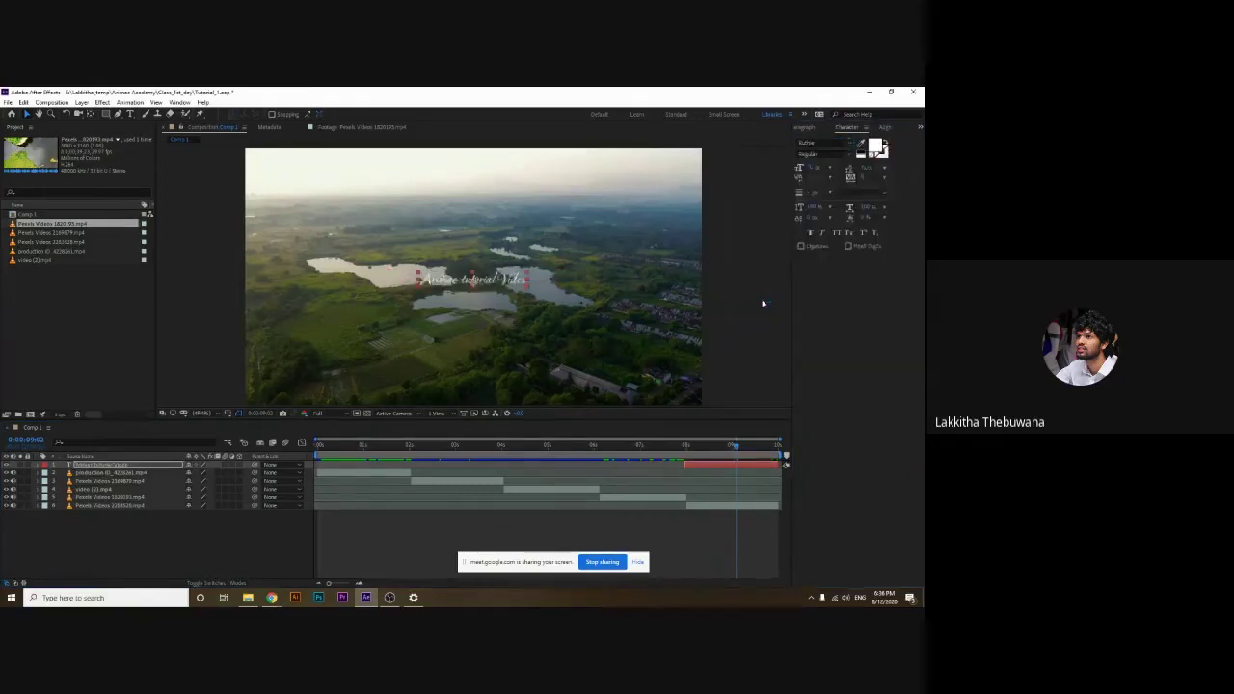
left_click(801, 245)
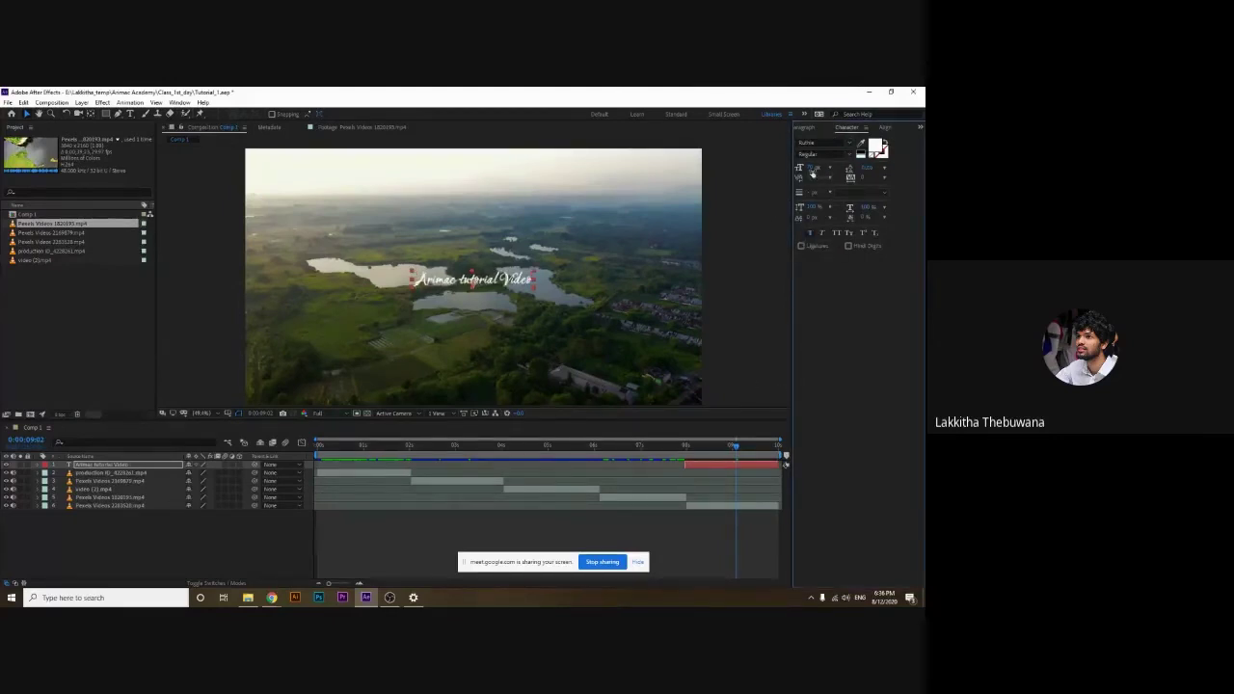
Set the title's font size to 100, then scrub it larger
left_click(815, 169)
type("100")
key("Return")
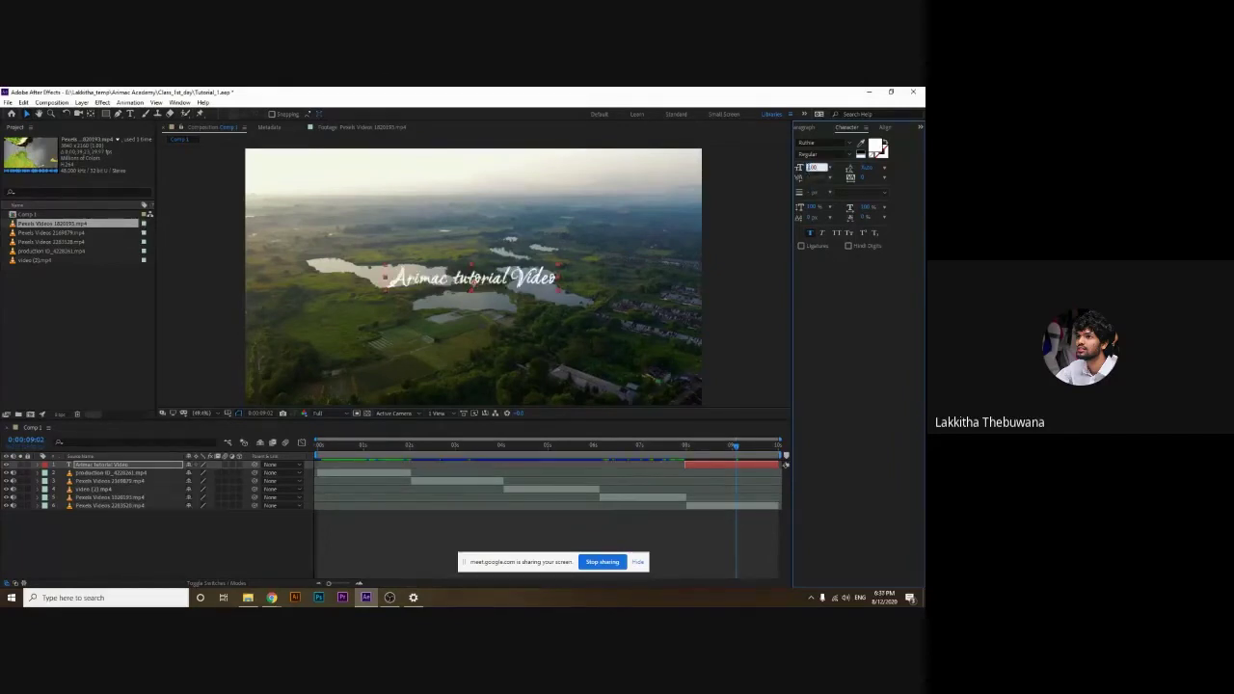
left_click(826, 257)
mouse_move(814, 175)
left_mouse_down()
mouse_move(848, 176)
mouse_move(827, 170)
left_mouse_up()
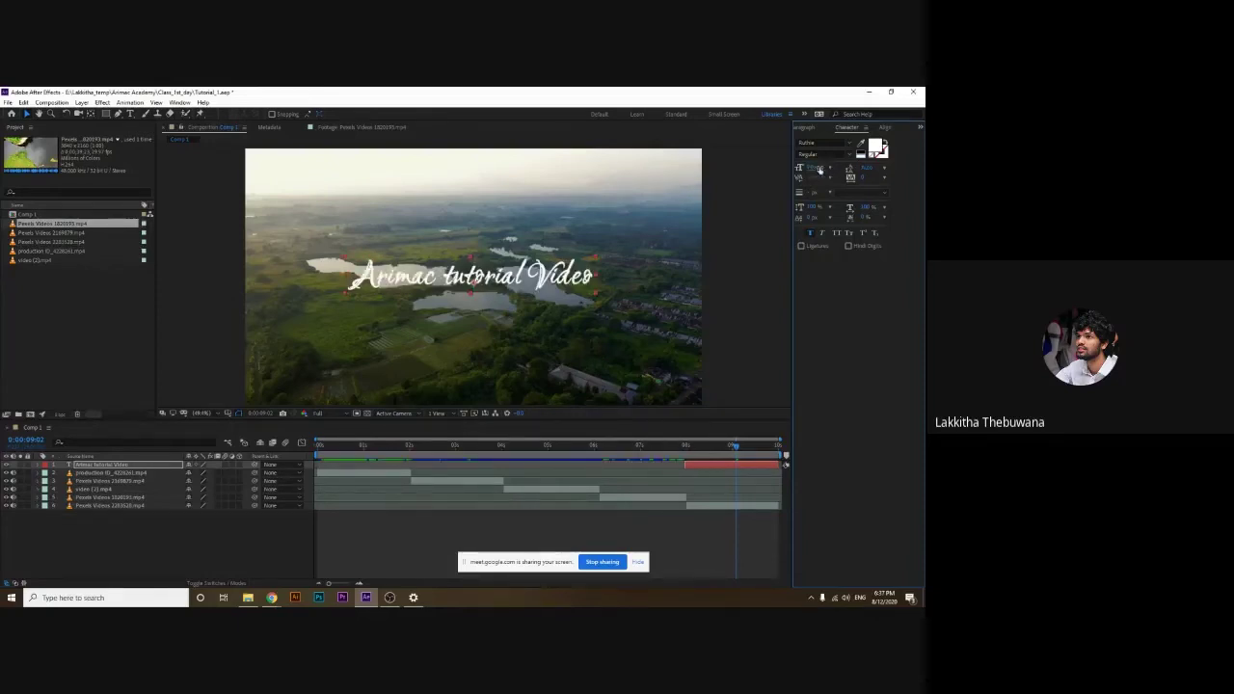
left_click(675, 286)
scroll(680, 309, "down", 2)
Select the title layer and try the Script MT Bold font
scroll(681, 308, "up", 2)
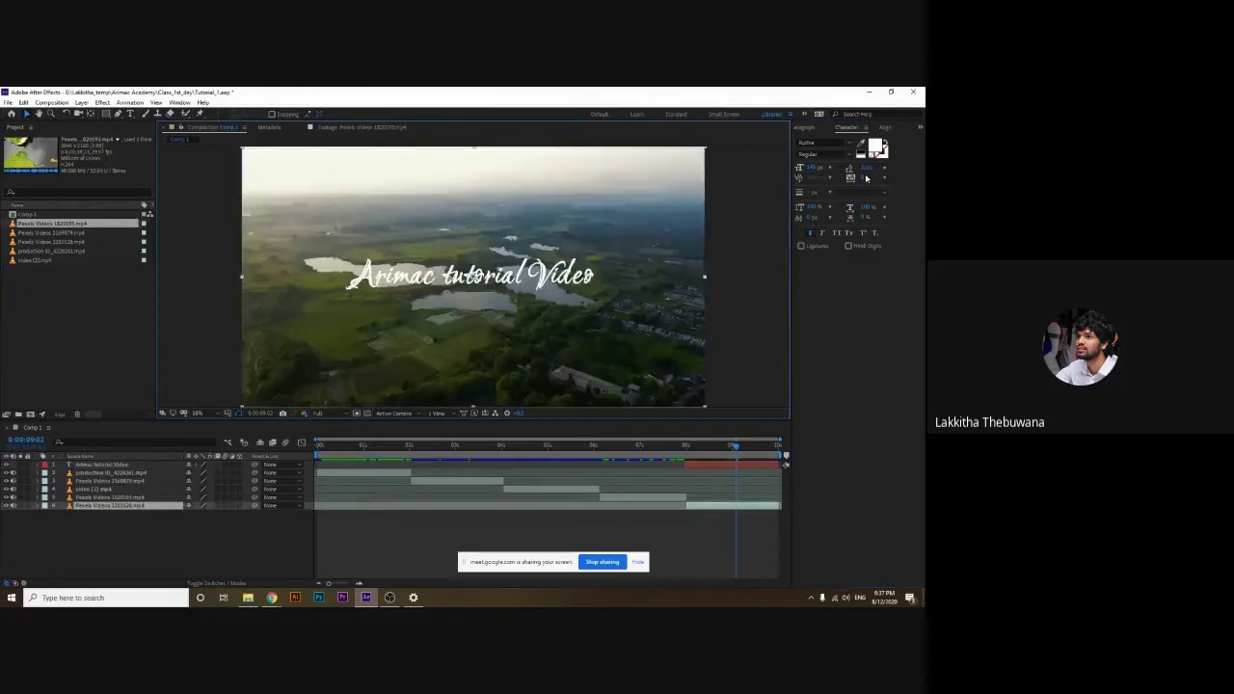
left_click(707, 466)
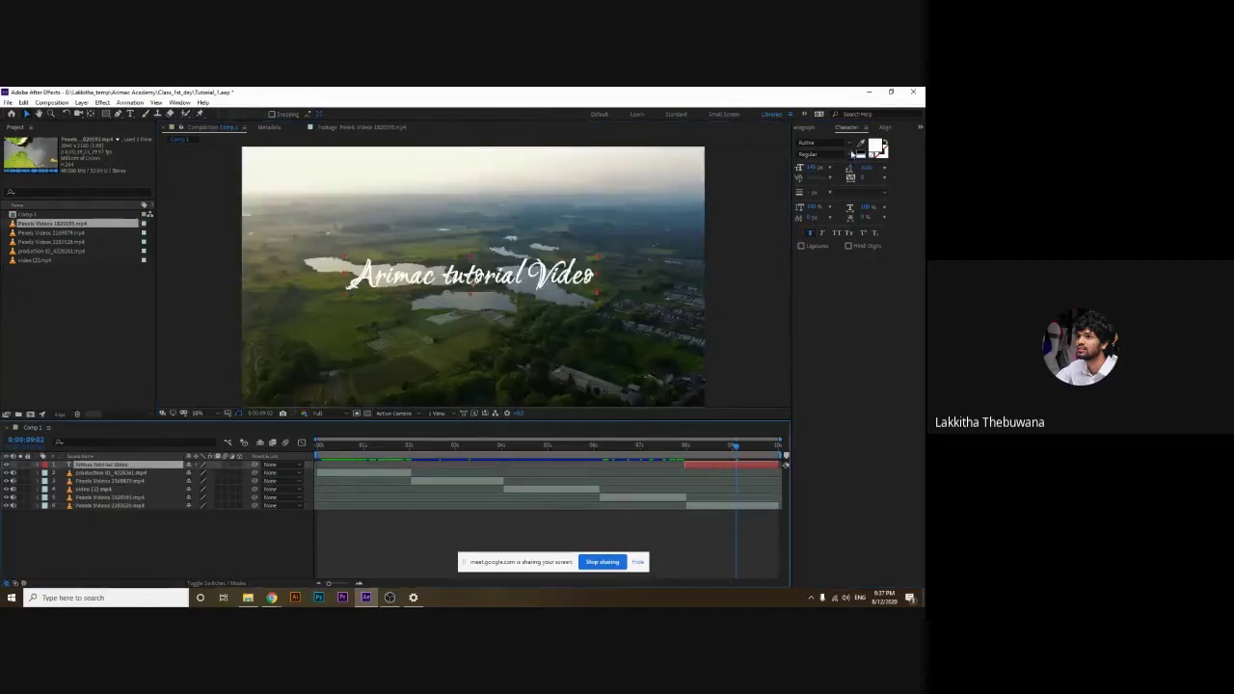
left_click(850, 145)
scroll(915, 216, "down", 2)
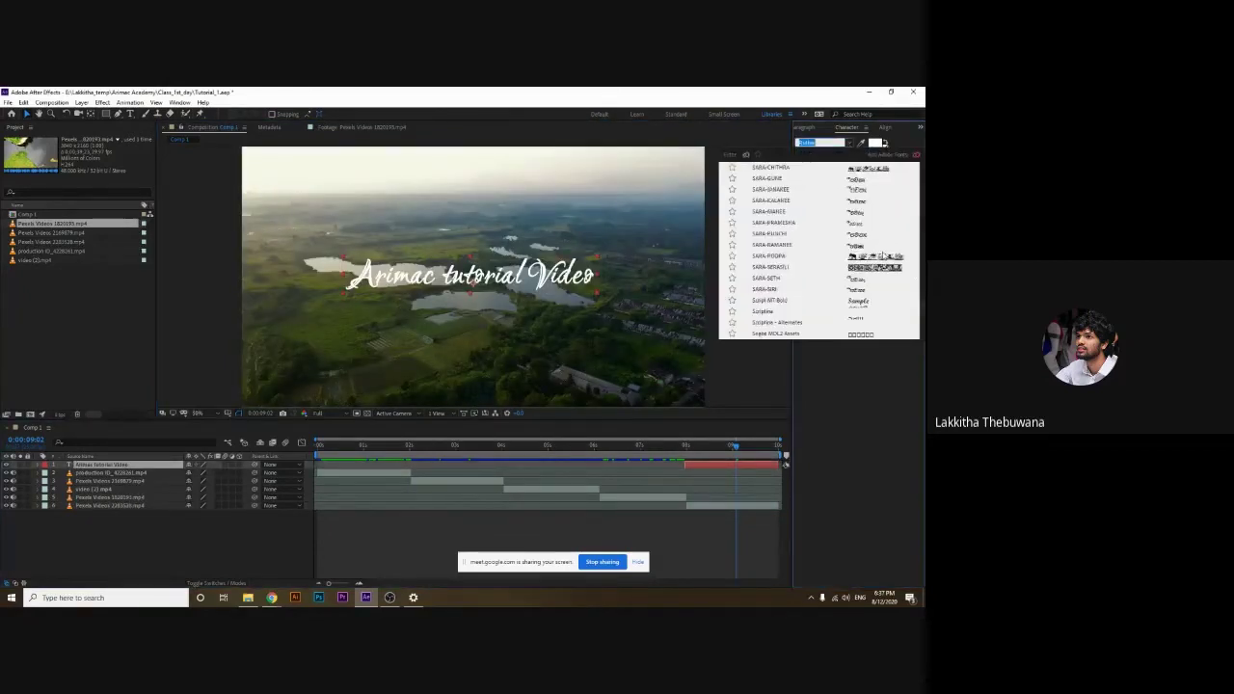
left_click(869, 299)
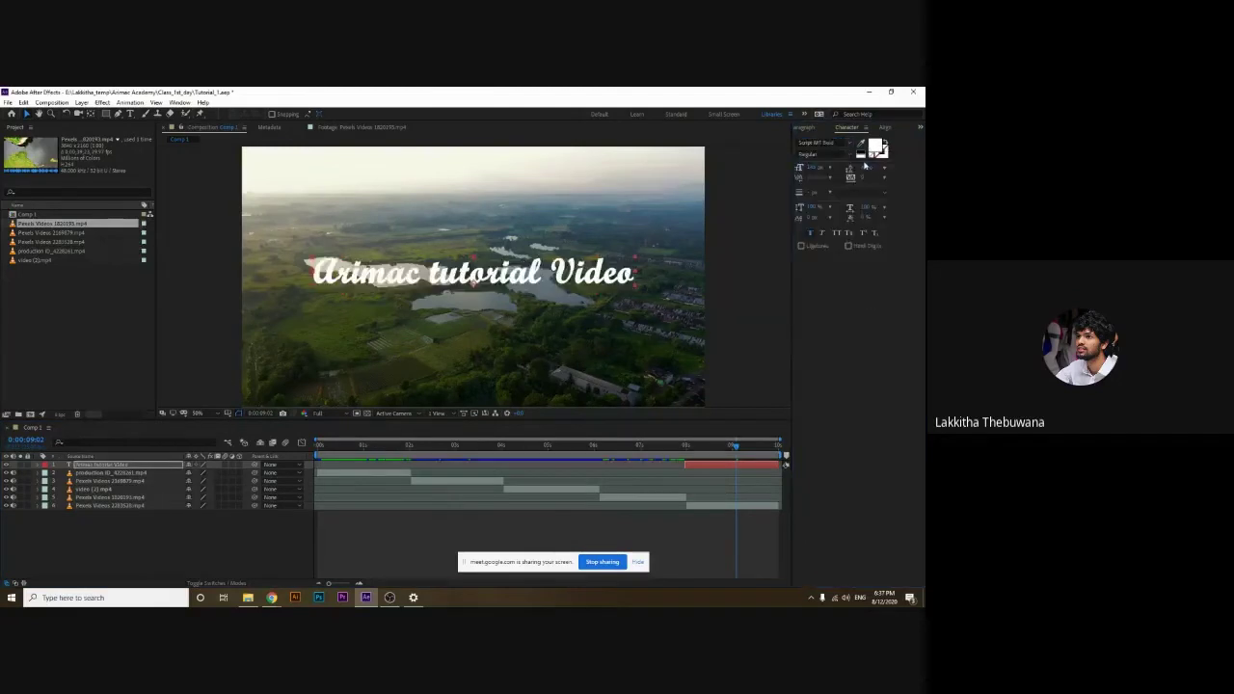
Change the title font to Mothery PERSONAL USE ONLY
left_click(849, 144)
scroll(853, 259, "down", 1)
scroll(853, 258, "down", 1)
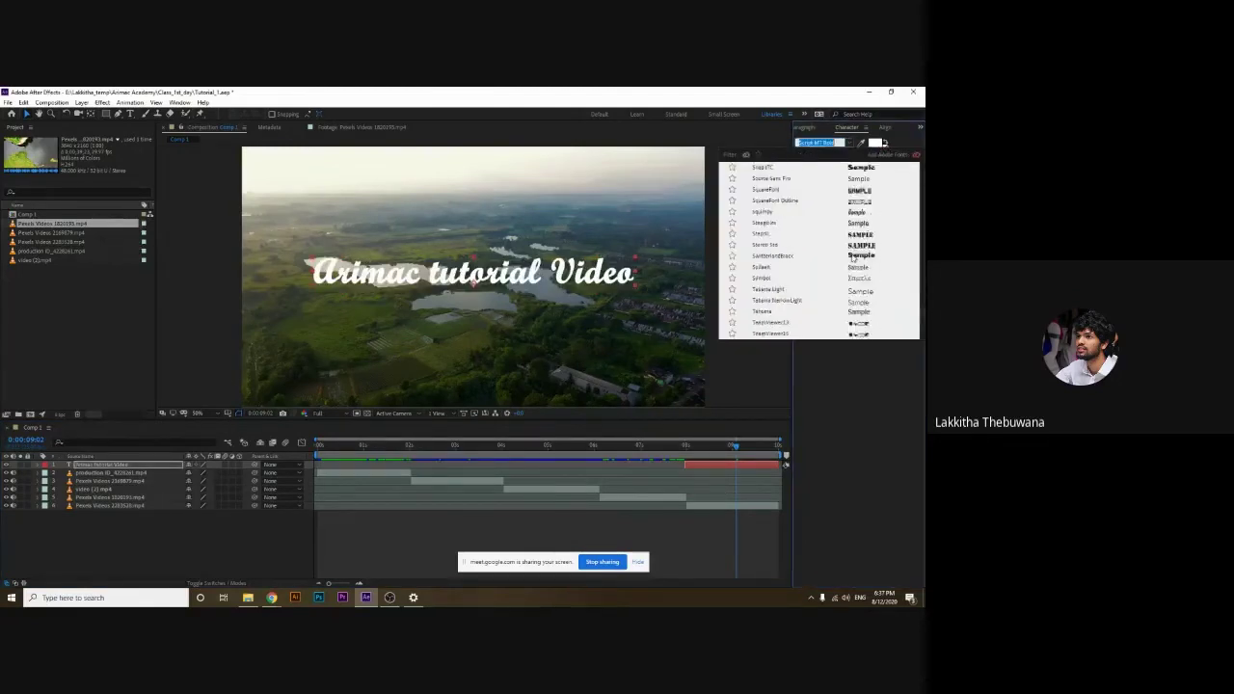
scroll(853, 258, "down", 1)
scroll(853, 259, "down", 1)
scroll(853, 258, "down", 1)
scroll(851, 259, "up", 5)
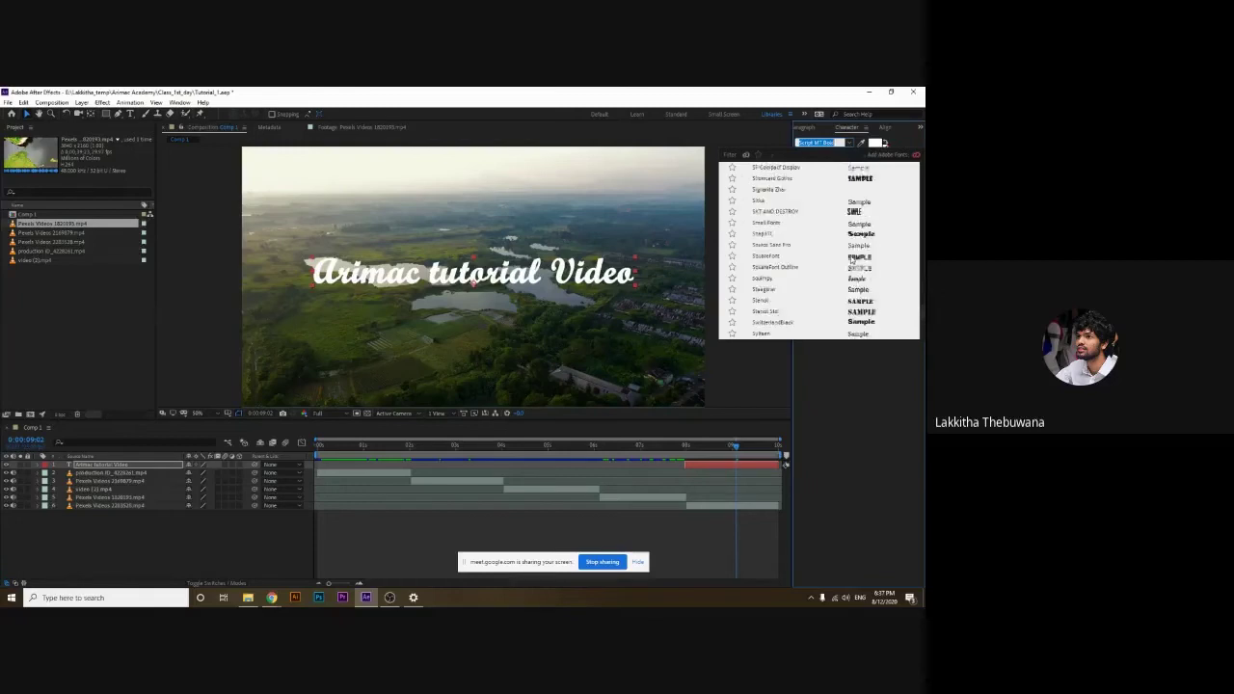
scroll(852, 260, "up", 3)
scroll(852, 260, "up", 3)
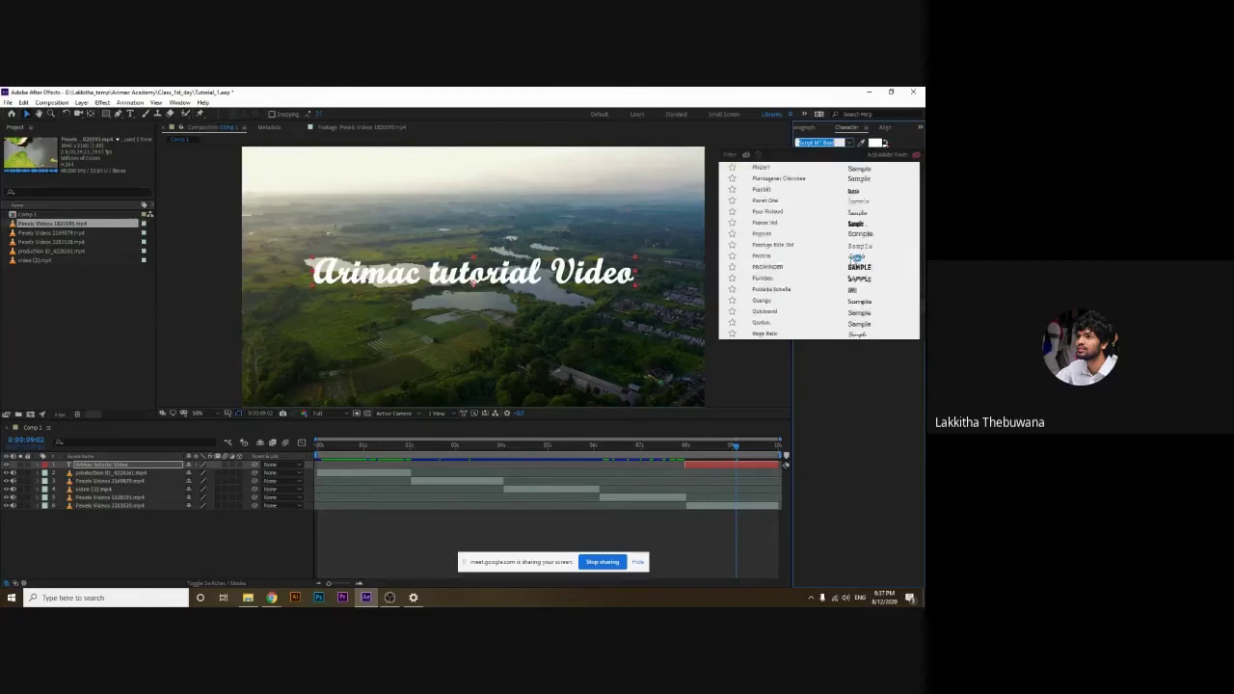
scroll(852, 260, "up", 3)
scroll(852, 260, "up", 3)
scroll(853, 262, "up", 3)
scroll(853, 262, "up", 3)
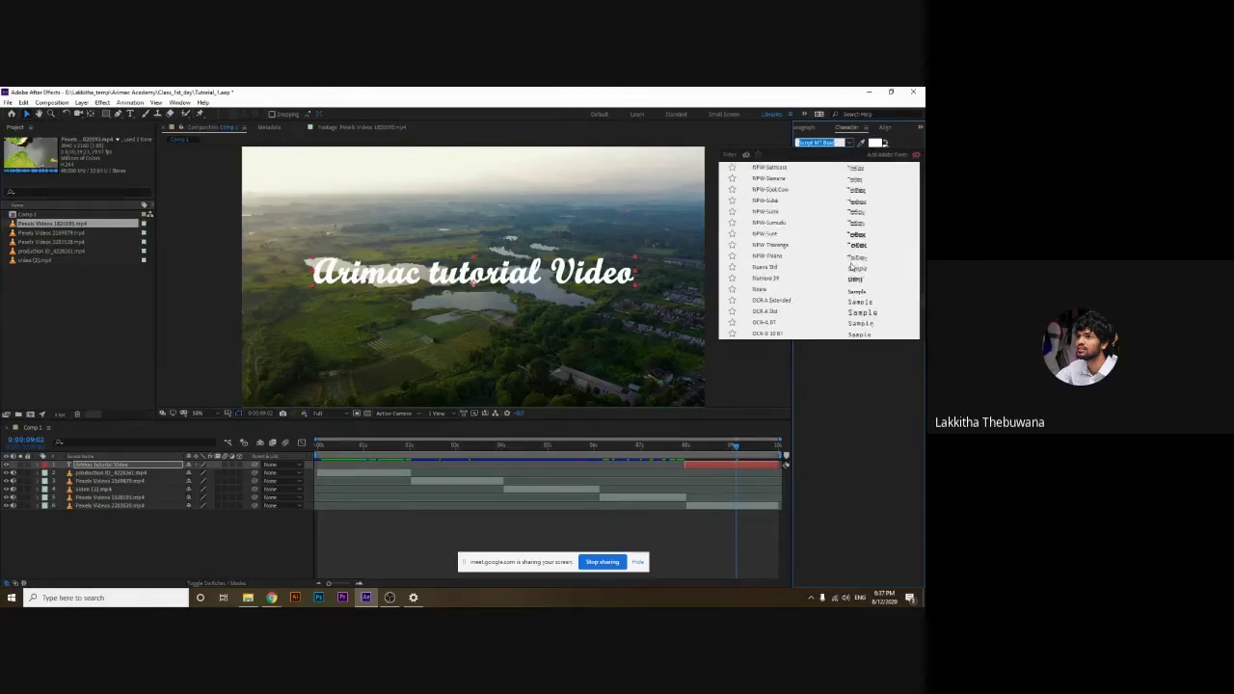
scroll(853, 265, "up", 3)
scroll(853, 266, "up", 3)
scroll(853, 267, "up", 3)
scroll(852, 269, "up", 3)
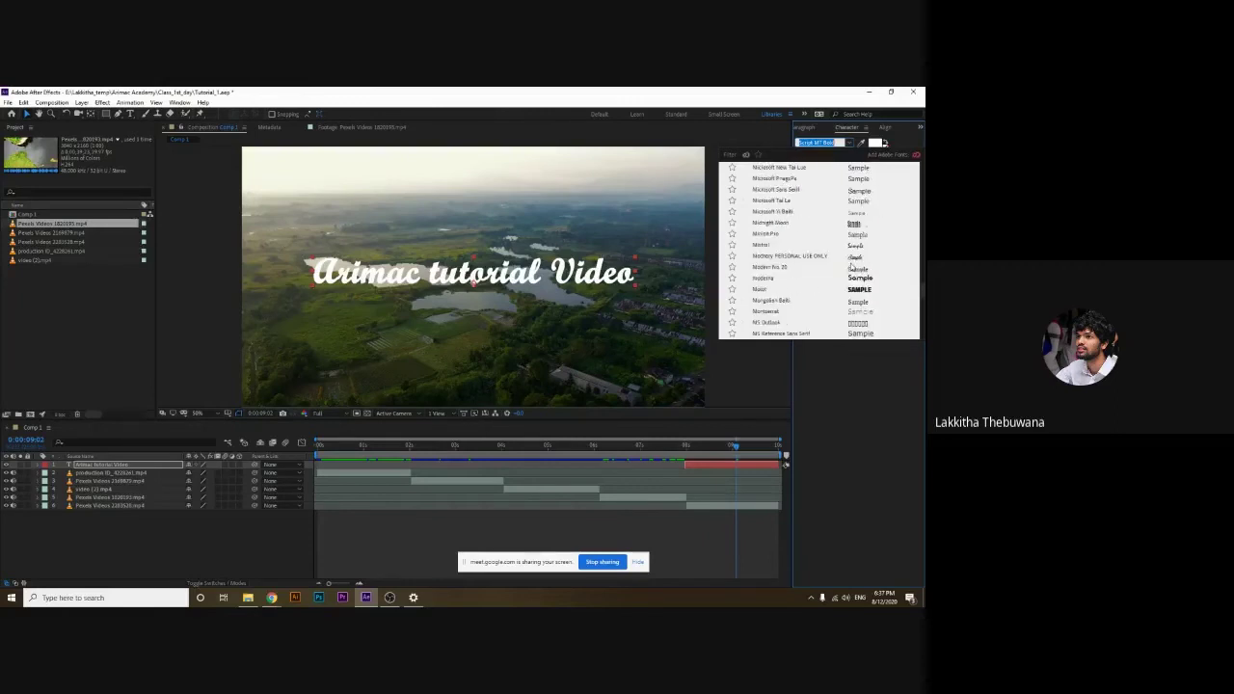
left_click(852, 256)
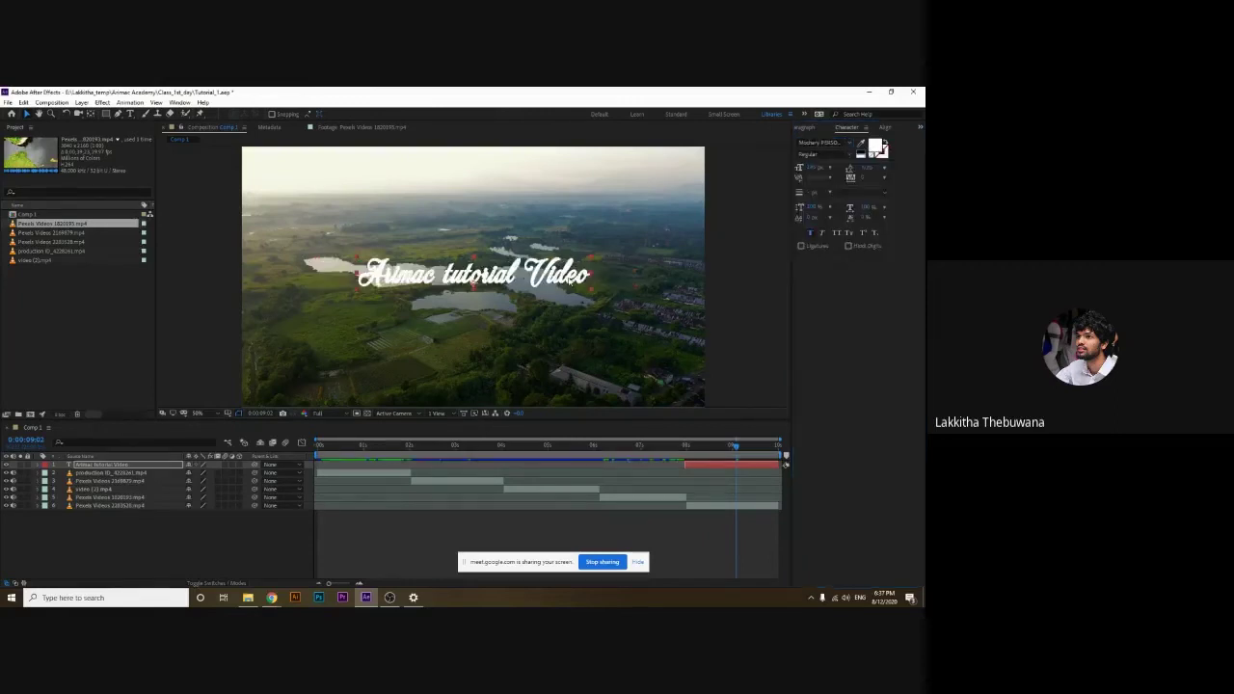
Reselect the title text and scrub its font size slightly larger
left_click(592, 278)
left_click(812, 241)
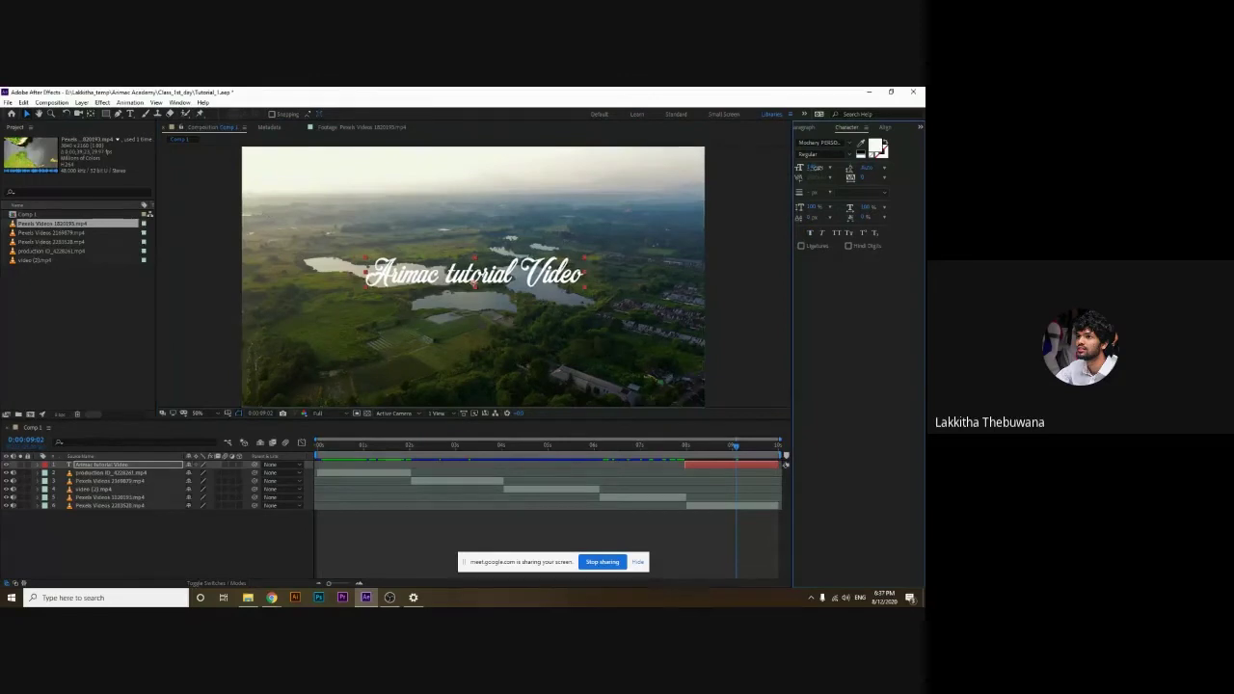
left_click_drag(815, 167, 843, 167)
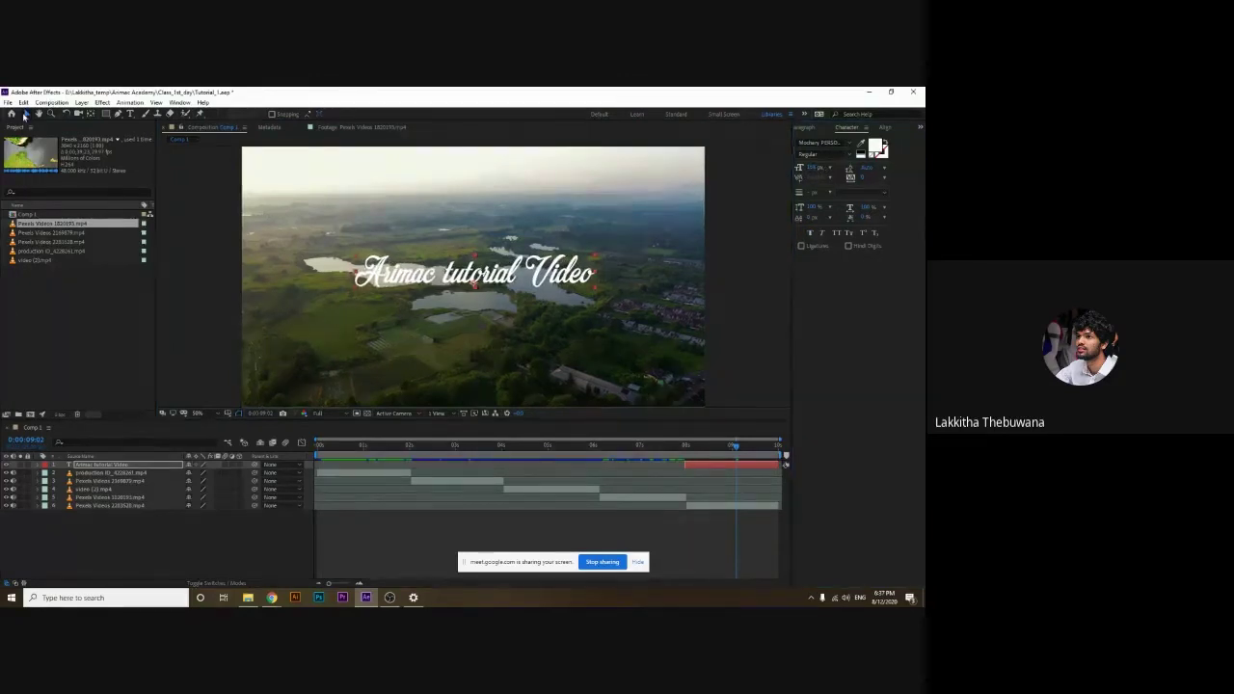
Scrub to about 0:00:07:24, where the title appears, and select the Arimac tutorial Video layer
left_click(711, 447)
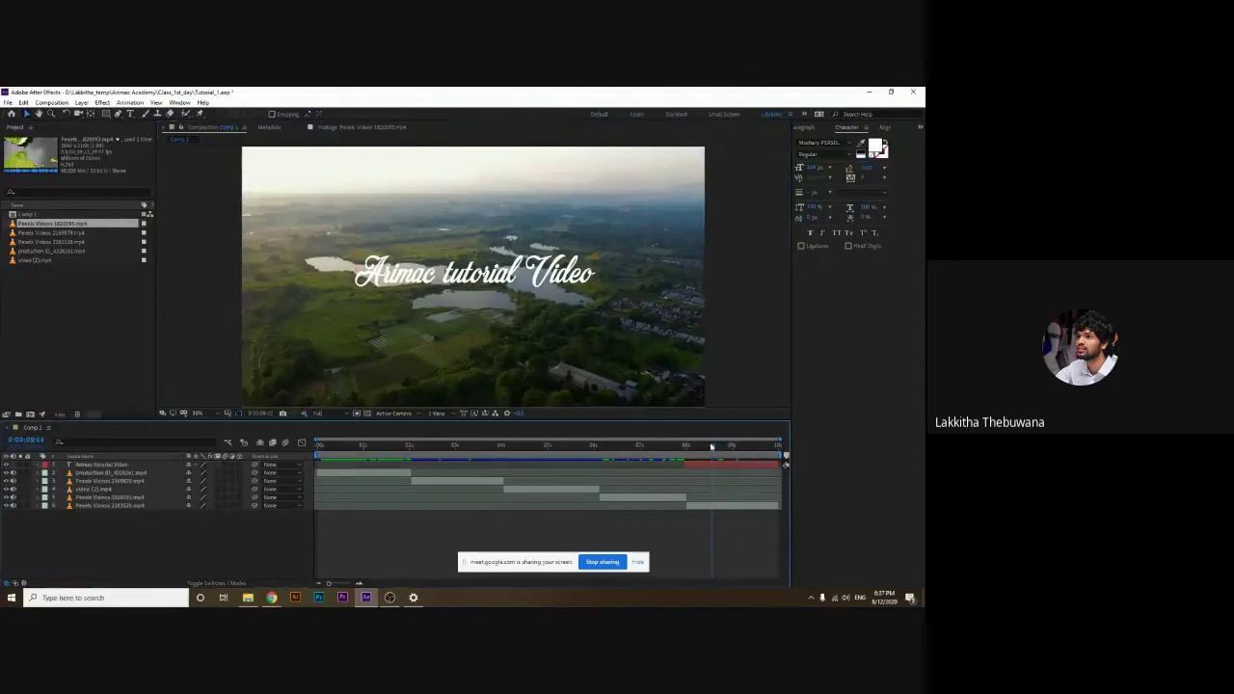
left_click_drag(712, 447, 735, 458)
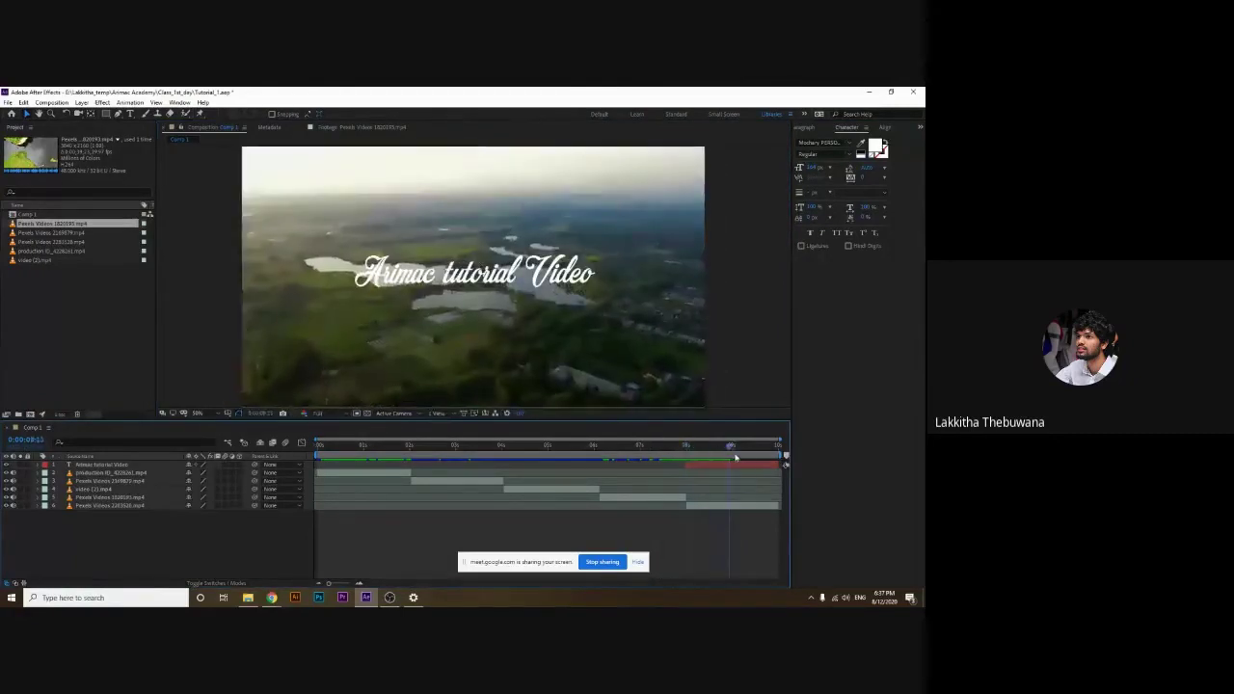
left_click_drag(735, 458, 664, 445)
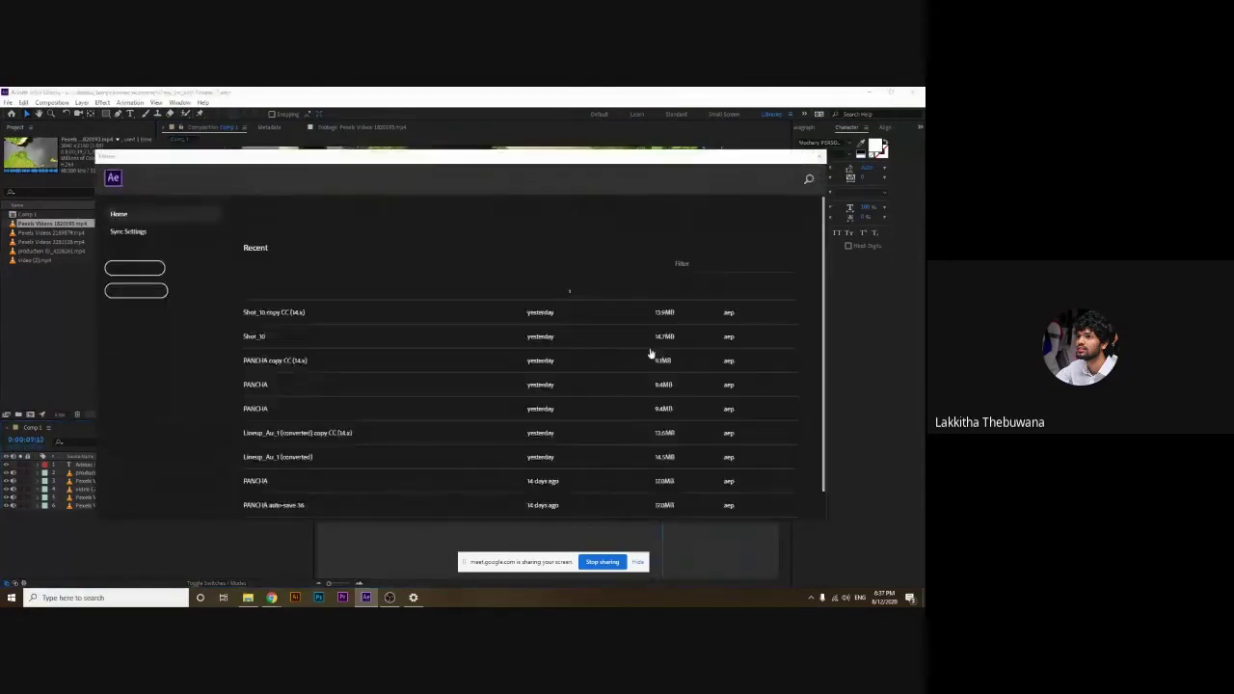
key("Escape")
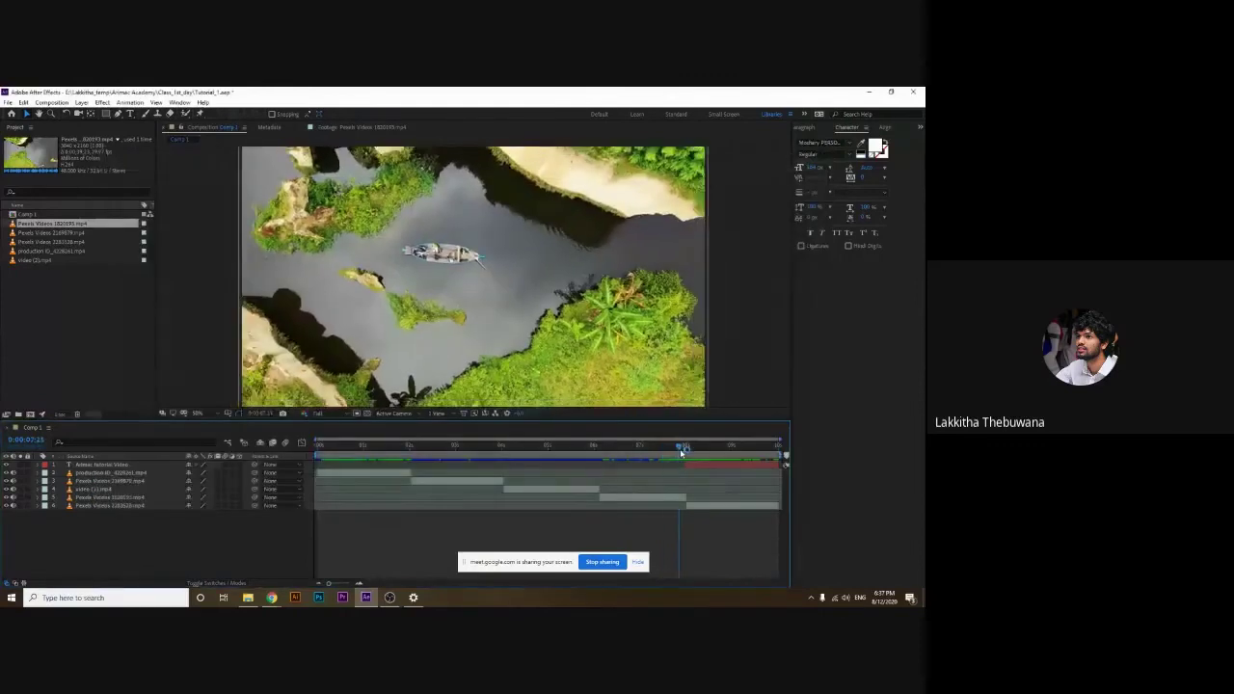
mouse_move(682, 451)
left_mouse_down()
mouse_move(669, 454)
mouse_move(687, 460)
left_mouse_up()
left_click(687, 464)
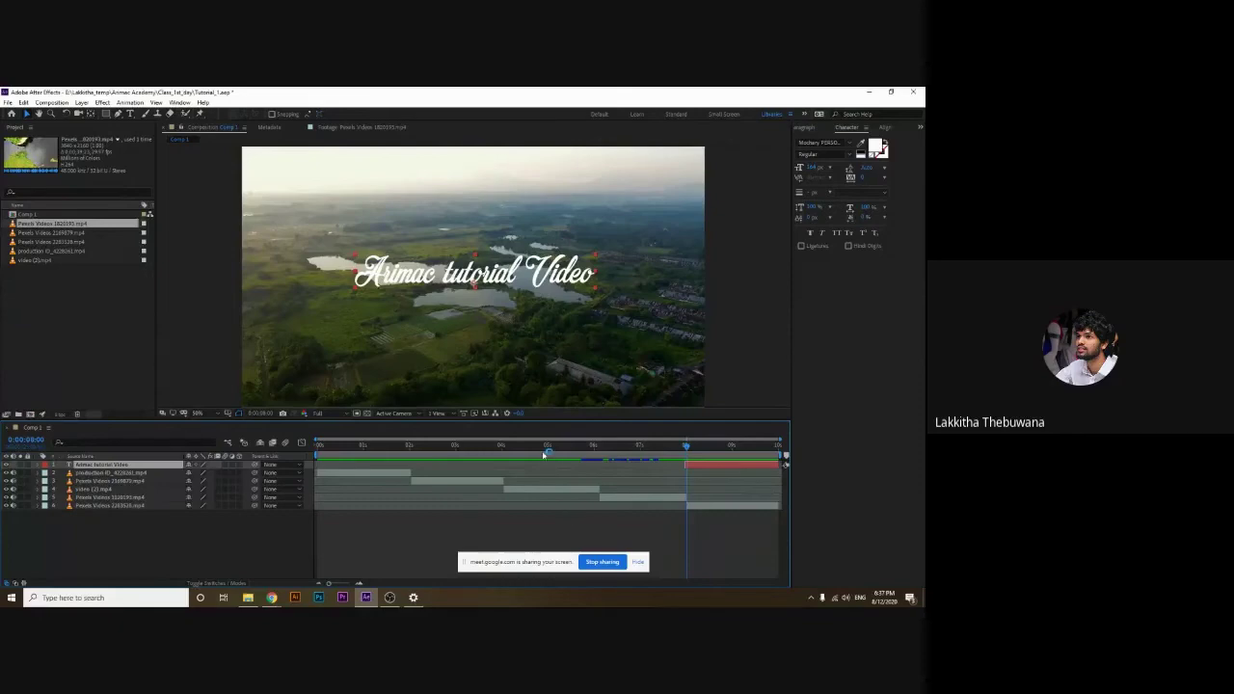
left_click_drag(561, 446, 612, 454)
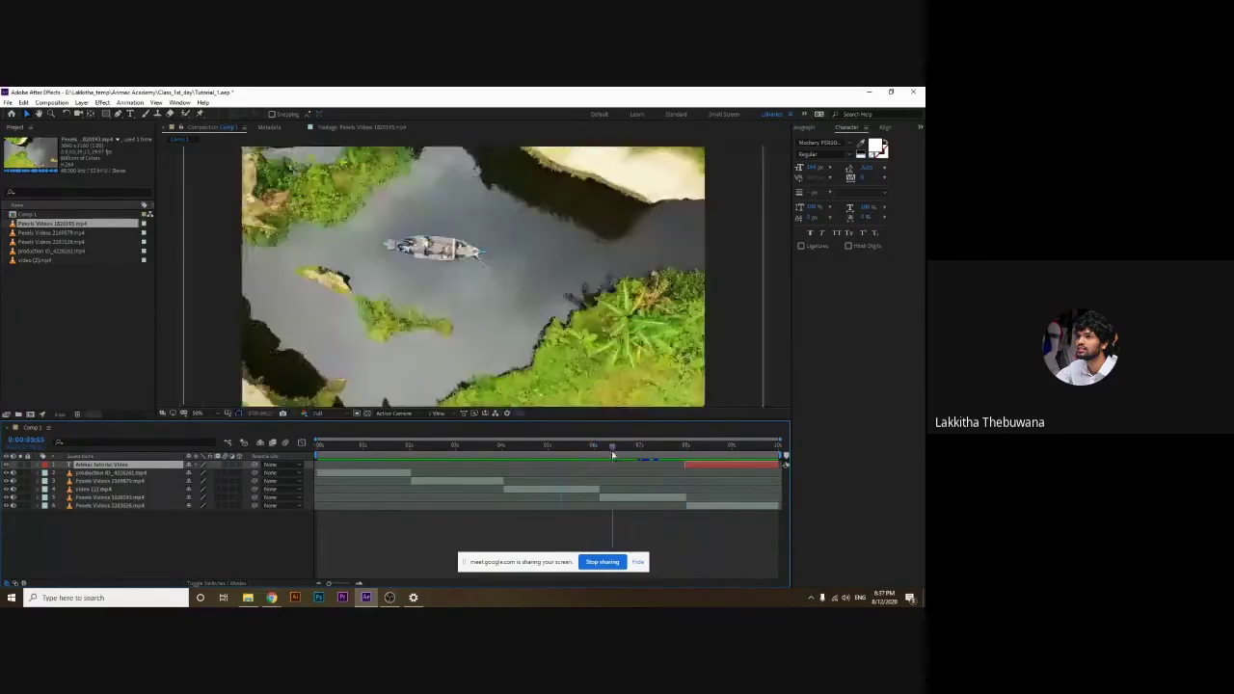
left_click_drag(613, 454, 690, 445)
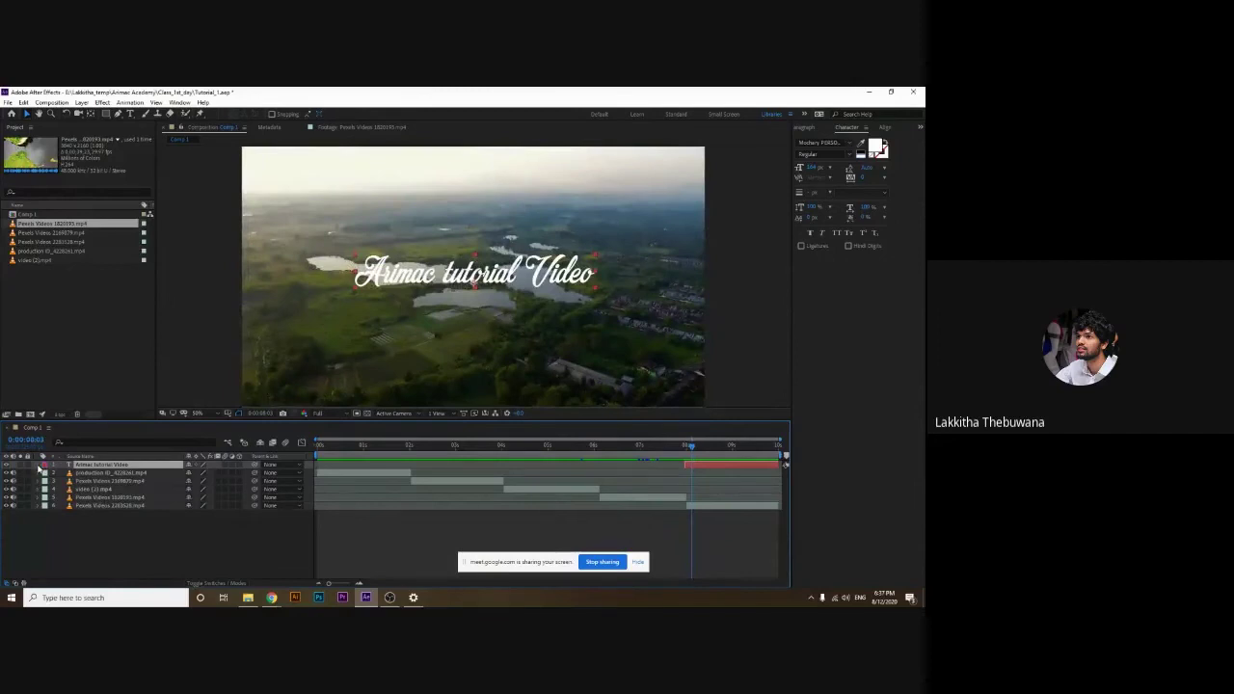
Expand the title's Transform properties and start Scale and Opacity keyframes
left_click(38, 466)
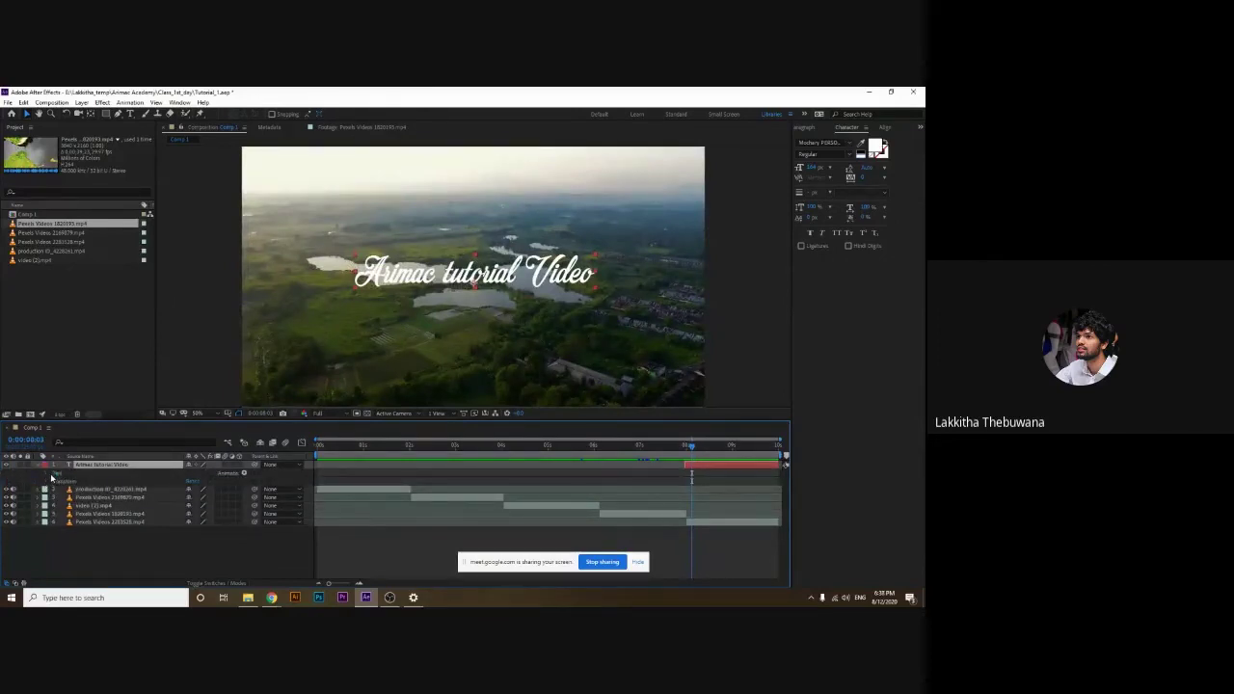
left_click(39, 490)
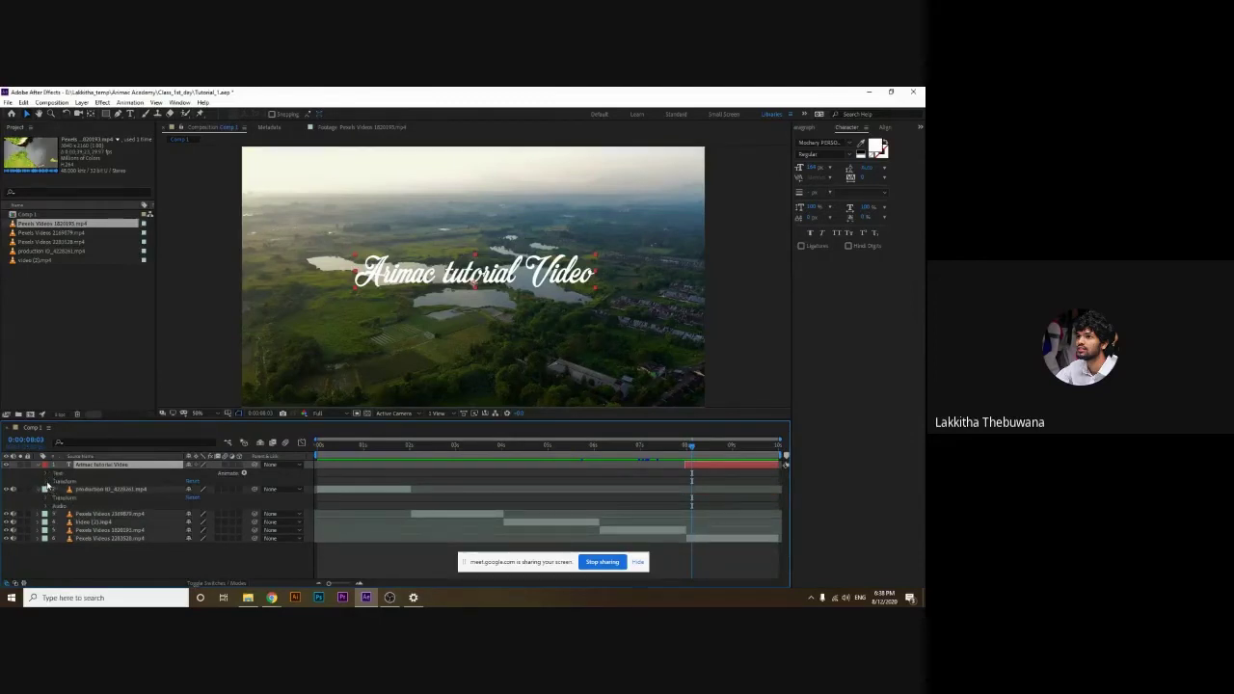
left_click(54, 481)
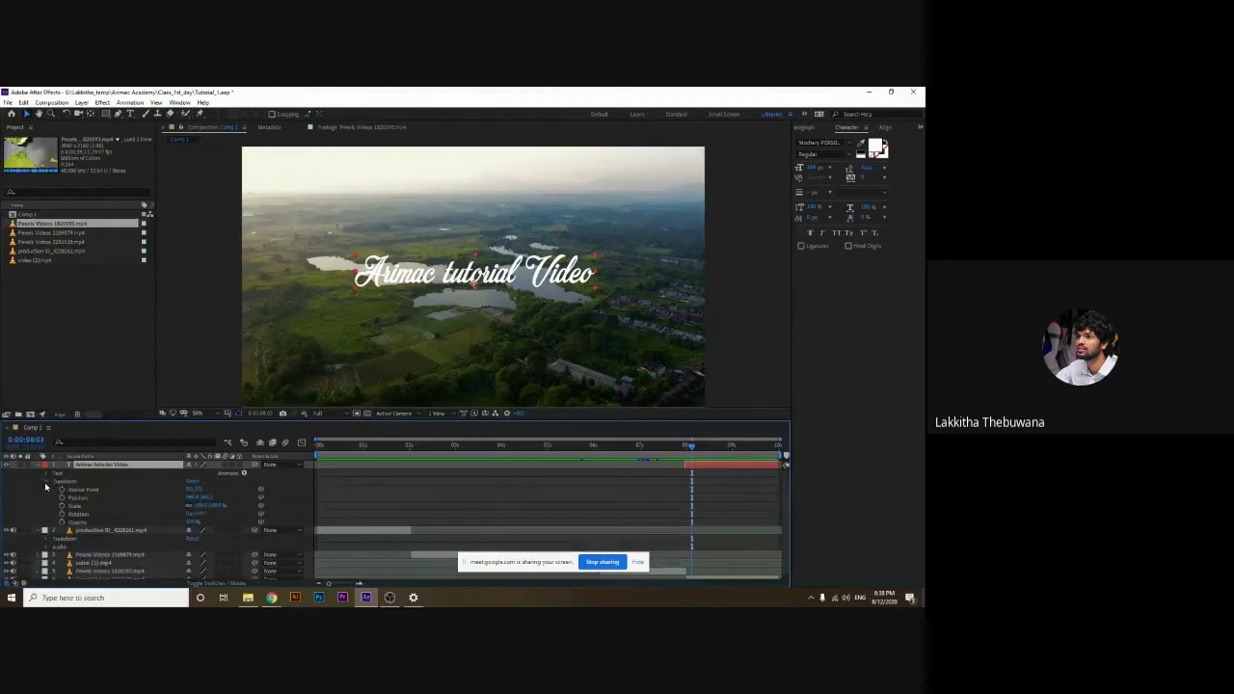
left_click(61, 505)
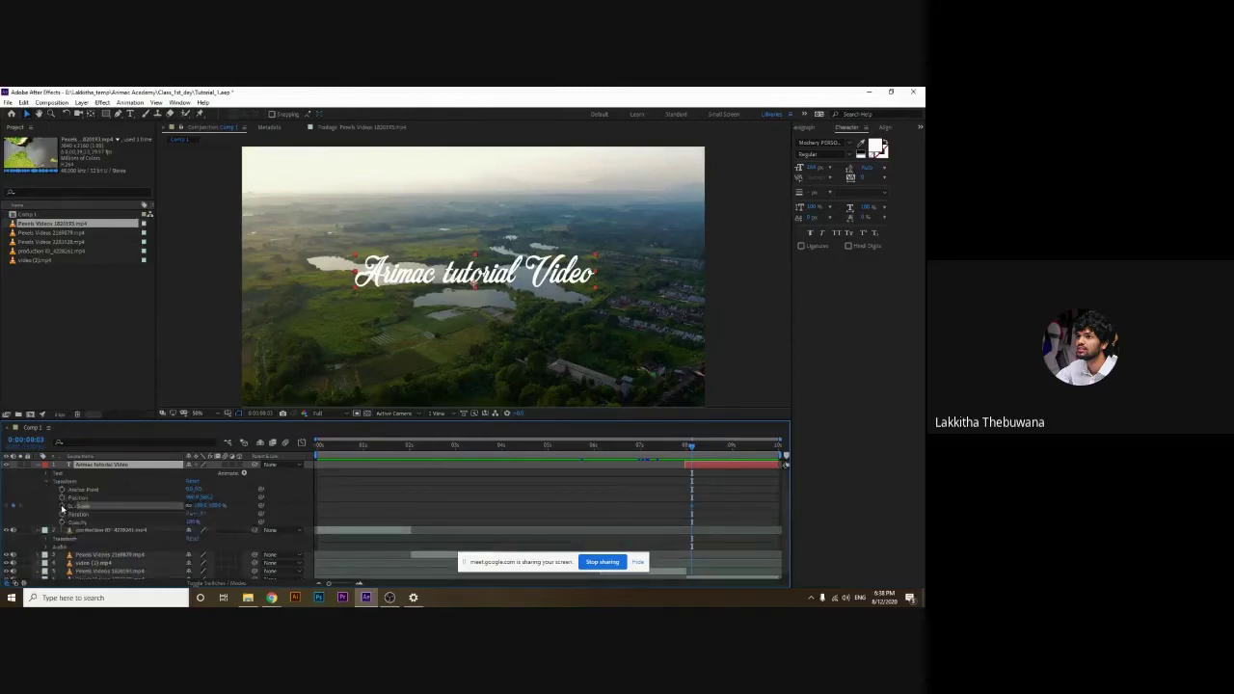
left_click(61, 521)
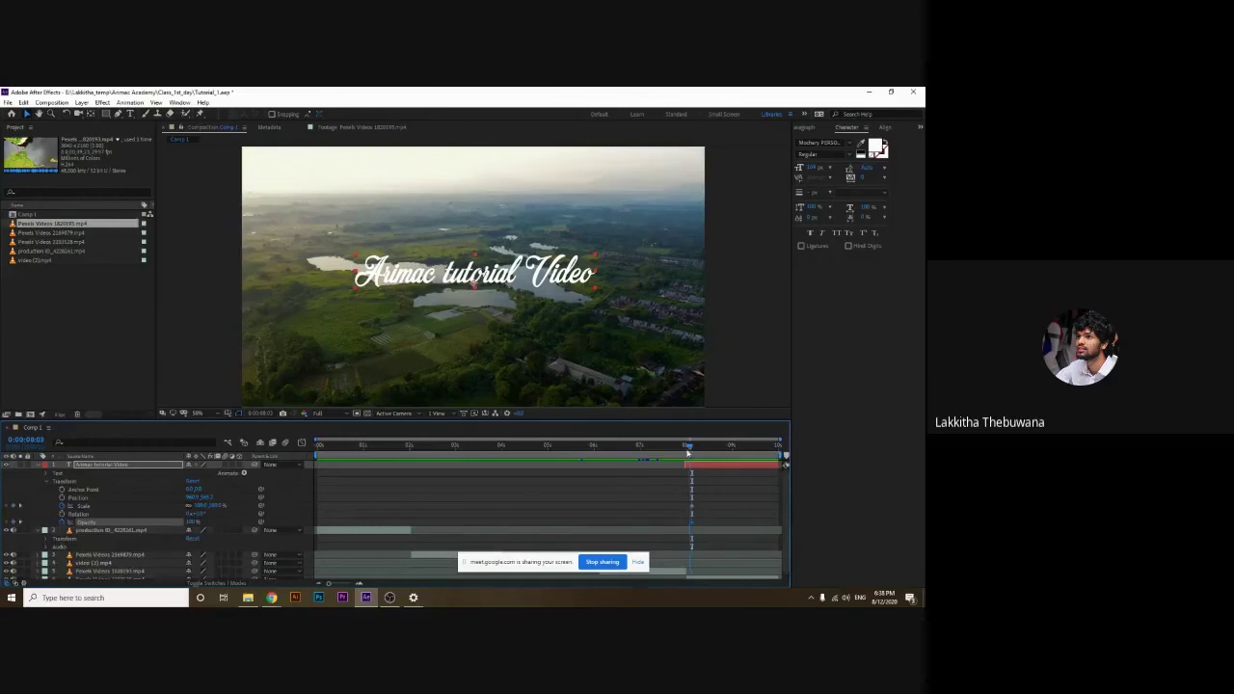
left_click_drag(687, 452, 685, 451)
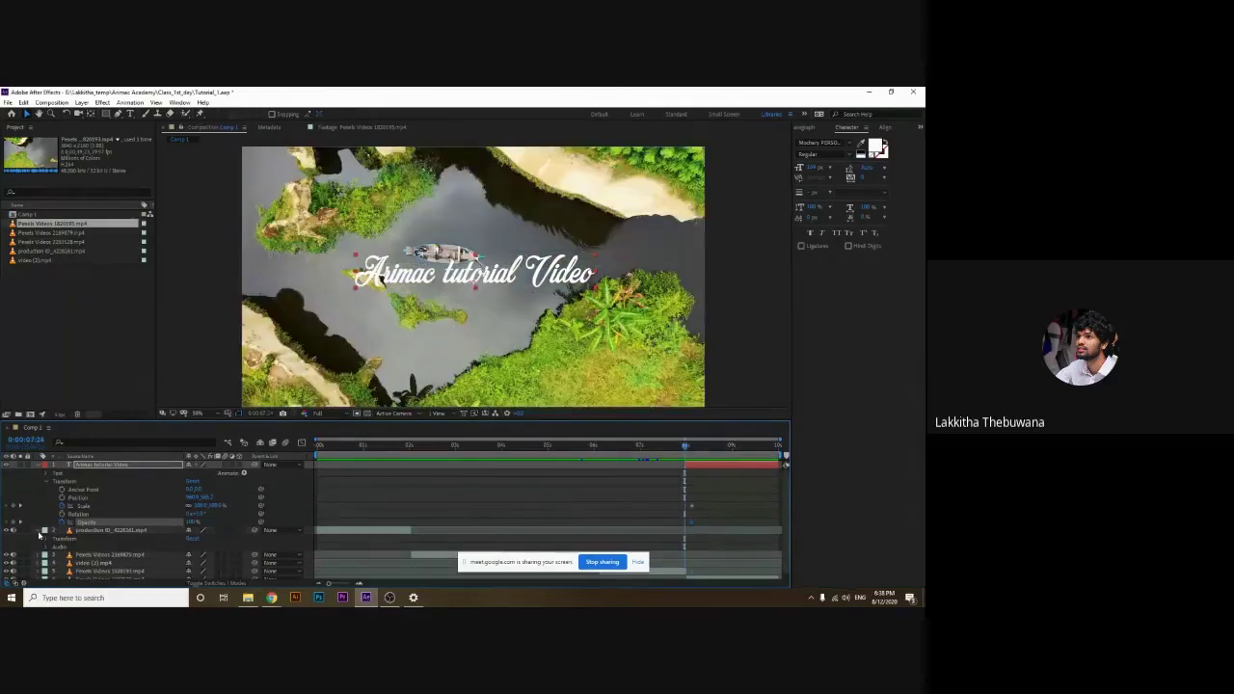
left_click(40, 531)
left_click_drag(705, 498, 684, 529)
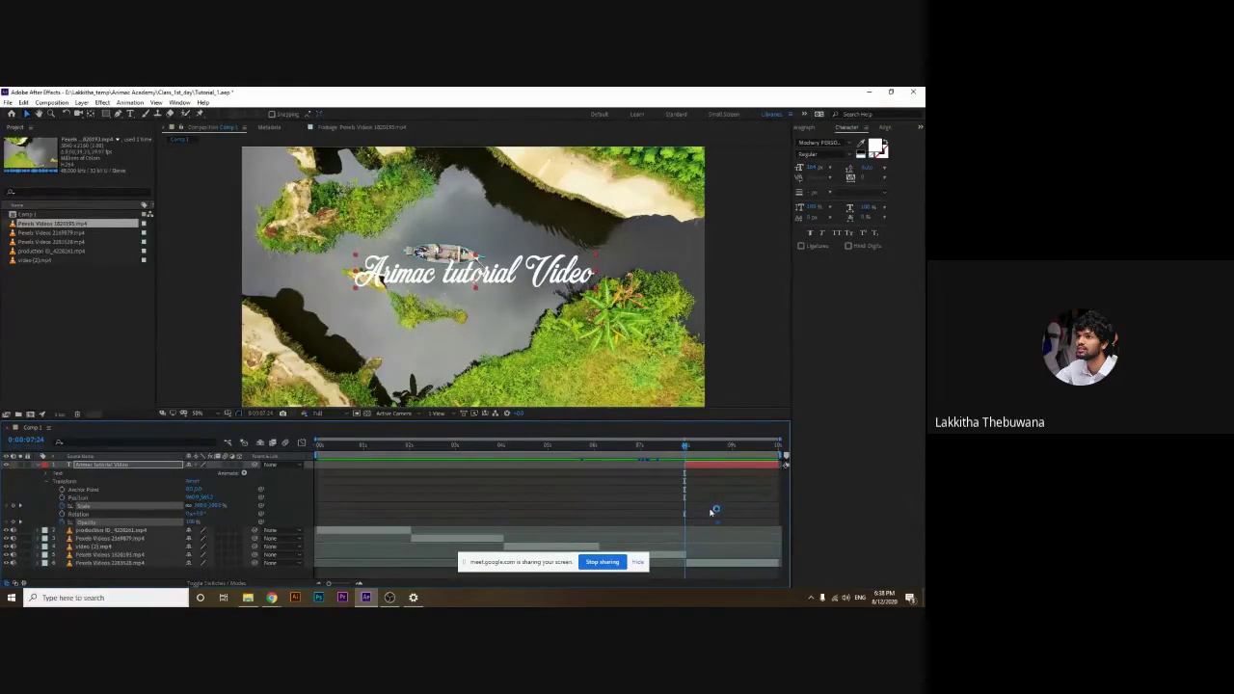
left_click(608, 520)
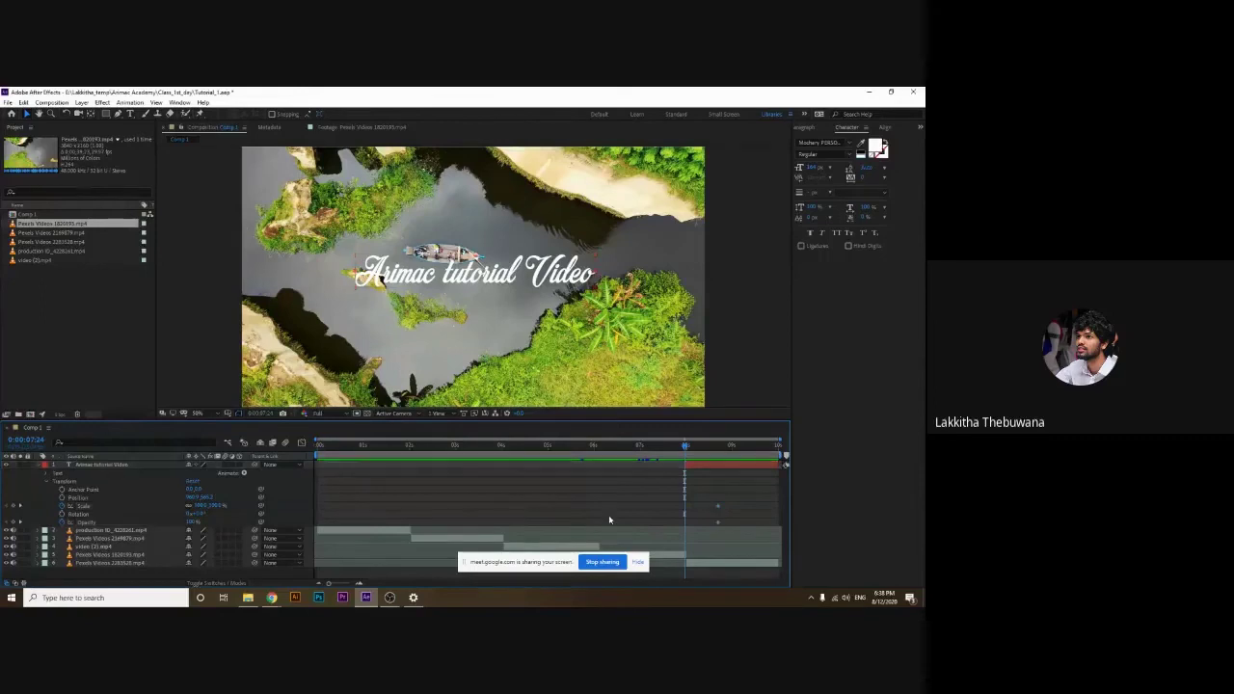
left_click(711, 513)
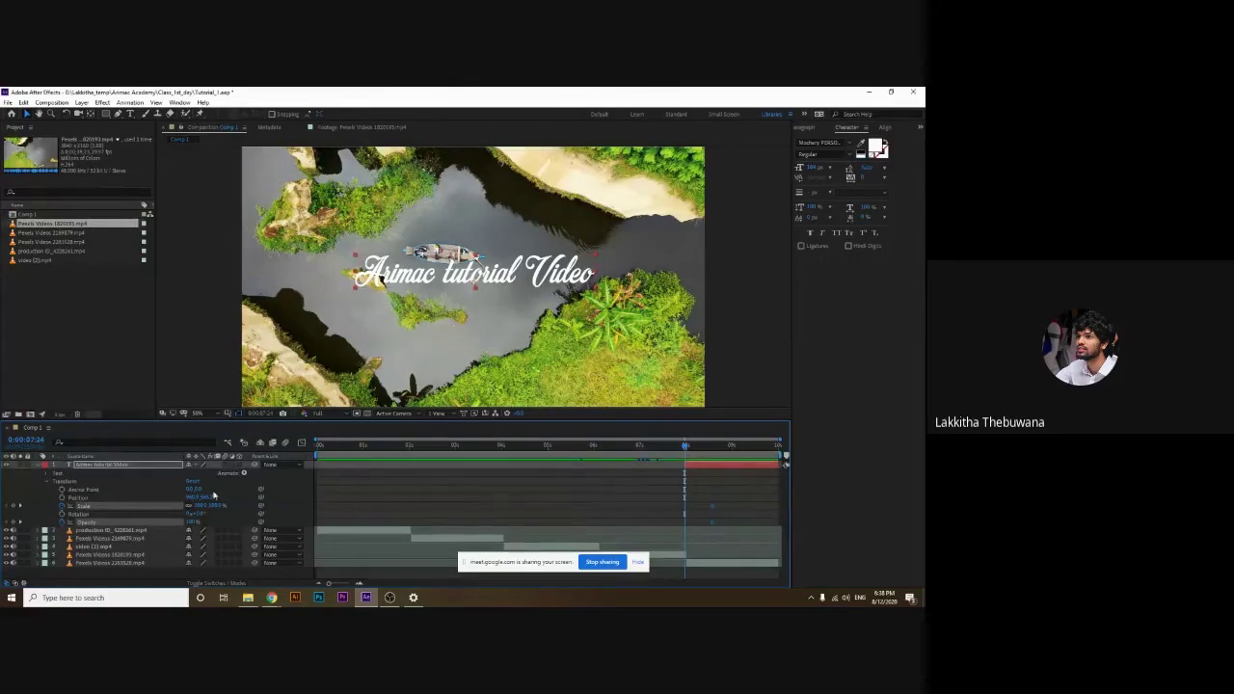
Set the title's Opacity to 0% and Scale to 50% at 0:00:07:24
left_click(84, 521)
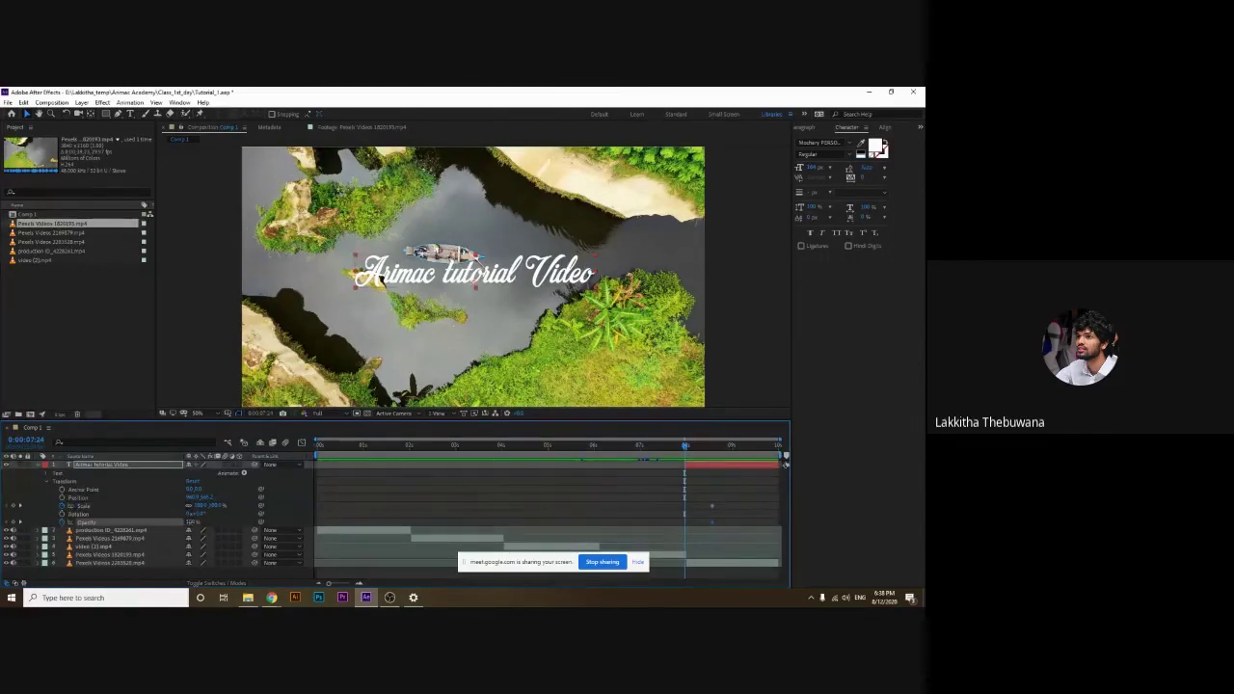
left_click(193, 522)
type("0")
key("Return")
left_click(85, 505)
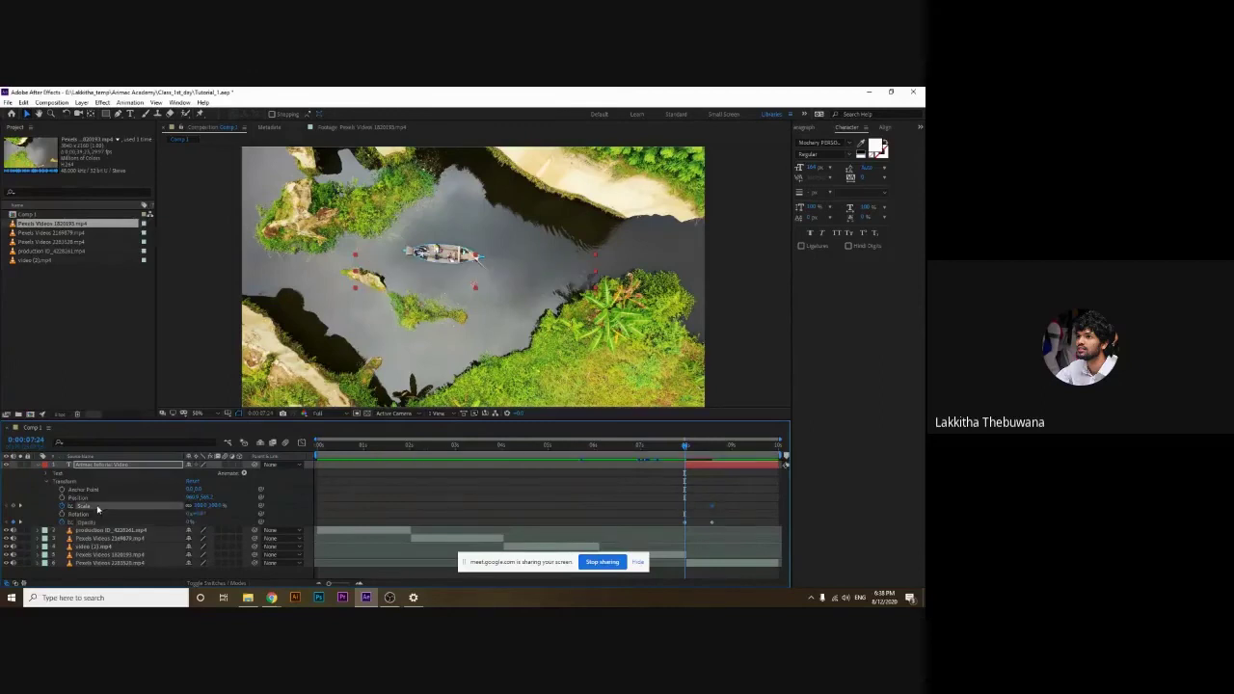
left_click(197, 506)
type("50")
key("Return")
Preview the title's entrance and change its starting Scale keyframe to 110%
left_click(682, 448)
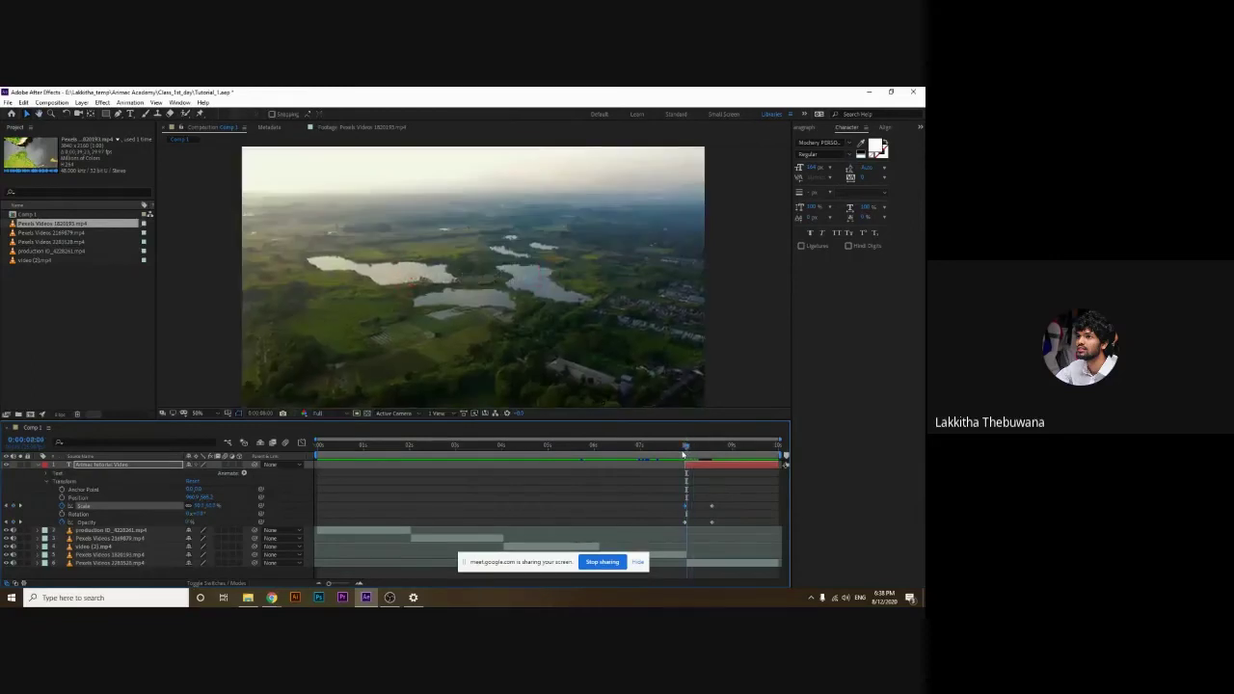
left_click(665, 446)
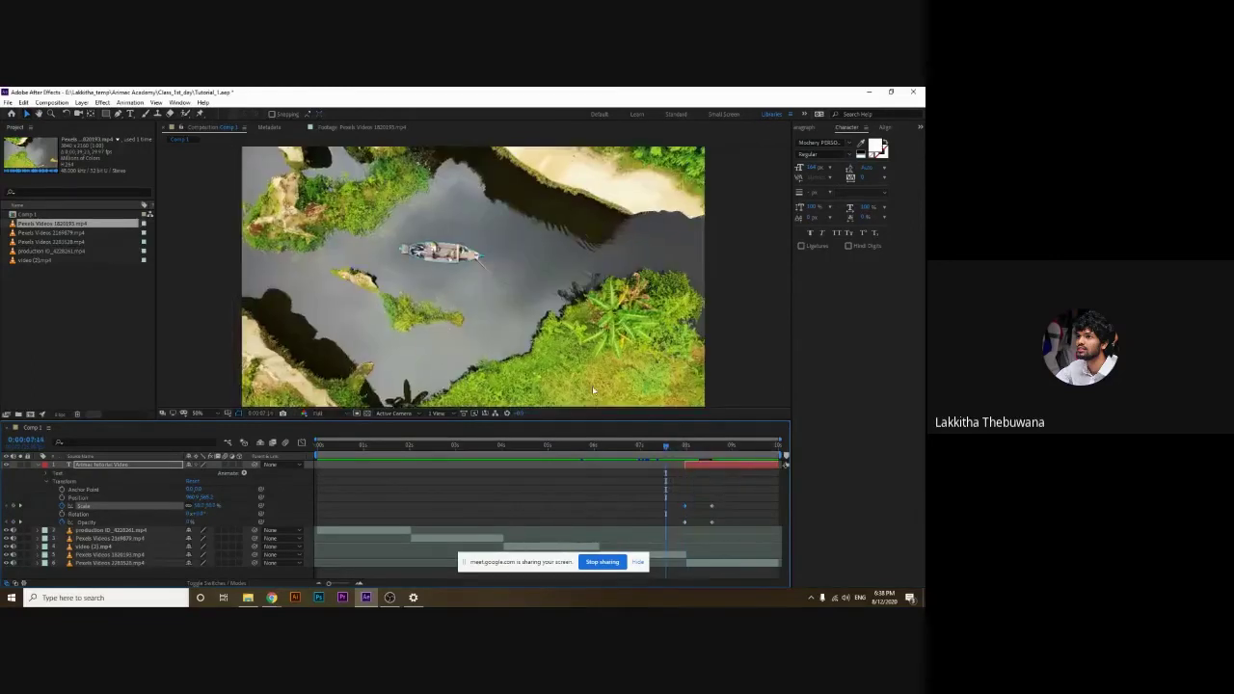
key("space")
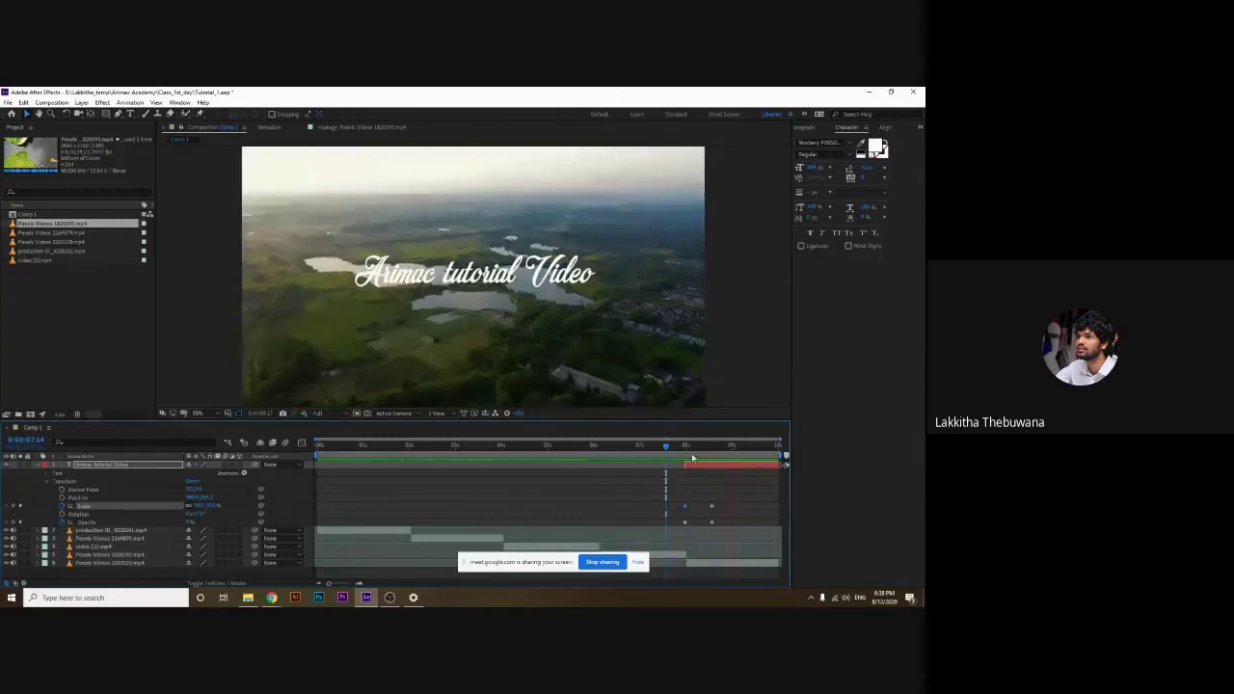
left_click(685, 446)
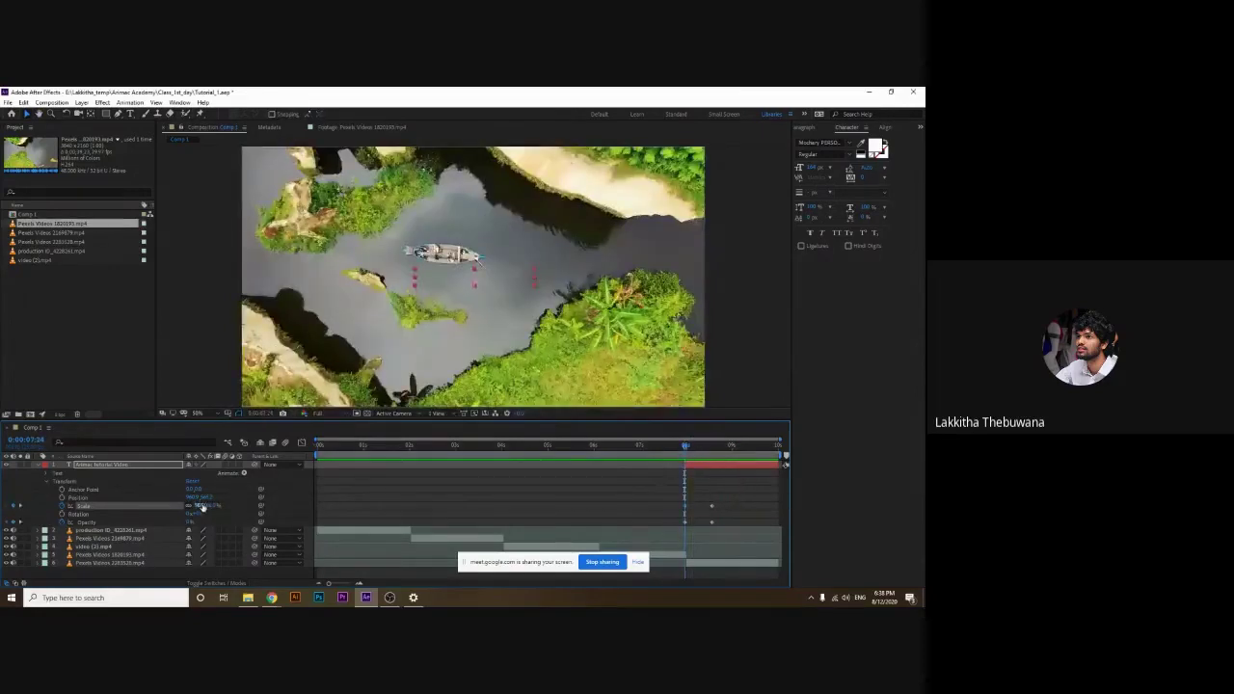
left_click(200, 505)
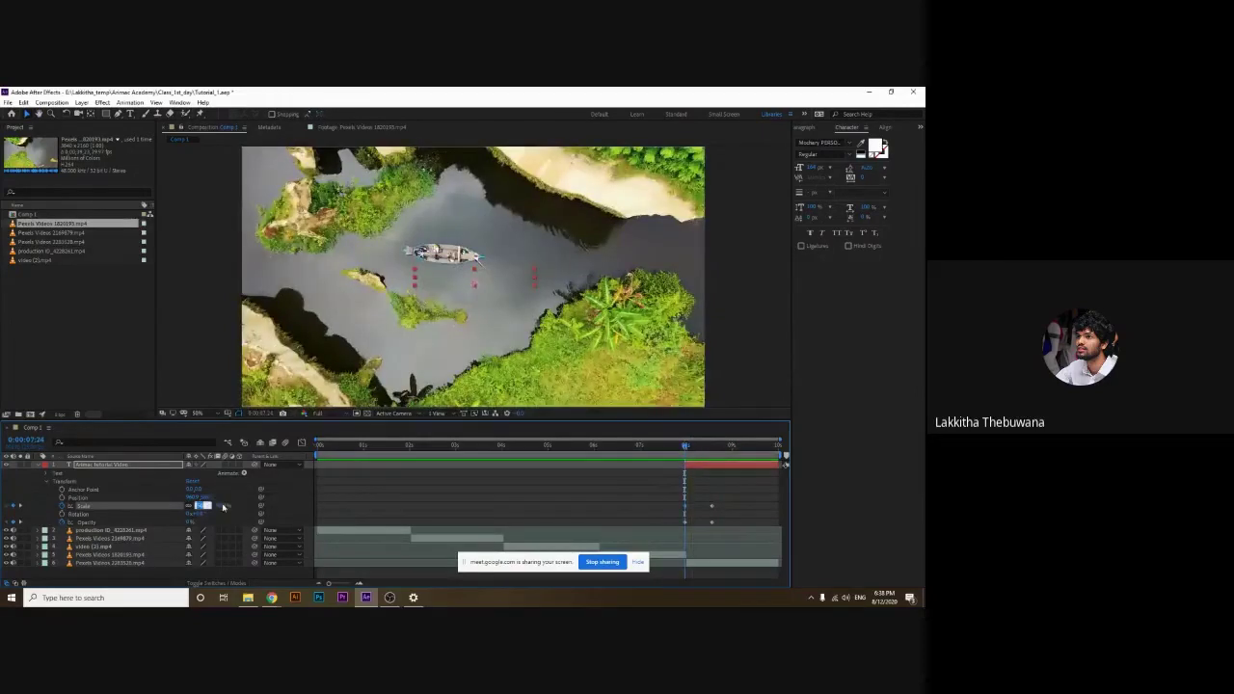
type("110")
key("Return")
Scrub and play back the title animation to check it fades in fully by about 0:00:09:14
left_click(345, 513)
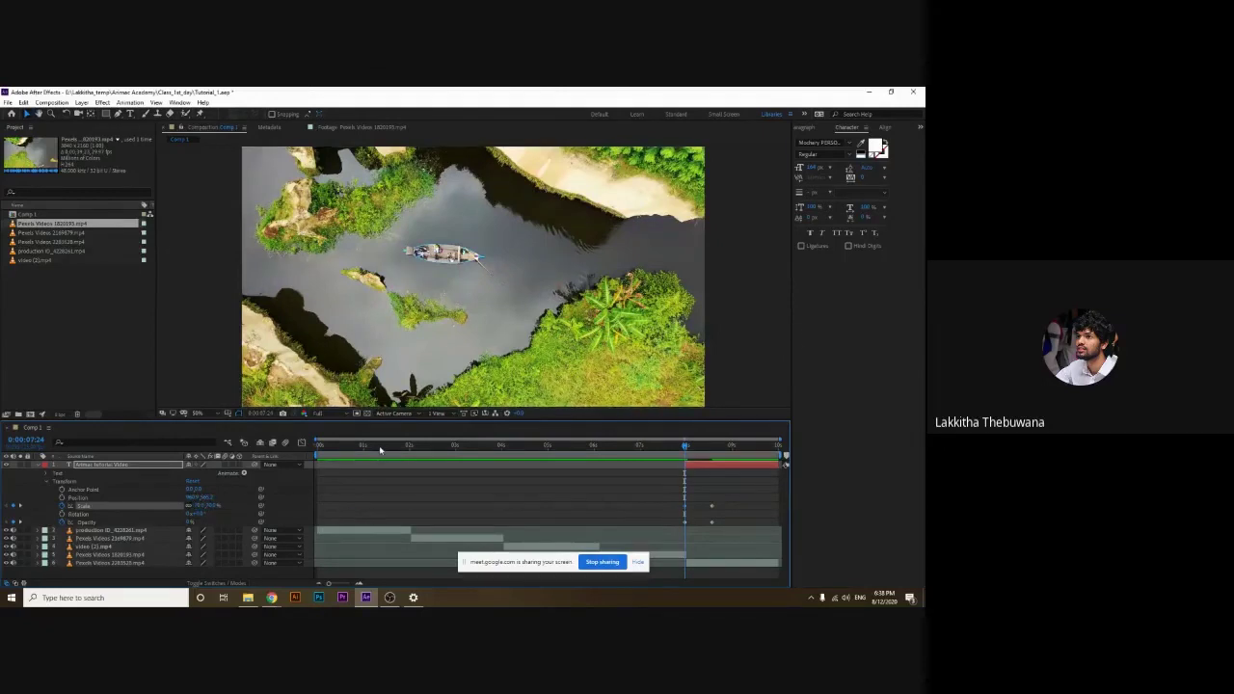
left_click_drag(380, 450, 676, 453)
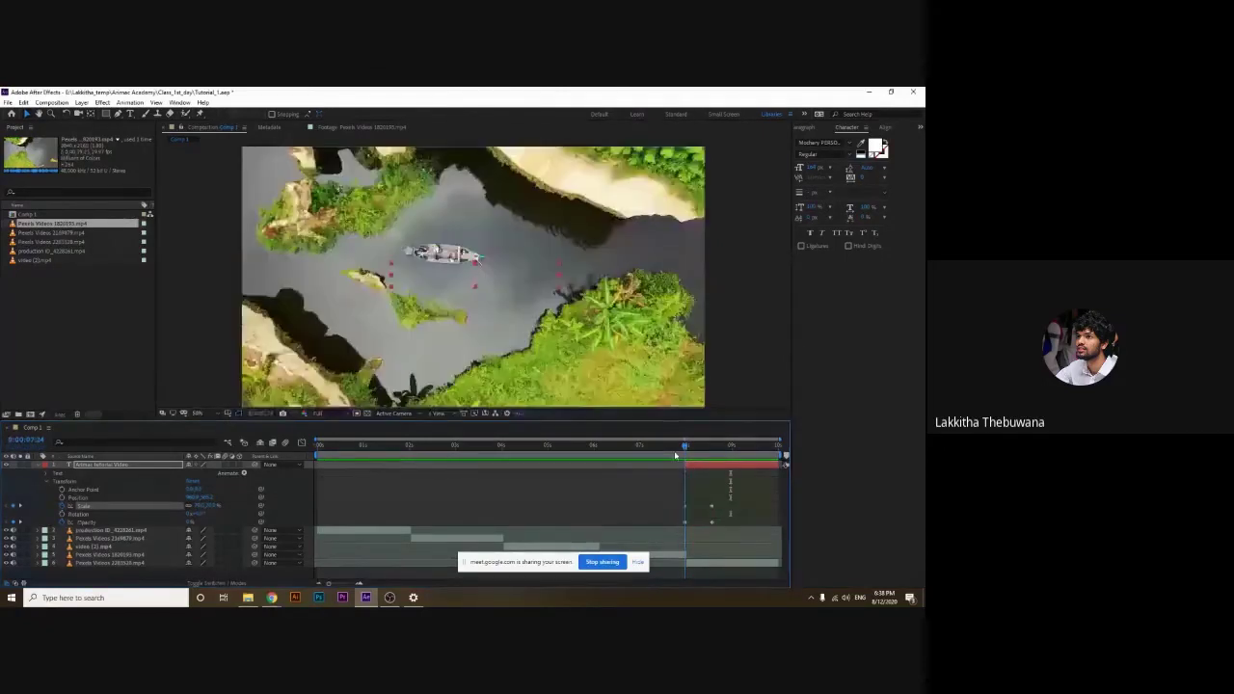
left_click(676, 449)
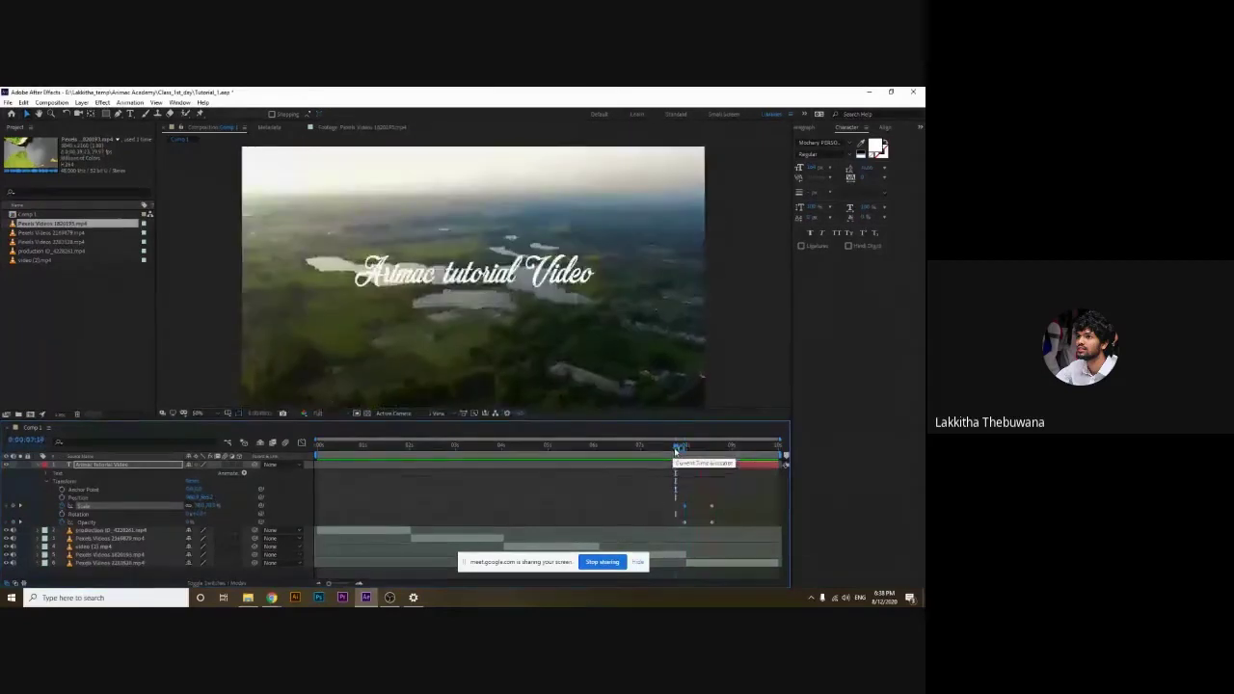
left_click_drag(676, 449, 749, 449)
left_click_drag(719, 489, 705, 522)
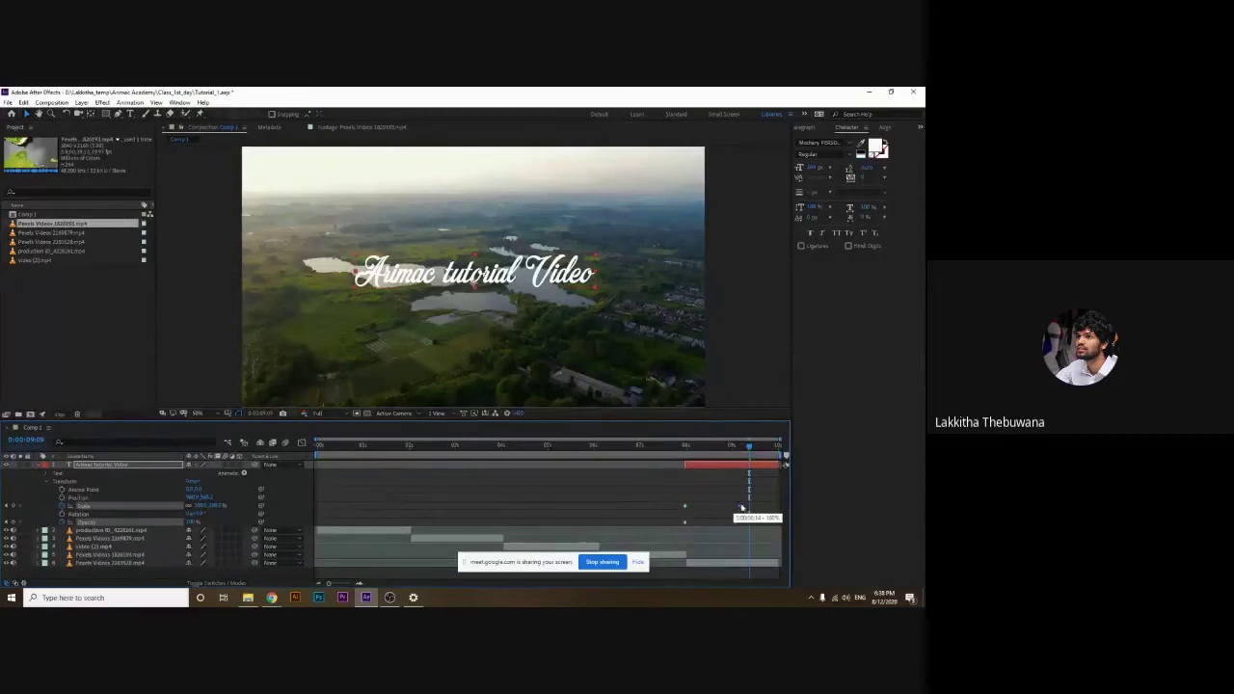
left_click(699, 453)
left_click(676, 450)
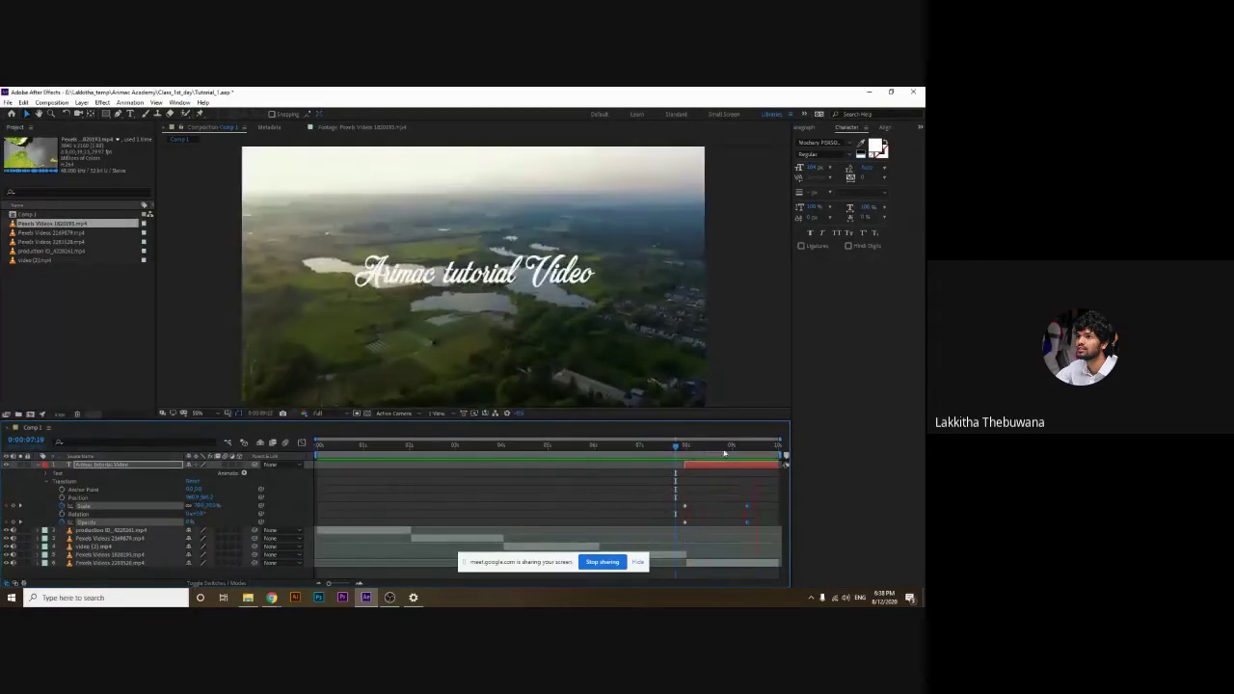
key("space")
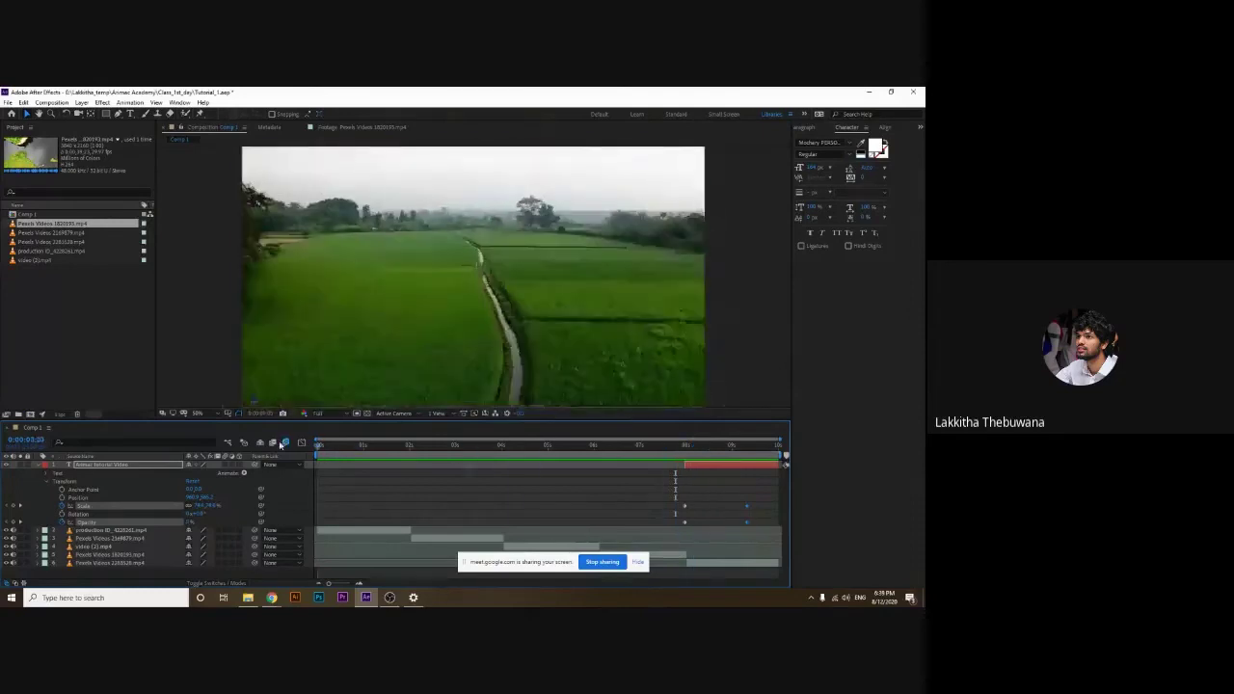
left_click(712, 446)
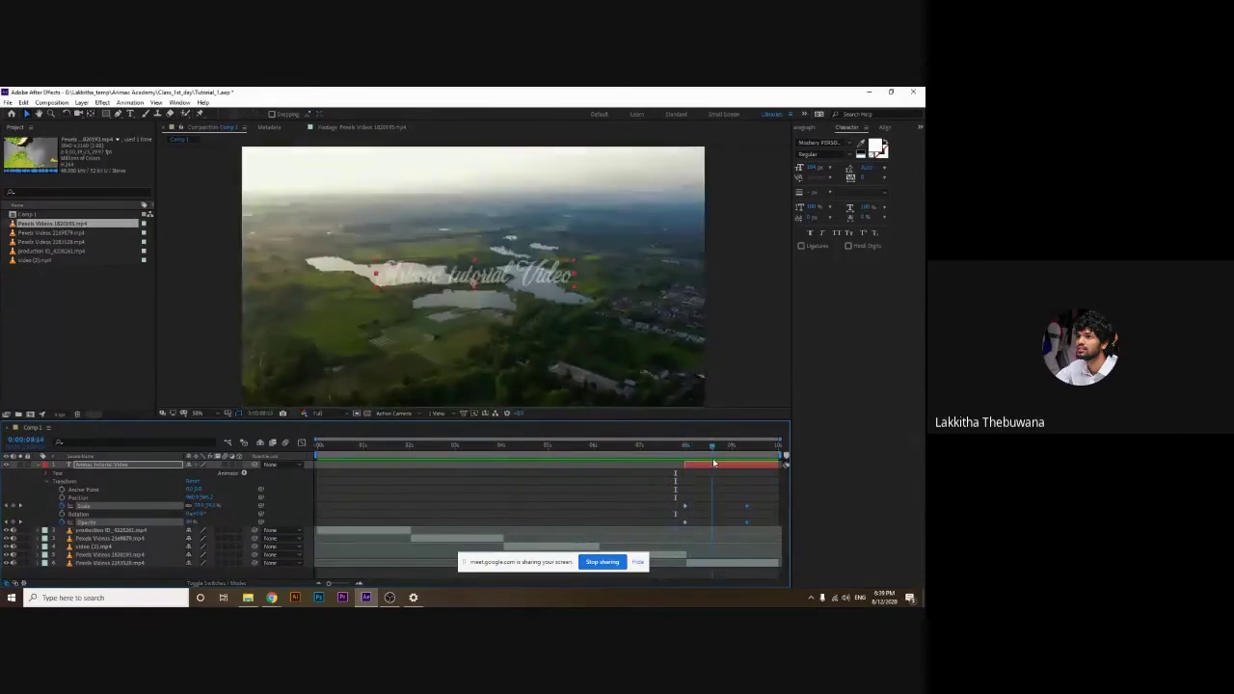
left_click_drag(713, 463, 745, 464)
Collapse the Arimac tutorial Video layer's properties
left_click(757, 386)
left_click(126, 465)
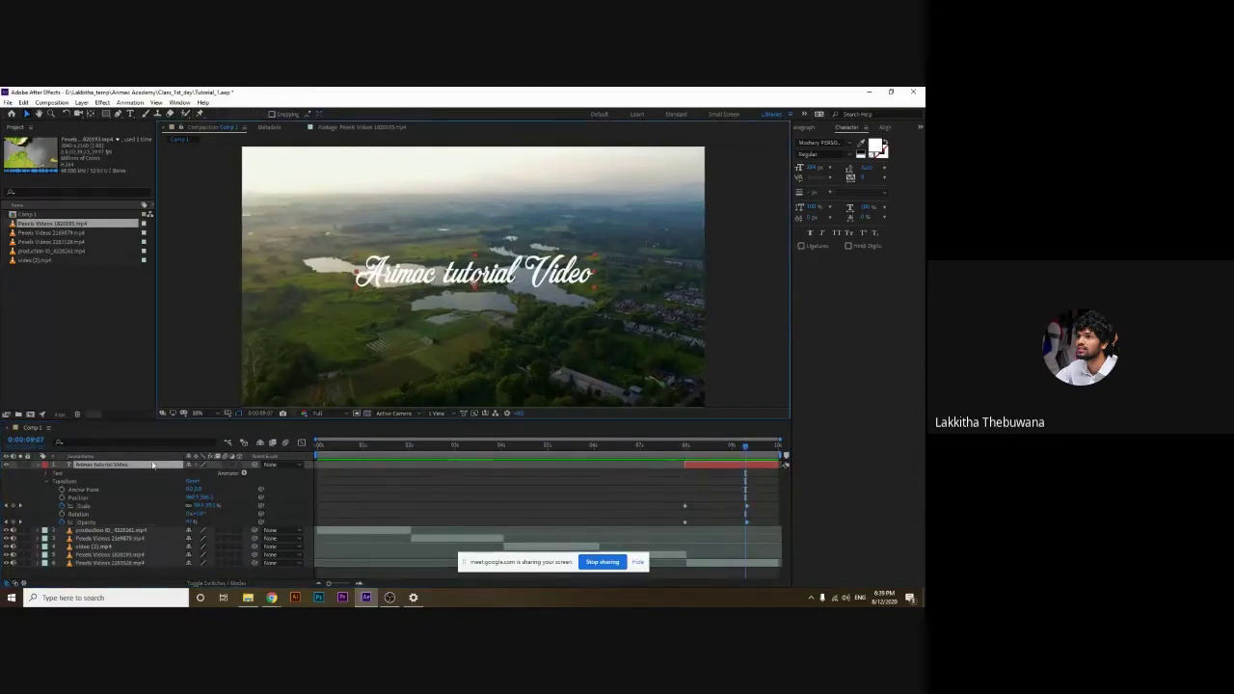
left_click(58, 464)
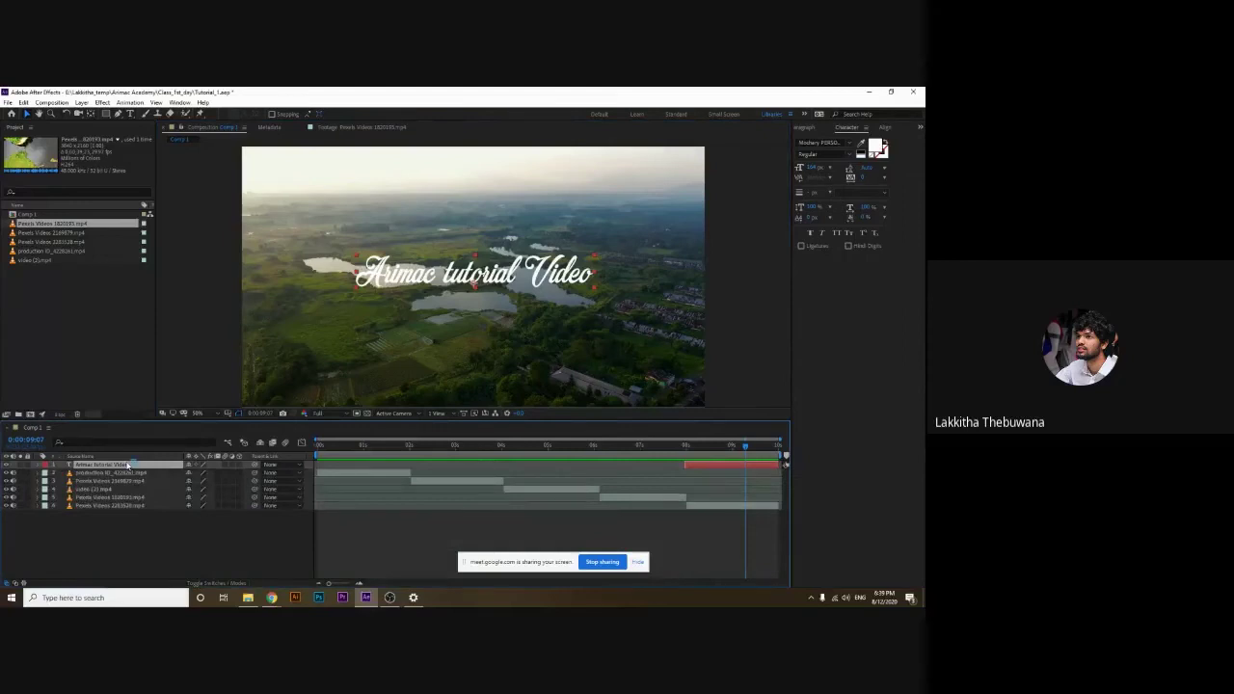
Duplicate the title layer with Ctrl+D and move the copy below the original title
key("Return")
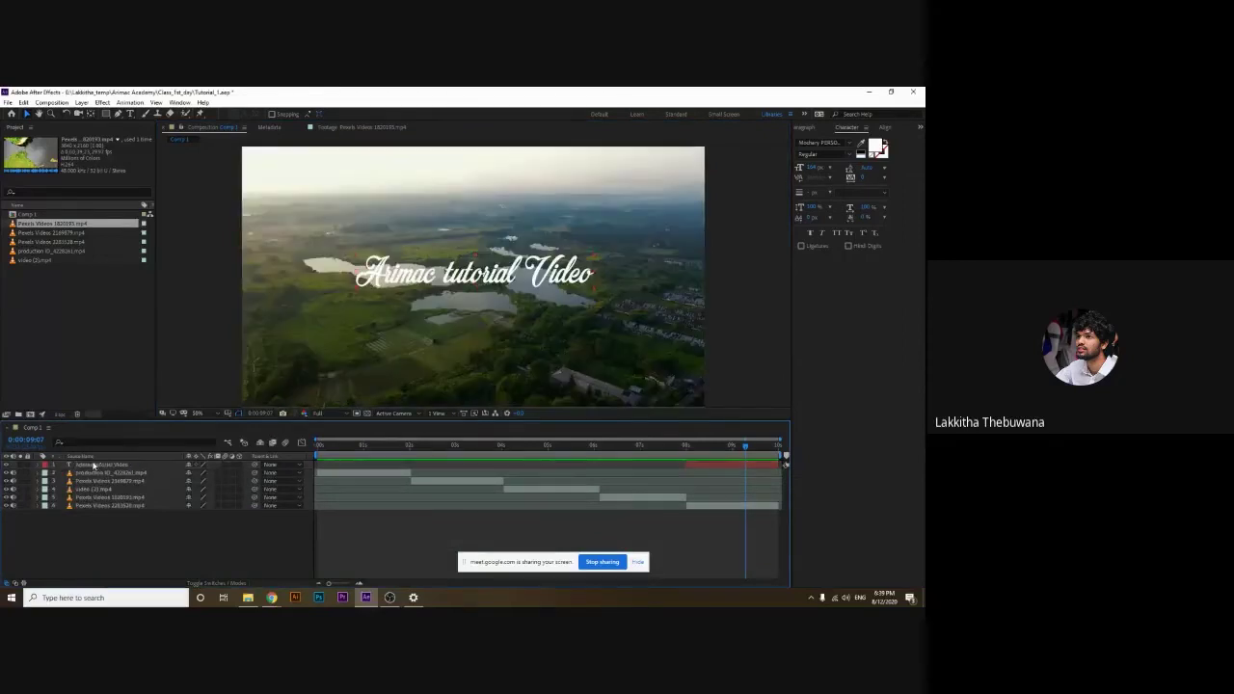
key("Return")
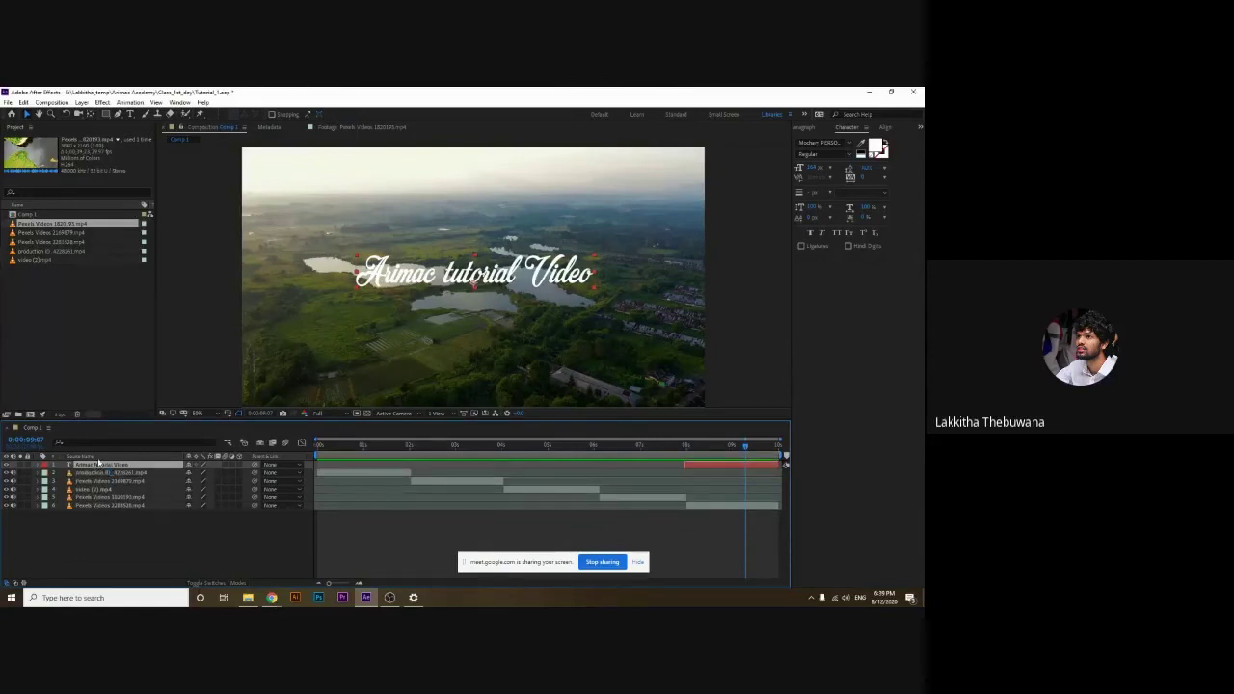
key("ctrl+d")
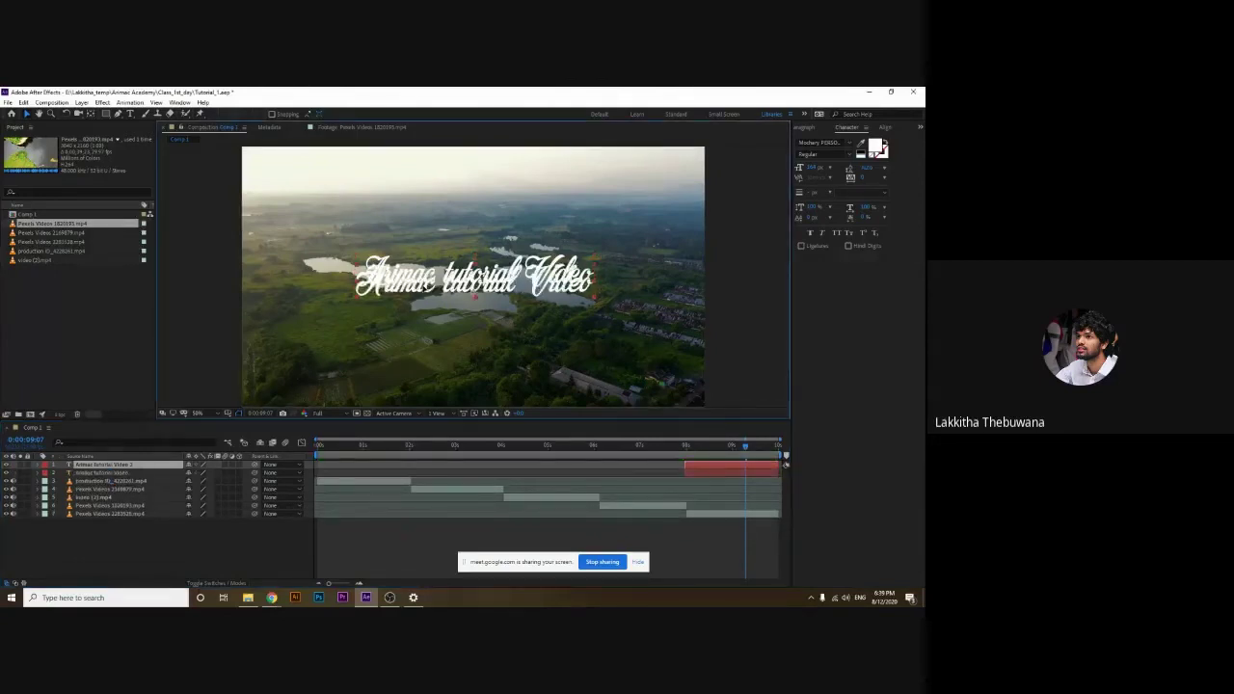
left_click_drag(415, 286, 414, 366)
scroll(415, 366, "down", 2)
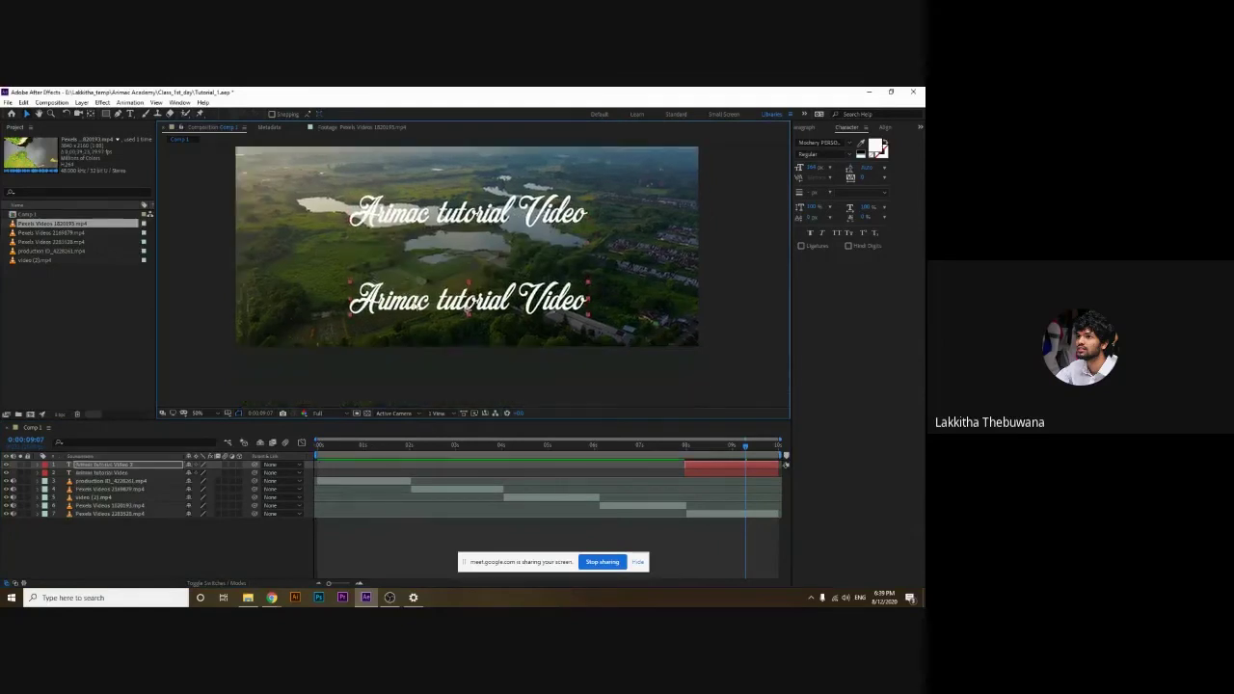
scroll(439, 328, "down", 2)
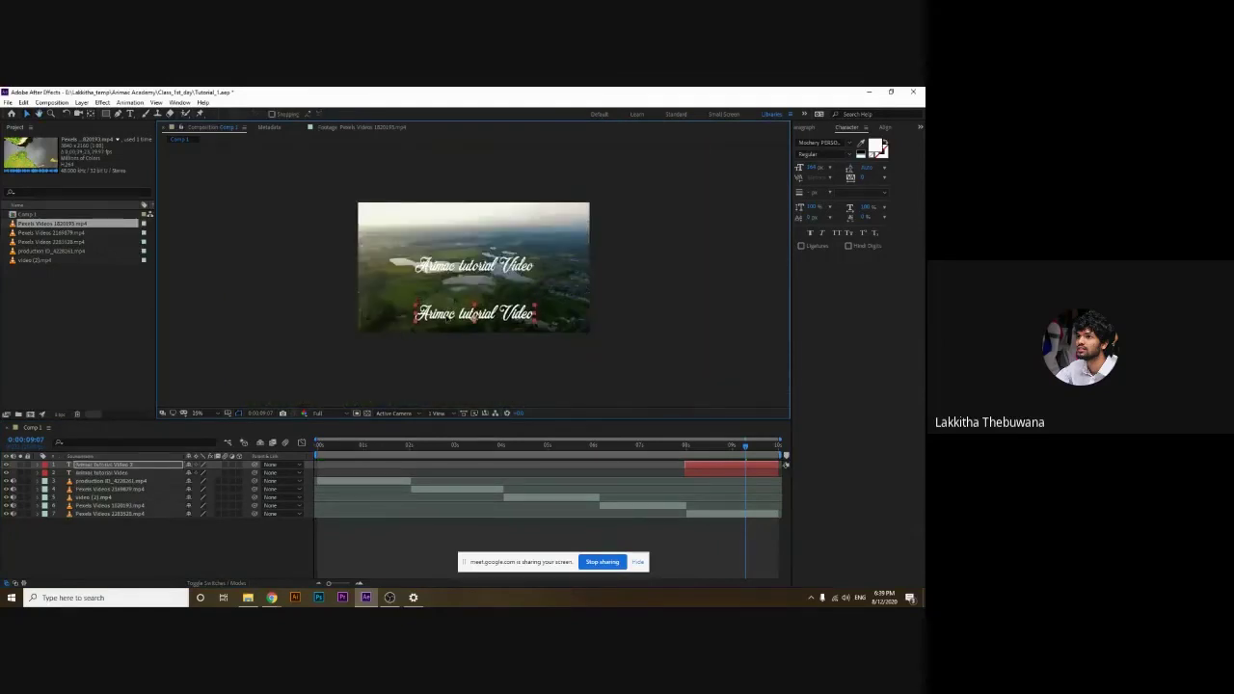
Retype the copy as 'Video By' plus the creator's name and set it to 30 px
double_click(473, 315)
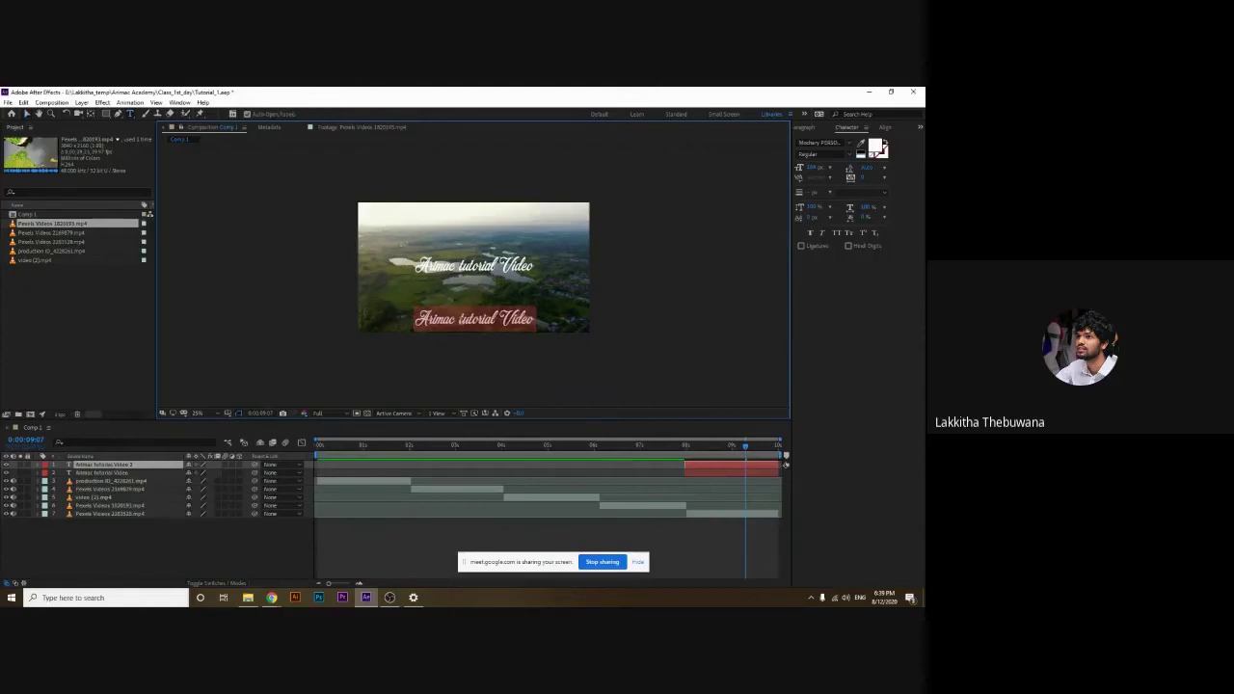
type("V")
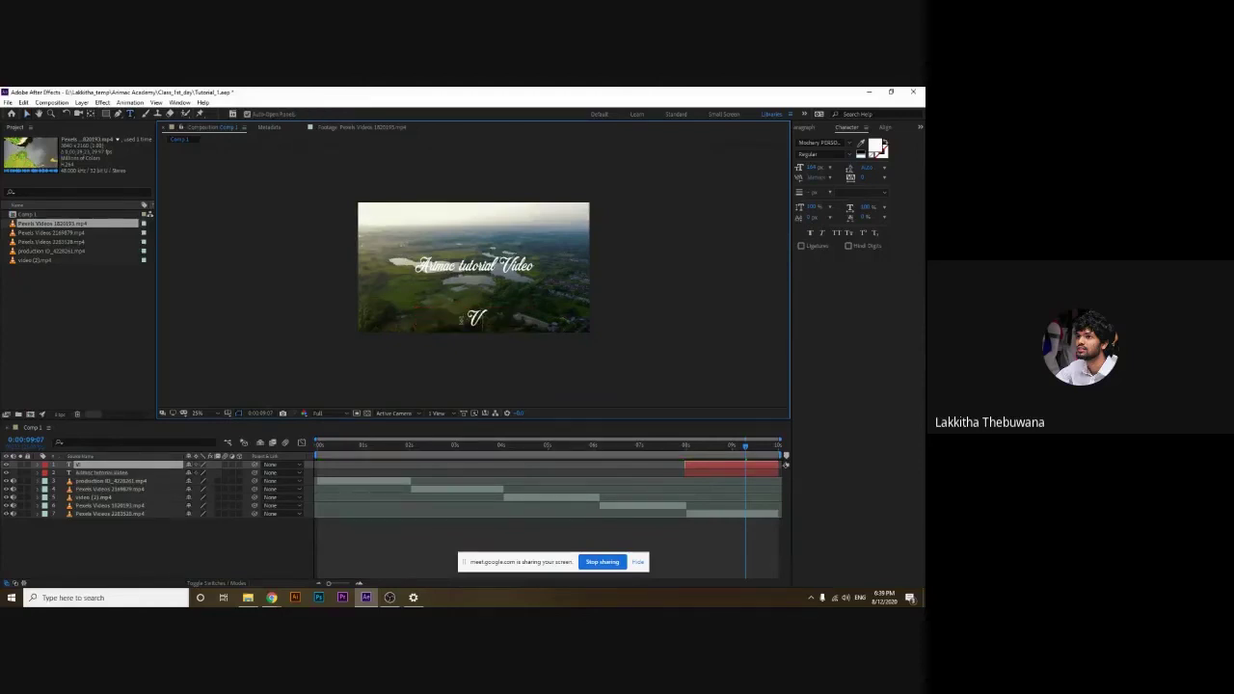
type("ideo By")
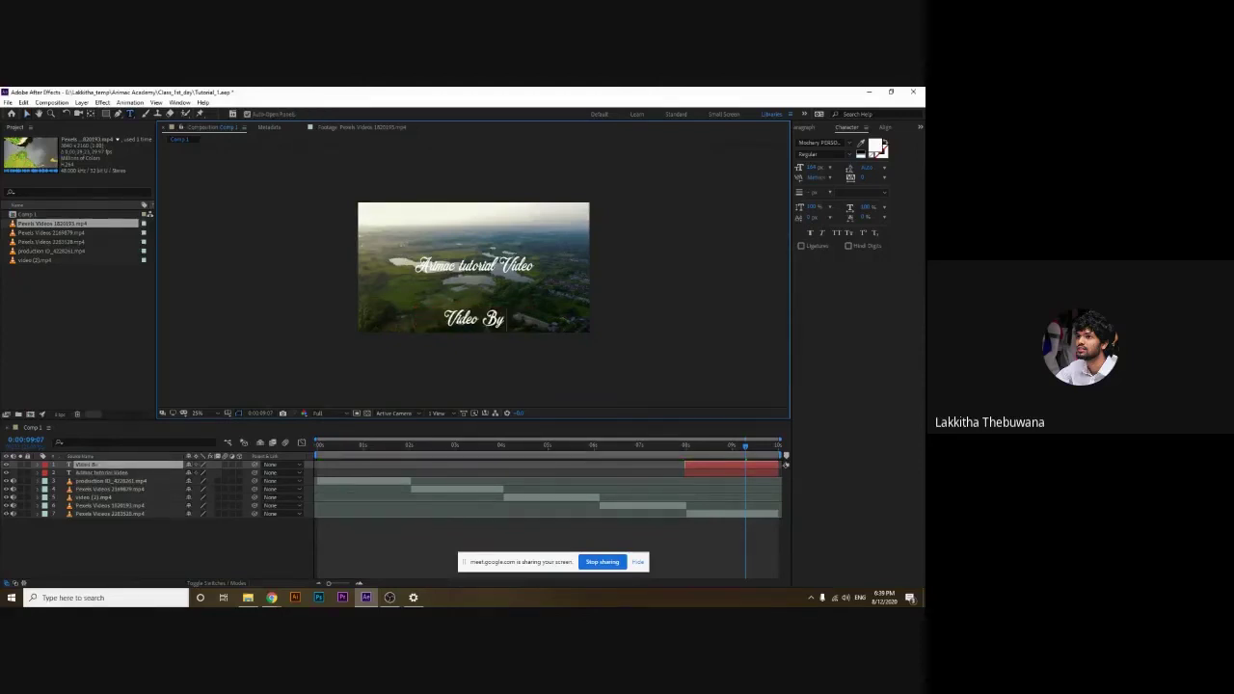
type(" Lakk")
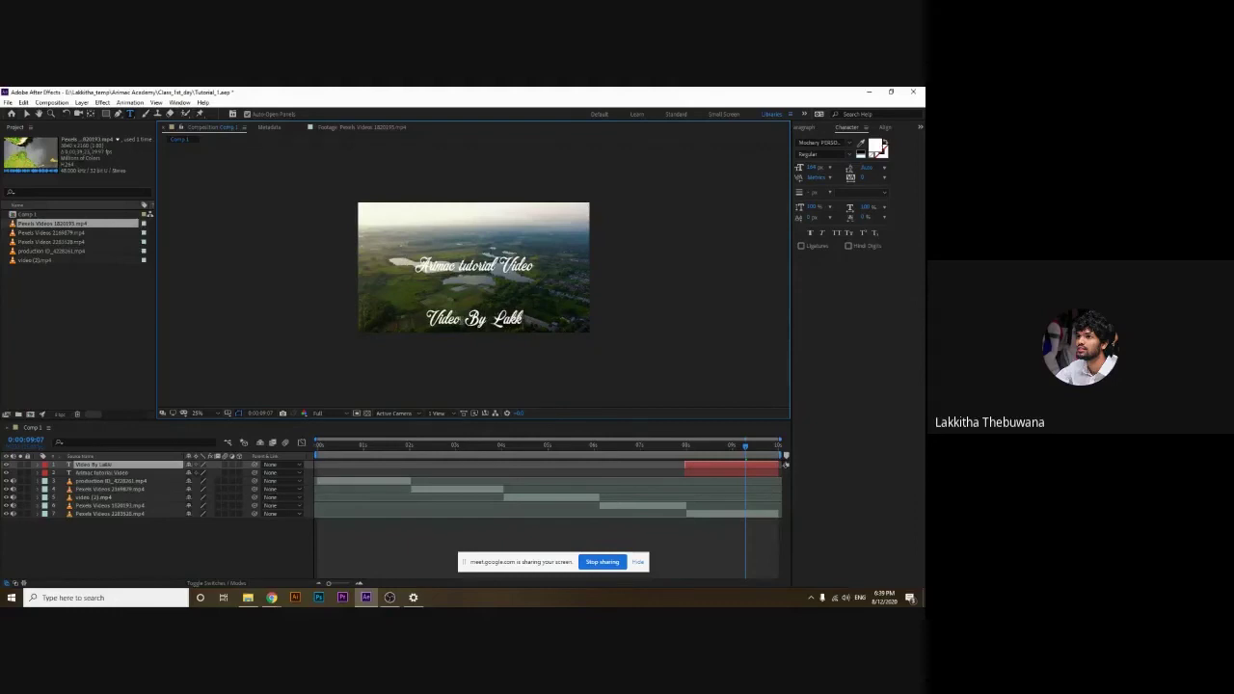
type("it")
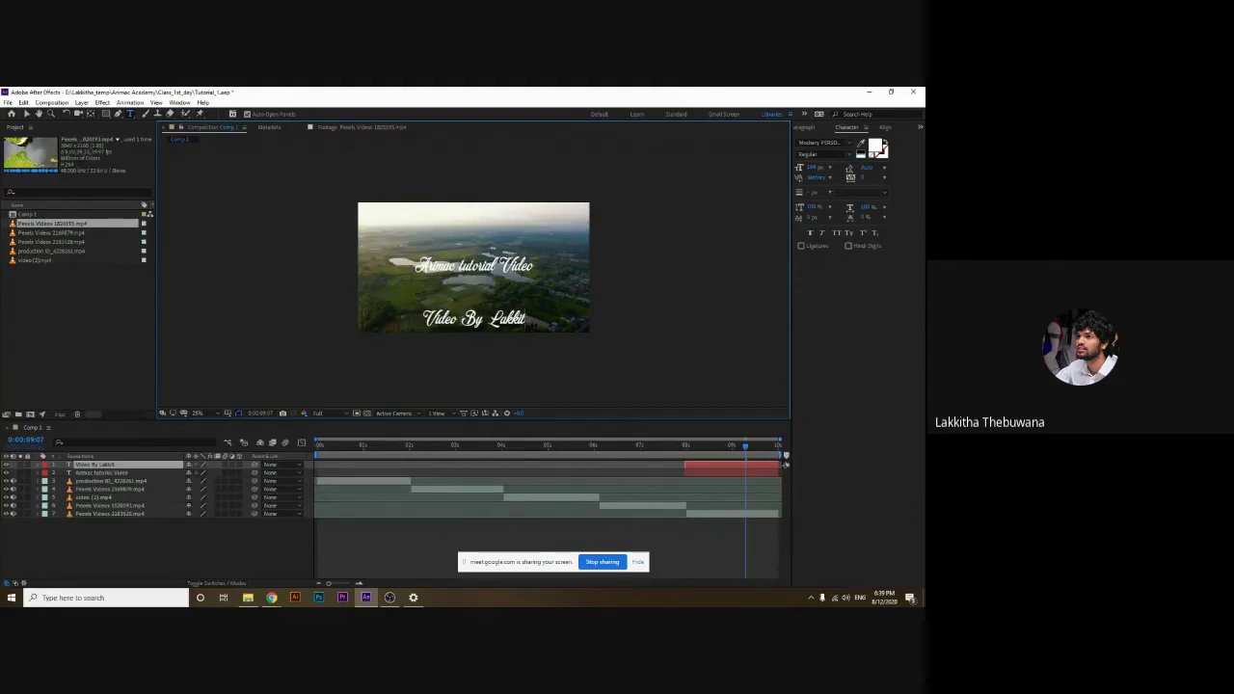
type("ha Th")
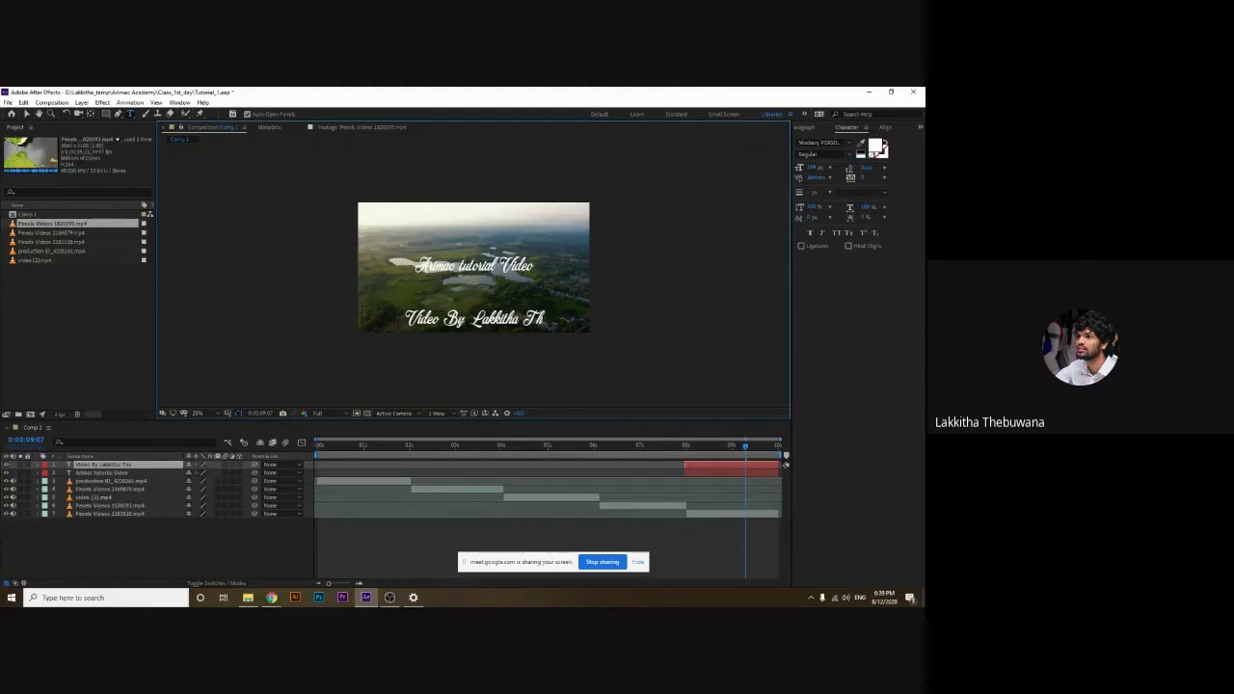
type("ebuwana")
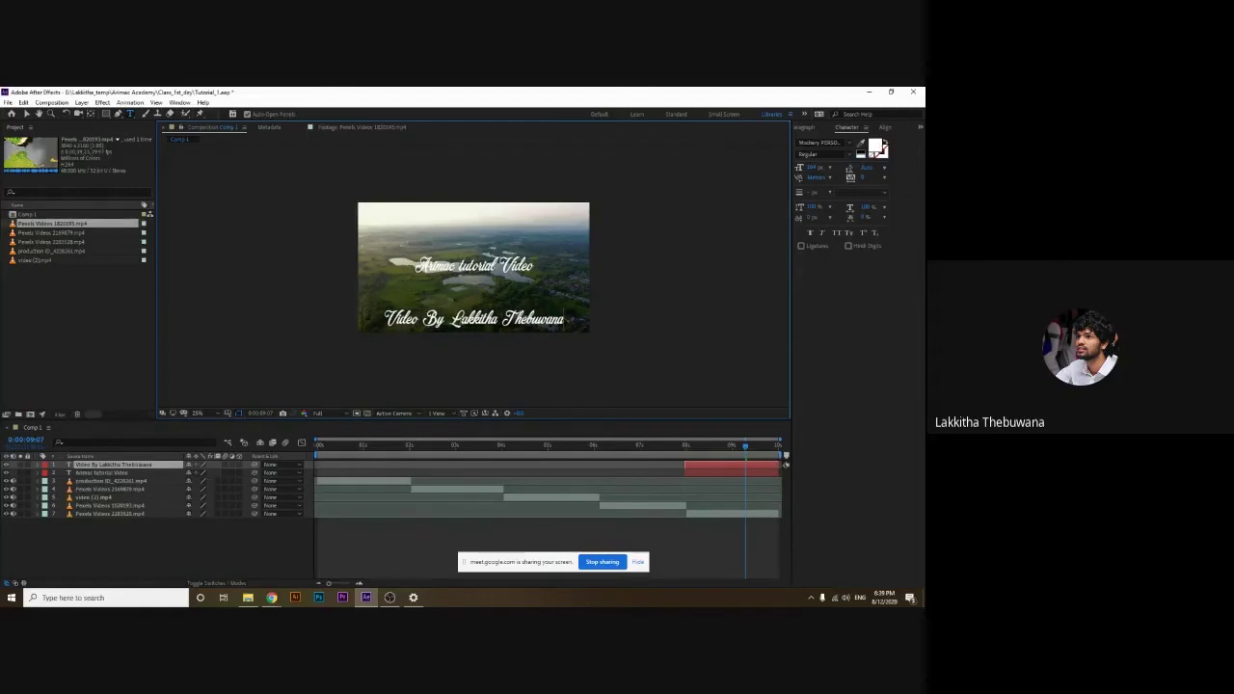
key("ctrl+a")
left_click(815, 167)
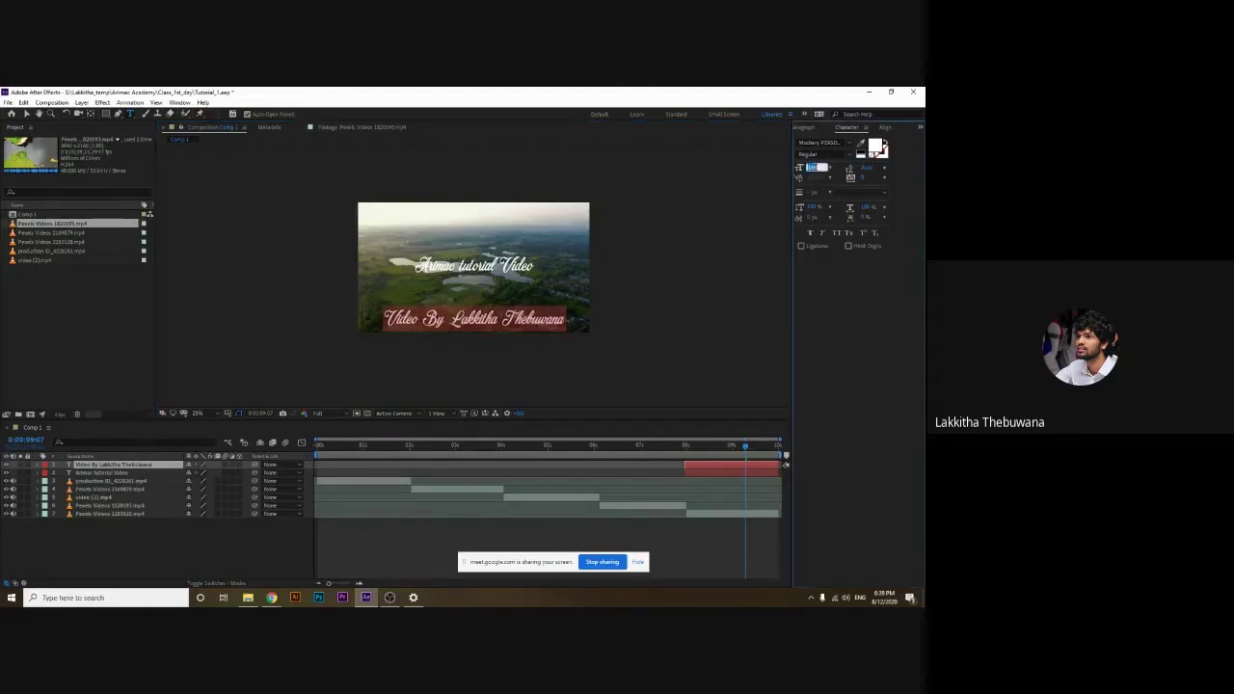
type("30")
key("Return")
key("period")
key("period")
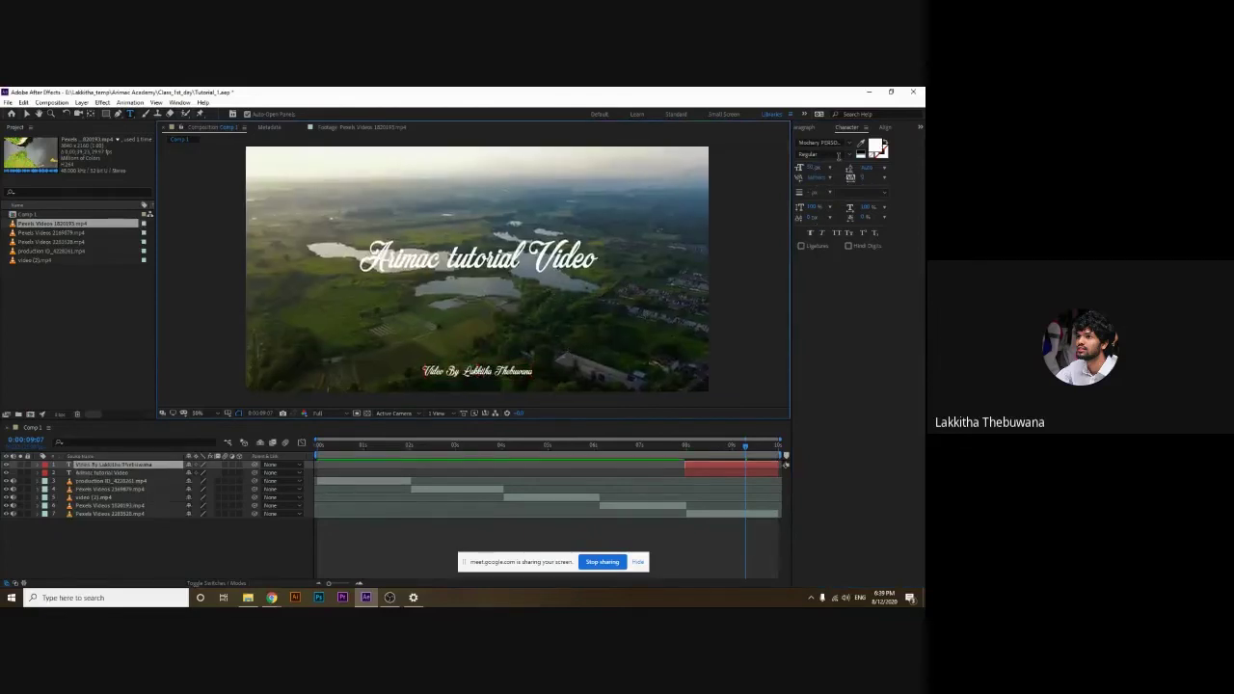
Change the credit line's font to Gotham Medium and drag its font size smaller
left_click(849, 144)
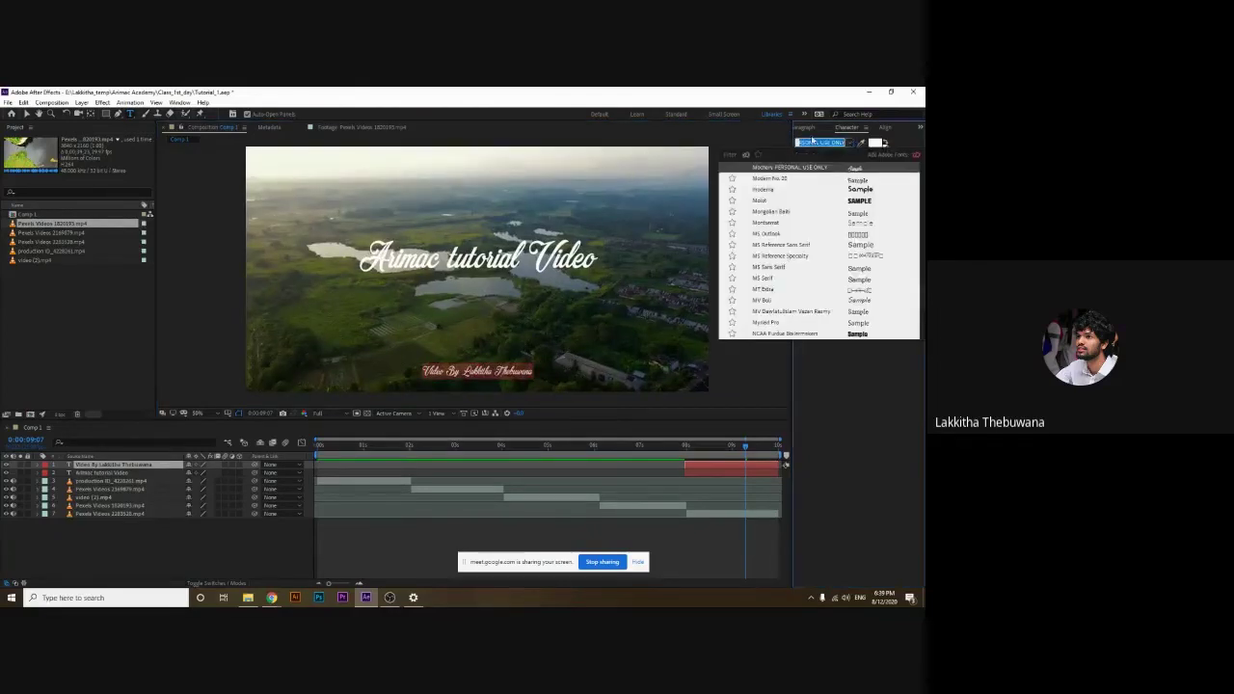
type("gotham")
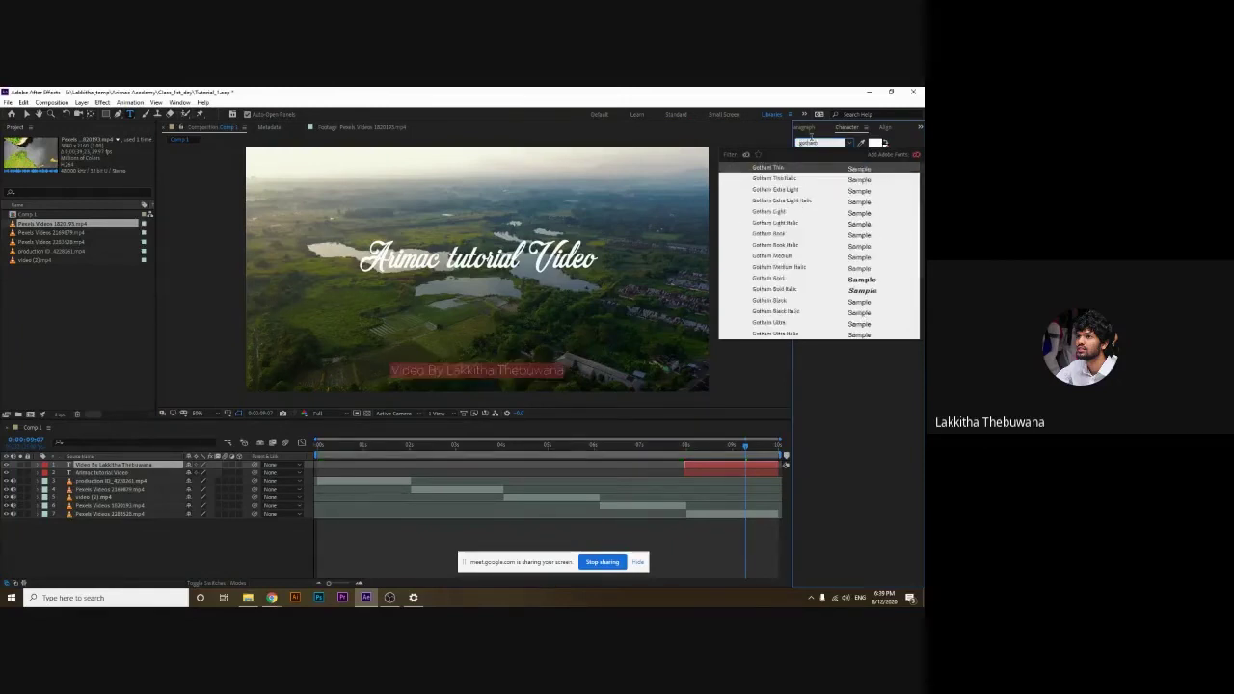
left_click(773, 261)
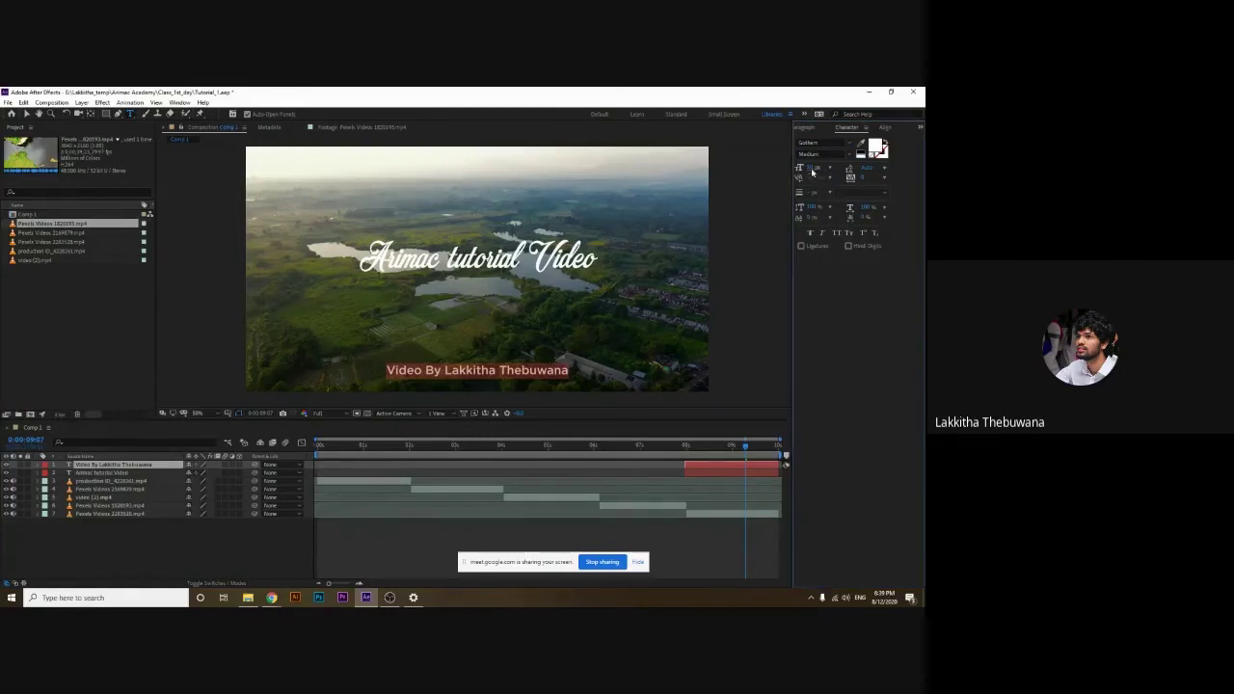
left_click_drag(811, 167, 795, 170)
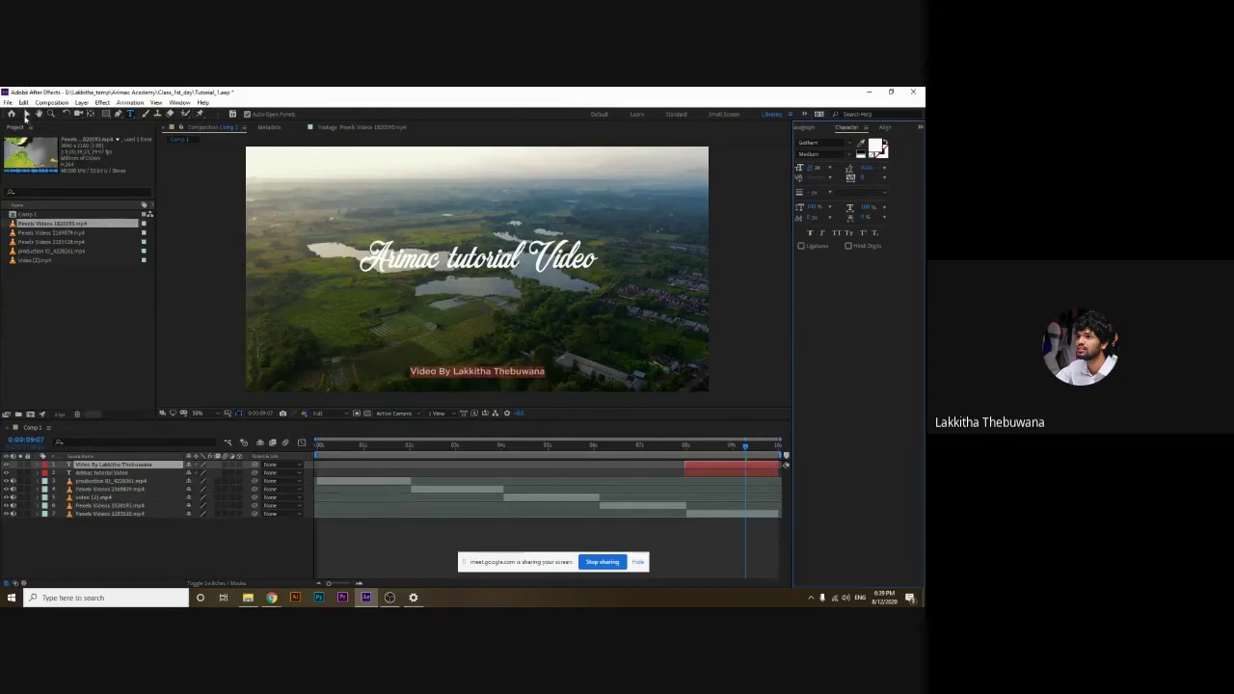
left_click(730, 325)
mouse_move(700, 454)
left_mouse_down()
mouse_move(692, 459)
mouse_move(705, 453)
left_mouse_up()
left_click(135, 465)
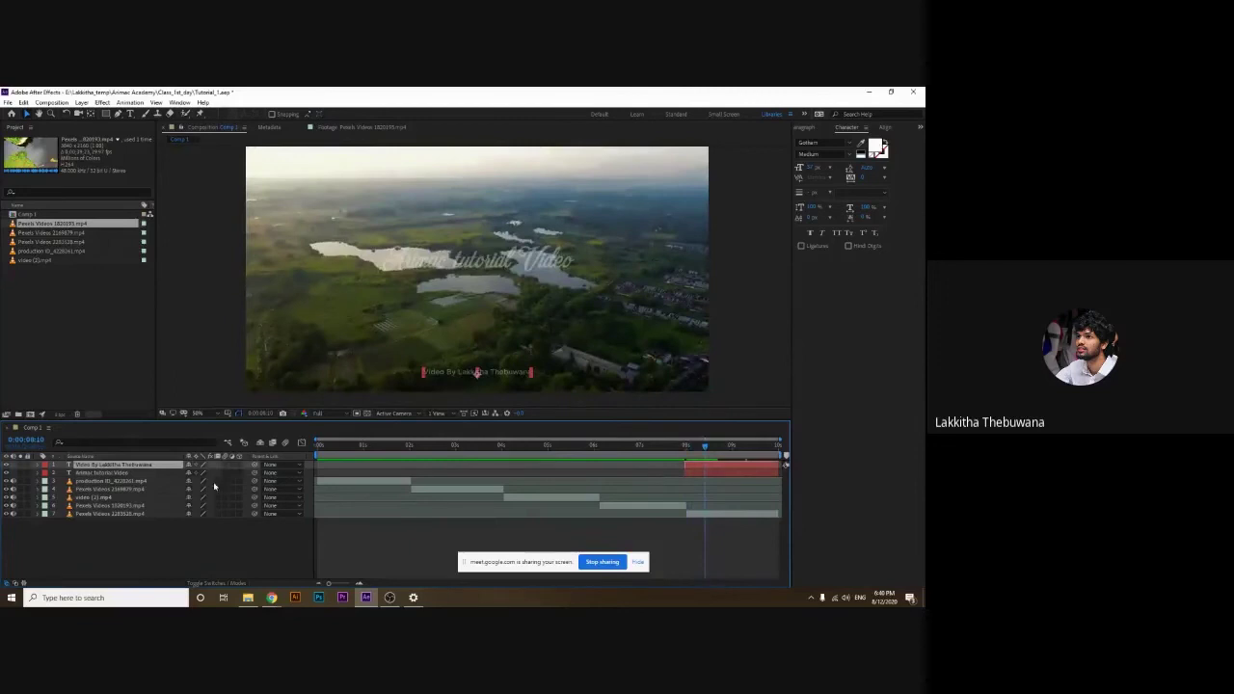
Expand the credit layer's Transform and start a Position keyframe where the text appears
left_click(38, 466)
left_click_drag(704, 448, 687, 446)
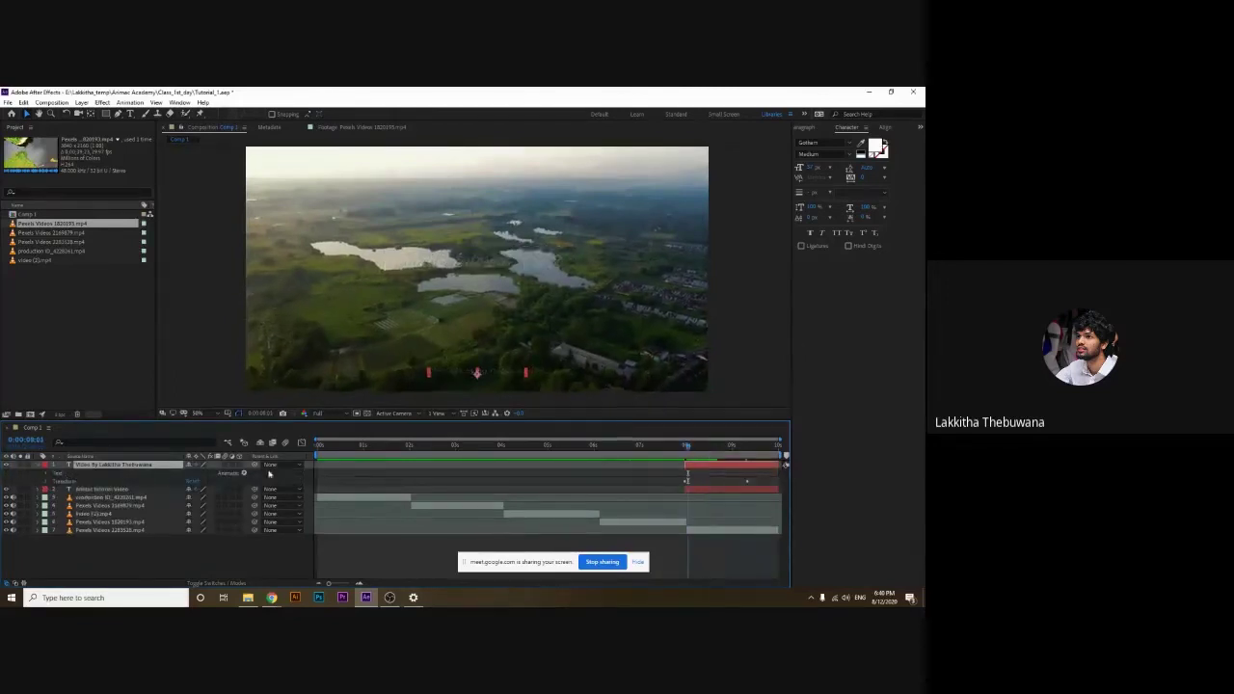
left_click(47, 481)
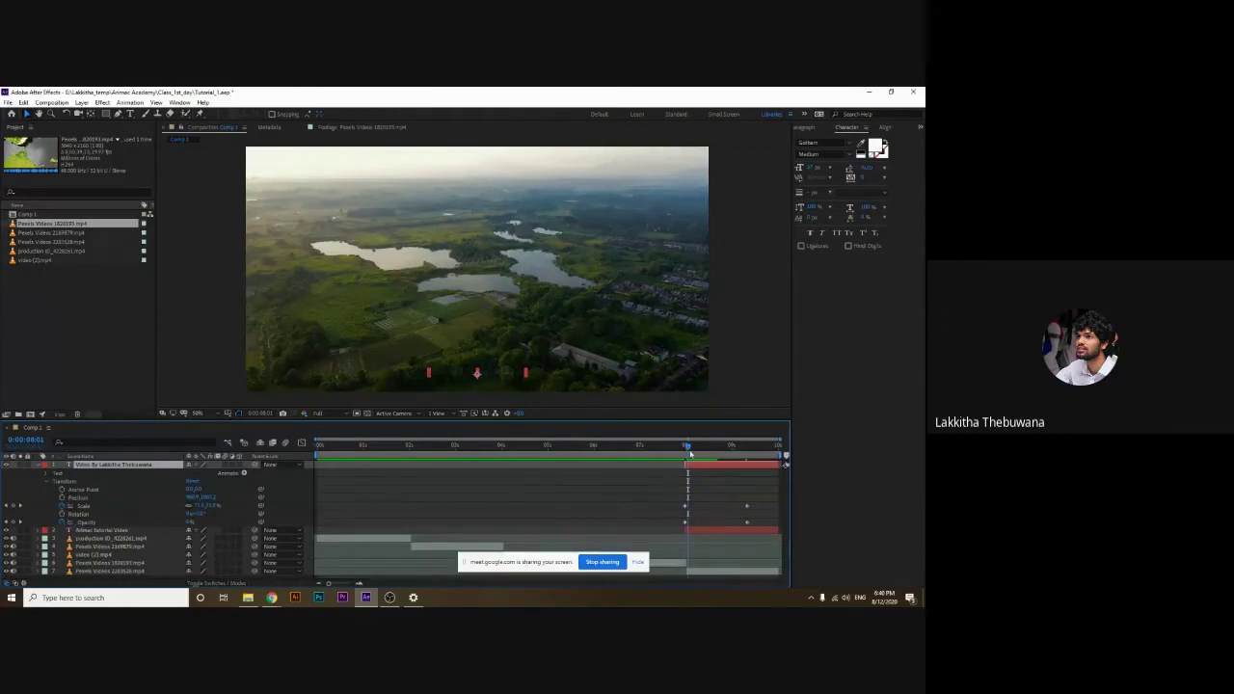
left_click_drag(689, 453, 742, 455)
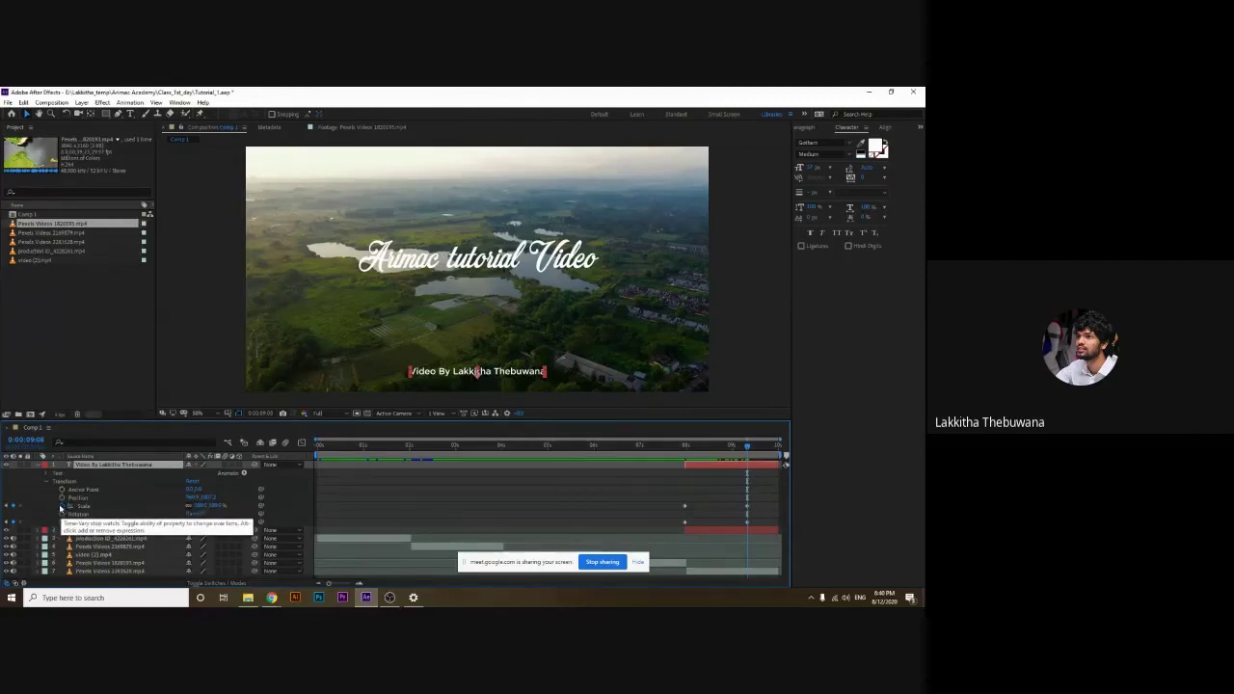
left_click(64, 504)
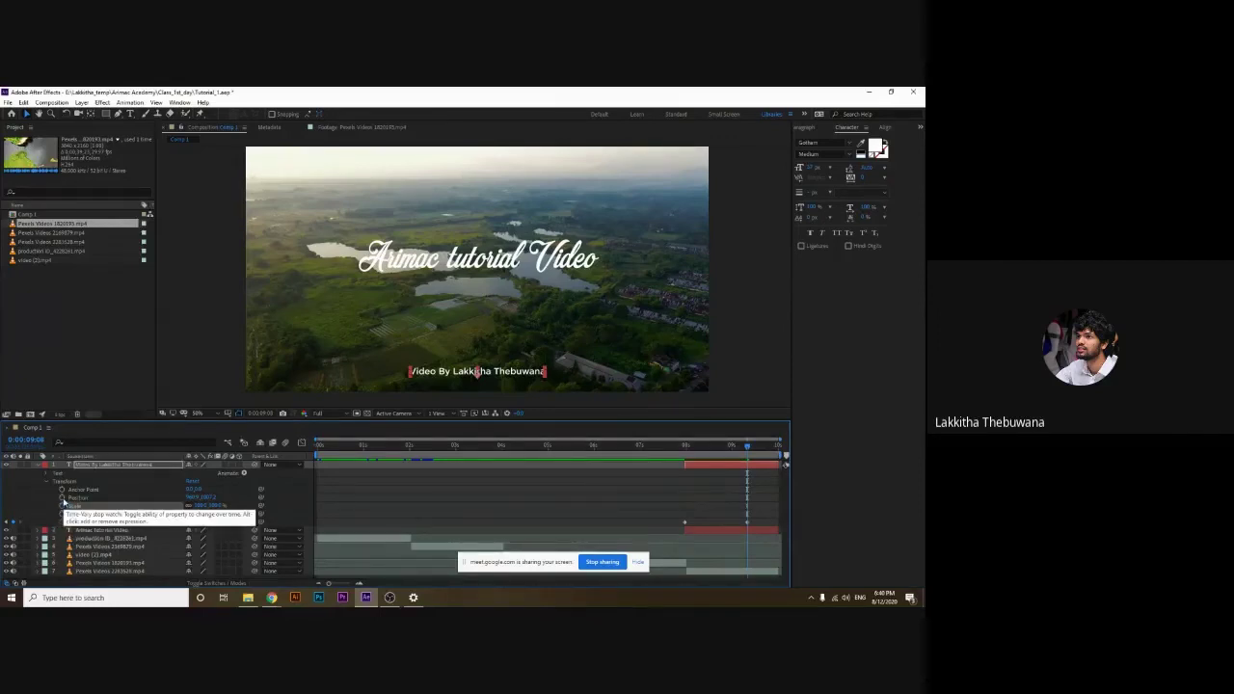
left_click(61, 498)
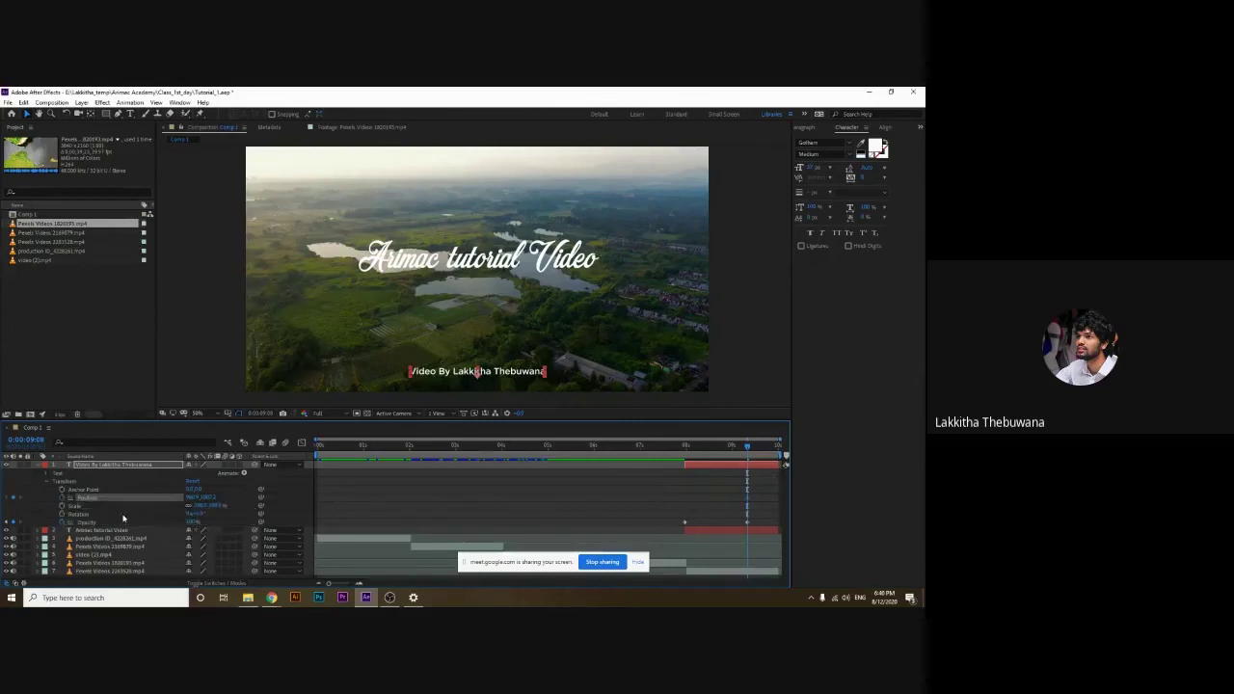
left_click_drag(747, 450, 681, 453)
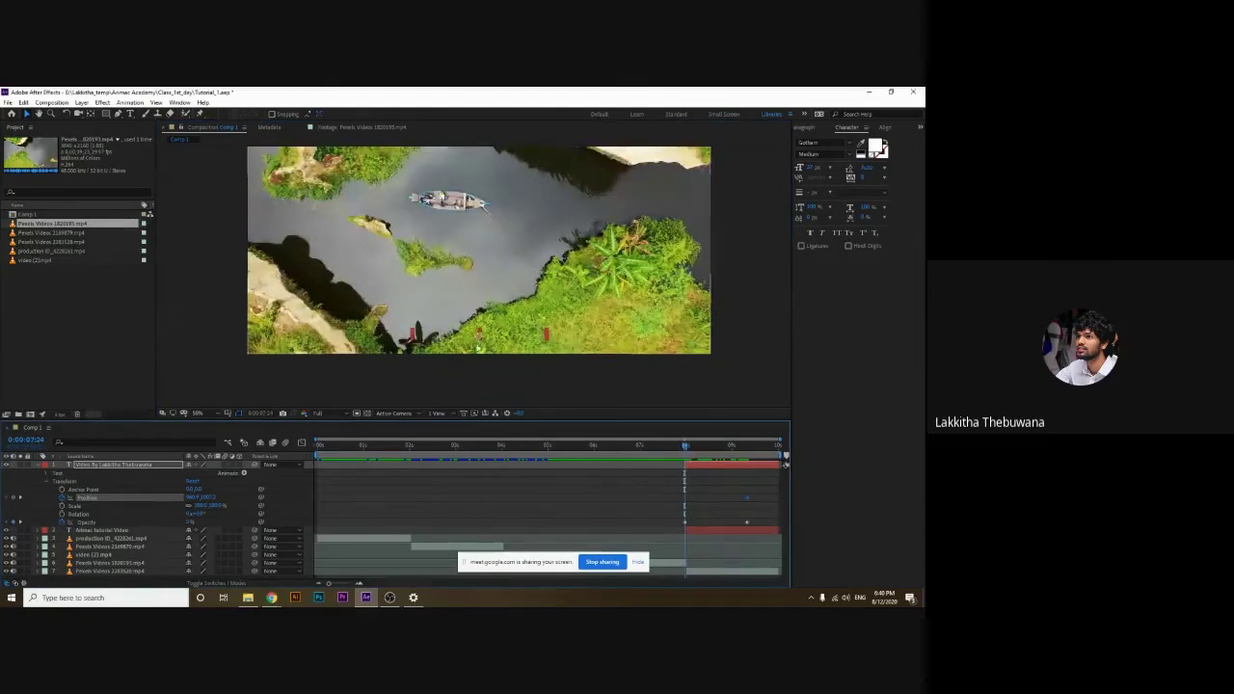
Scroll through the timeline layers and play a preview of the composition
left_click(496, 341)
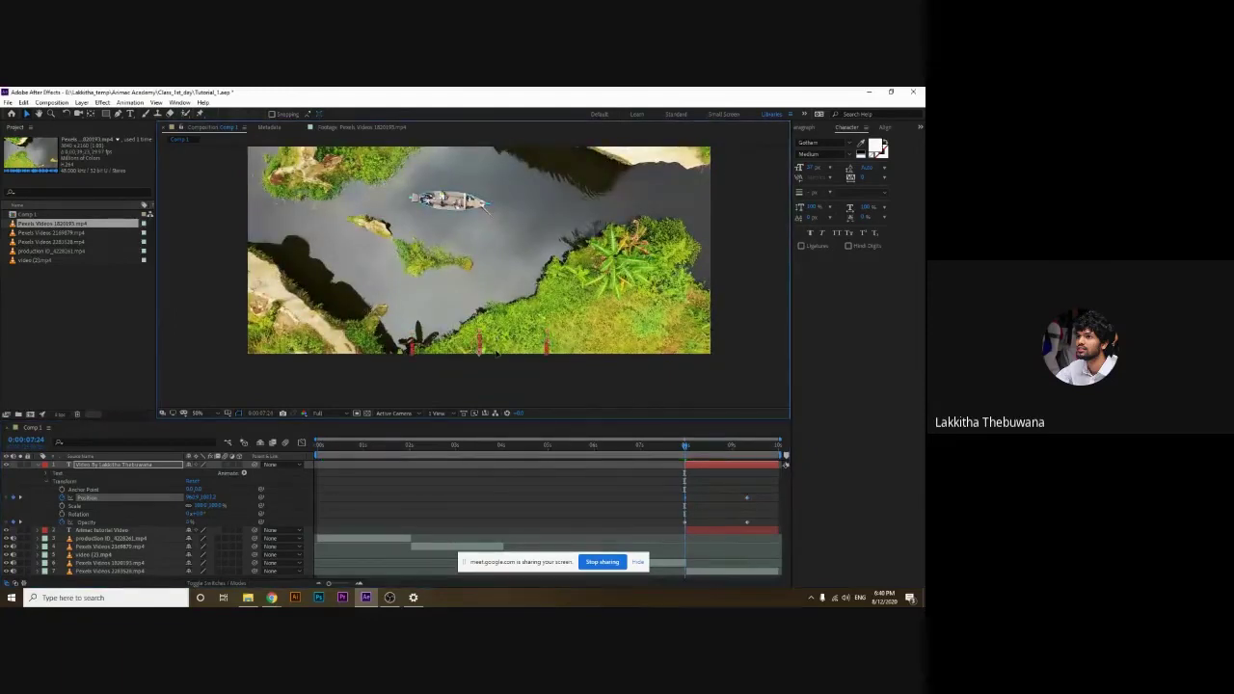
scroll(479, 355, "up", 2)
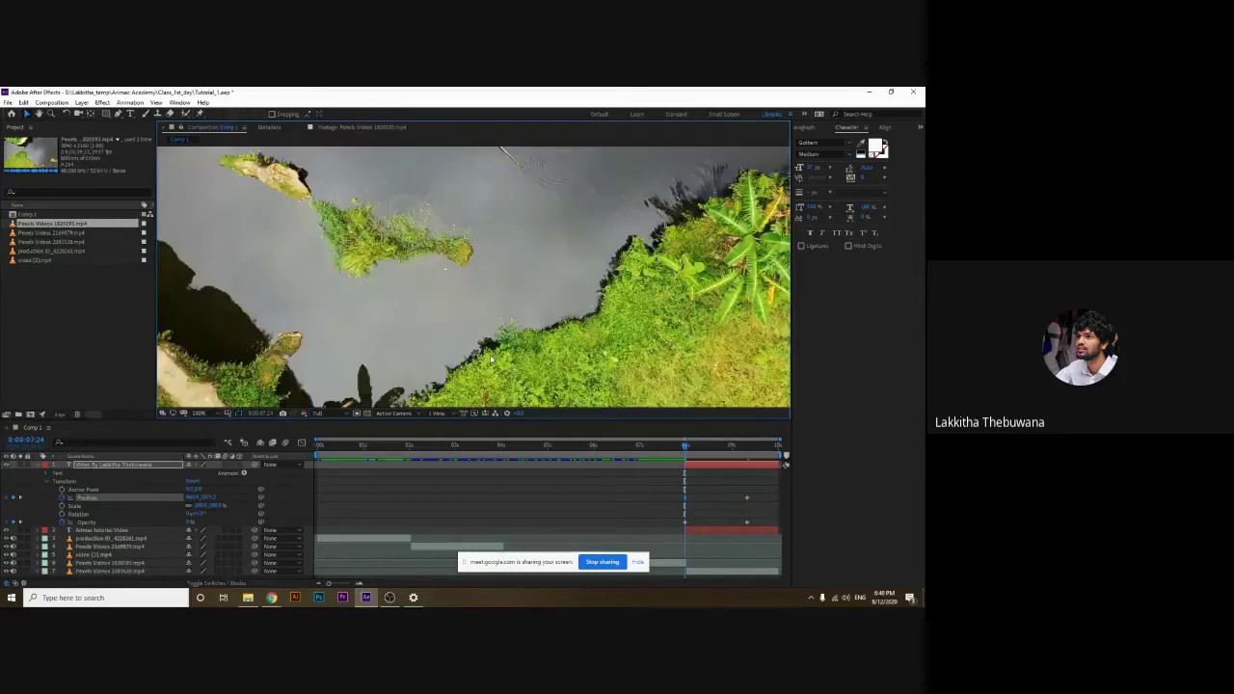
scroll(479, 337, "up", 1)
scroll(480, 318, "up", 1)
scroll(481, 302, "up", 1)
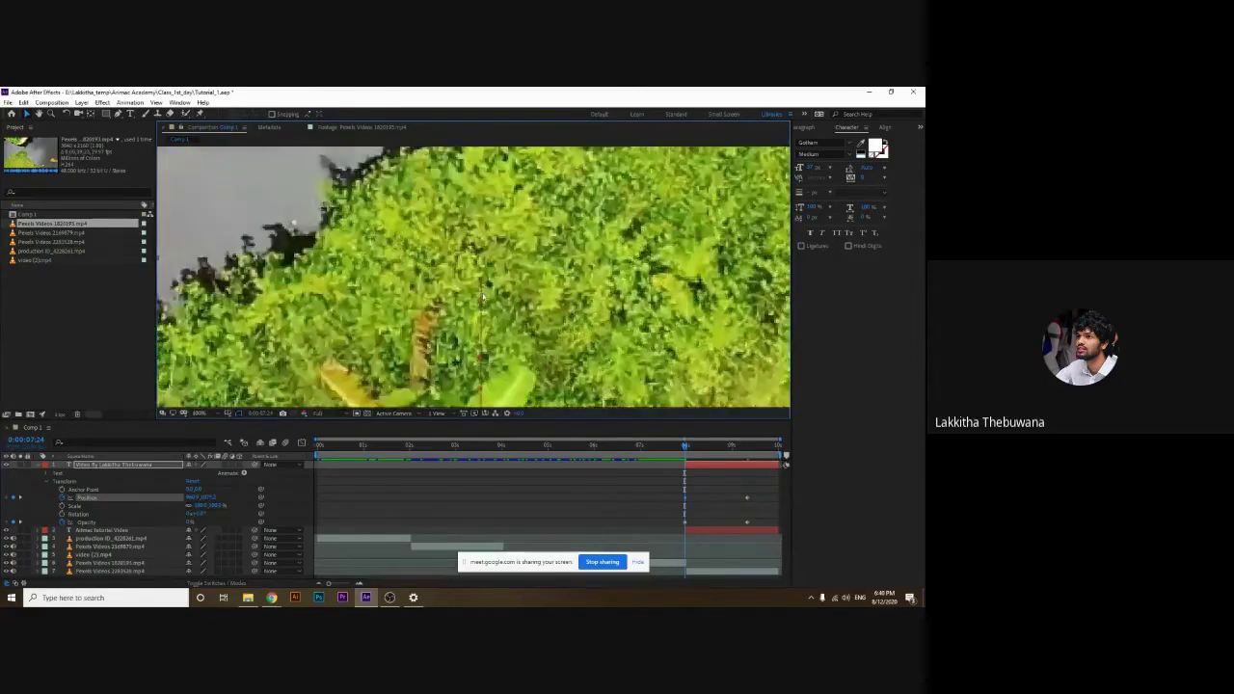
scroll(485, 319, "down", 1)
scroll(496, 308, "down", 1)
scroll(509, 297, "down", 1)
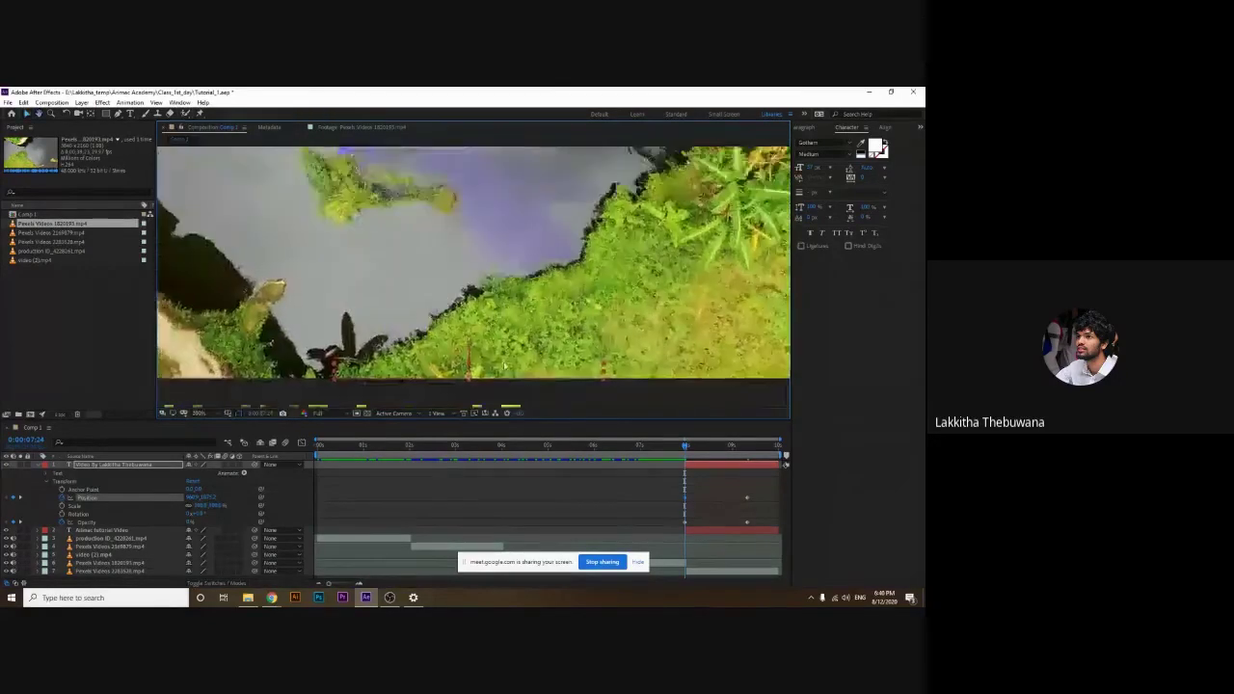
scroll(524, 285, "down", 1)
scroll(524, 285, "down", 1)
key("space")
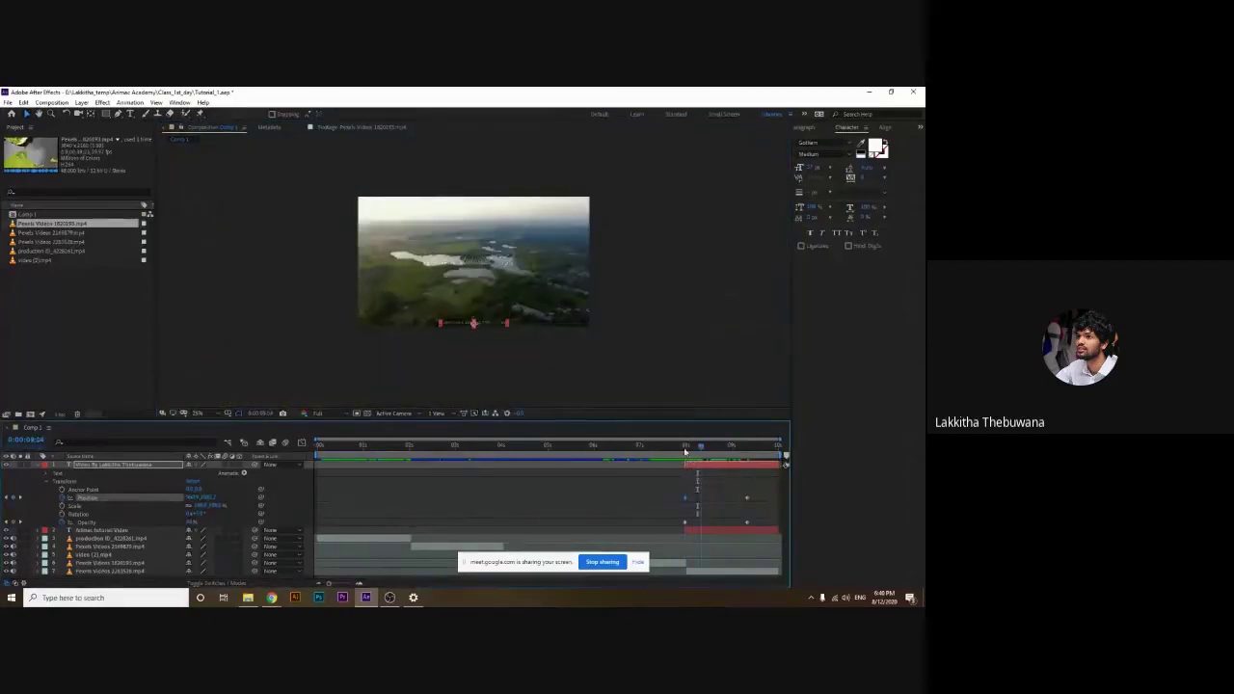
Replay the montage from the start and stop at the ending title
key("space")
key("space")
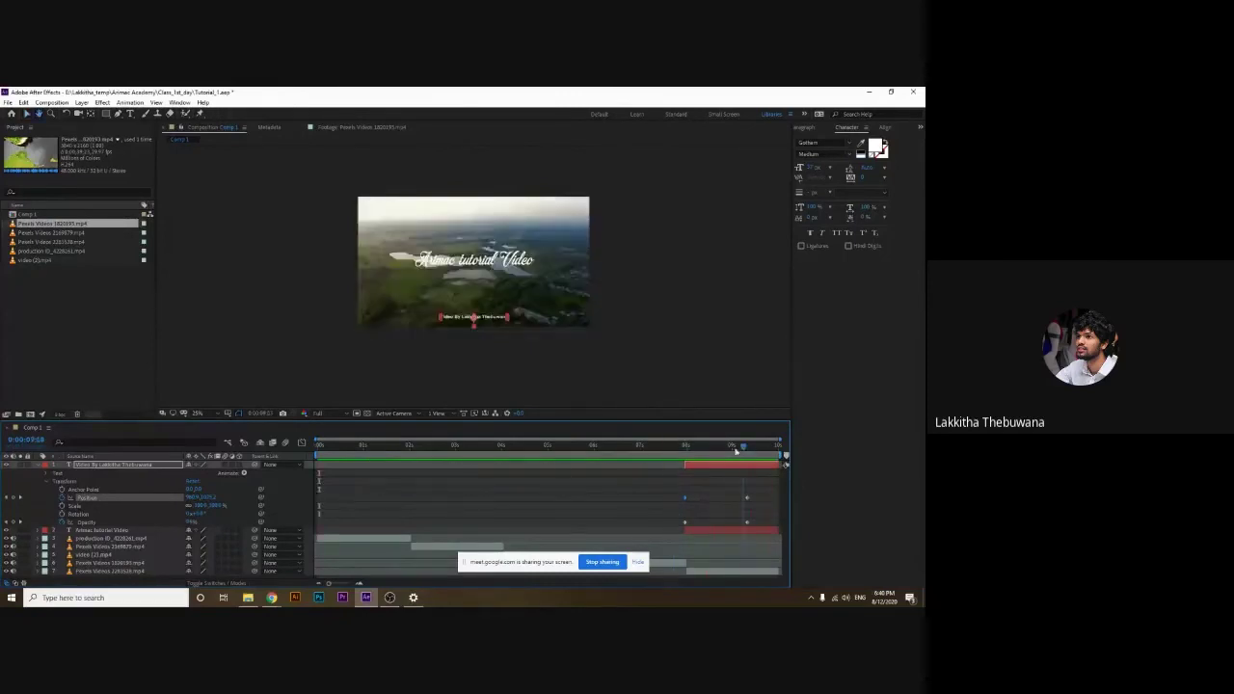
key("Home")
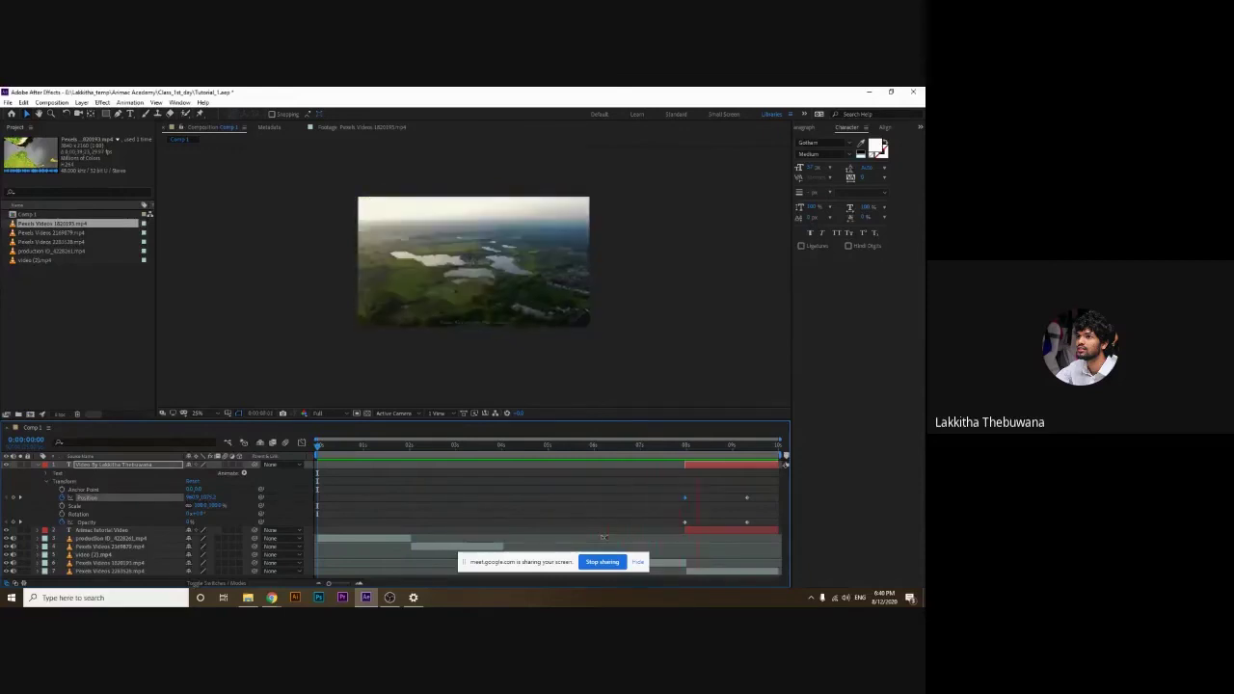
key("space")
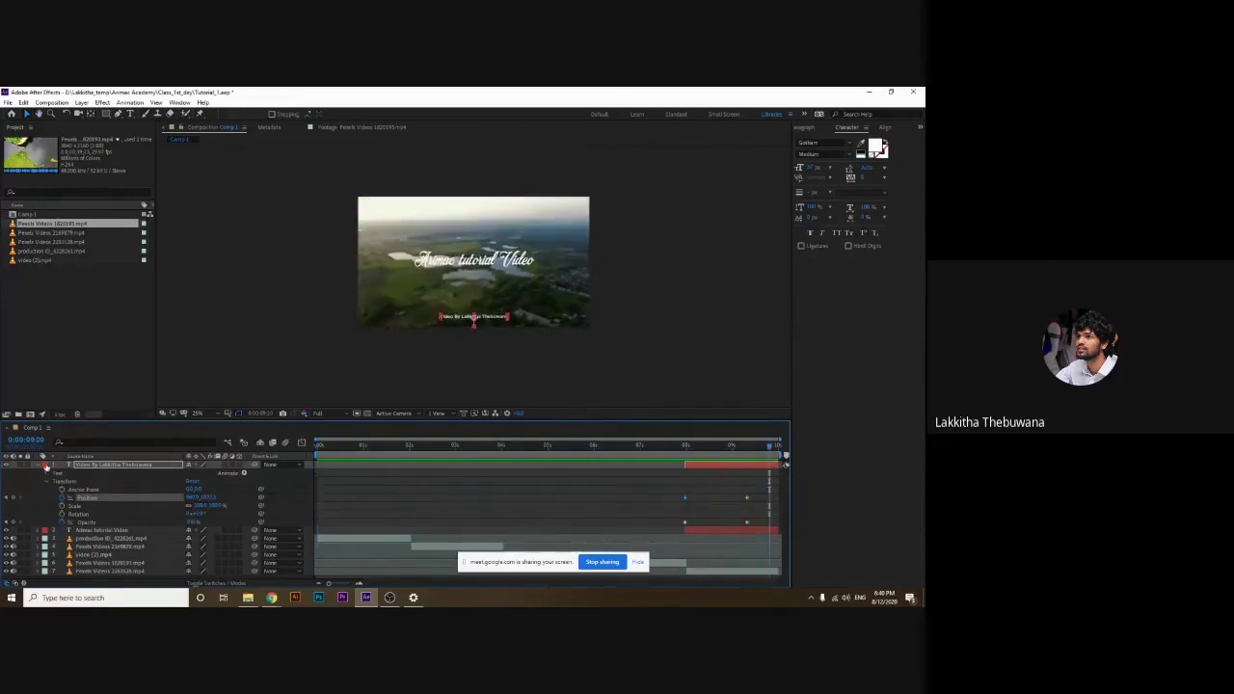
Collapse the credit layer's properties and open the 1st day videos source folder
left_click(62, 465)
left_click(261, 351)
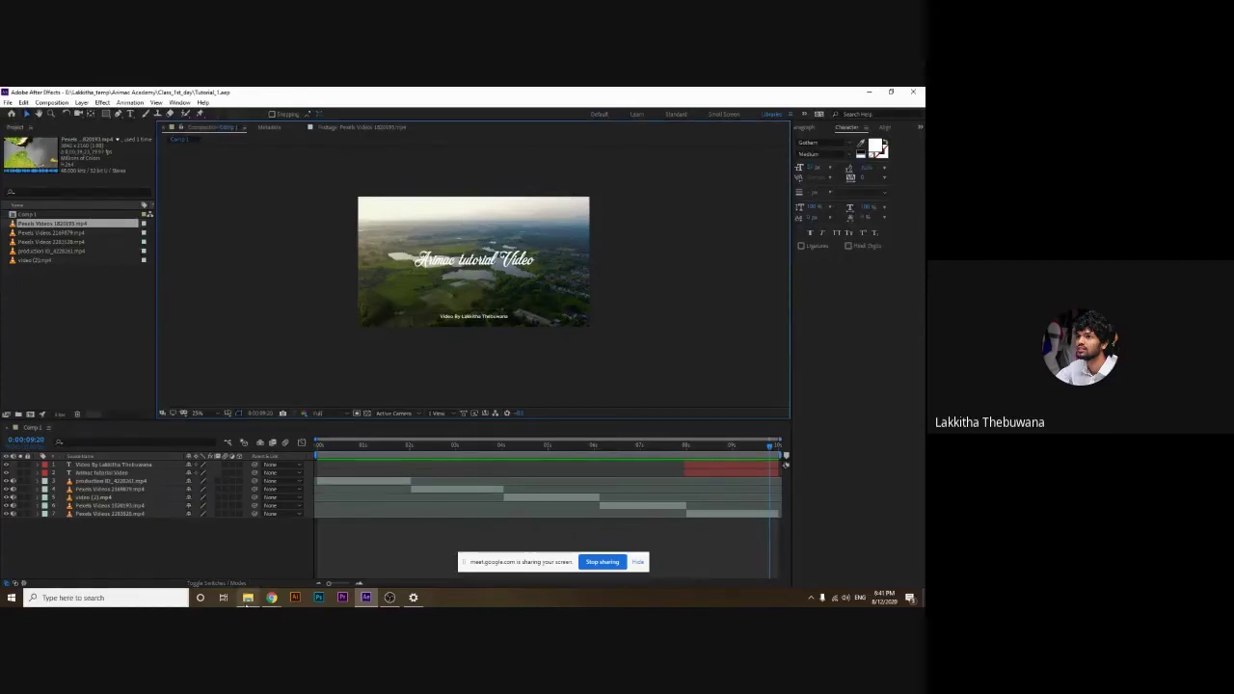
left_click(247, 597)
Drag 'Superstar - Soyb (Copyright-safe)_Preview.mp4' from File Explorer into the After Effects Project panel
left_click(530, 464)
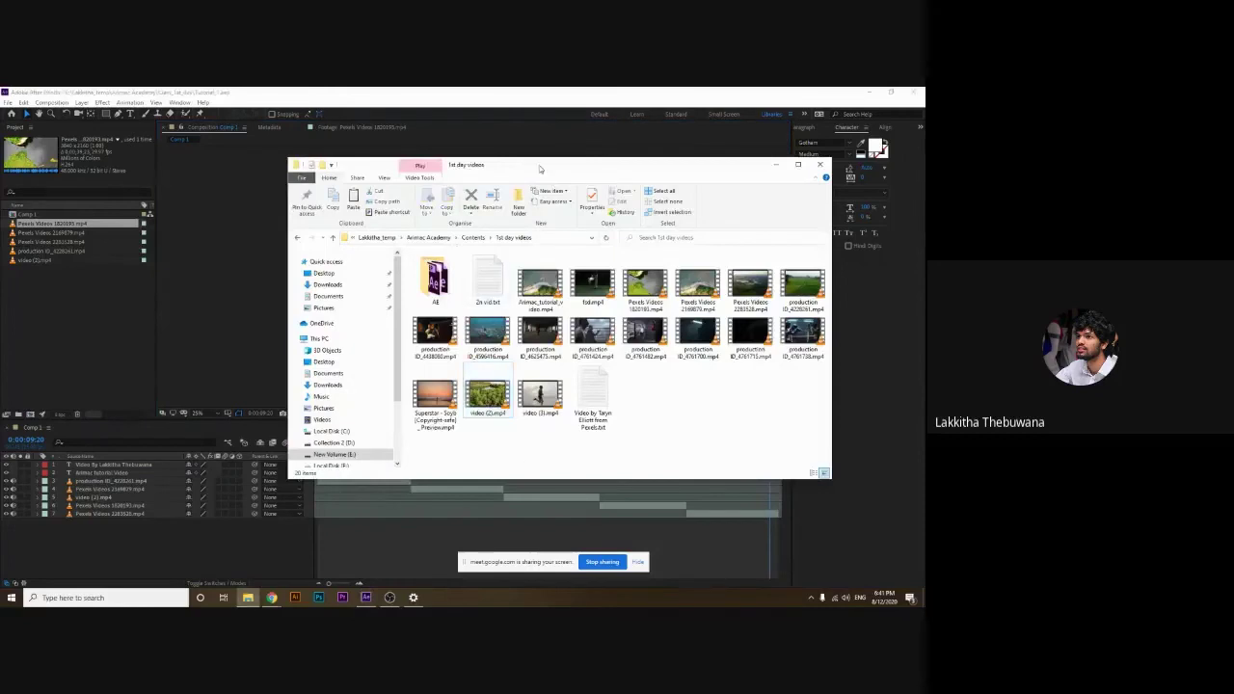
left_click_drag(537, 164, 514, 135)
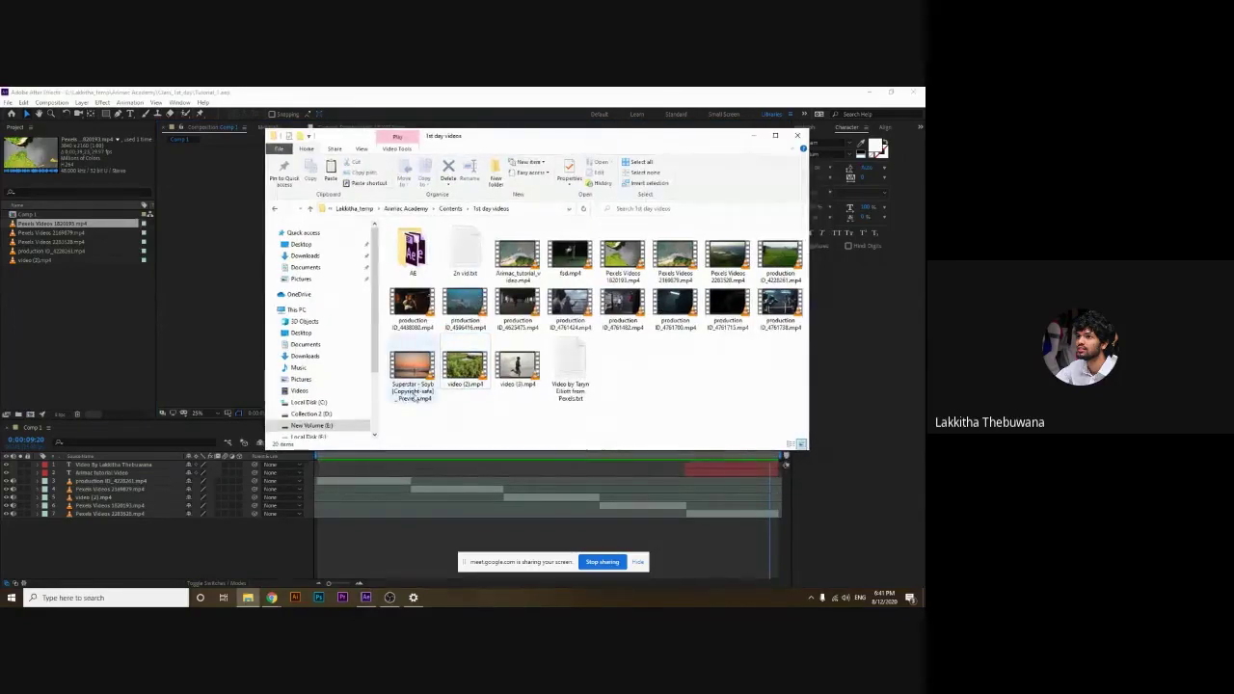
left_click(412, 383)
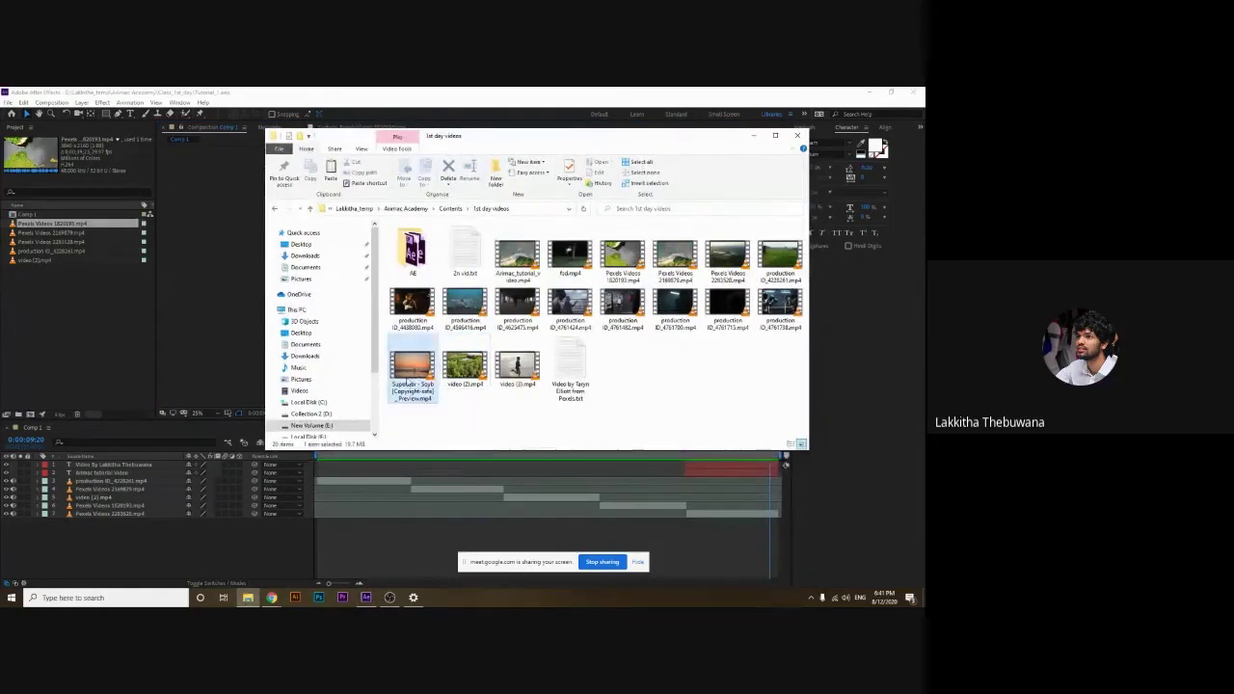
left_click_drag(413, 372, 83, 307)
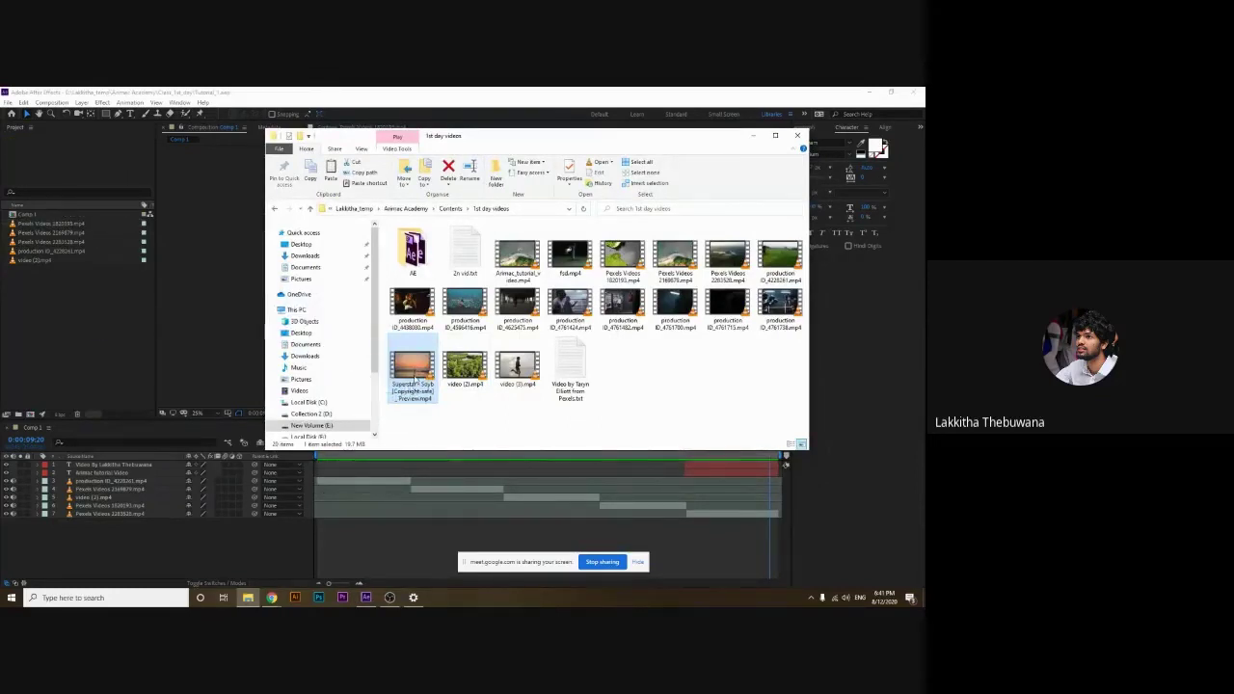
mouse_move(405, 381)
left_mouse_down()
mouse_move(78, 347)
mouse_move(83, 333)
left_mouse_up()
left_click(83, 333)
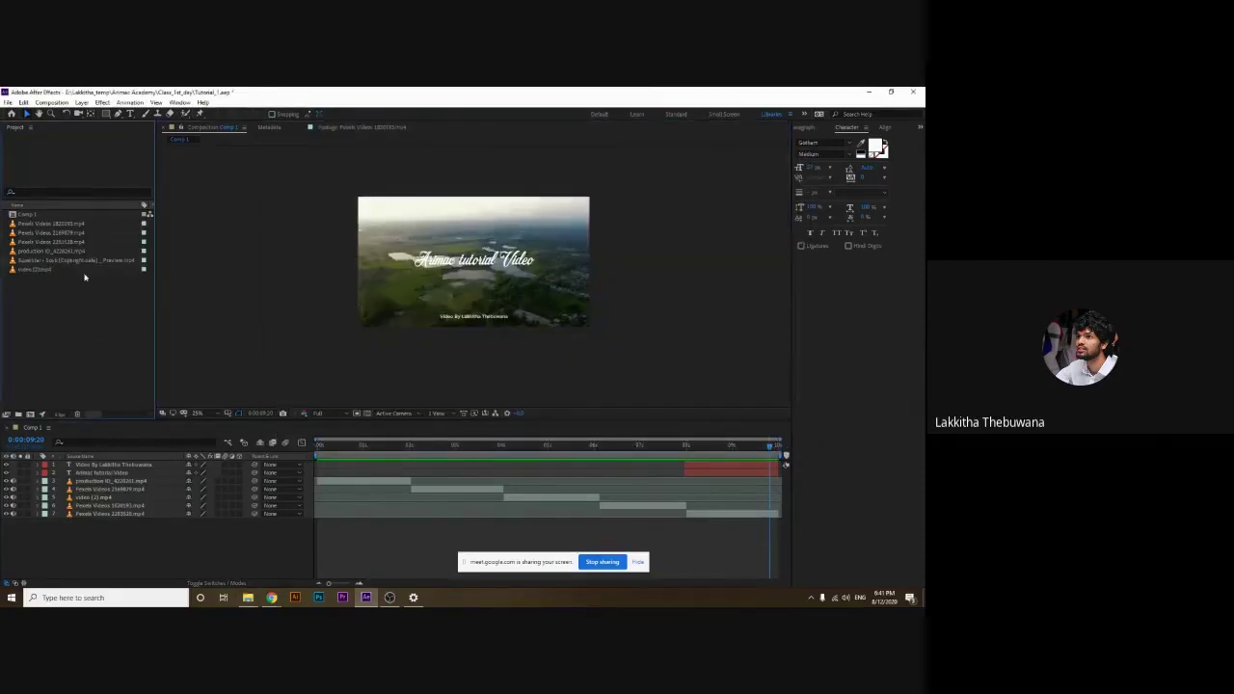
Preview the Superstar clip and place it as the bottom layer of Comp 1
double_click(75, 261)
mouse_move(174, 395)
left_mouse_down()
mouse_move(474, 395)
mouse_move(199, 408)
mouse_move(161, 396)
left_mouse_up()
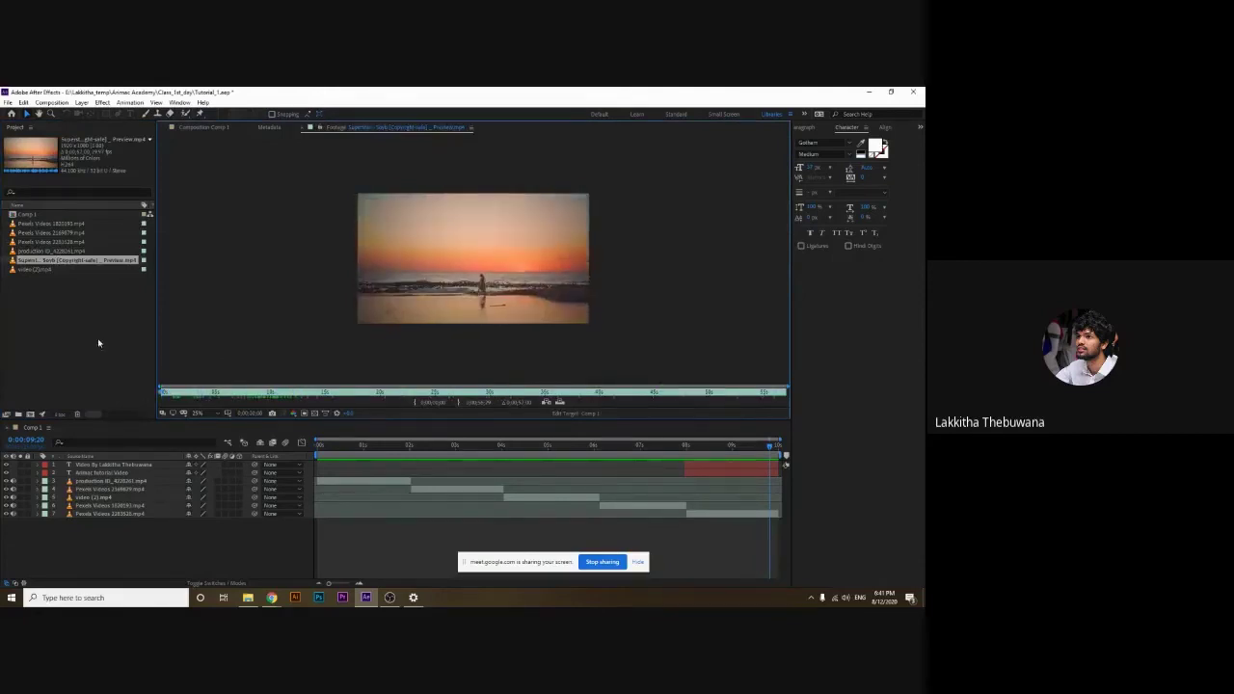
left_click_drag(38, 262, 85, 516)
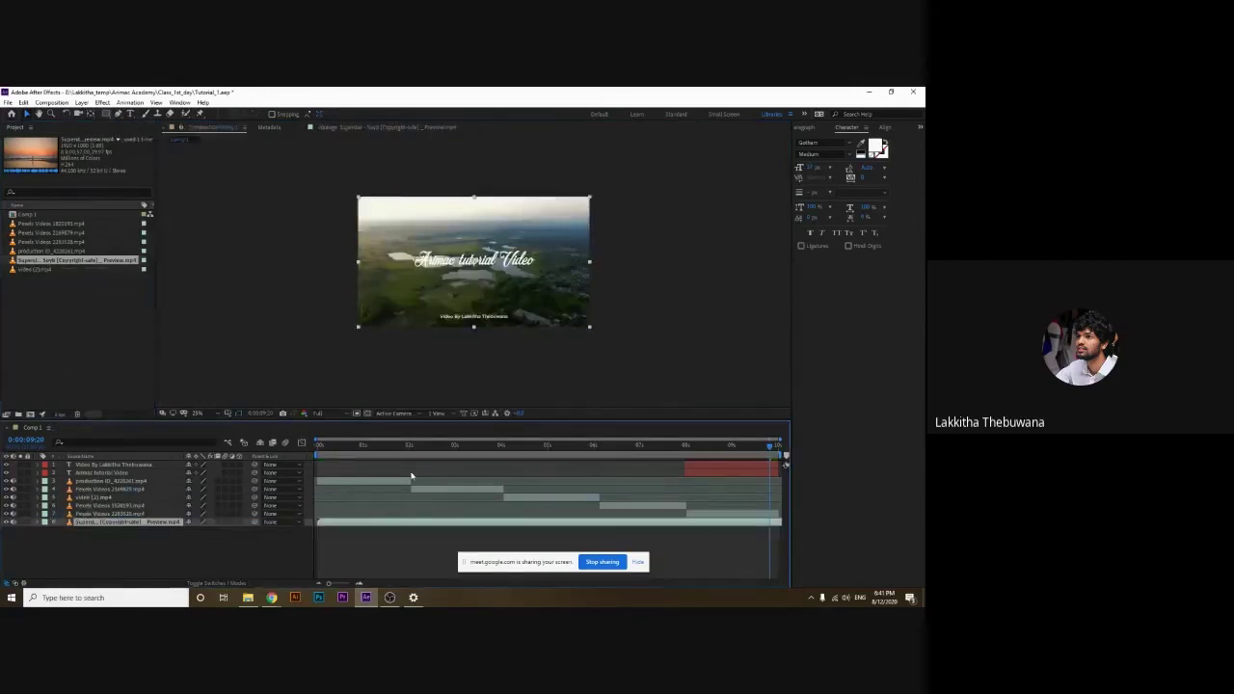
left_click_drag(390, 446, 313, 446)
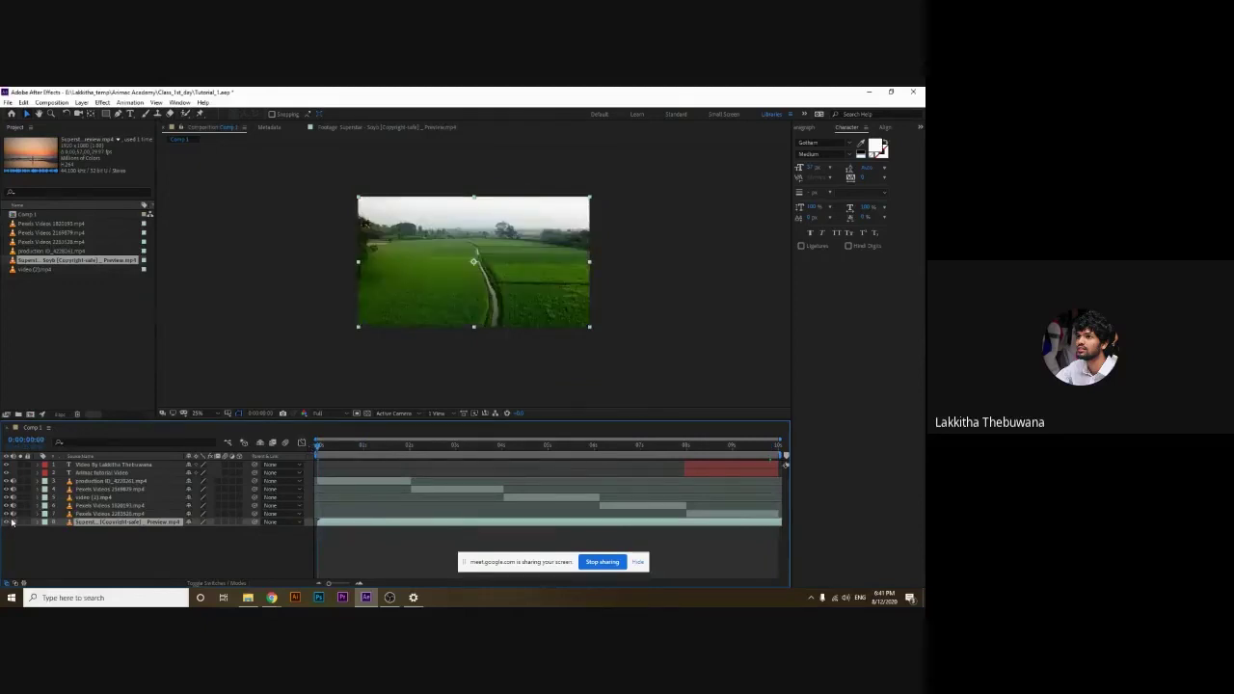
left_click(90, 466)
left_click(90, 544)
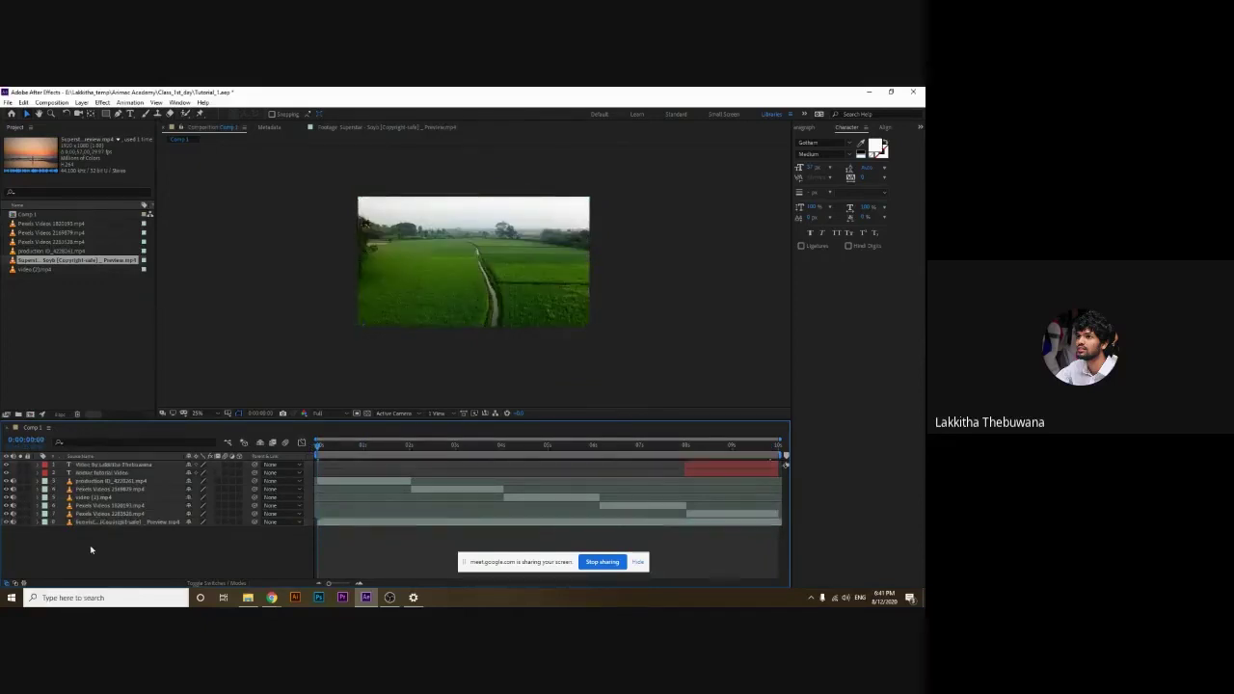
left_click(92, 522)
left_click(94, 544)
key("space")
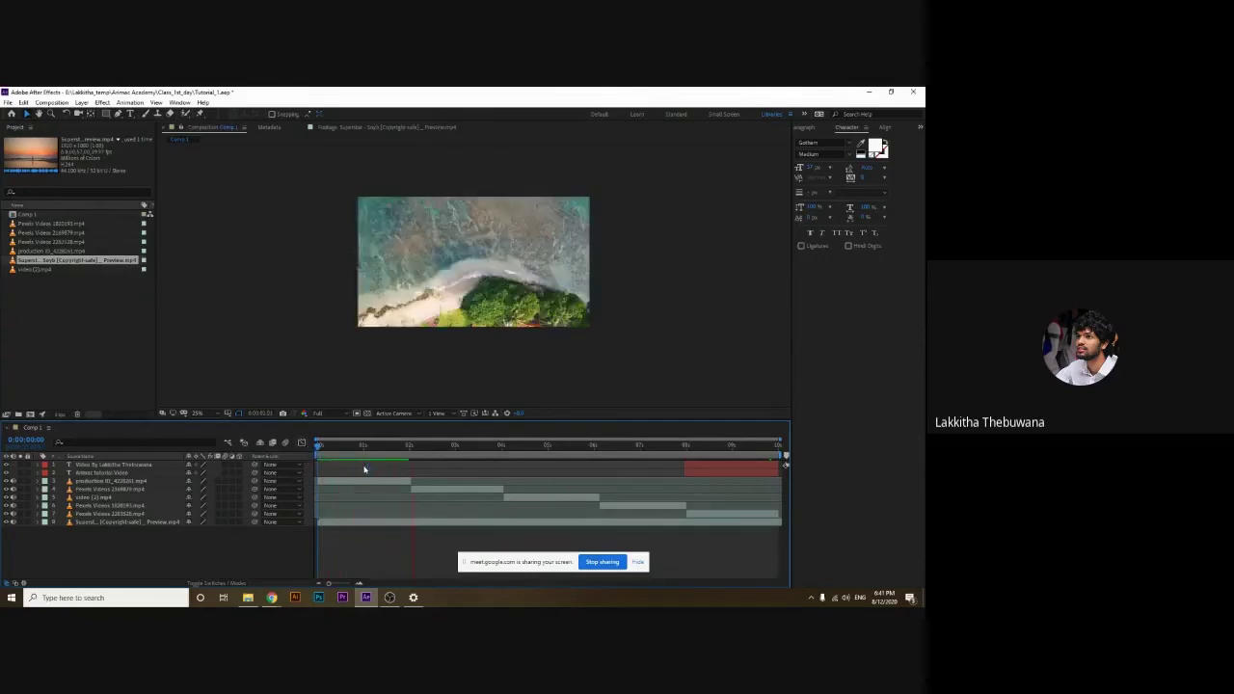
left_click(461, 447)
left_click_drag(461, 446, 457, 447)
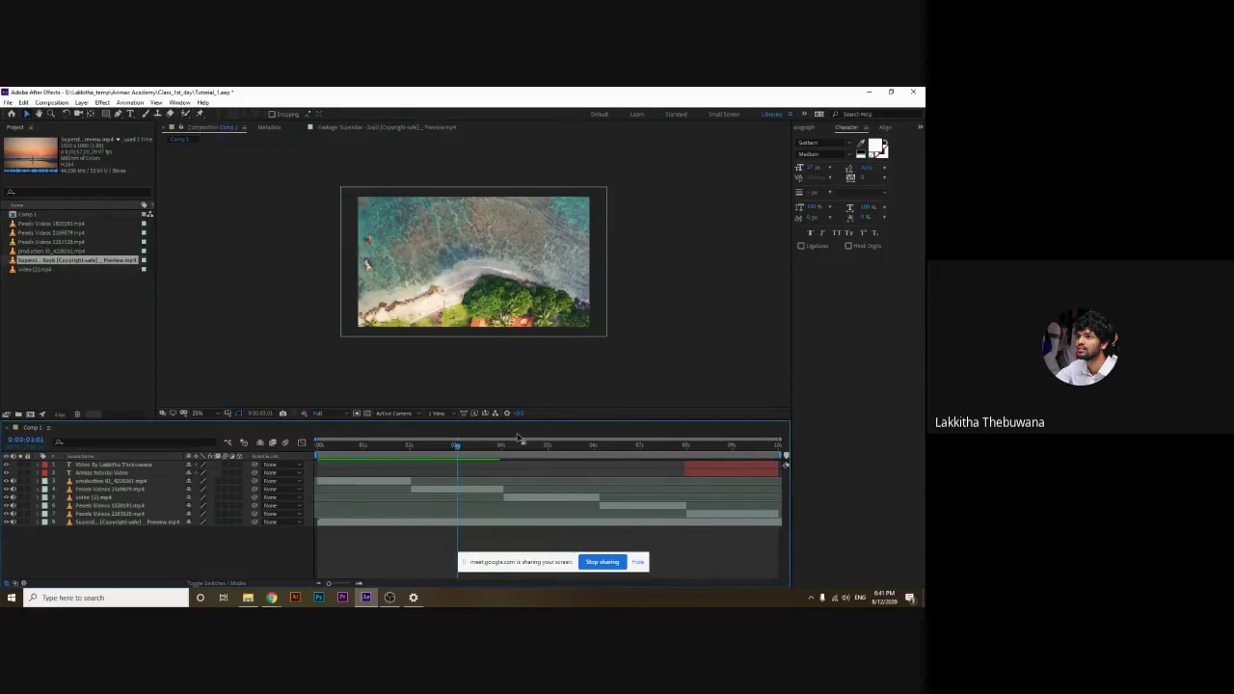
left_click_drag(516, 445, 486, 469)
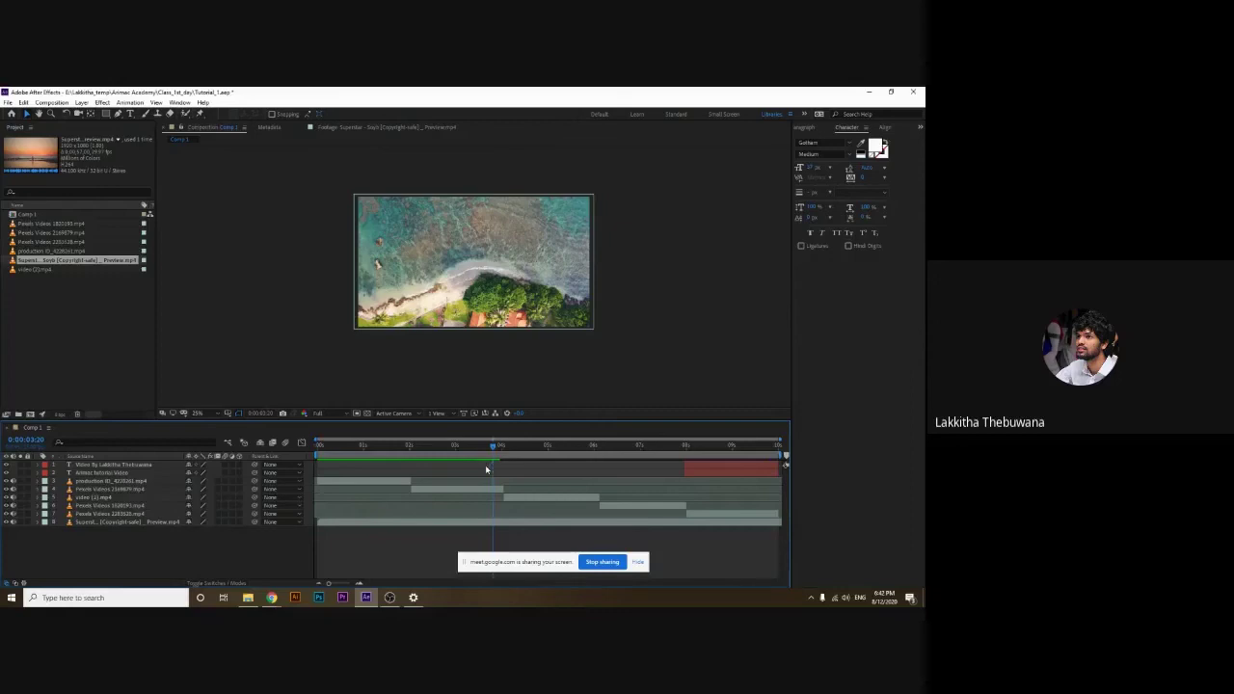
left_click(492, 450)
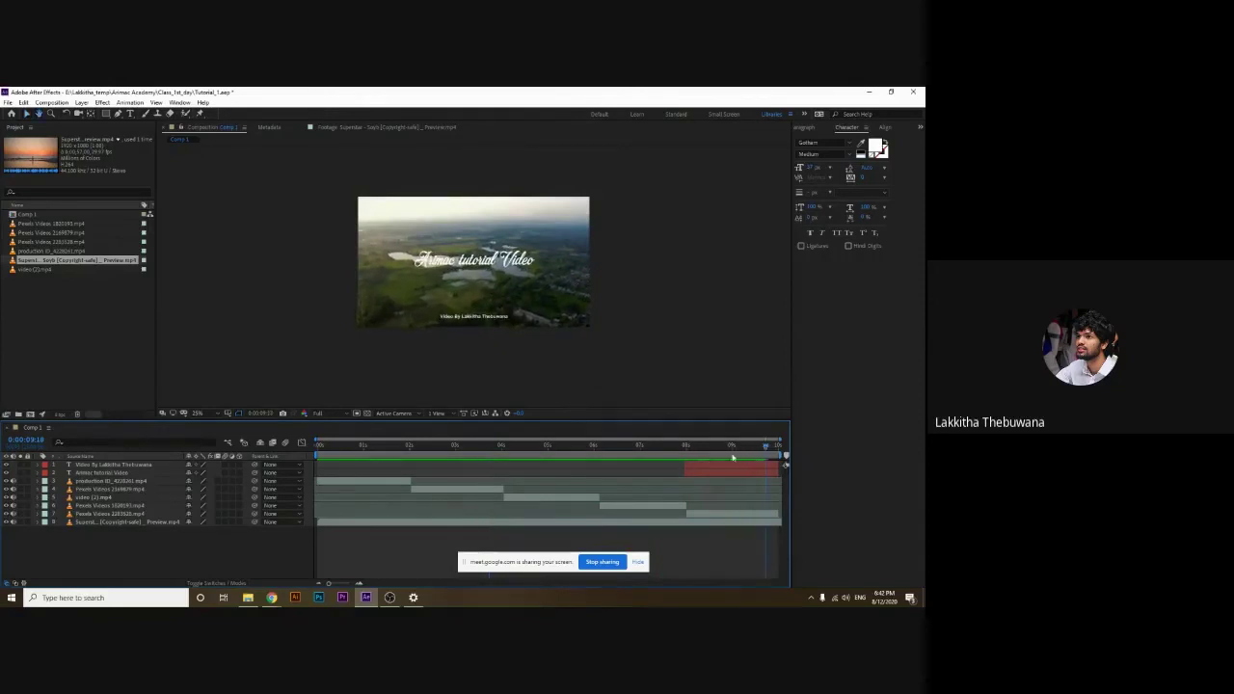
mouse_move(748, 447)
left_mouse_down()
mouse_move(788, 465)
mouse_move(318, 445)
left_mouse_up()
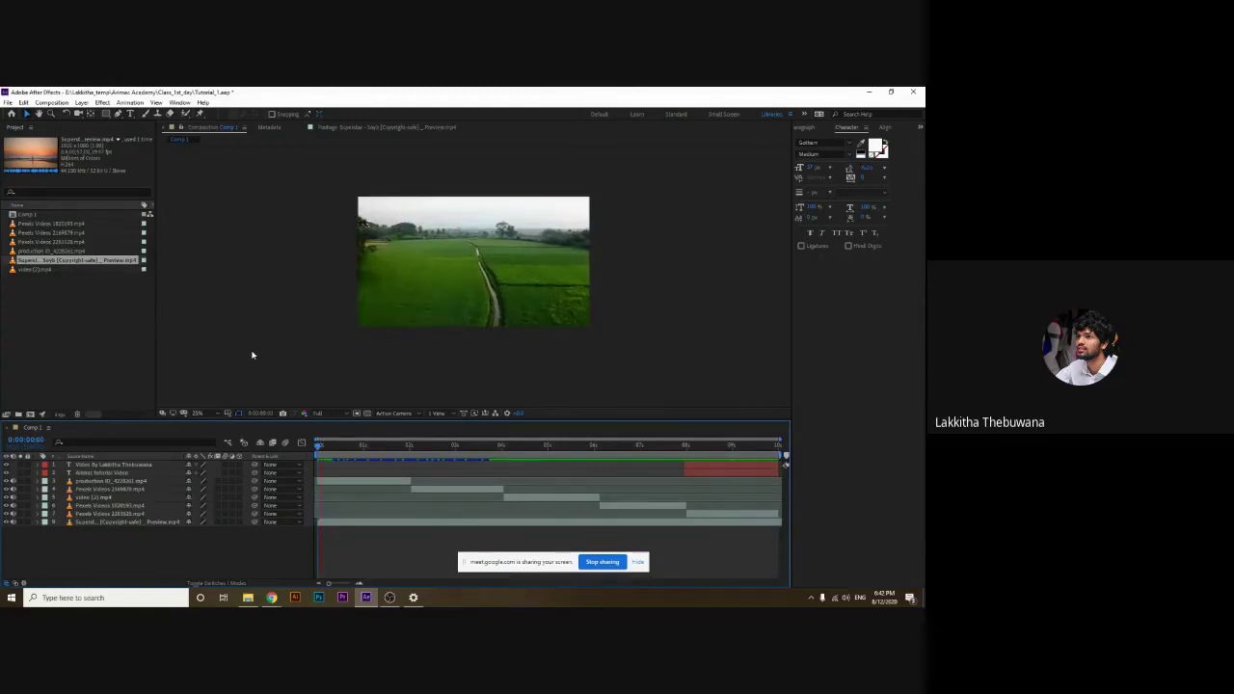
key("space")
left_click(443, 464)
left_click_drag(424, 446, 665, 445)
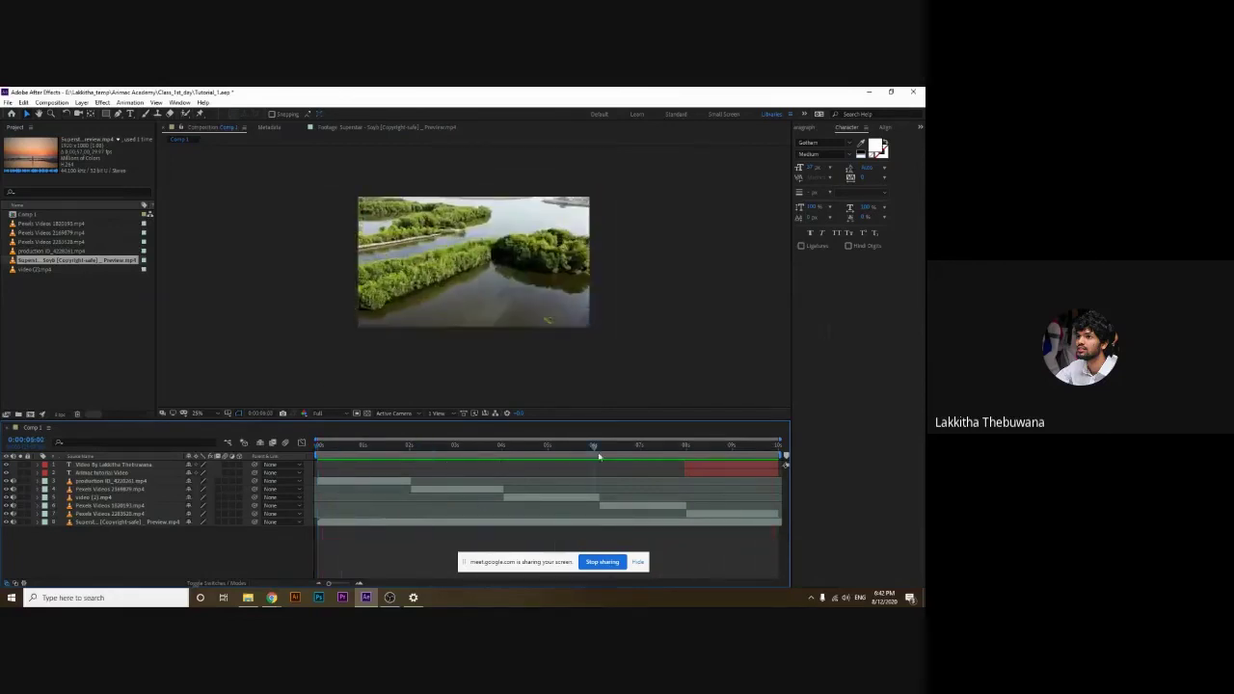
left_click(677, 522)
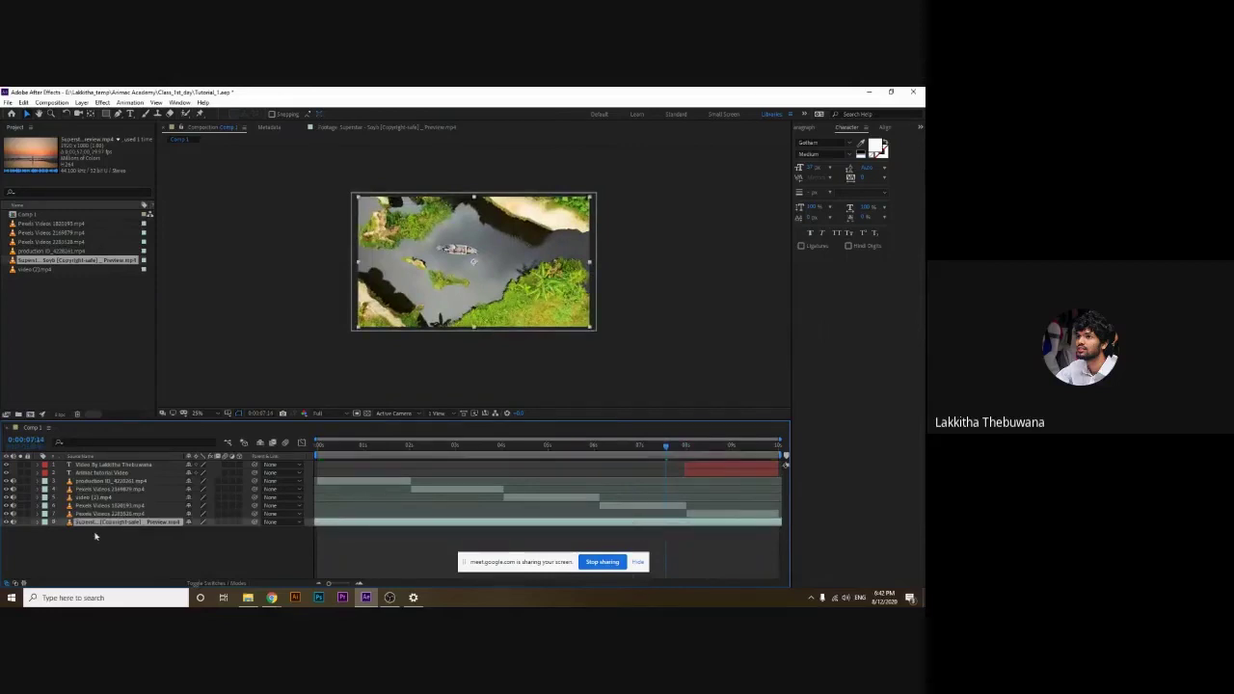
left_click(39, 523)
left_click(46, 539)
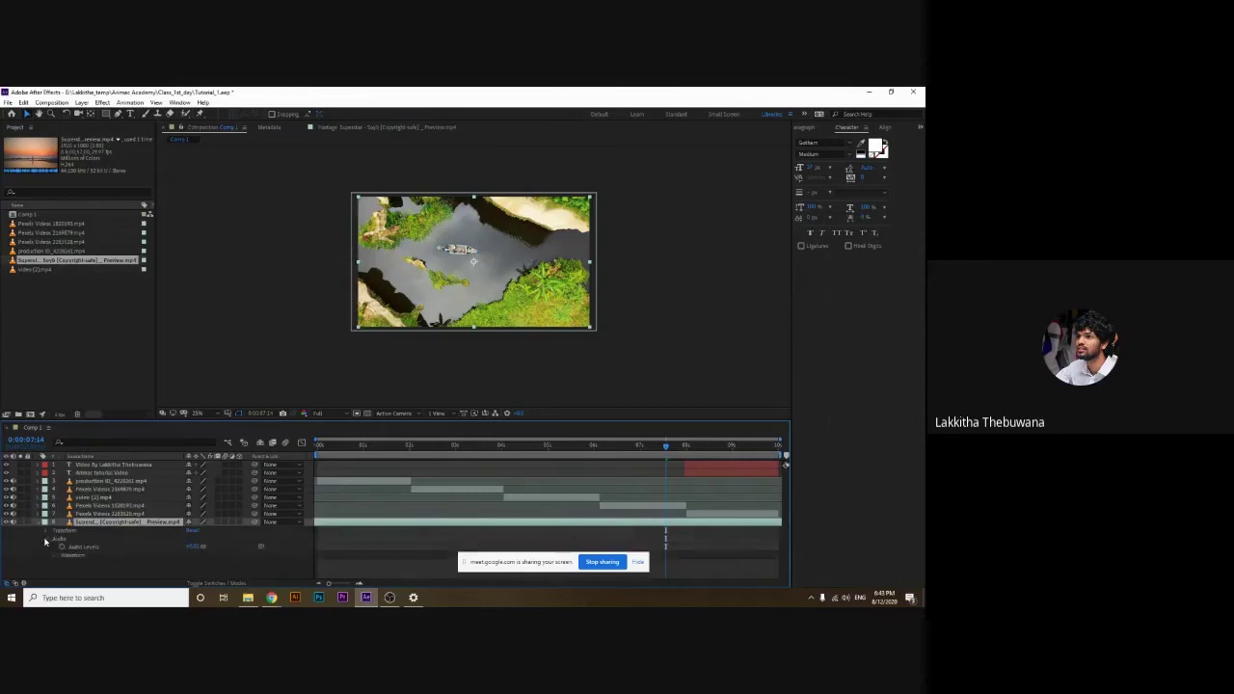
left_click(53, 538)
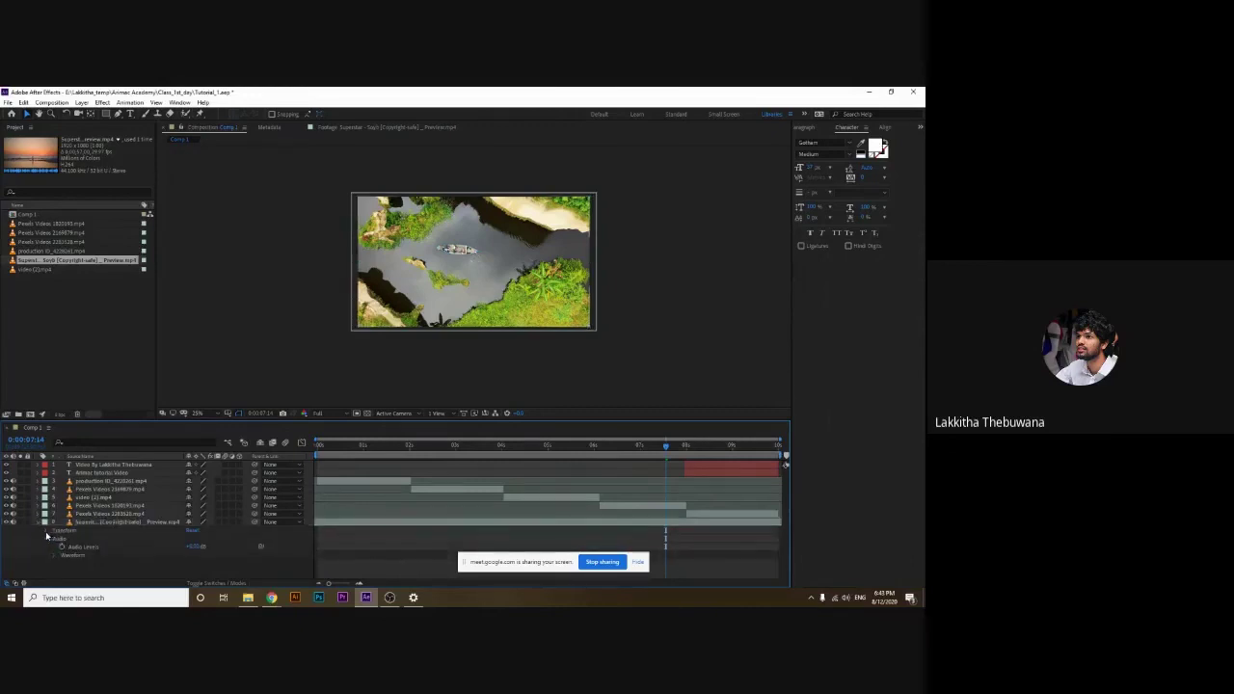
left_click(39, 523)
left_click(39, 523)
left_click(55, 556)
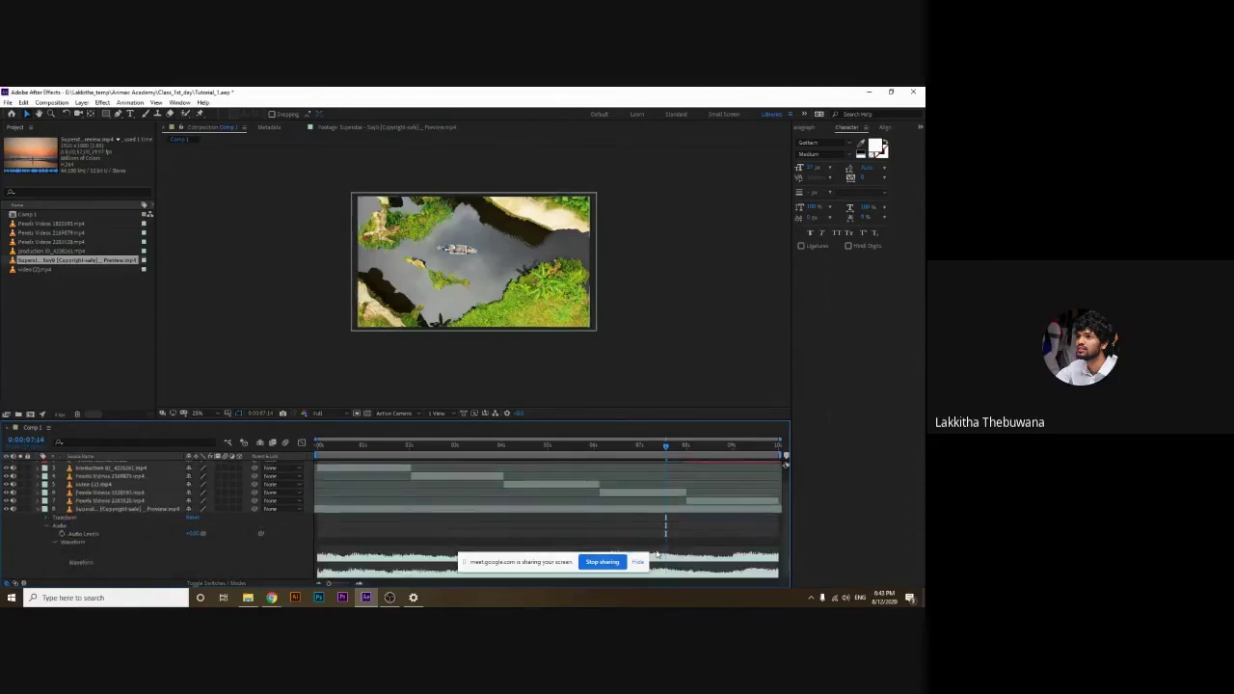
key("space")
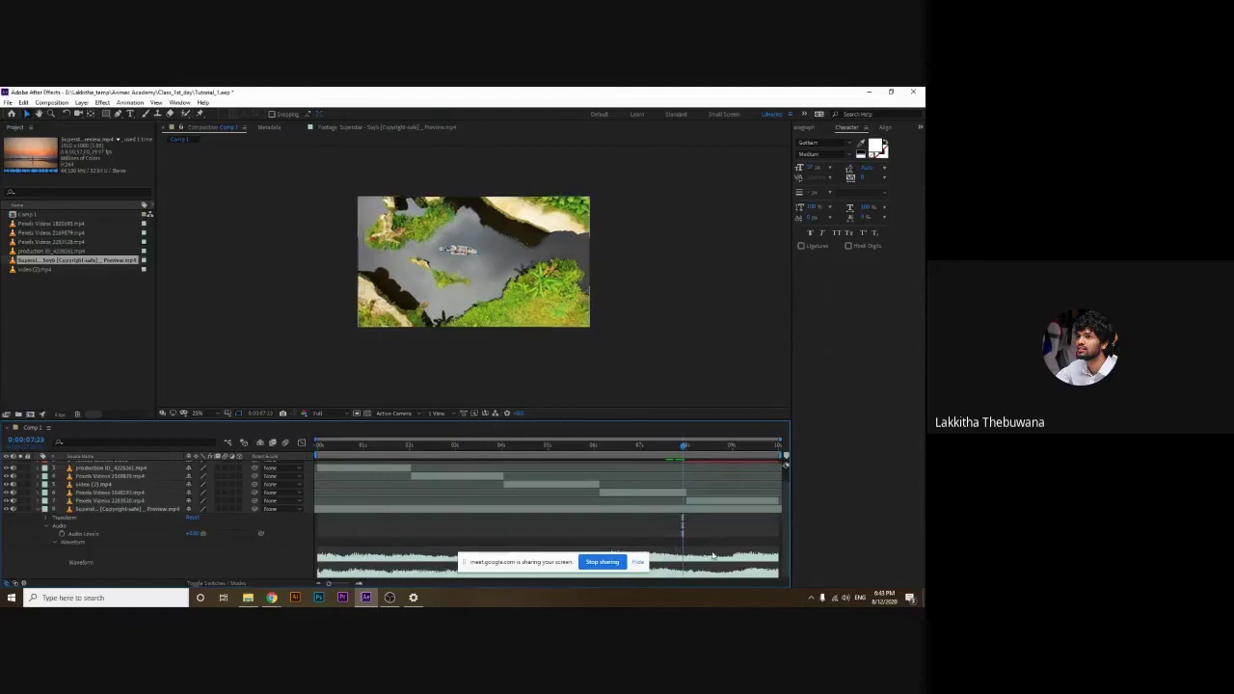
left_click(734, 510)
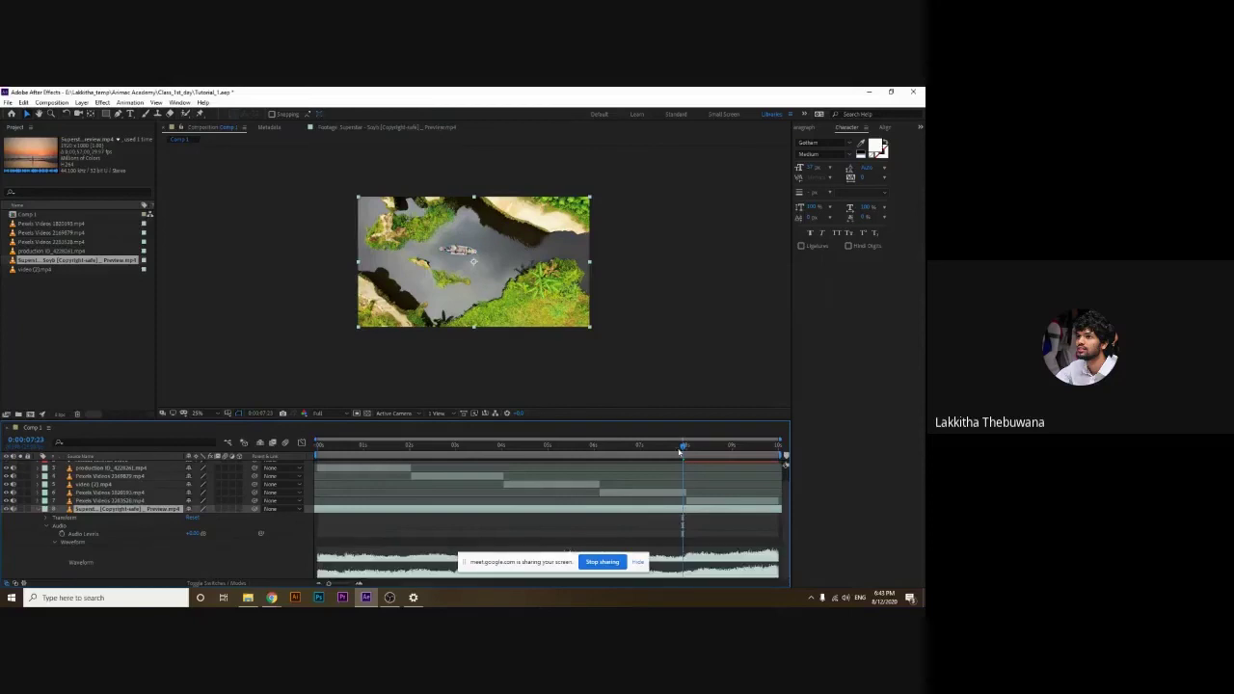
left_click_drag(684, 446, 670, 449)
key("space")
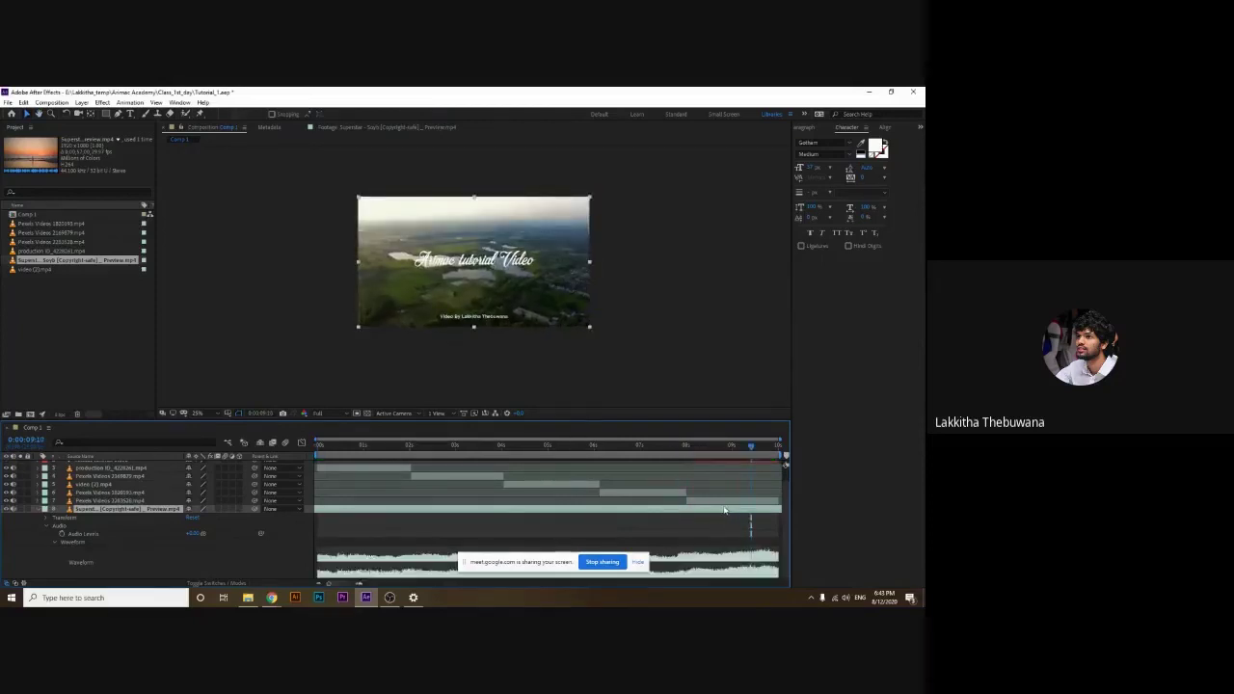
left_click_drag(686, 447, 623, 445)
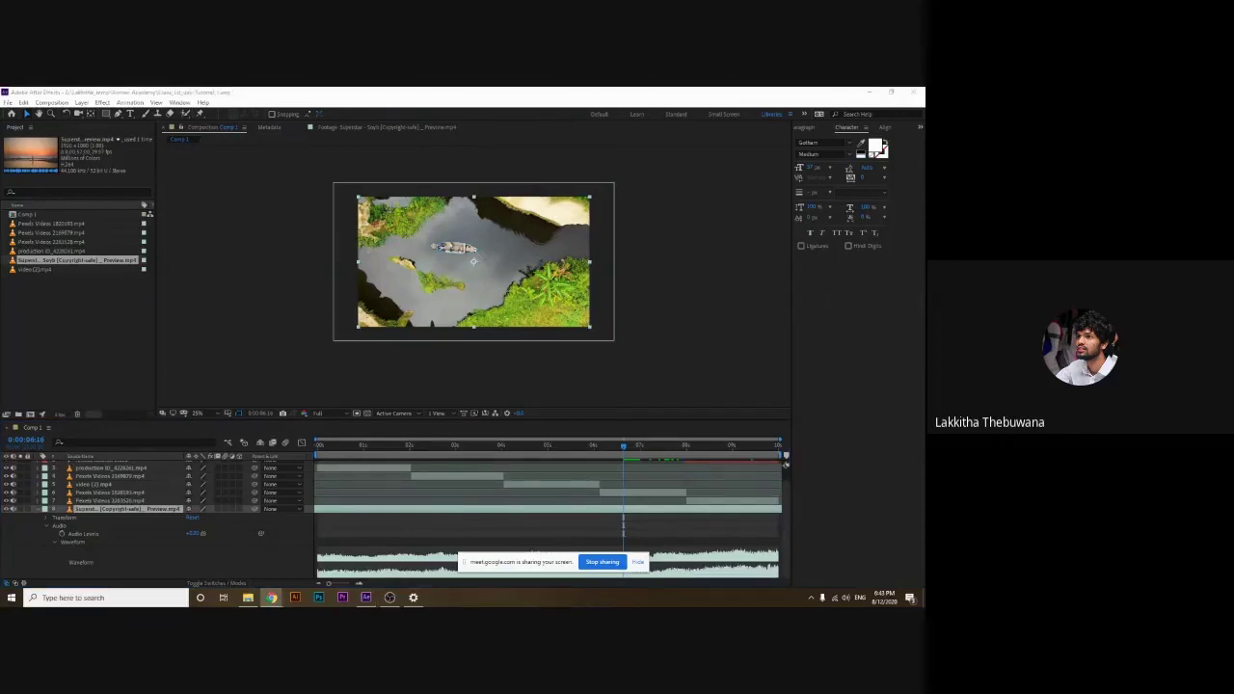
left_click_drag(655, 446, 688, 449)
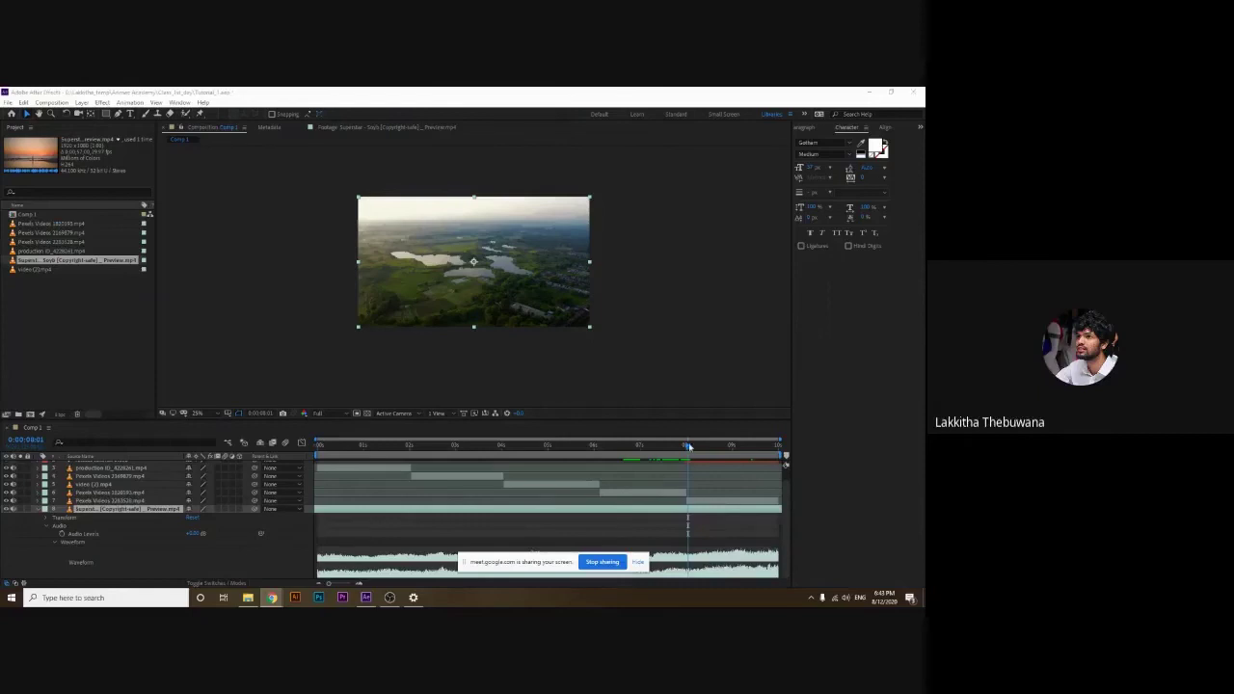
left_click_drag(689, 446, 674, 448)
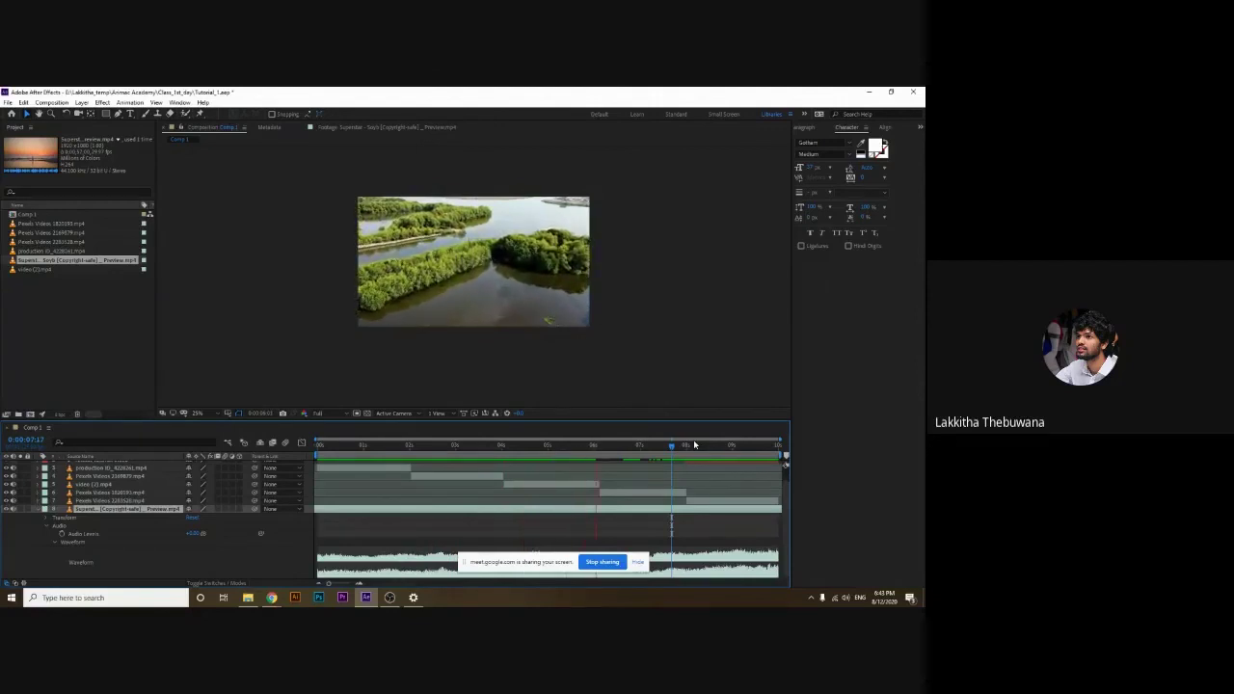
left_click(656, 444)
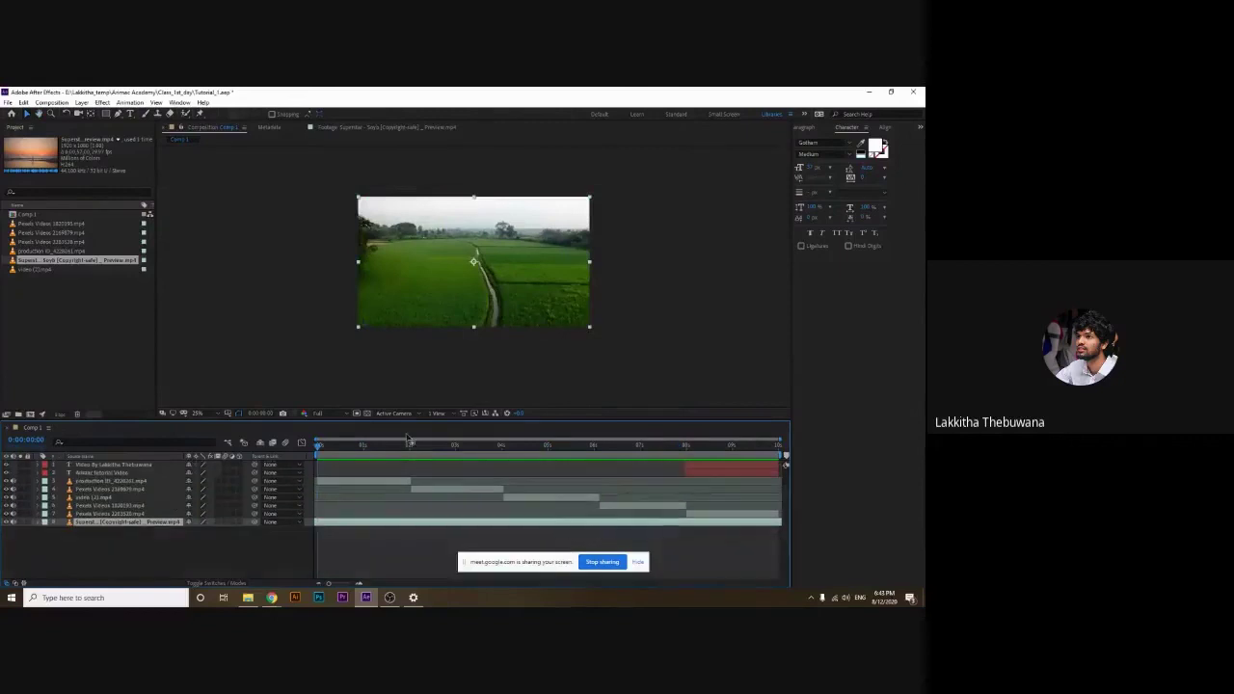
left_click(425, 329)
key("space")
left_click_drag(396, 446, 222, 469)
key("space")
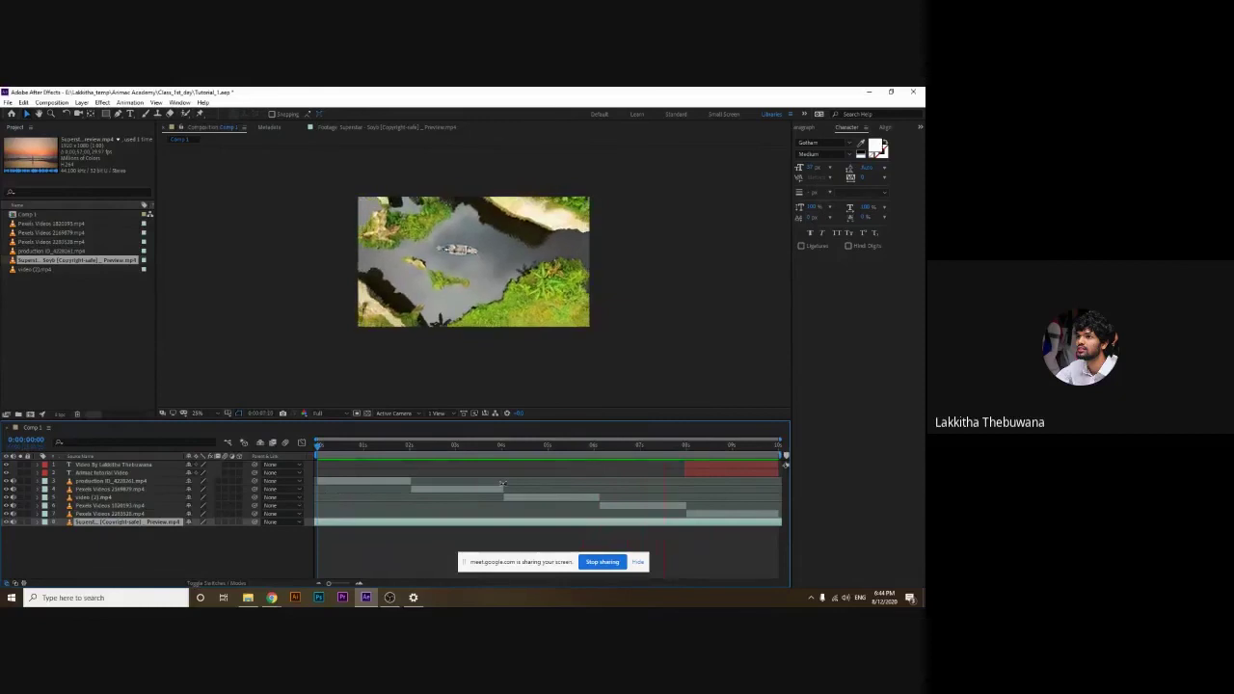
key("space")
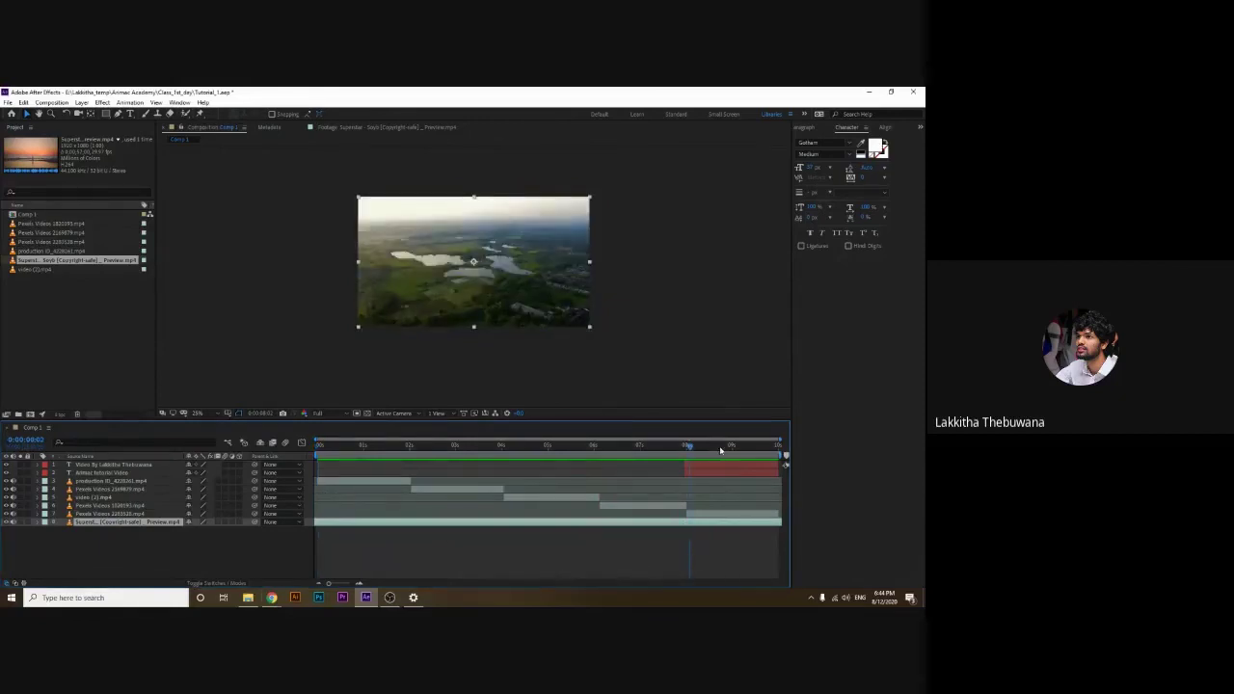
left_click(372, 444)
key("Home")
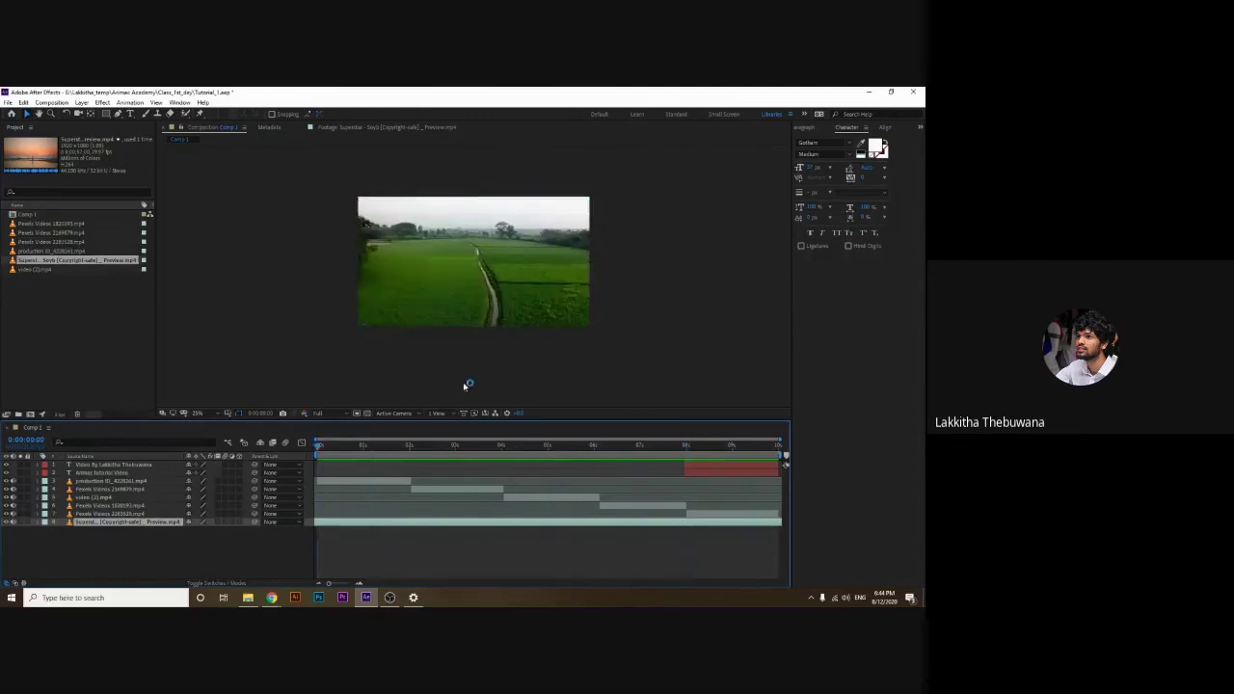
left_click(462, 382)
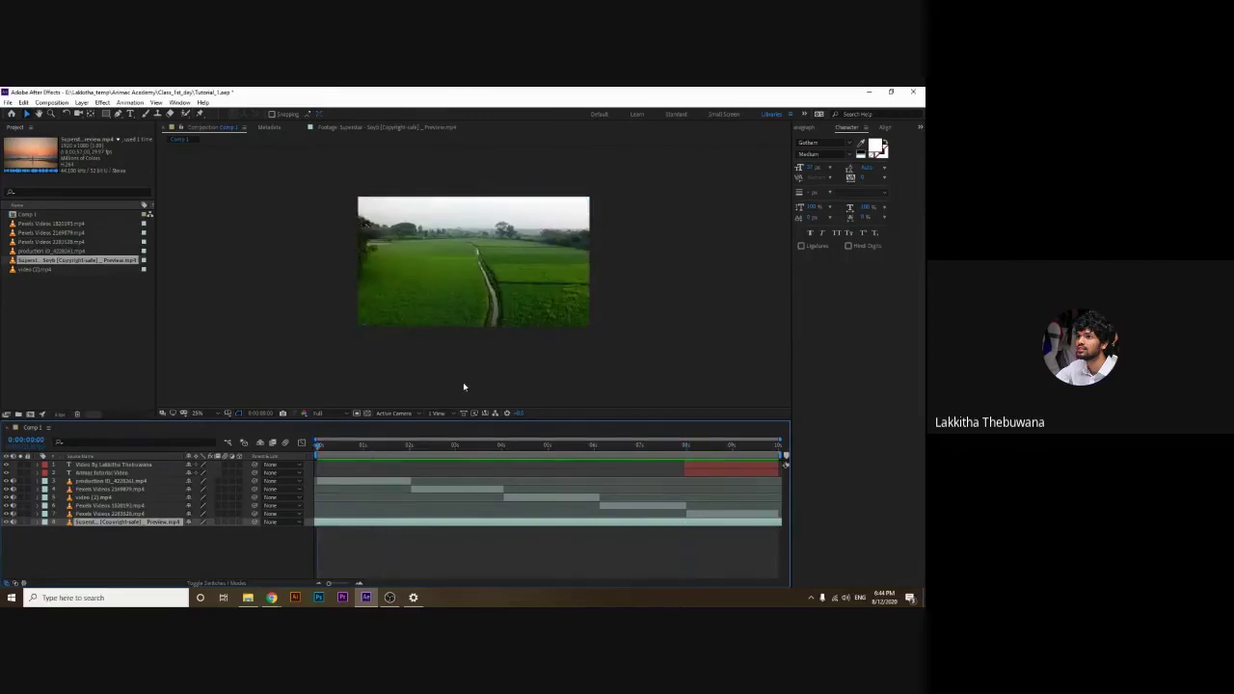
left_click(349, 403)
key("space")
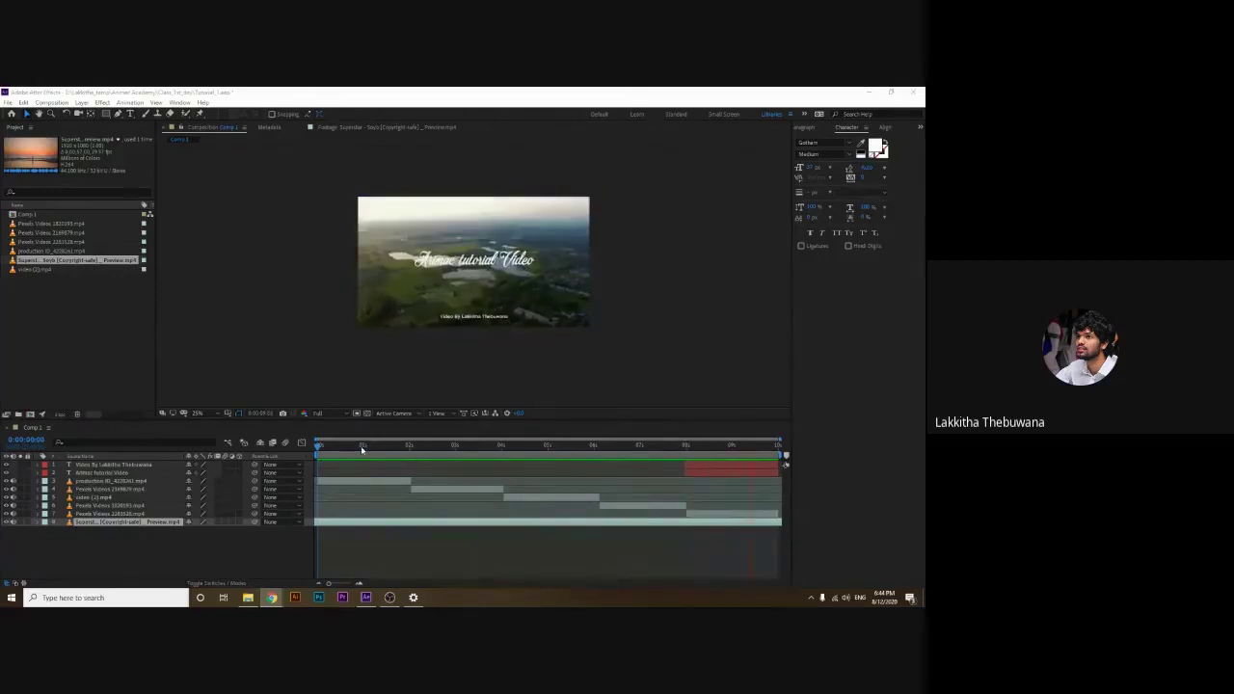
left_click_drag(369, 449, 789, 493)
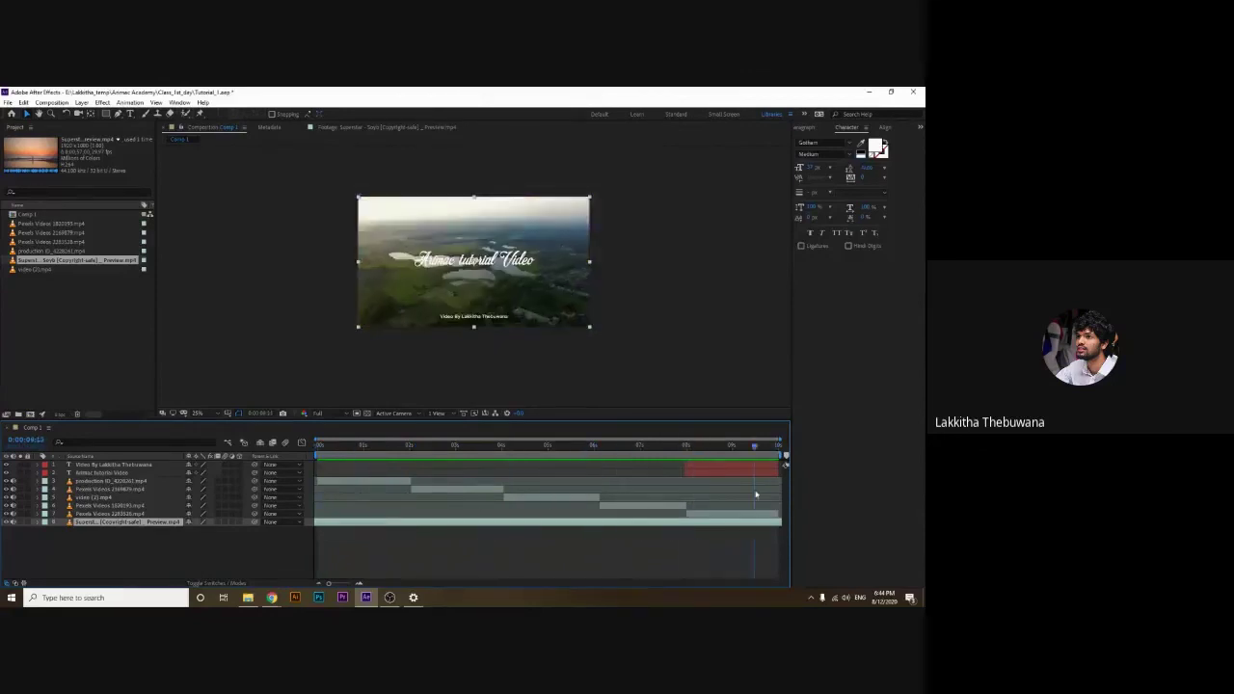
left_click(407, 374)
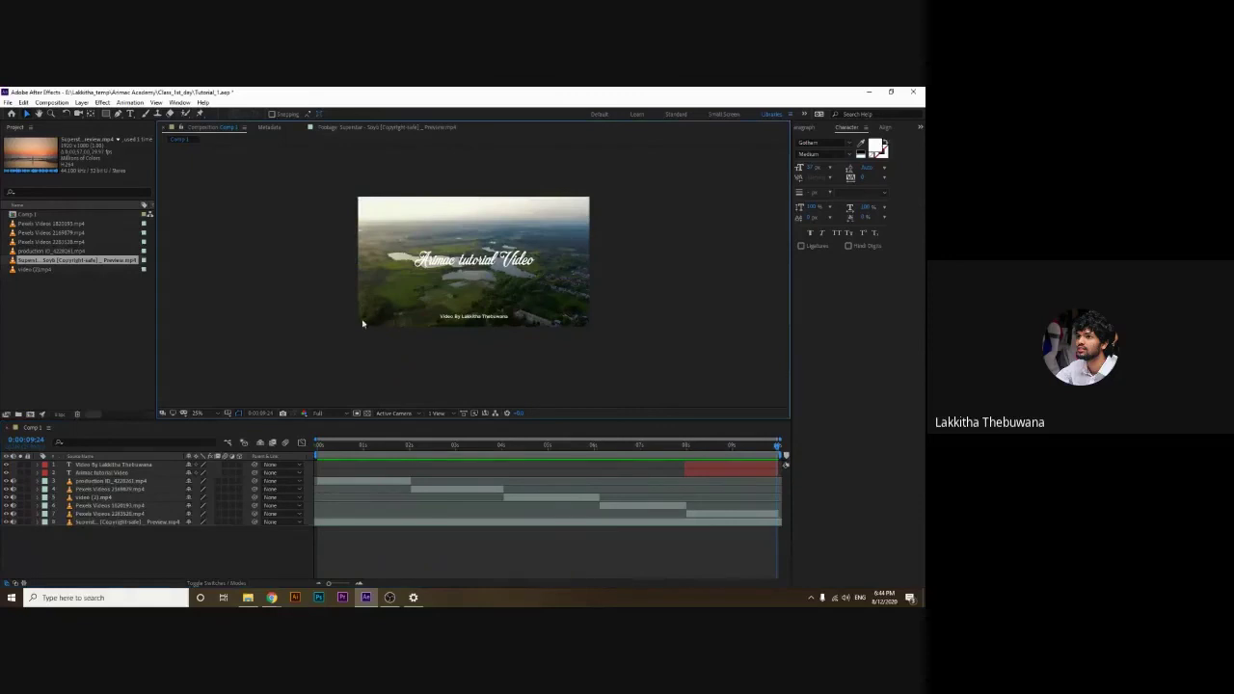
Select Comp 1 and open File > Export to reach Add to Adobe Media Encoder Queue
left_click(123, 469)
left_click(113, 535)
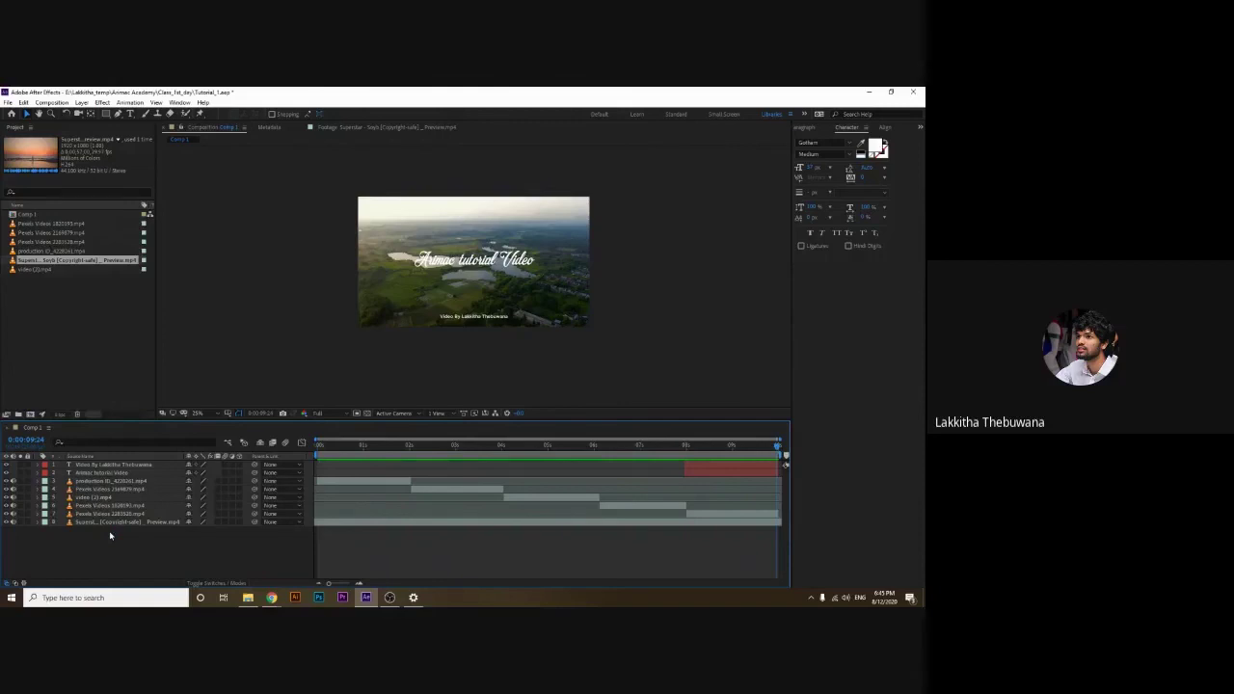
left_click(27, 214)
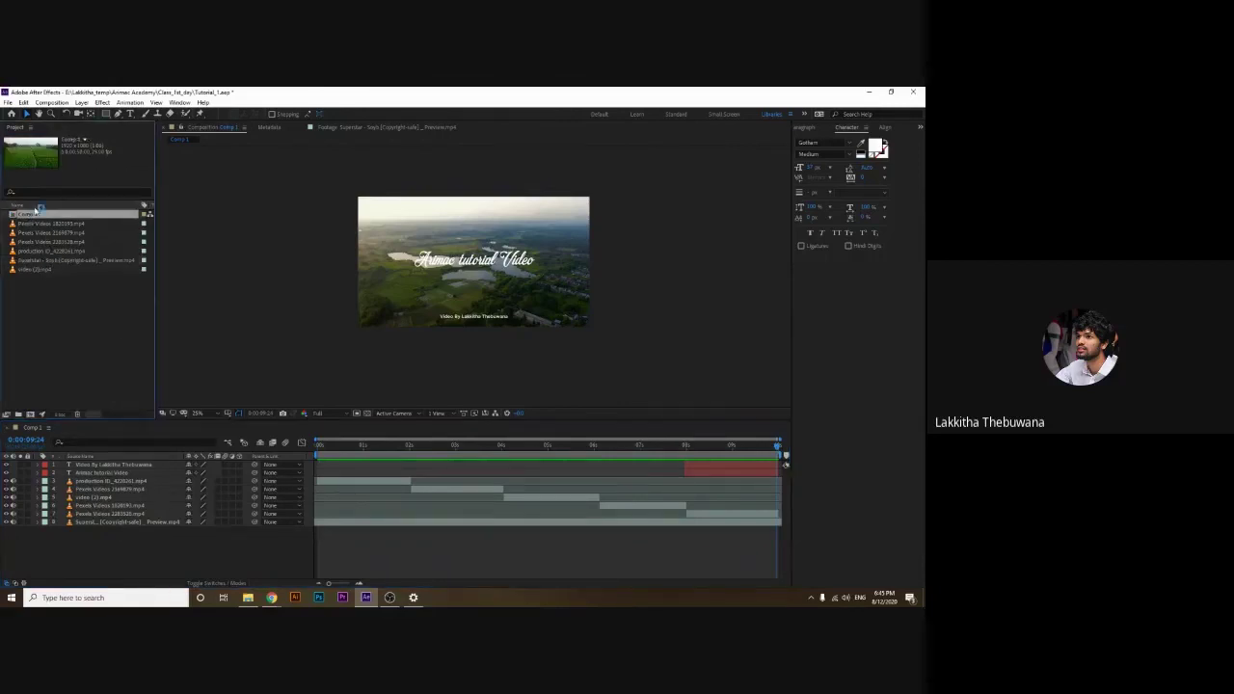
right_click(27, 216)
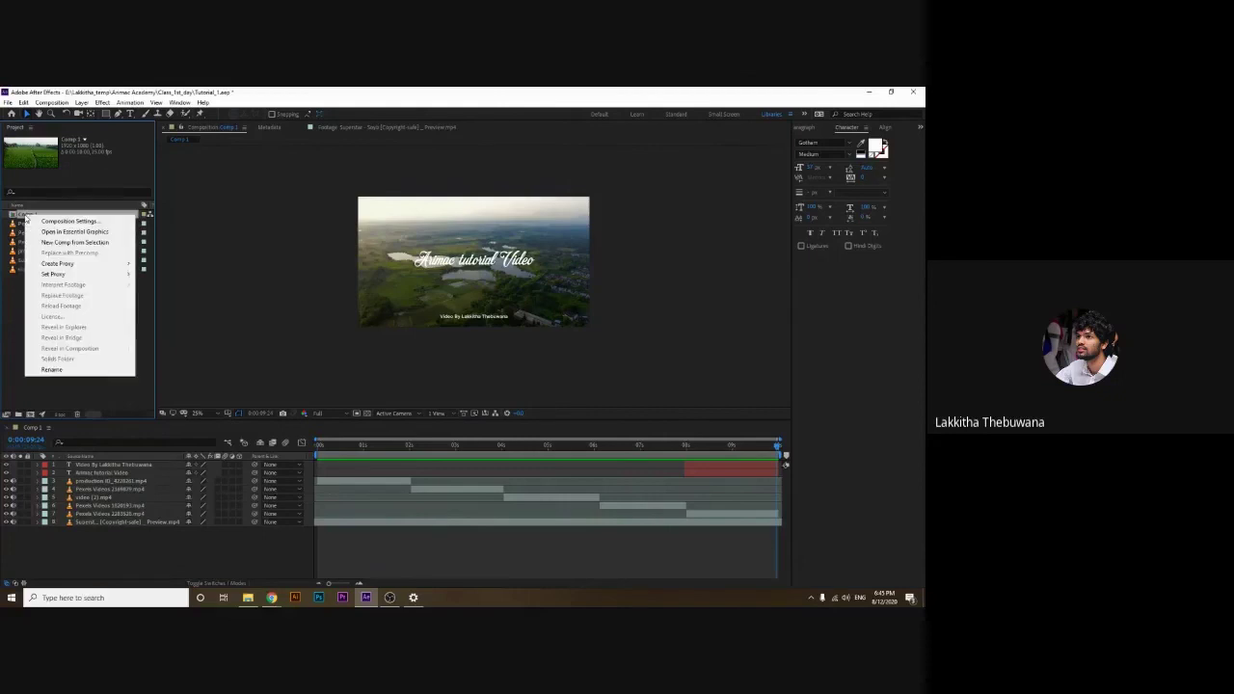
left_click(29, 147)
left_click(22, 102)
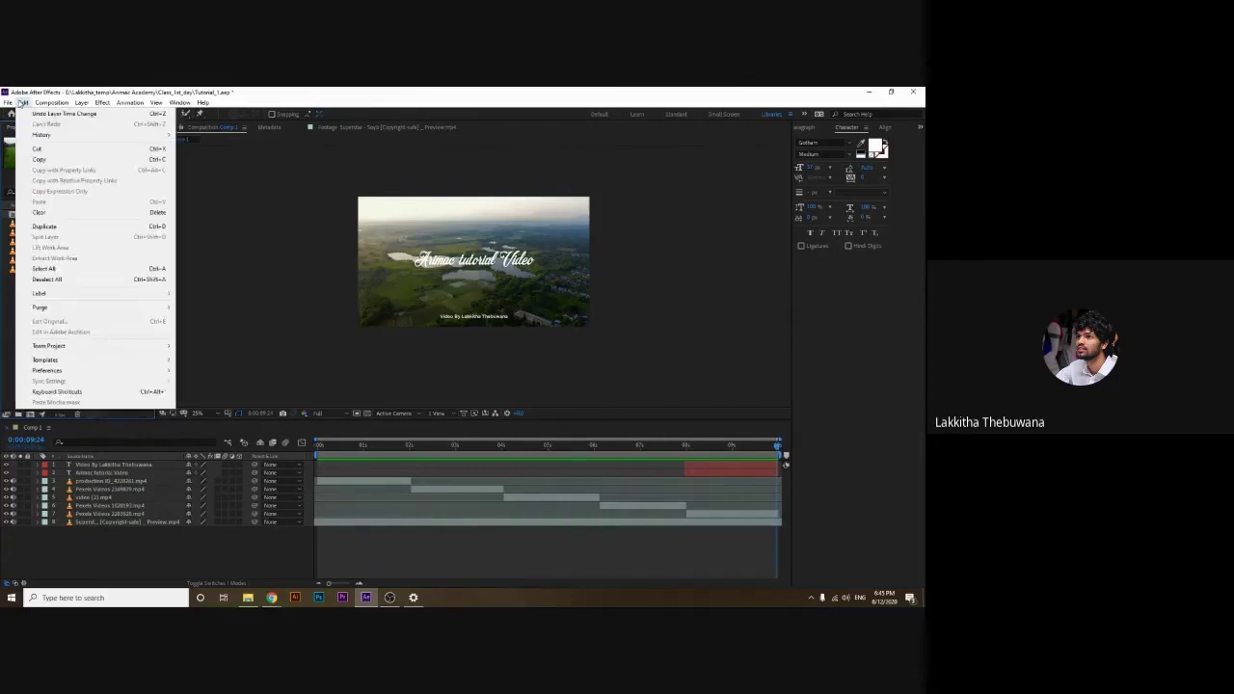
mouse_move(8, 102)
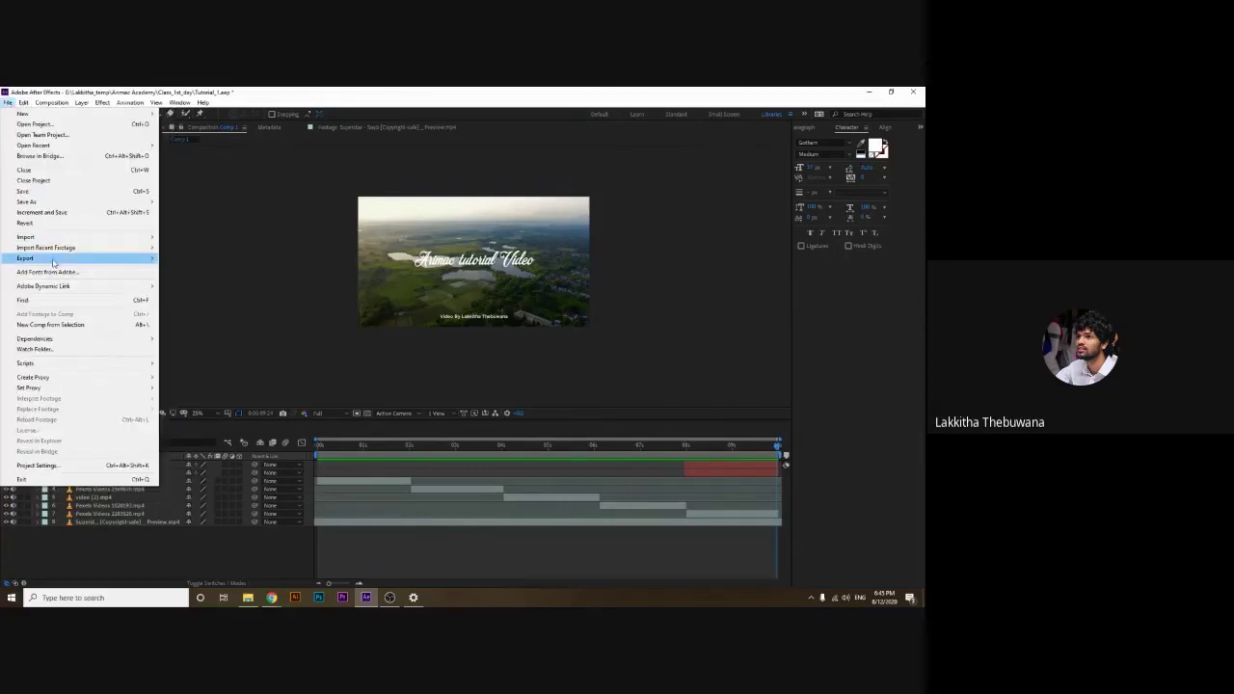
mouse_move(55, 261)
key("Escape")
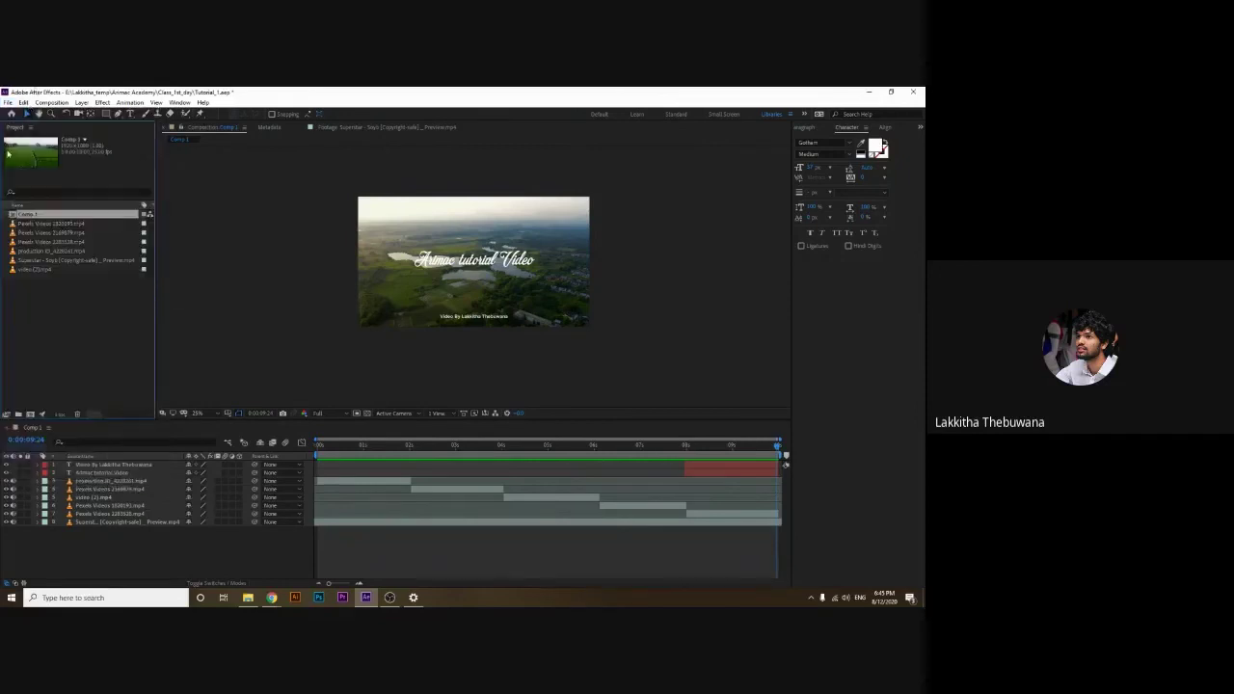
left_click(7, 102)
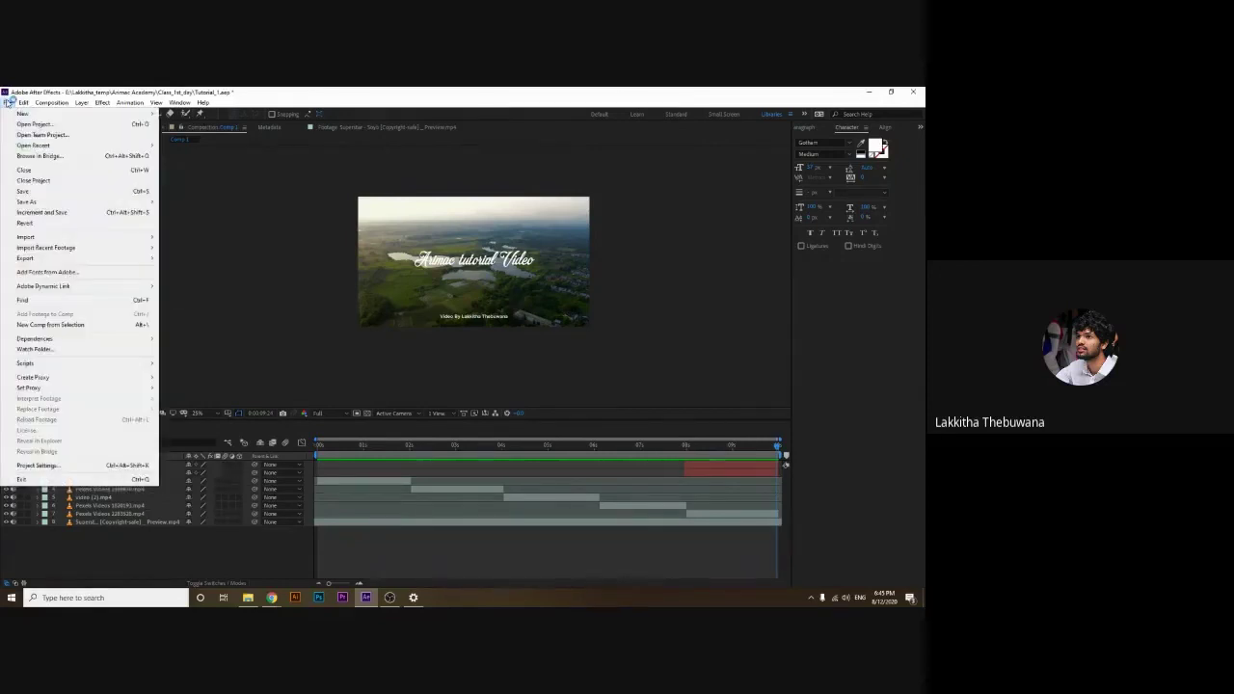
mouse_move(43, 259)
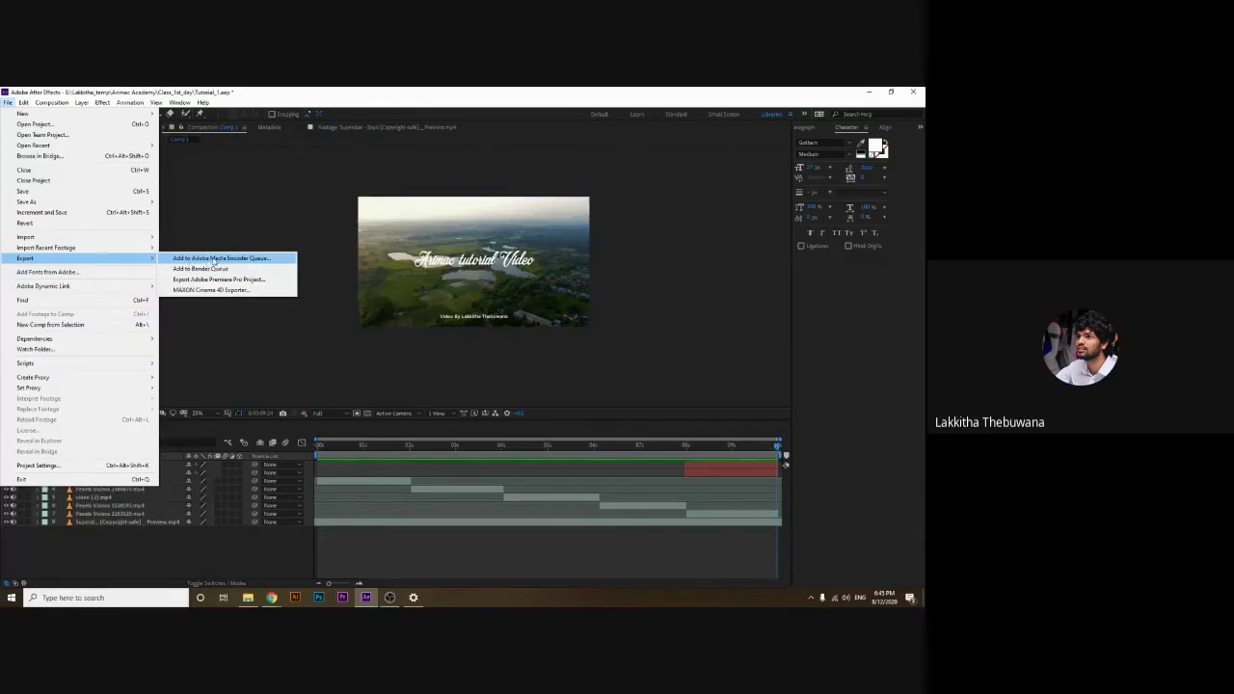
Queue Comp 1 in Media Encoder as H.264 and arrange its window beside After Effects
left_click(214, 259)
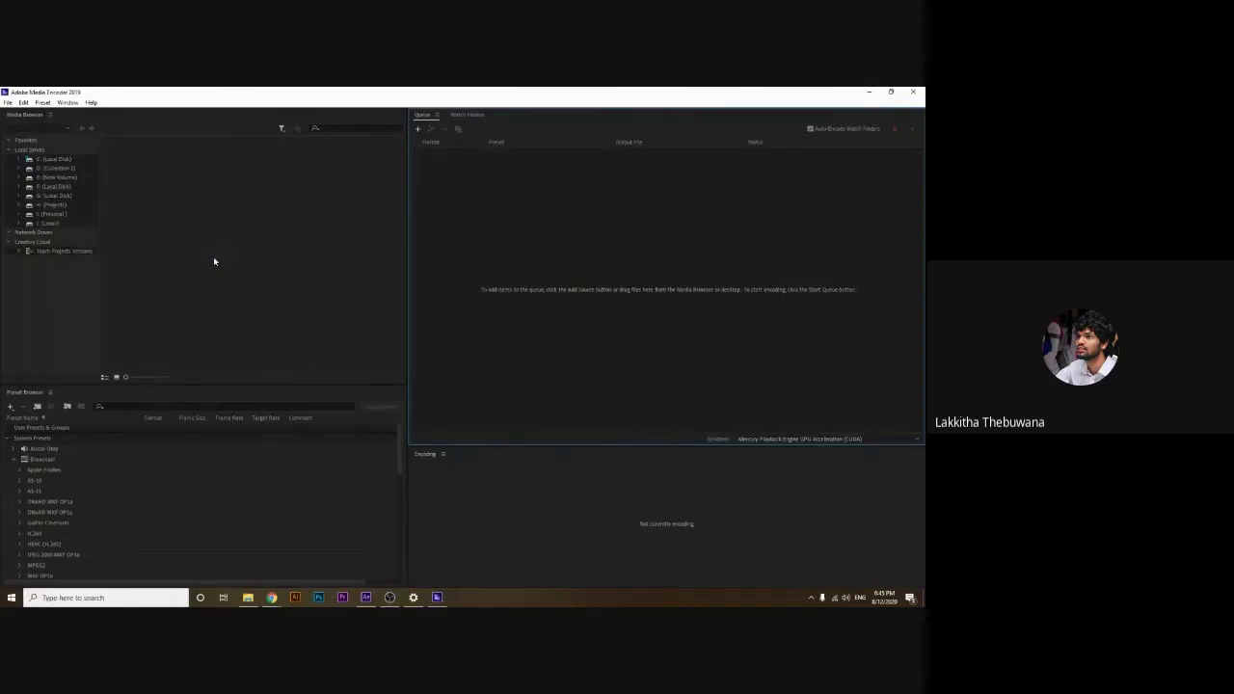
left_click(890, 92)
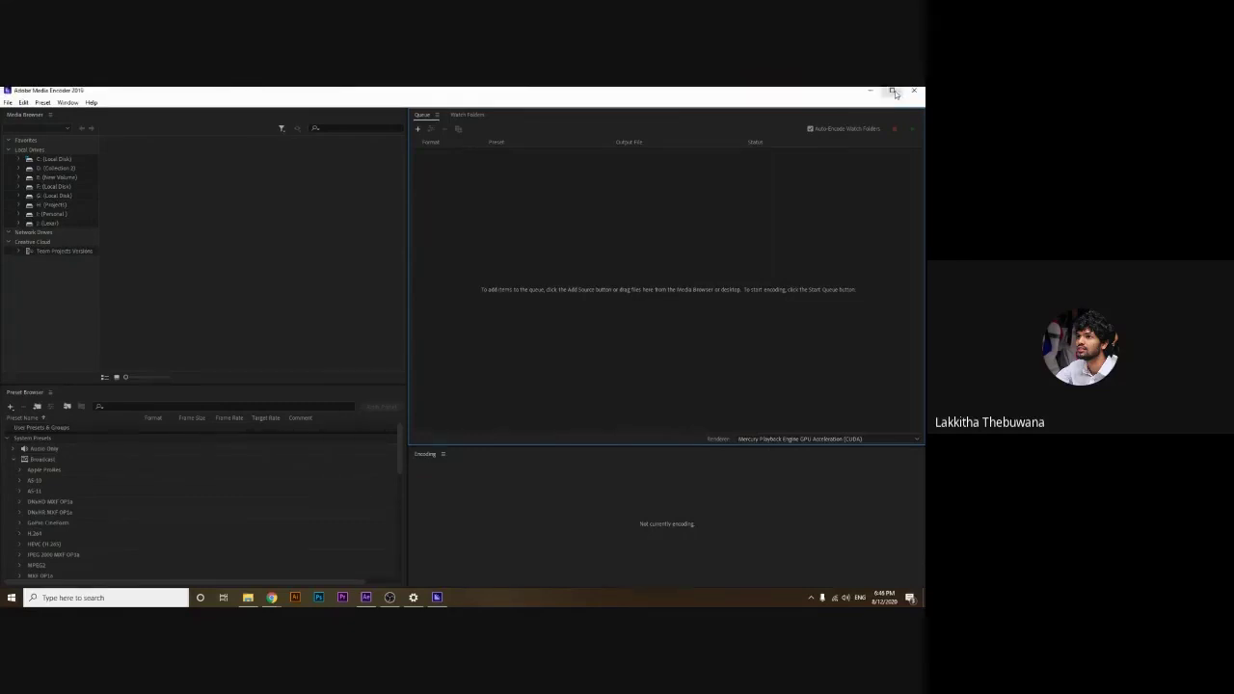
mouse_move(796, 93)
left_mouse_down()
mouse_move(188, 188)
mouse_move(371, 188)
mouse_move(601, 280)
mouse_move(375, 177)
left_mouse_up()
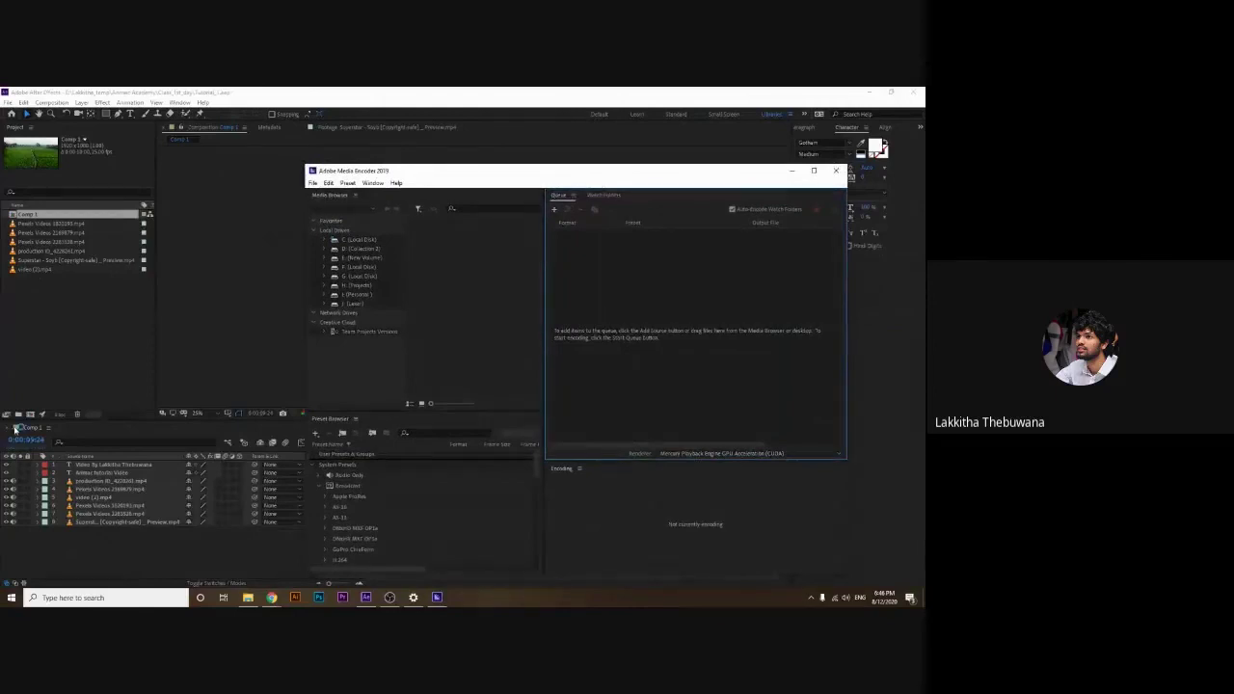
left_click(21, 429)
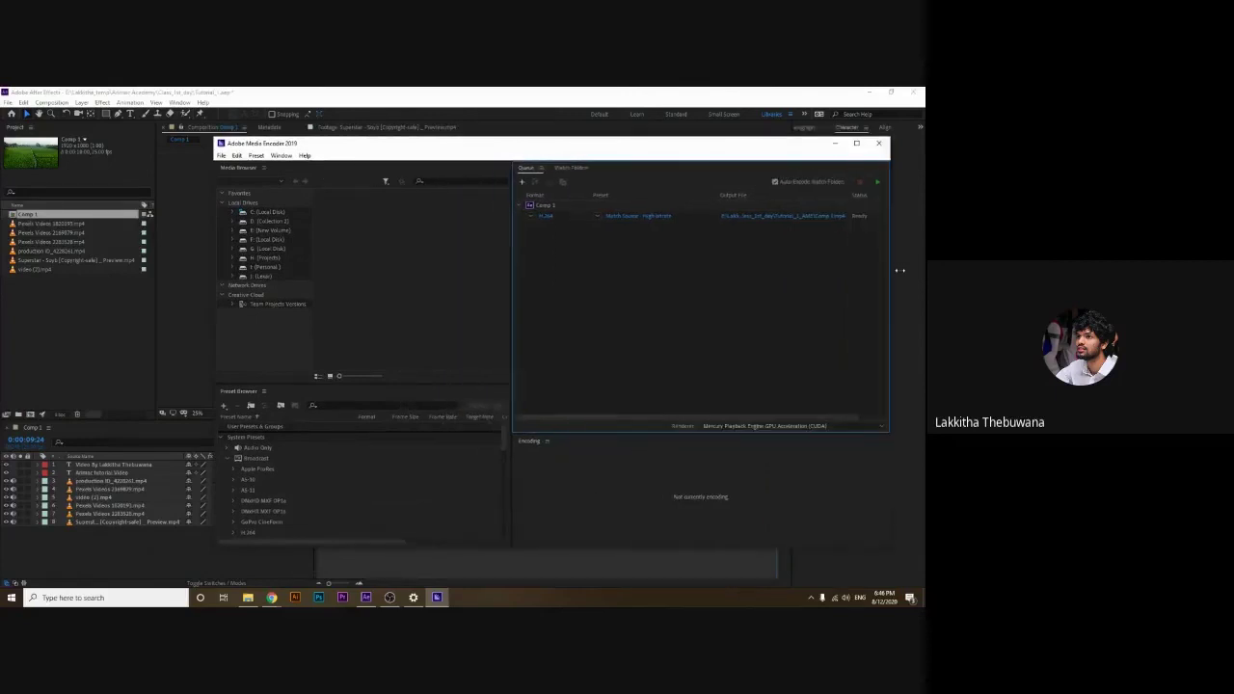
left_click_drag(756, 271, 898, 272)
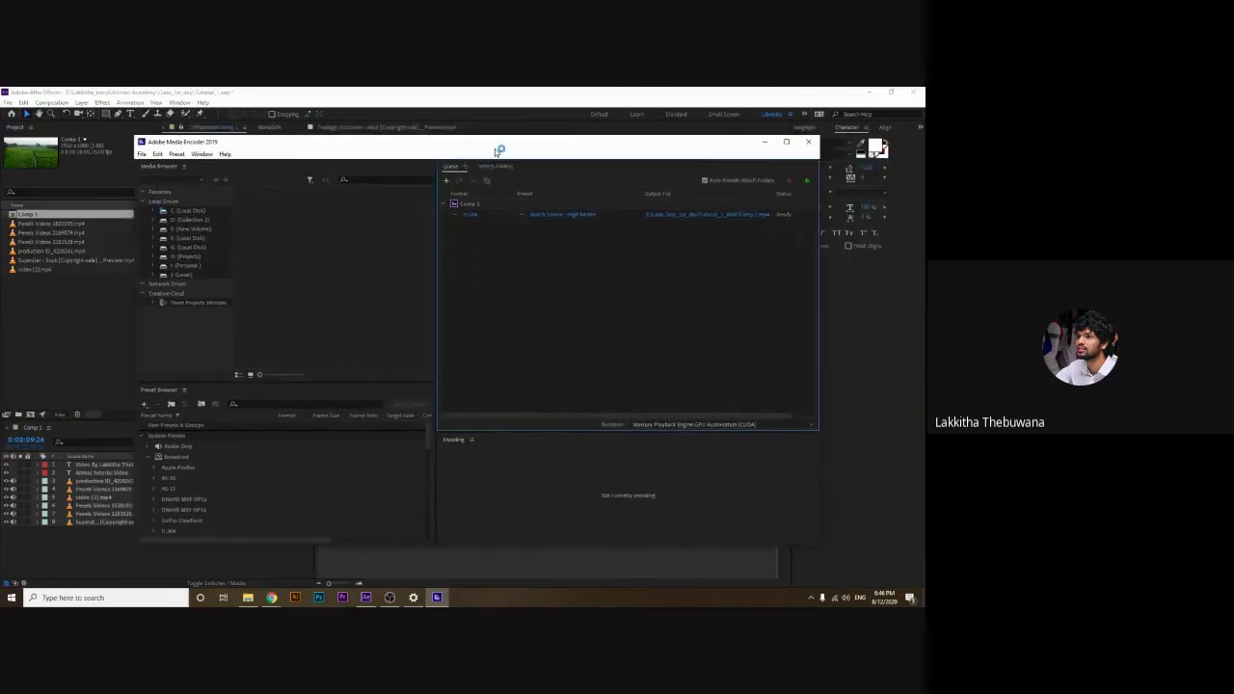
left_click(455, 218)
left_click(456, 219)
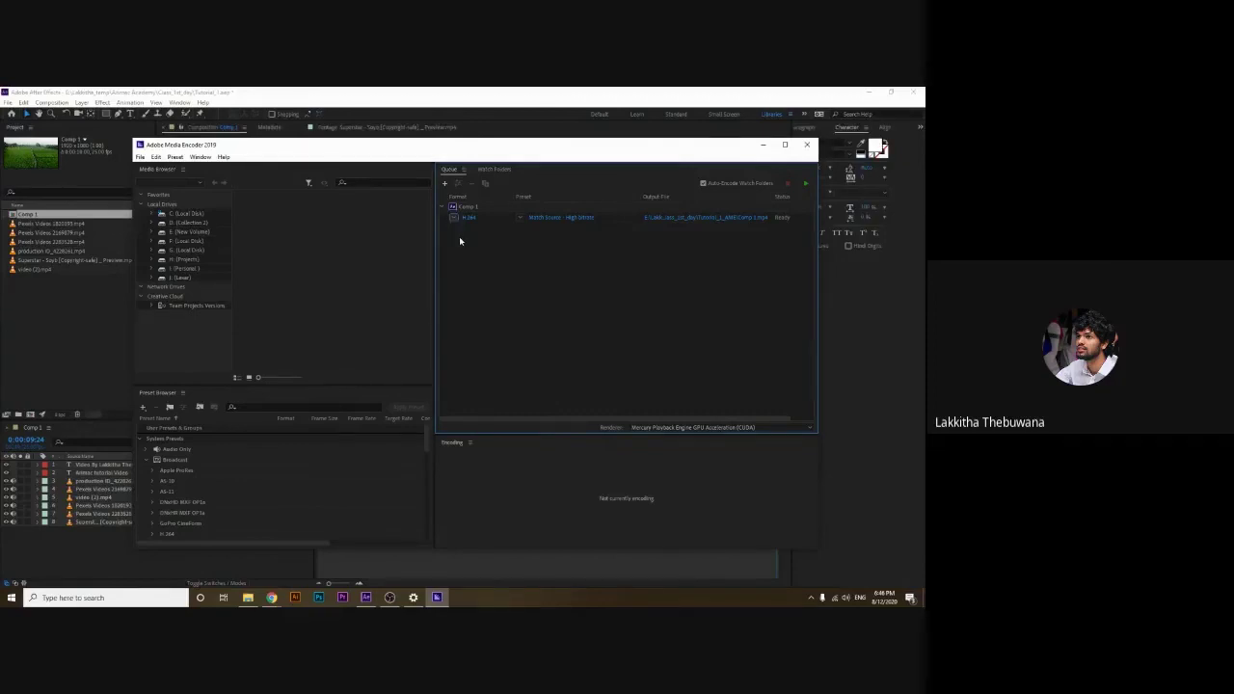
key("alt+Tab")
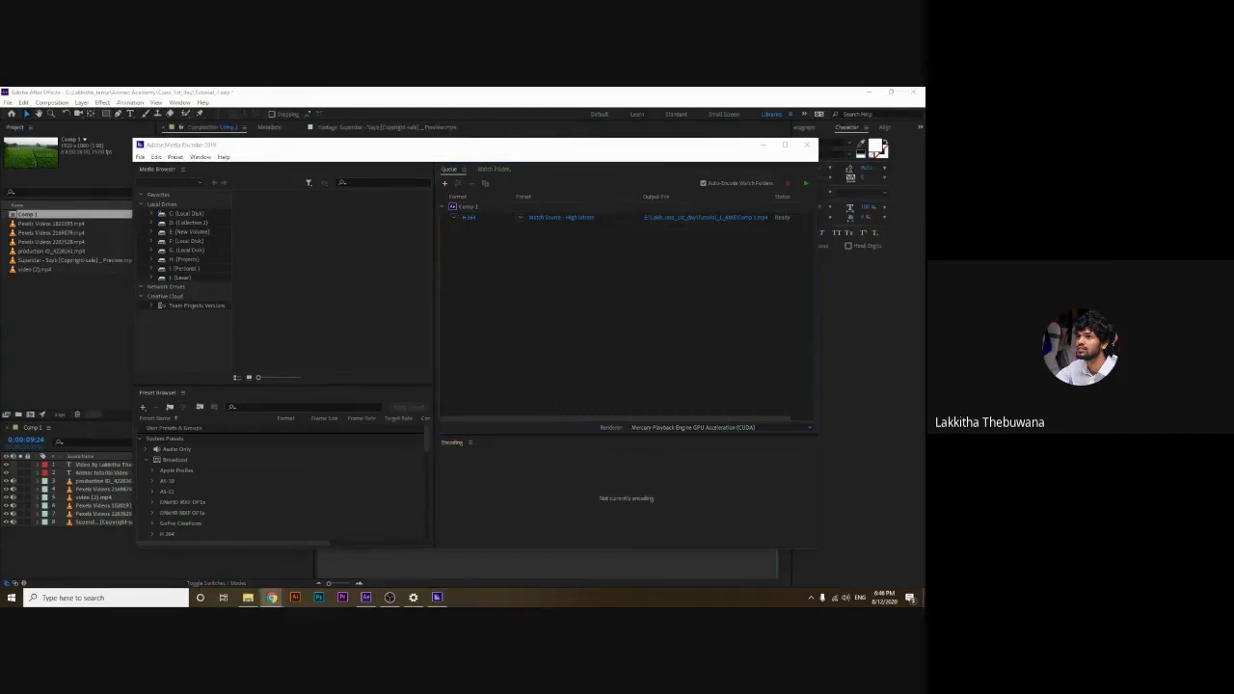
left_click(463, 217)
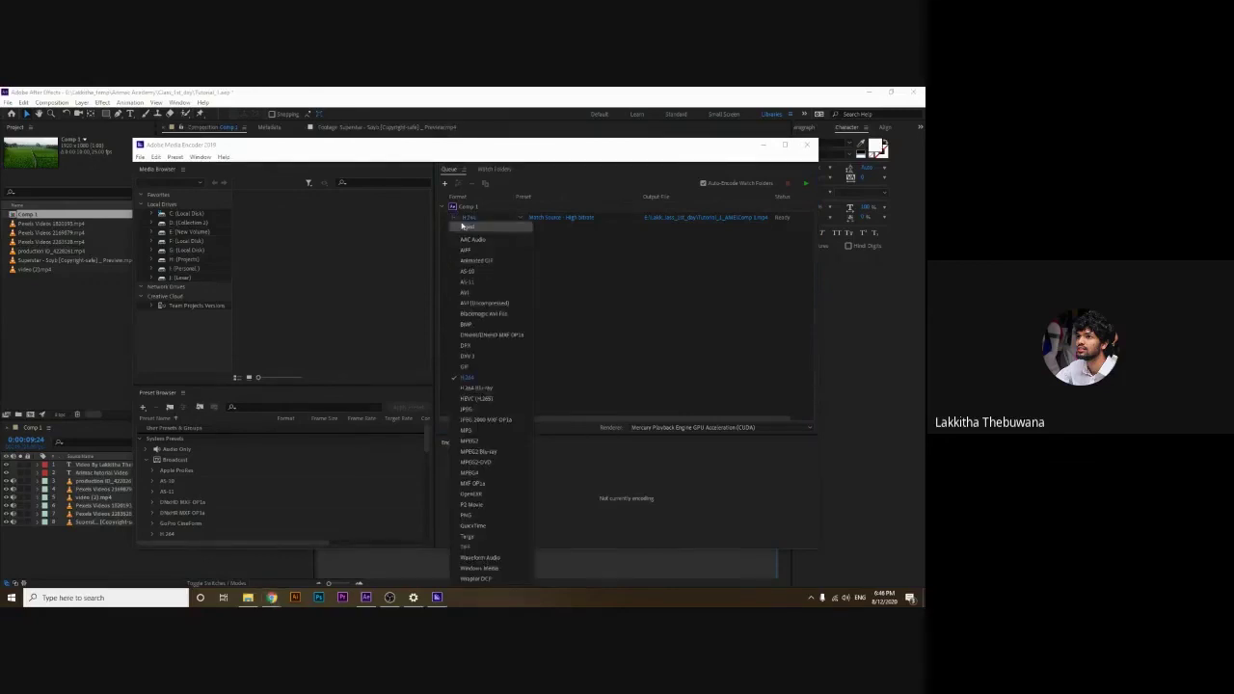
left_click(458, 220)
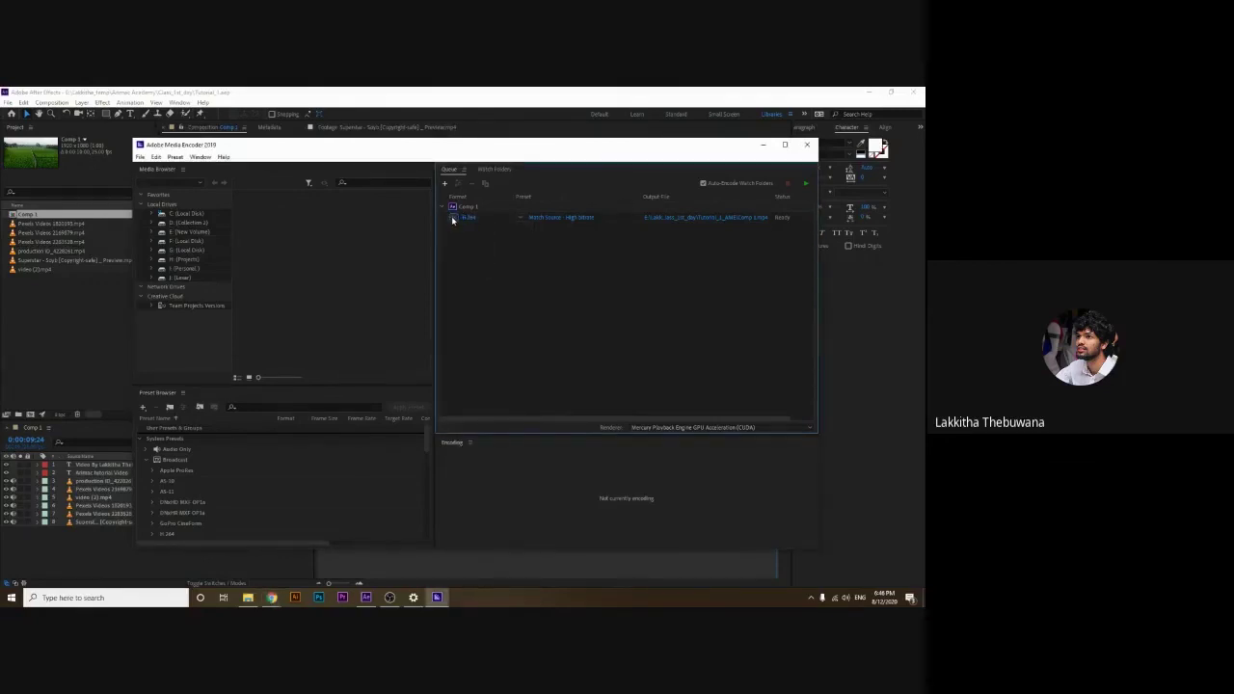
left_click(460, 218)
left_click(467, 379)
left_click(453, 221)
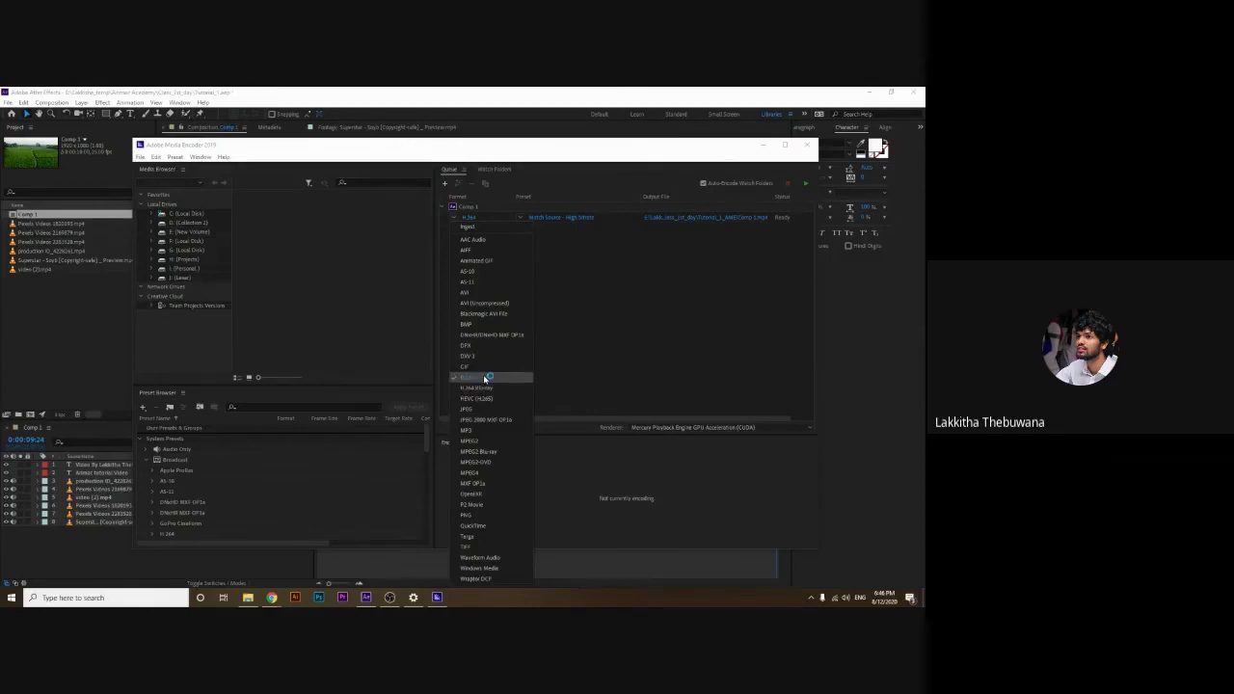
left_click(612, 325)
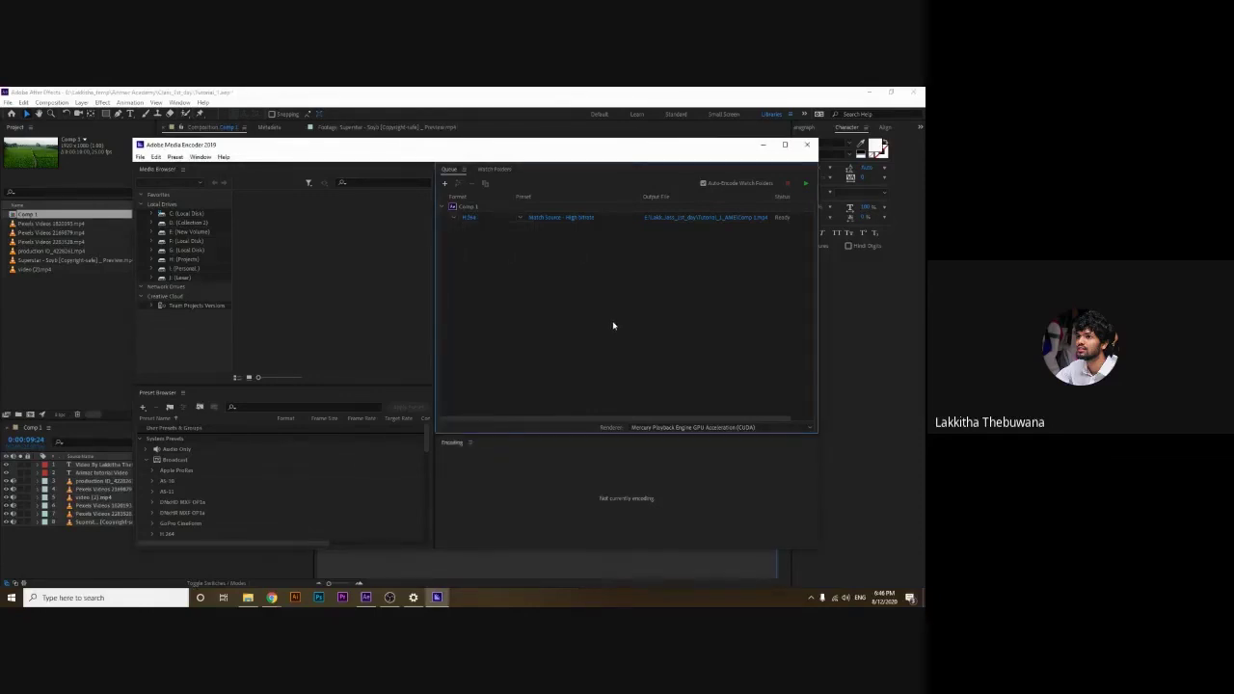
left_click(520, 218)
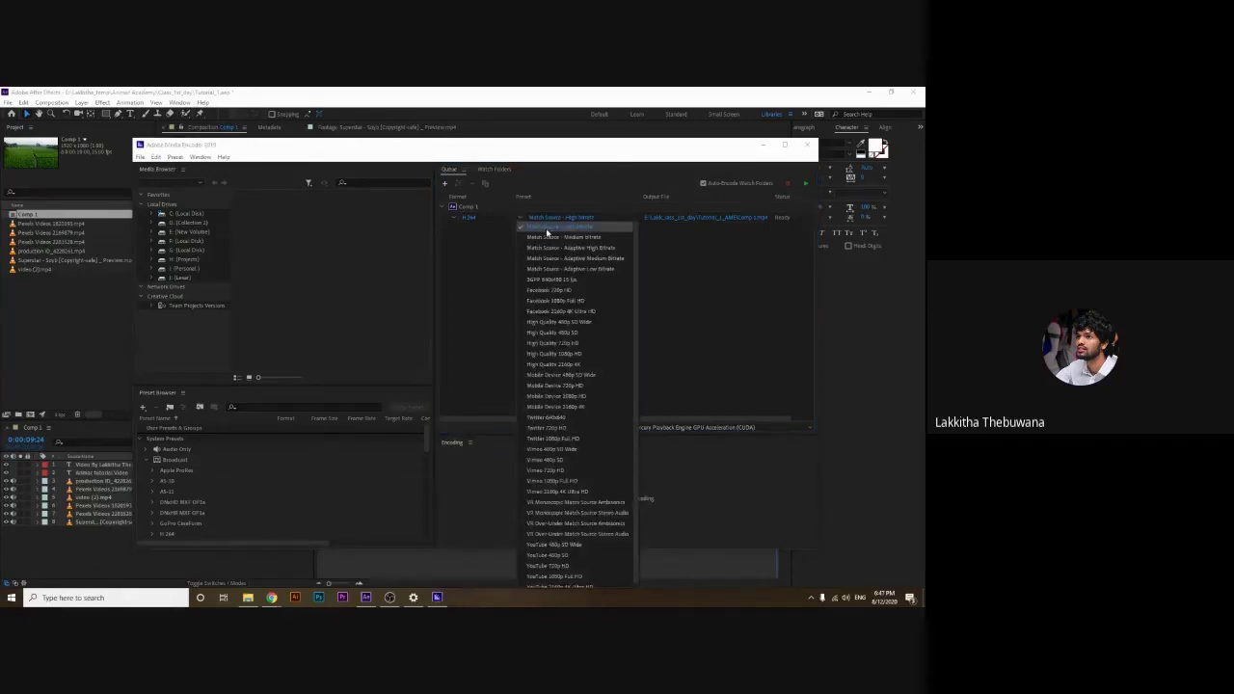
left_click(546, 230)
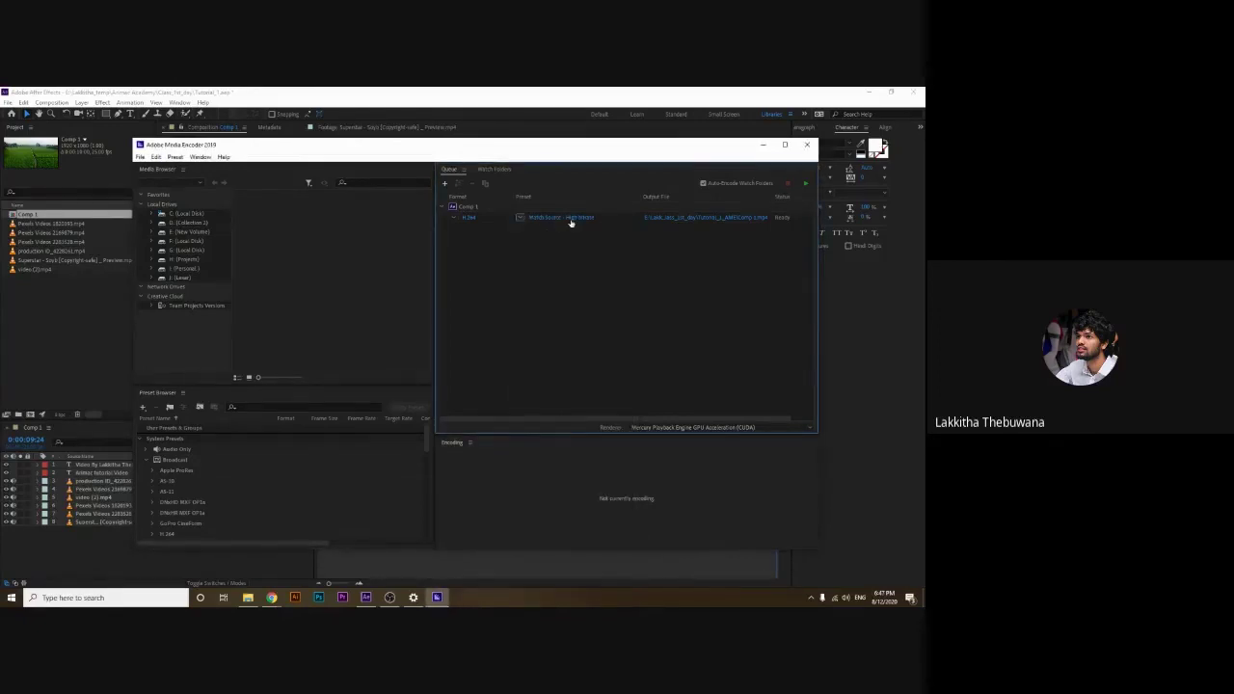
key("alt+Tab")
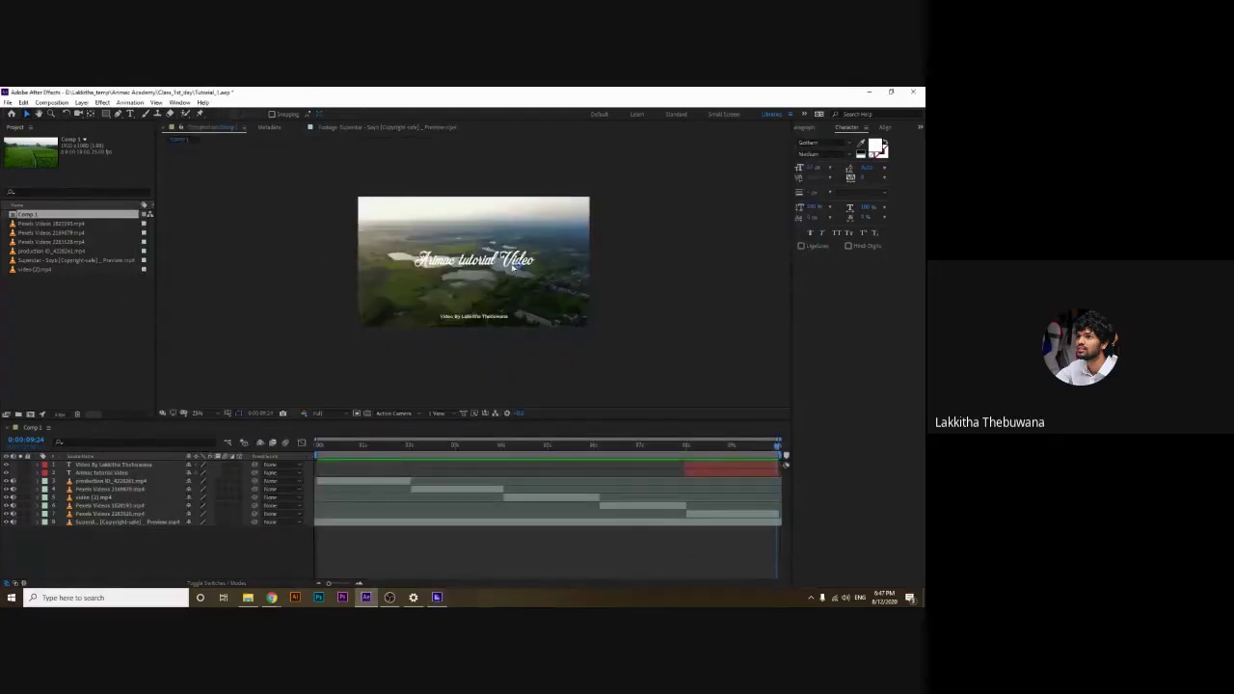
left_click(437, 597)
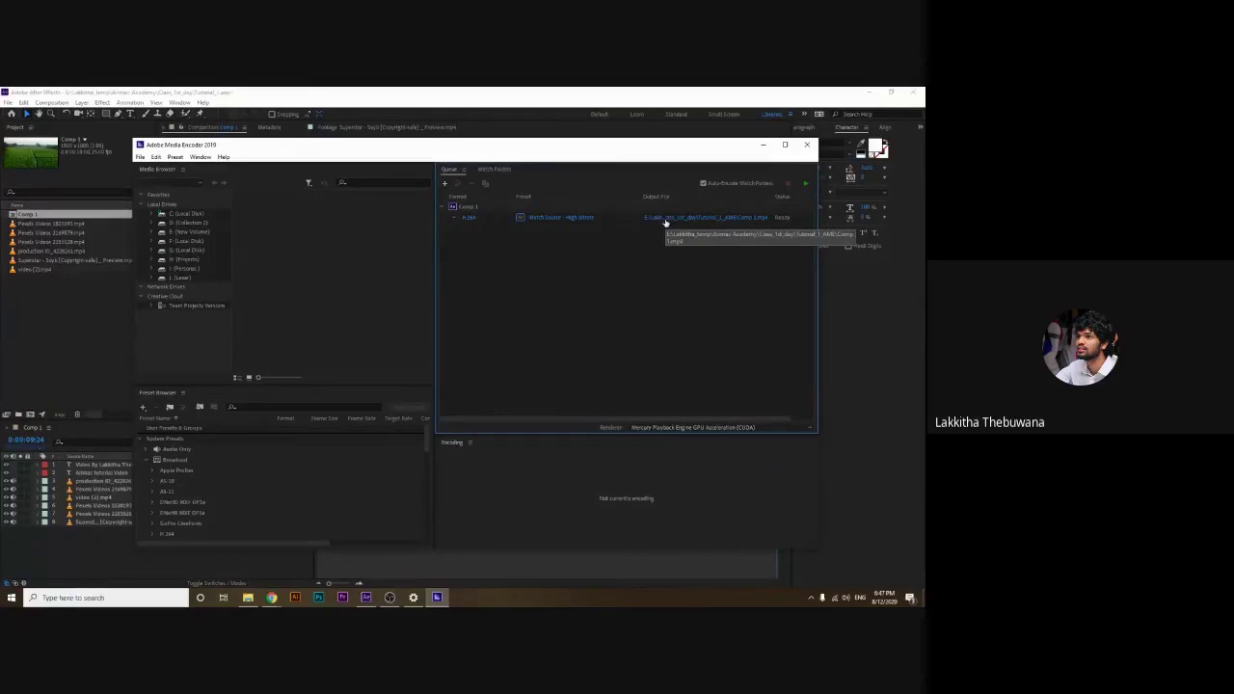
Point the Media Encoder output's save location to the Class_1st_day folder
left_click(665, 221)
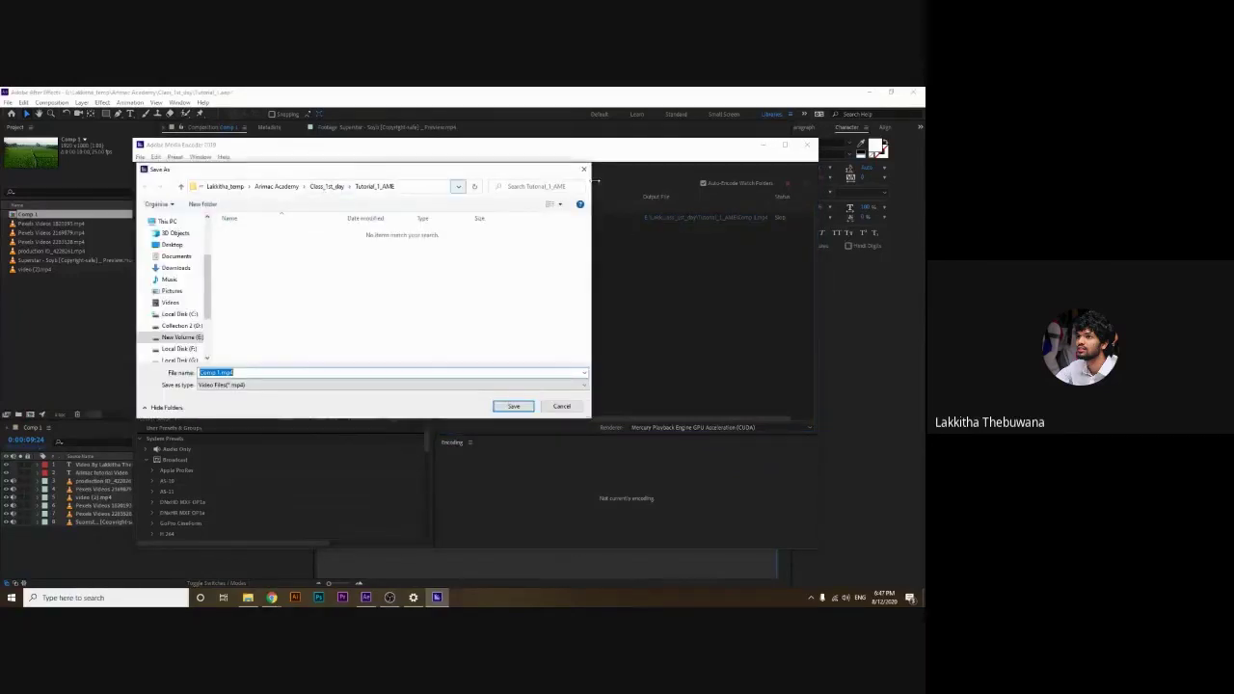
left_click_drag(440, 170, 533, 190)
left_click(419, 205)
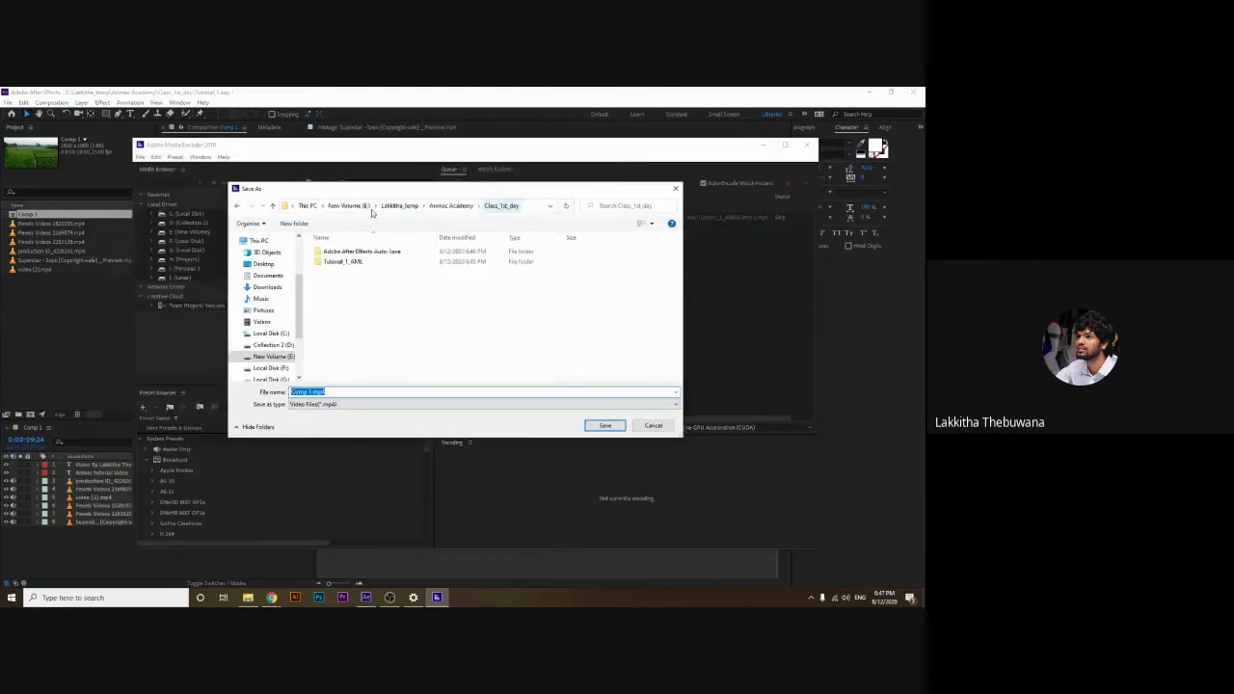
left_click(421, 206)
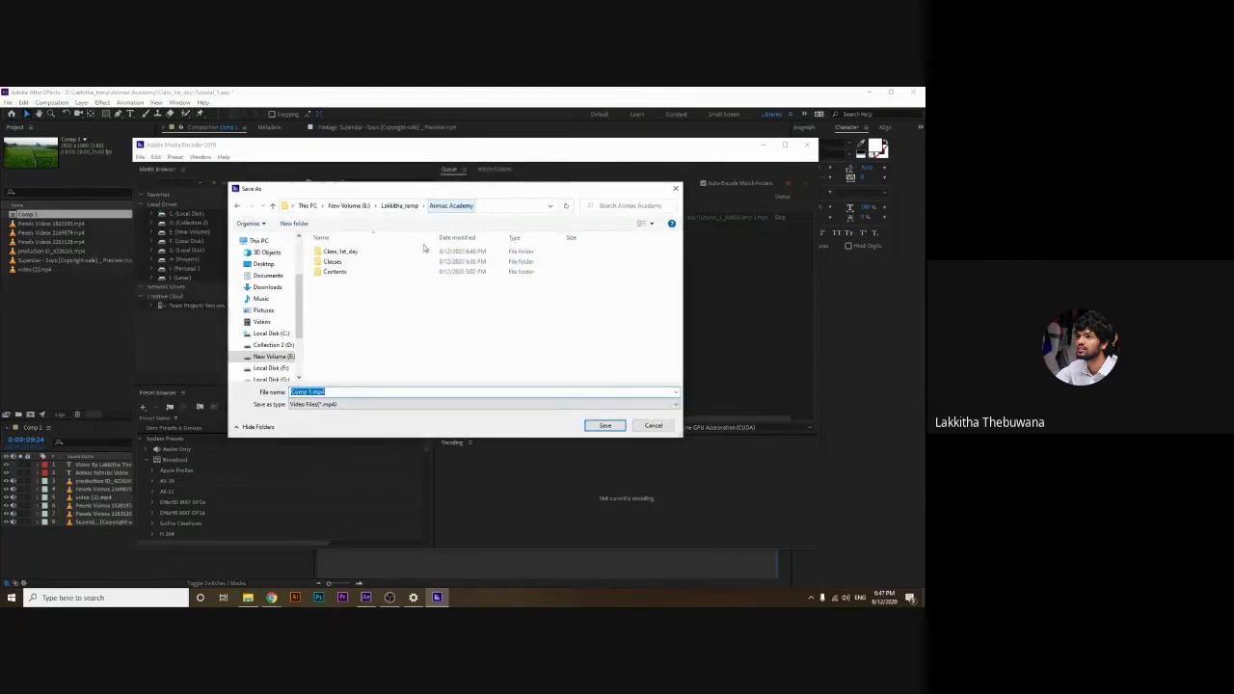
left_click(400, 205)
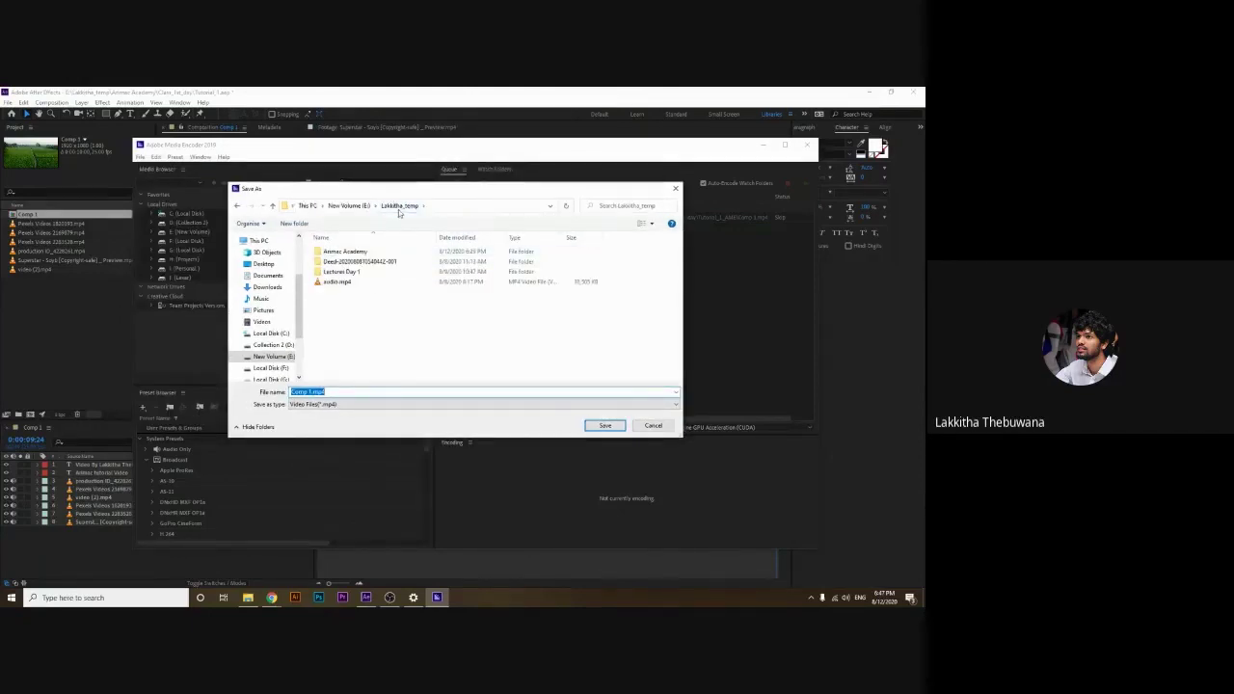
double_click(359, 251)
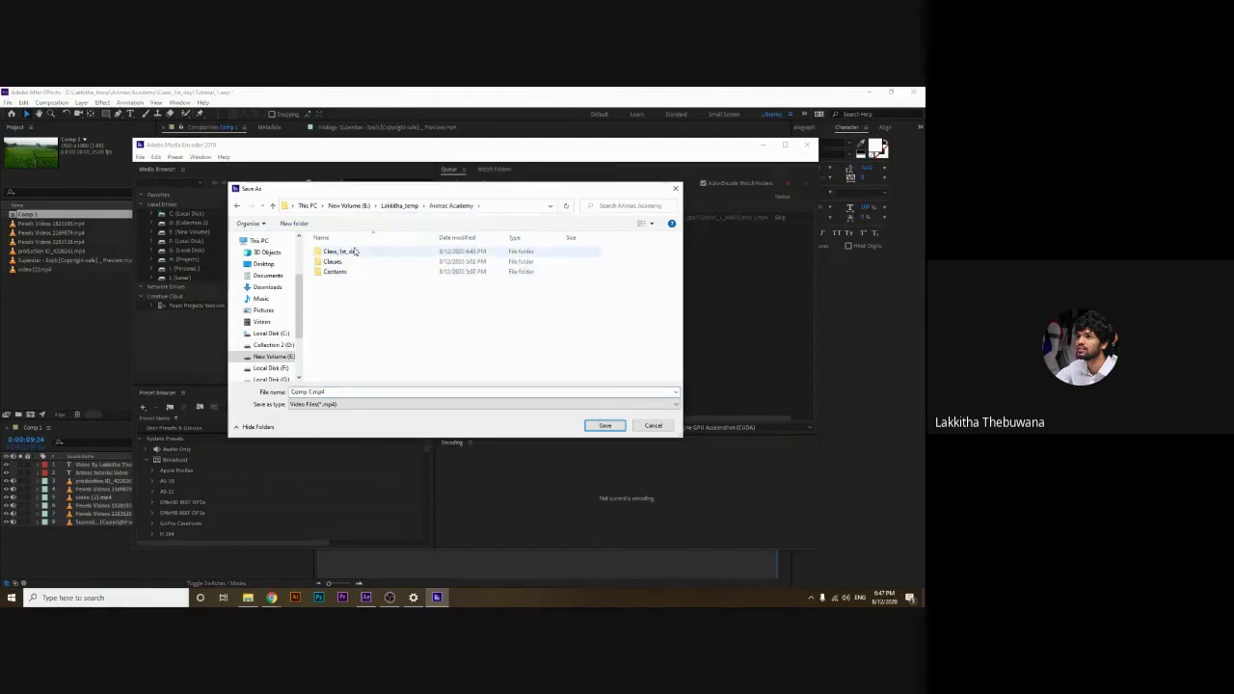
double_click(353, 252)
Create a new Renders folder there, open it, and enter First_video_tutorial as the file name
right_click(361, 297)
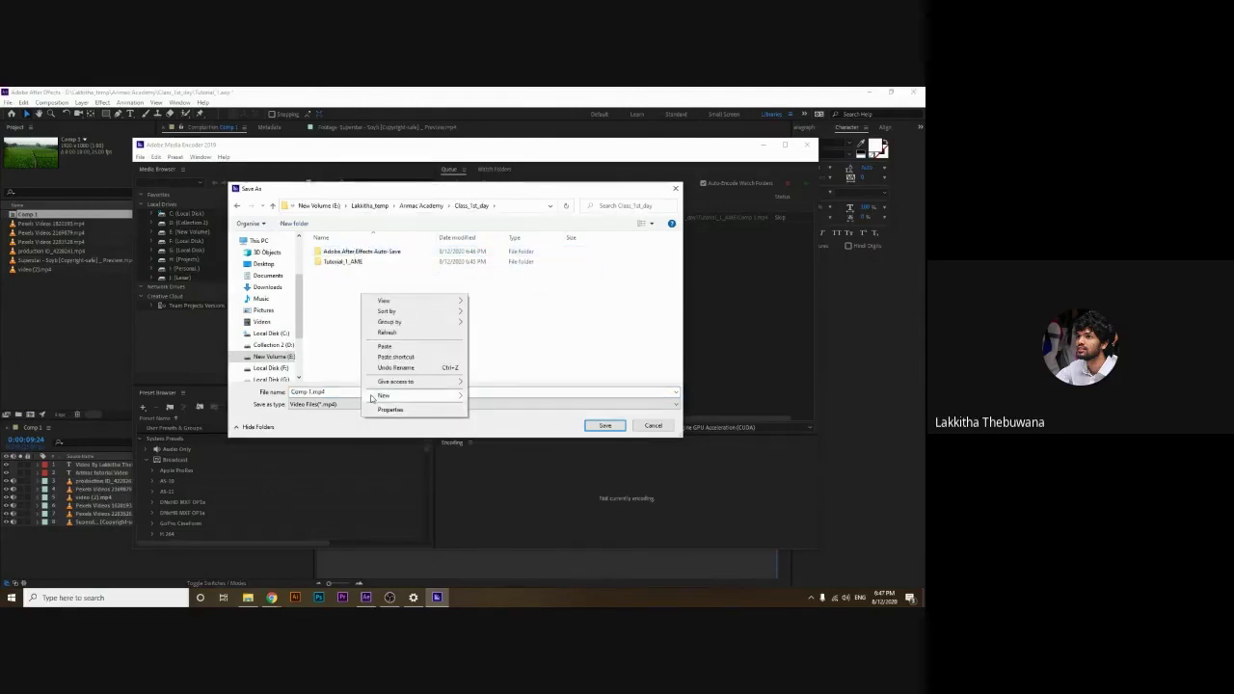
mouse_move(405, 396)
left_click(491, 397)
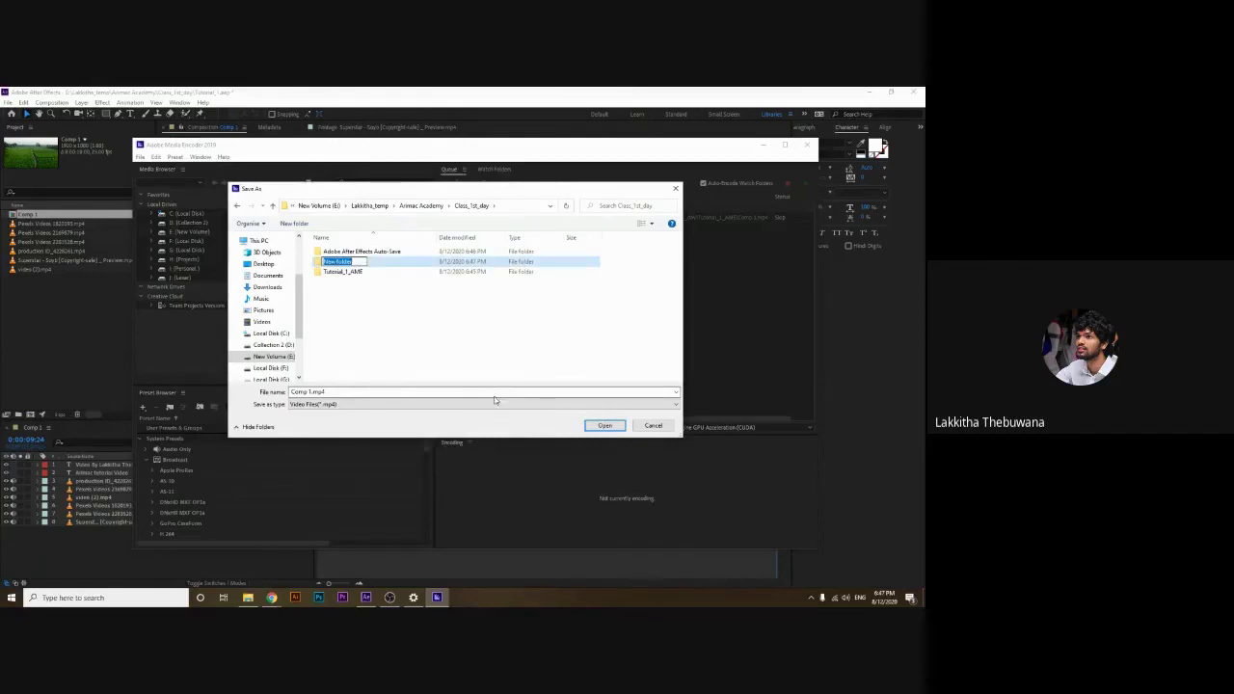
type("Render")
key("Return")
double_click(330, 262)
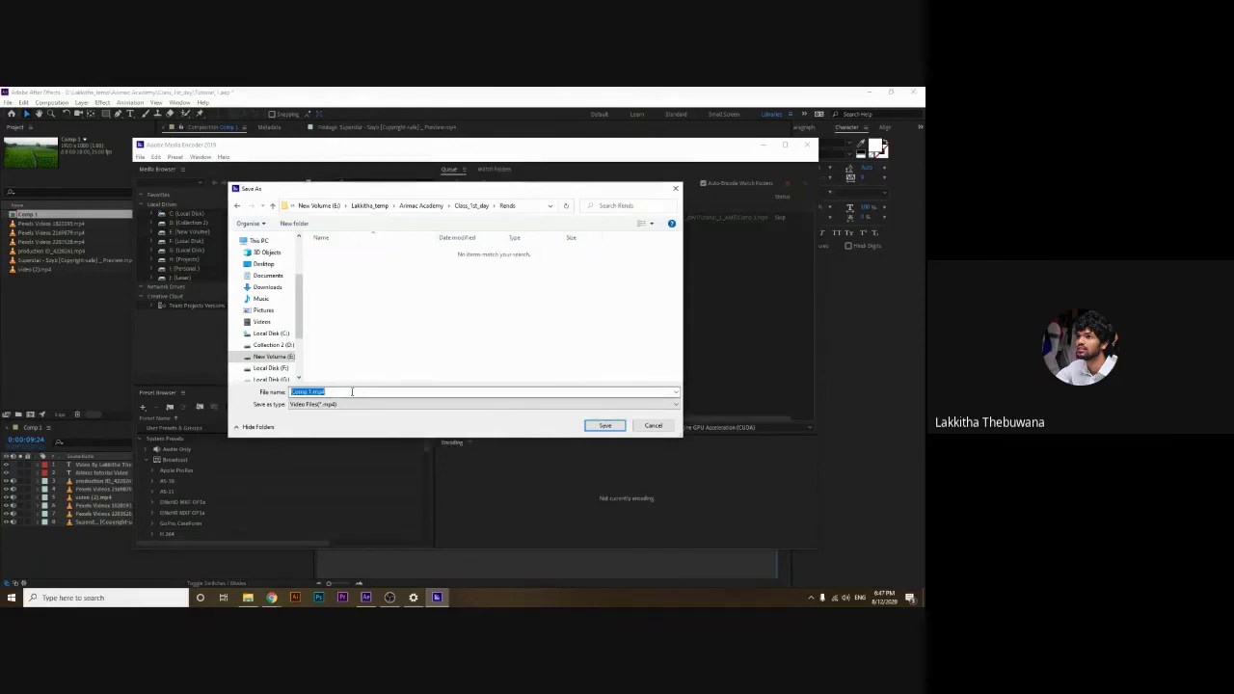
type("Fin")
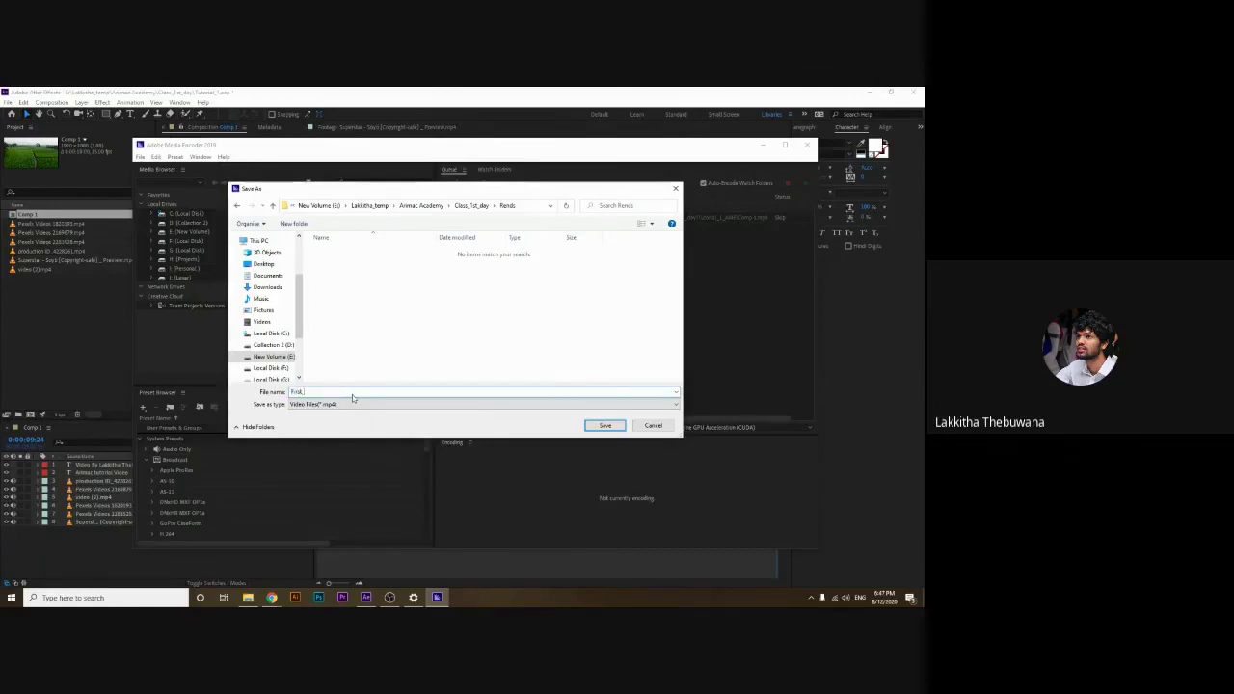
type("_n_1")
Save the output settings and start the queue to encode Comp 1 to First_video_tutorial.mp4
left_click(601, 424)
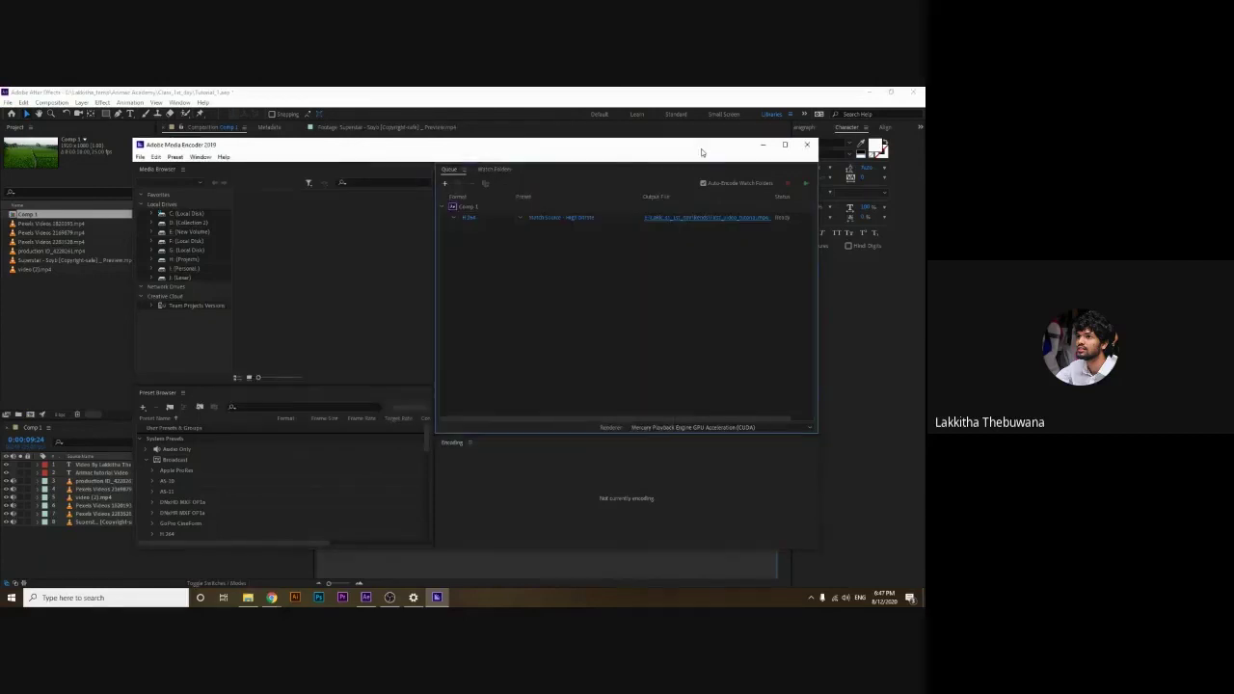
left_click_drag(701, 149, 678, 147)
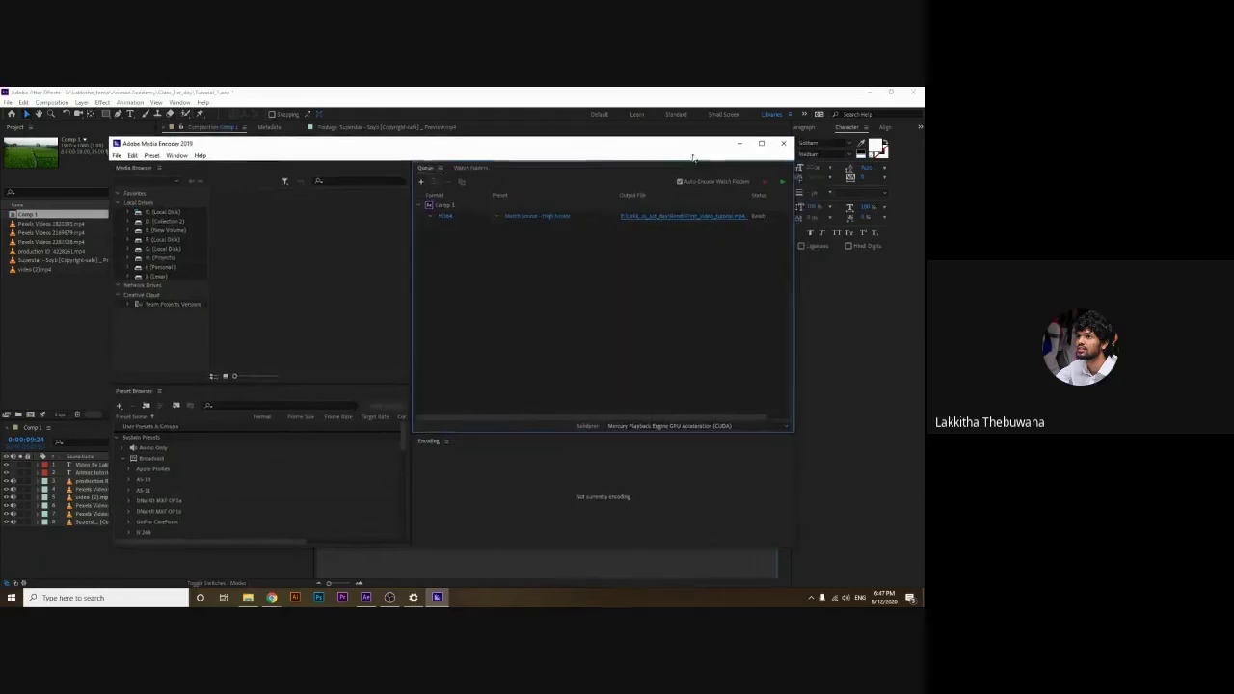
left_click(783, 183)
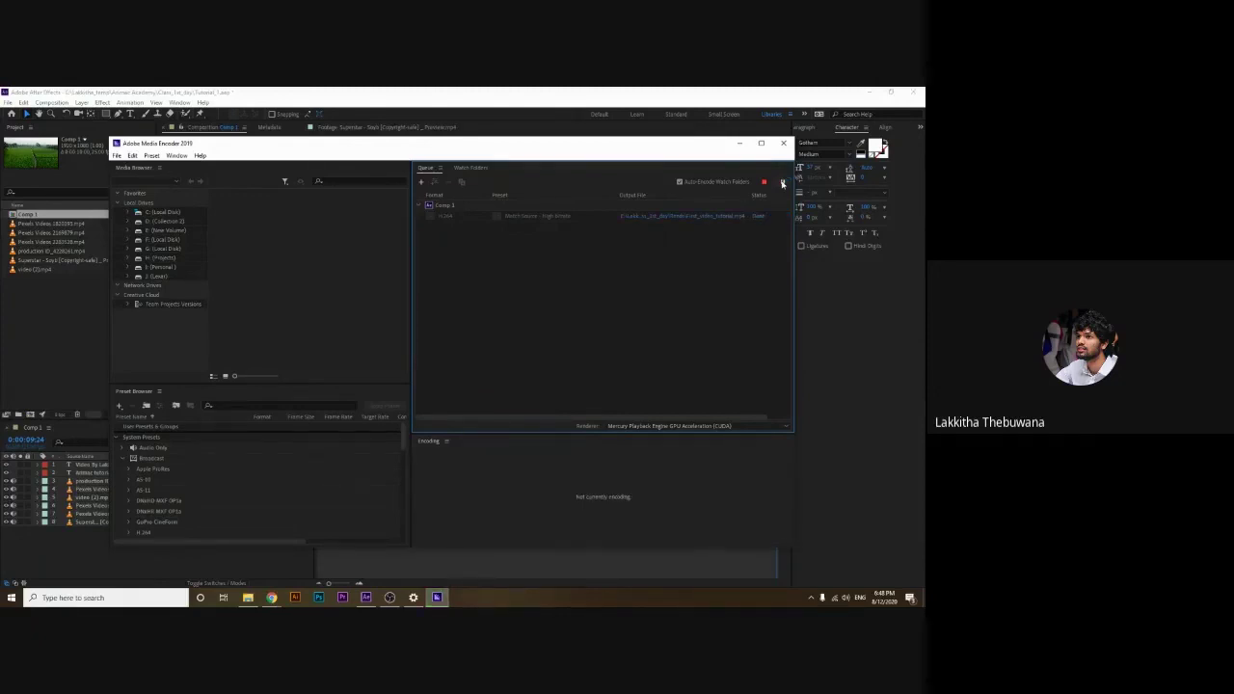
Open the Renders folder from Media Encoder and play First_video_tutorial.mp4 in VLC
left_click(680, 216)
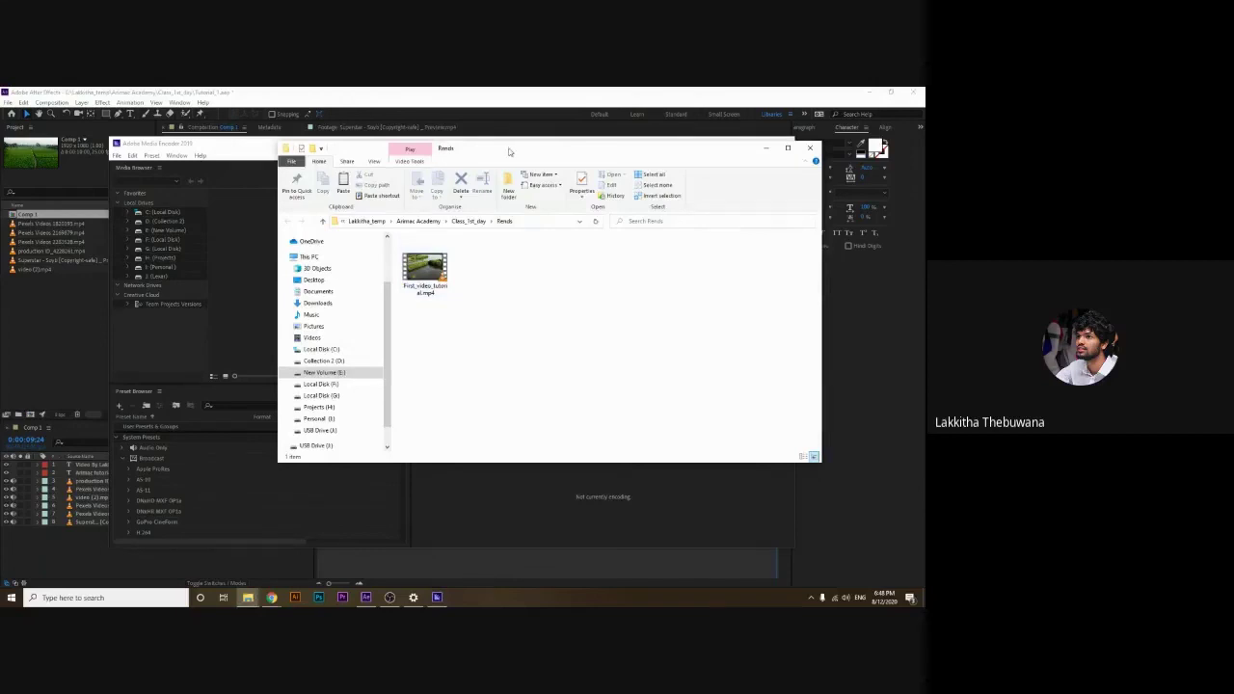
left_click_drag(513, 151, 569, 141)
double_click(482, 279)
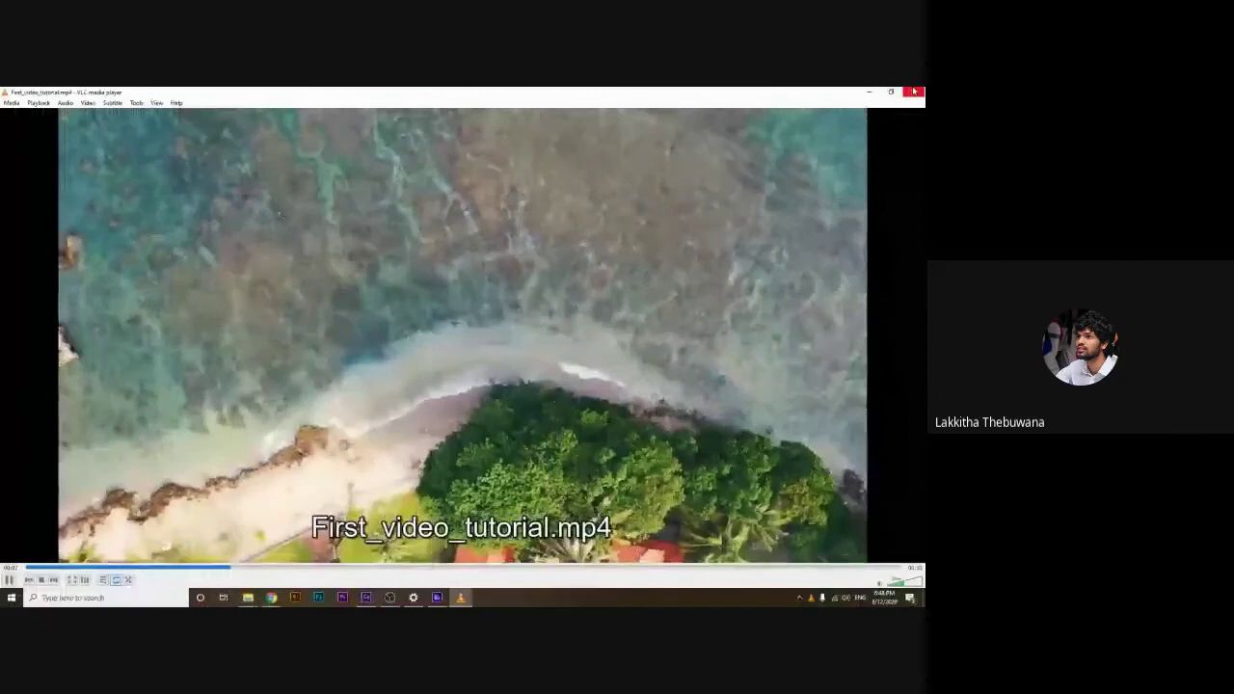
Close VLC and minimize Media Encoder and File Explorer to return to After Effects
left_click(913, 92)
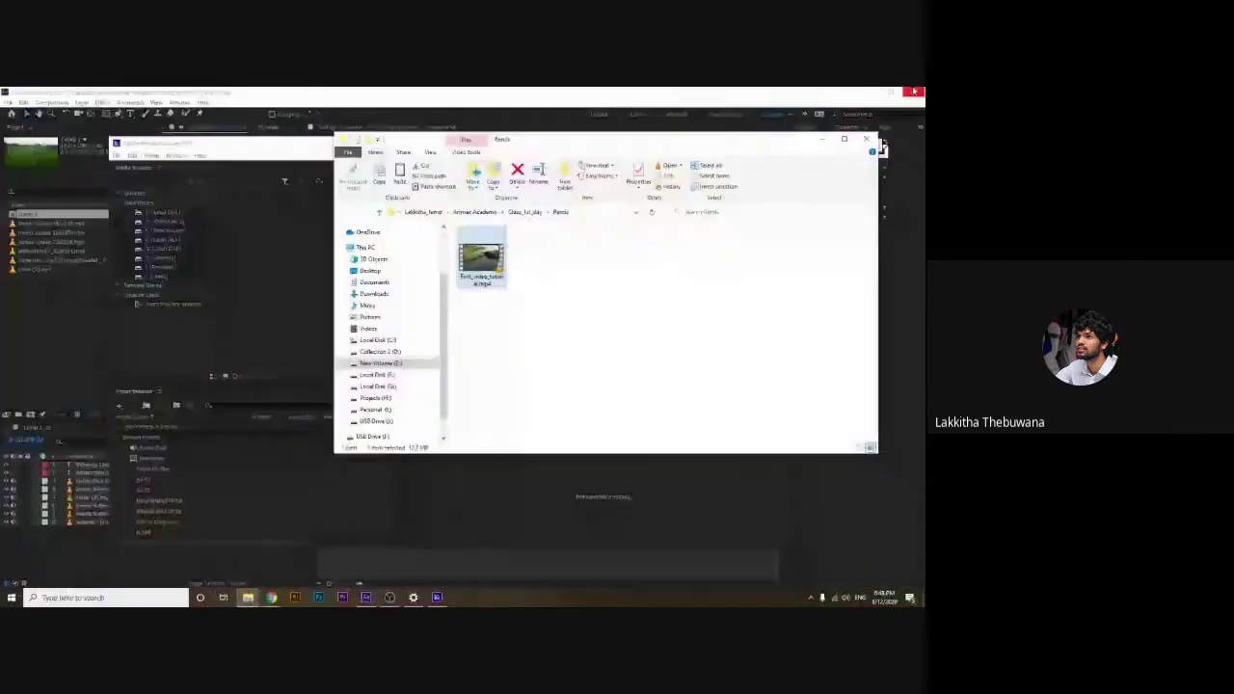
left_click(636, 482)
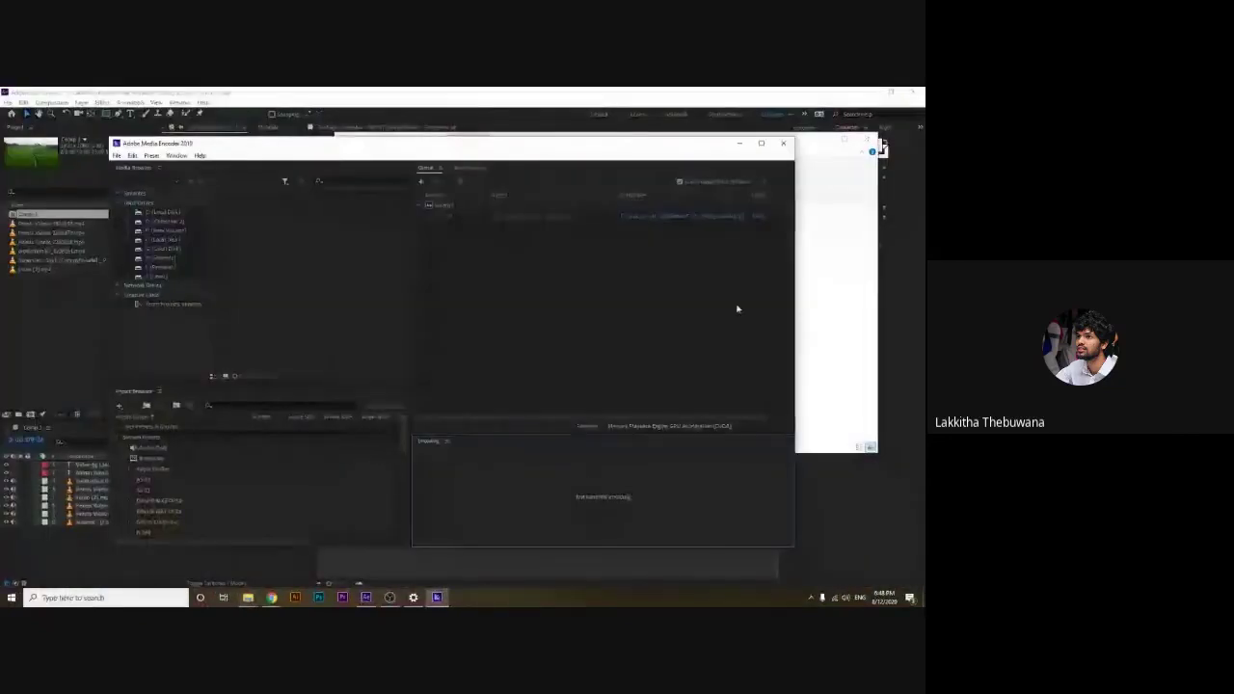
left_click(739, 150)
left_click(841, 132)
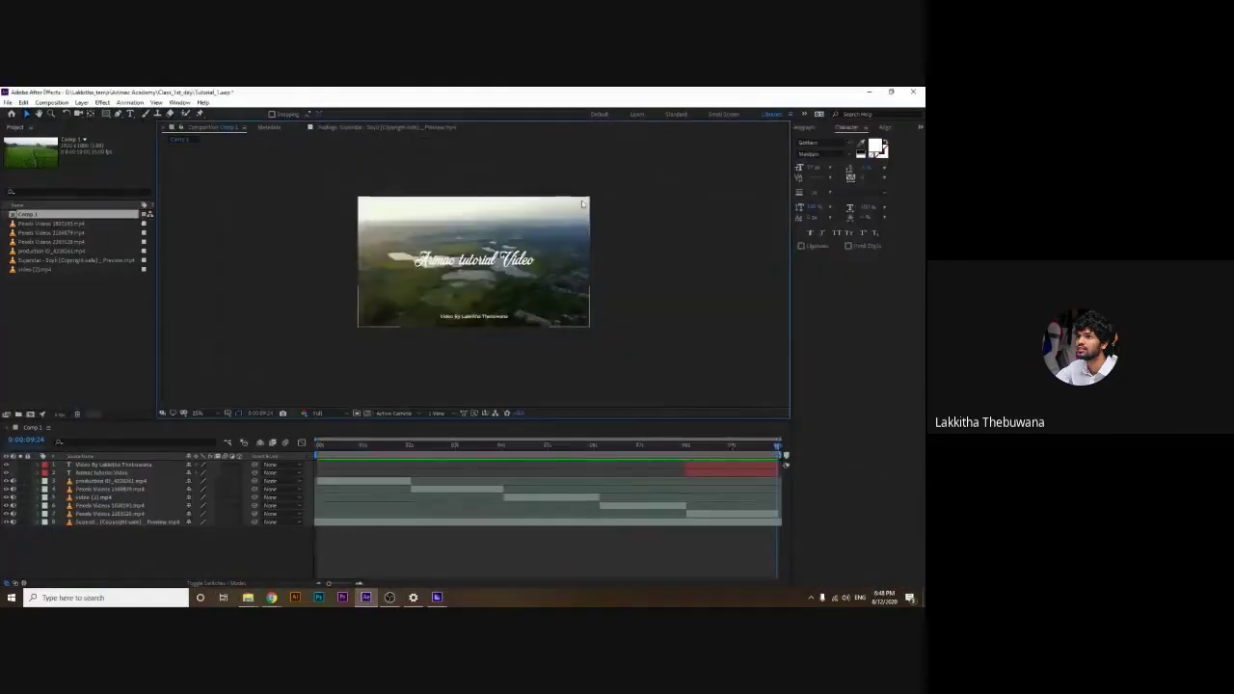